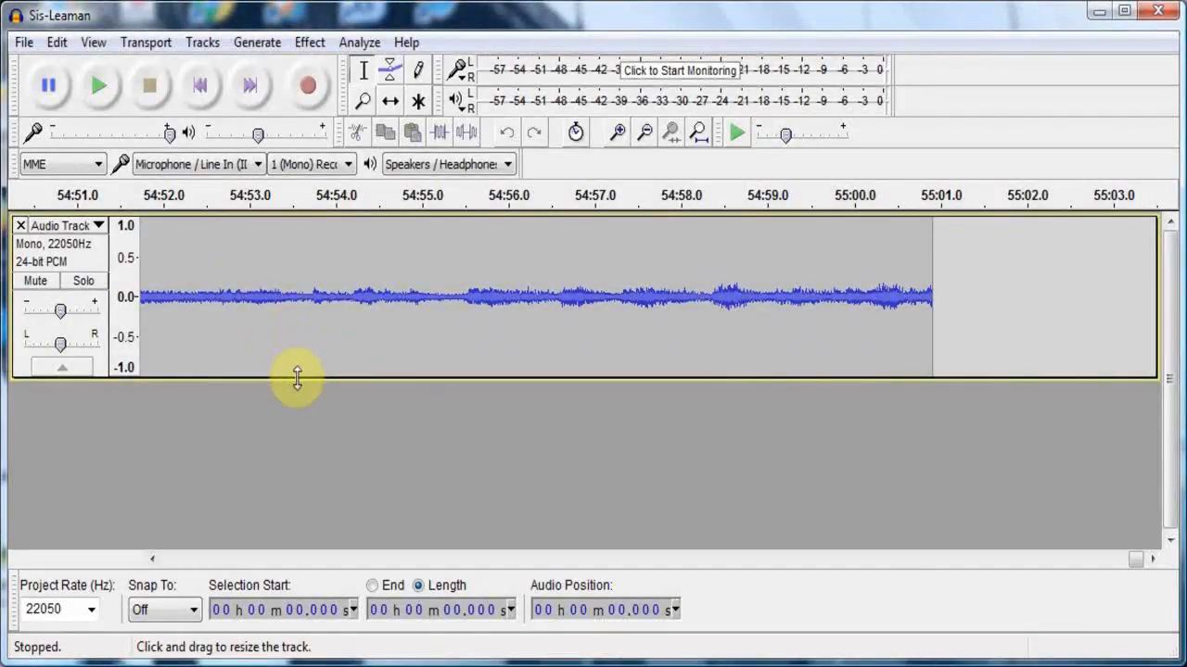
- Enlarge the audio track's height and listen to the end of the recording from about 54:43.3
drag(297, 377, 305, 494)
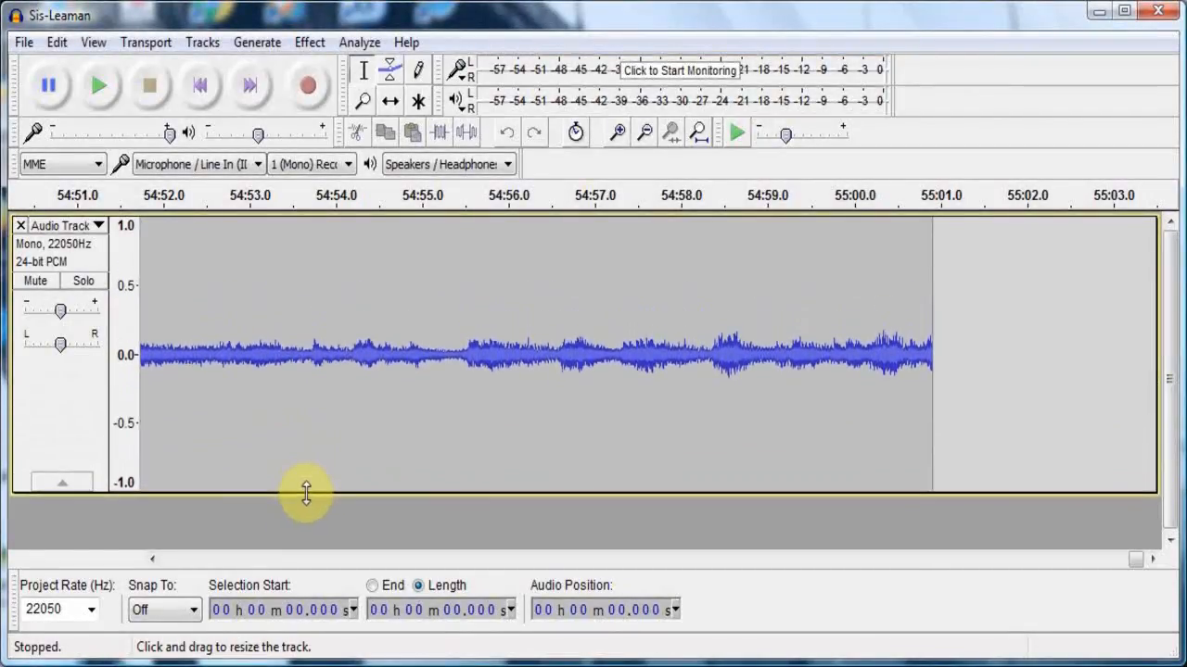
click(299, 560)
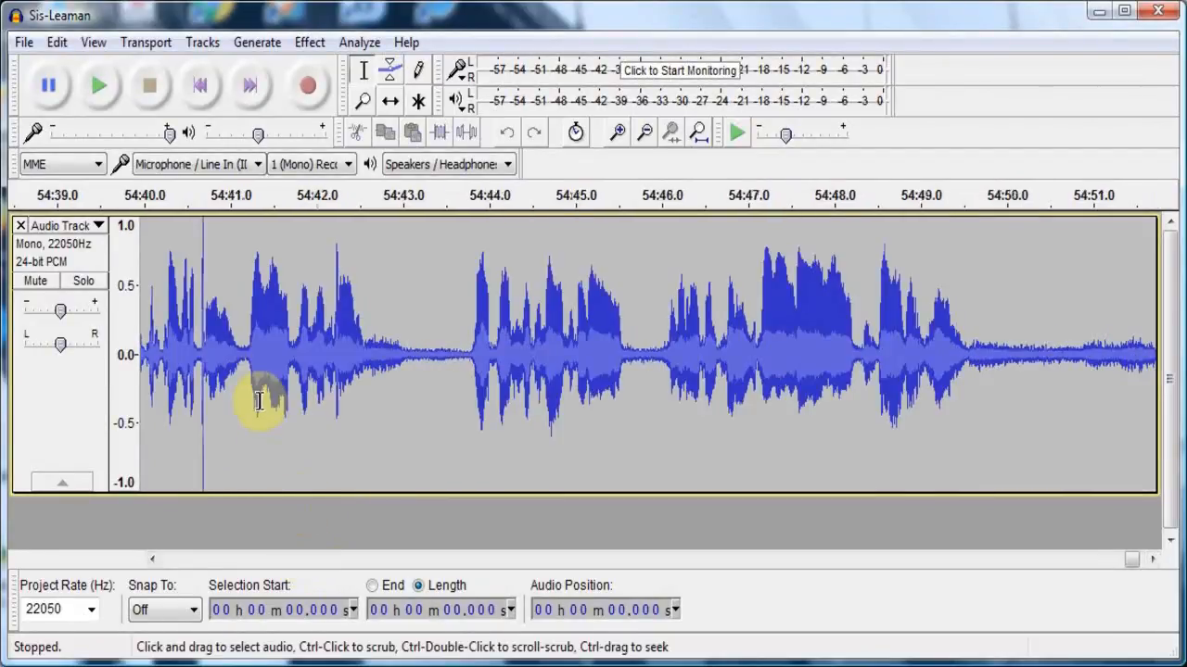
click(431, 390)
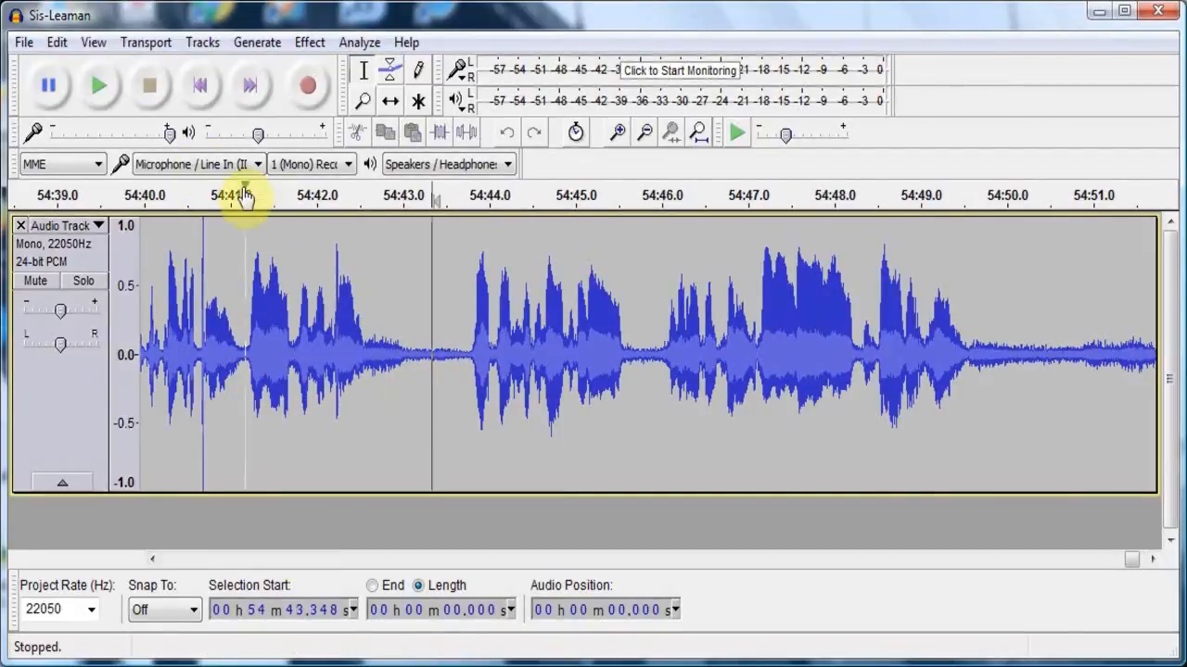
click(104, 93)
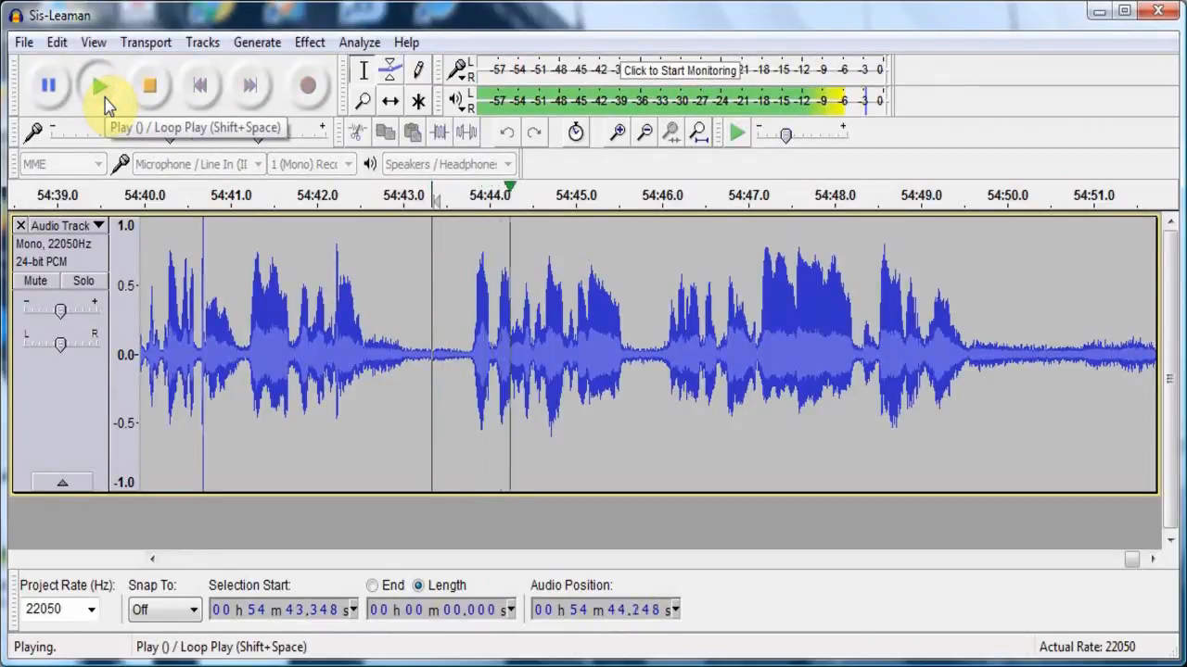
key(XF86AudioRaiseVolume)
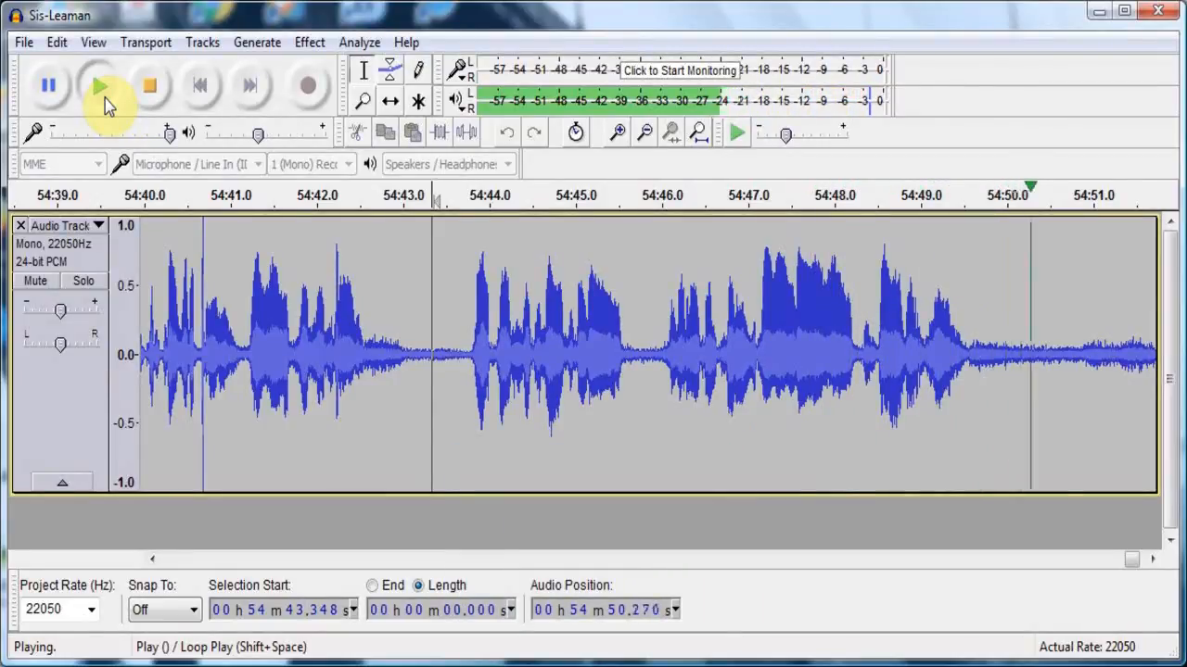
click(152, 87)
- Apply Fade Out to the roughly 7.1-second stretch starting at about 54:47.2, covering the final speech and following noise
drag(355, 310, 191, 337)
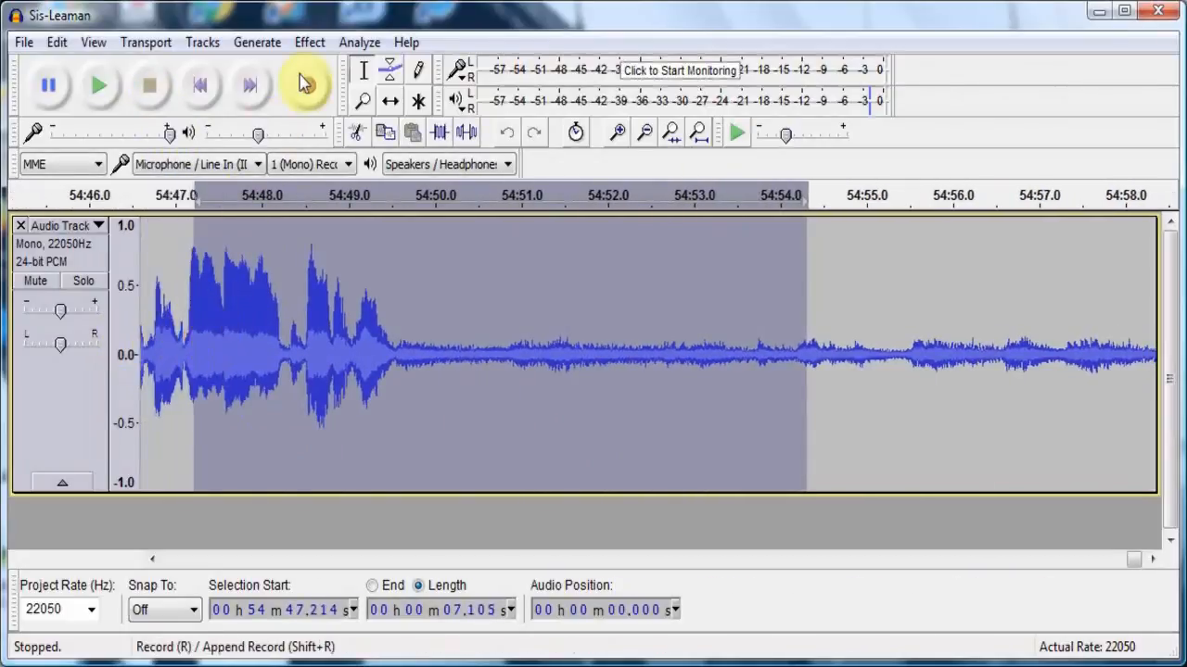
click(309, 44)
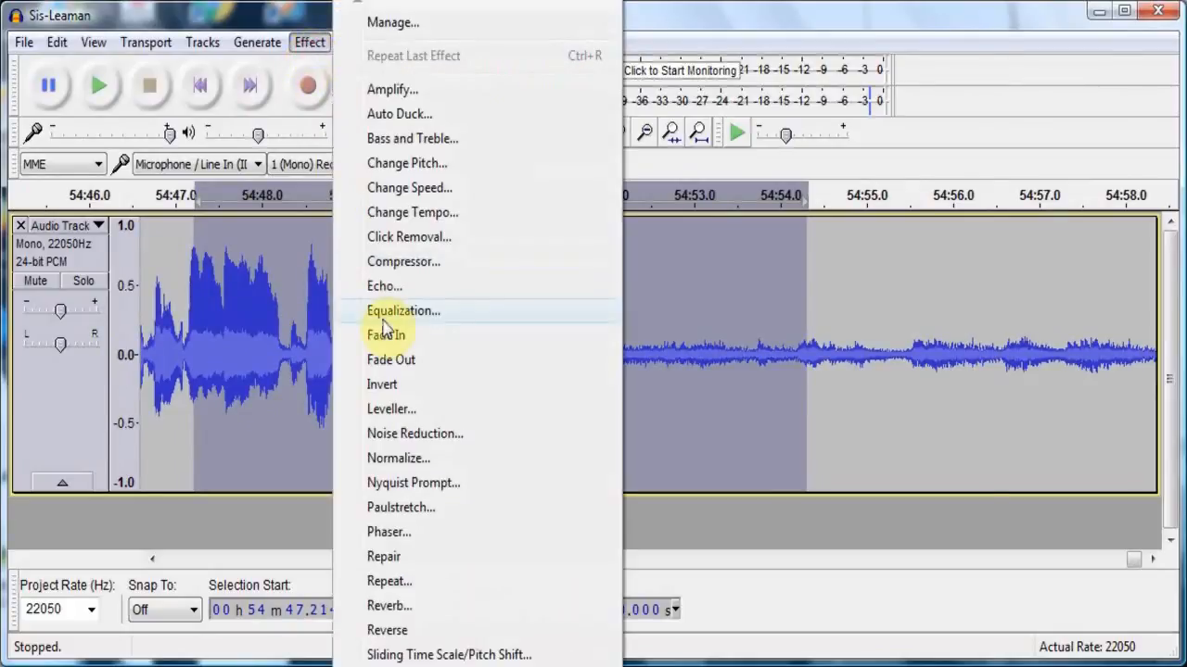
click(387, 361)
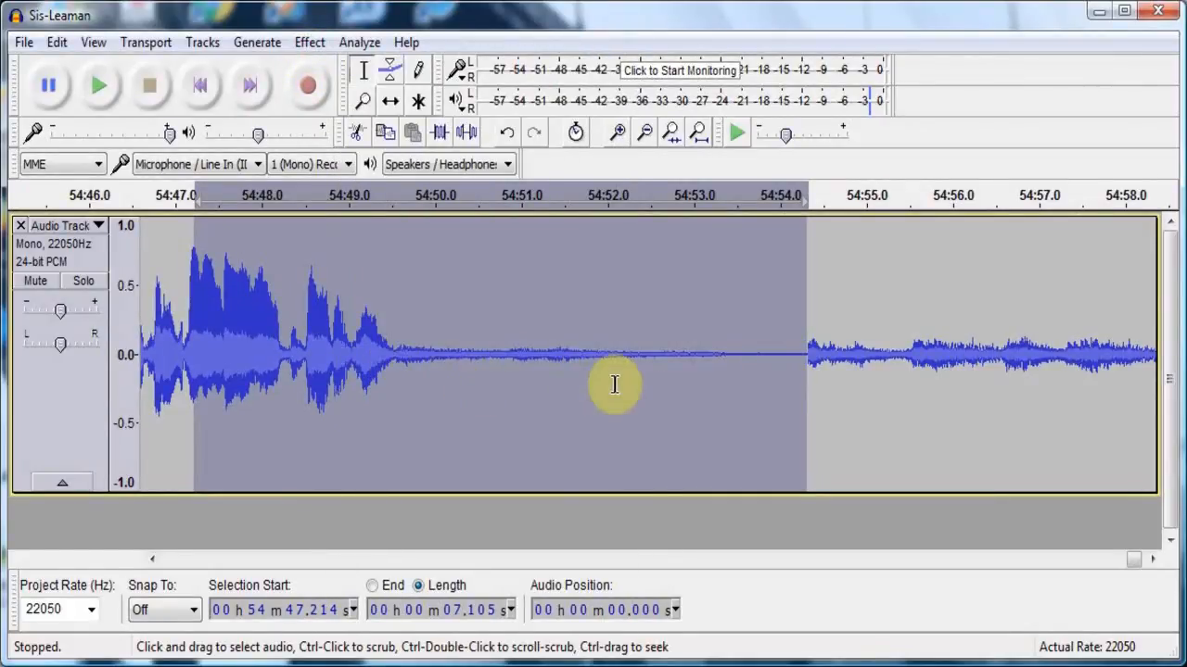
- Delete the leftover audio after the fade-out, from about 54:54.2 to the end of the track
click(818, 339)
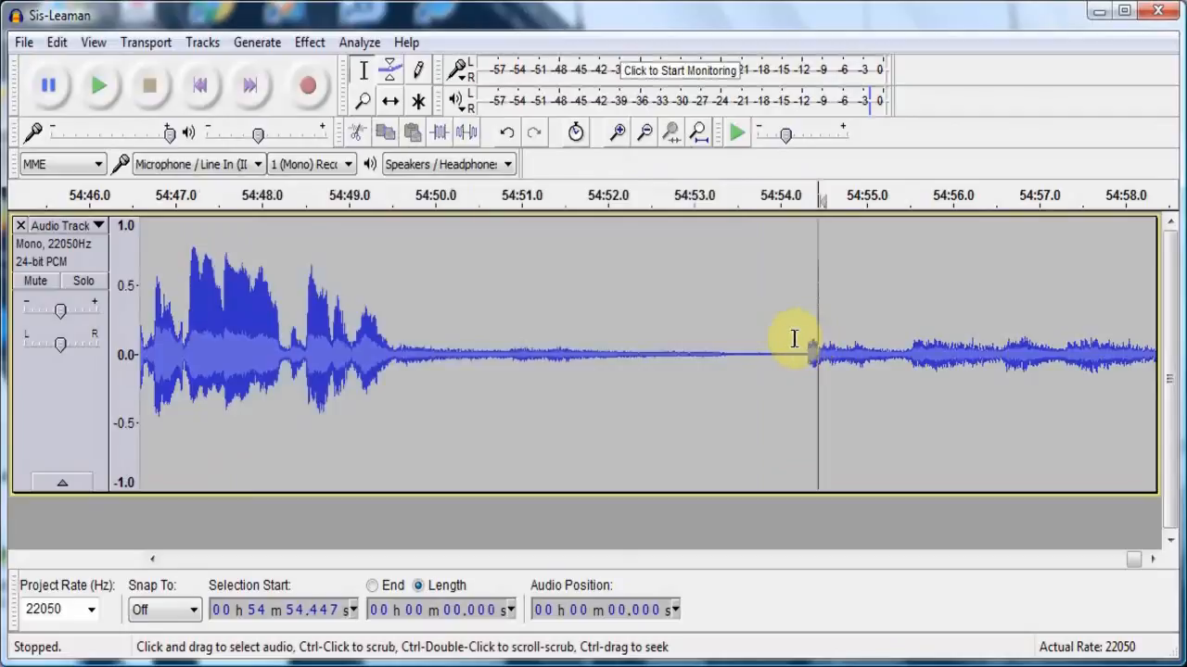
click(795, 339)
drag(778, 347, 927, 375)
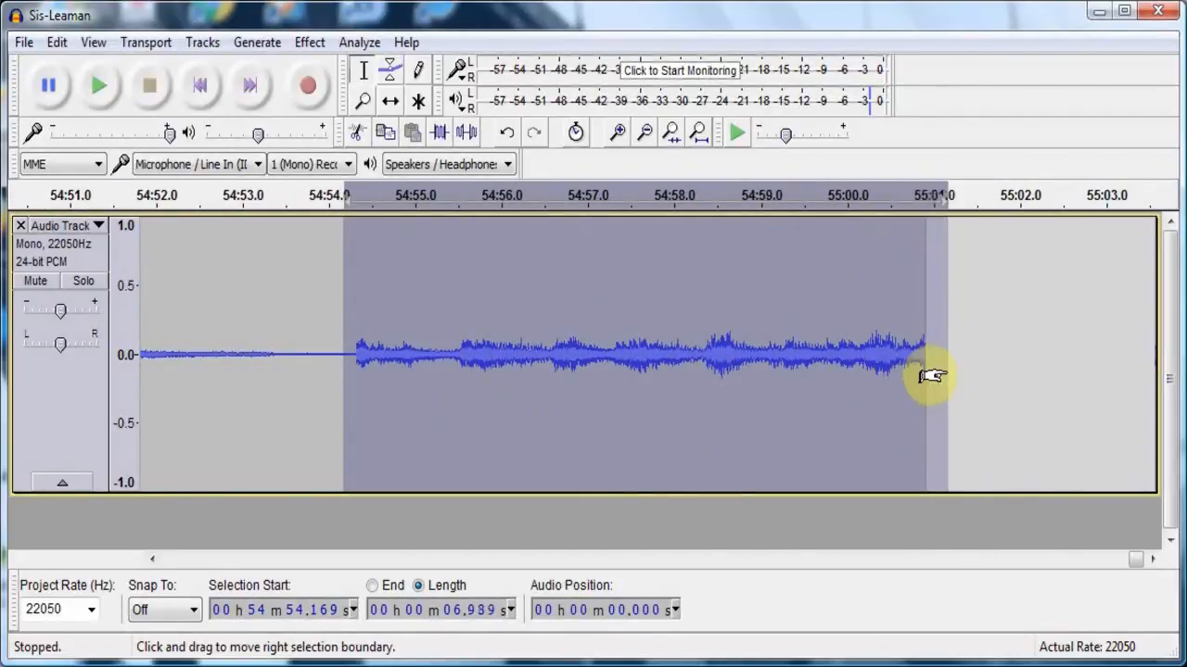
scroll(929, 376, left, 2)
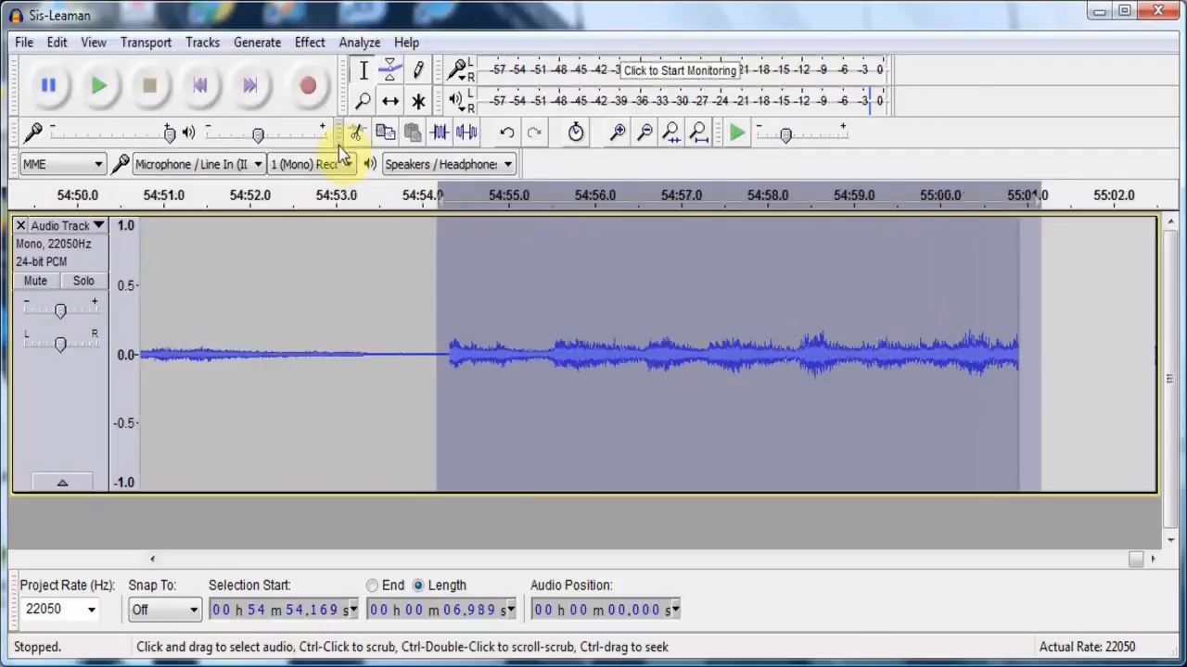
click(69, 44)
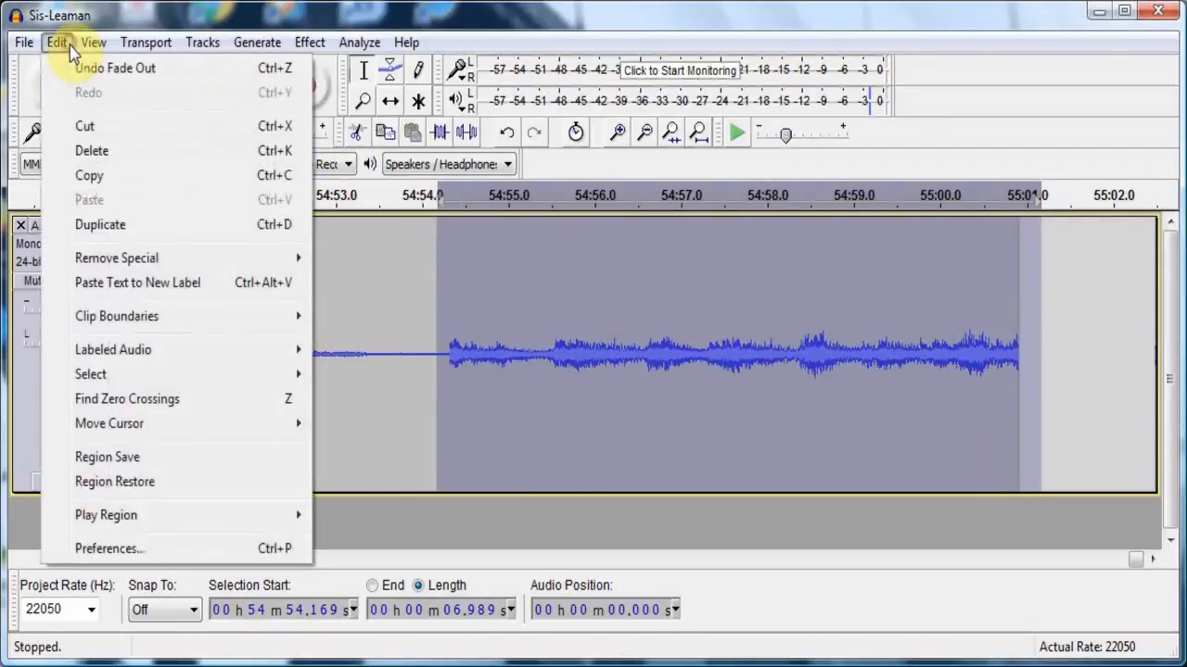
click(86, 151)
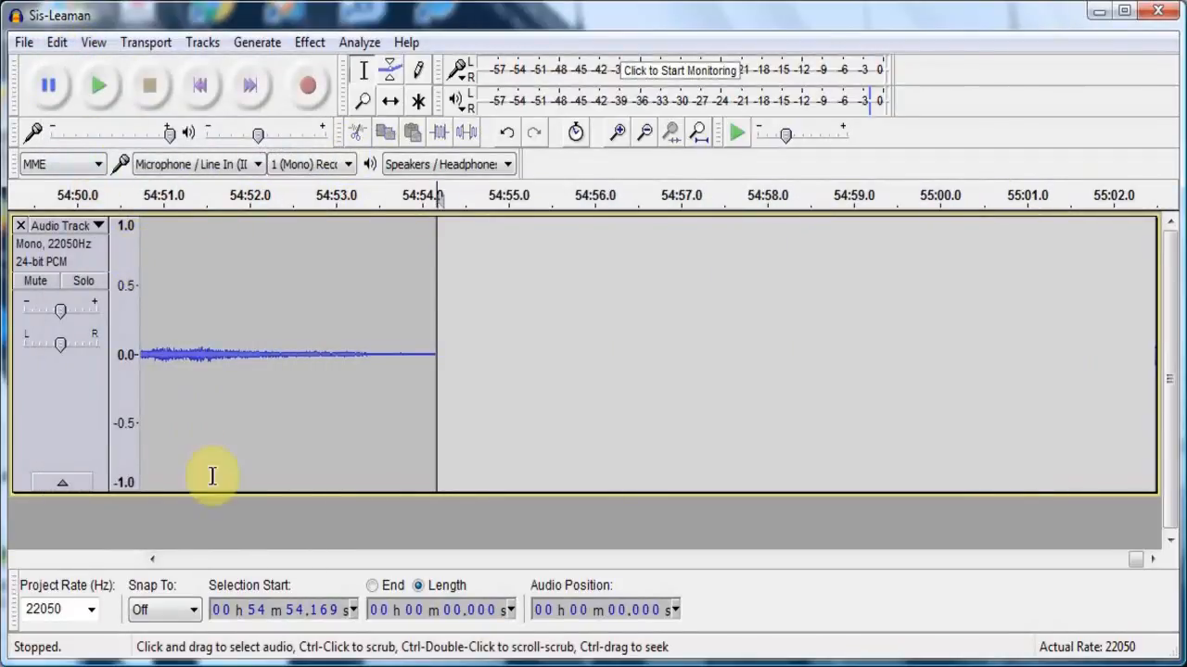
- Listen to the earlier passage of the recording from about 54:29.0
click(220, 560)
click(221, 561)
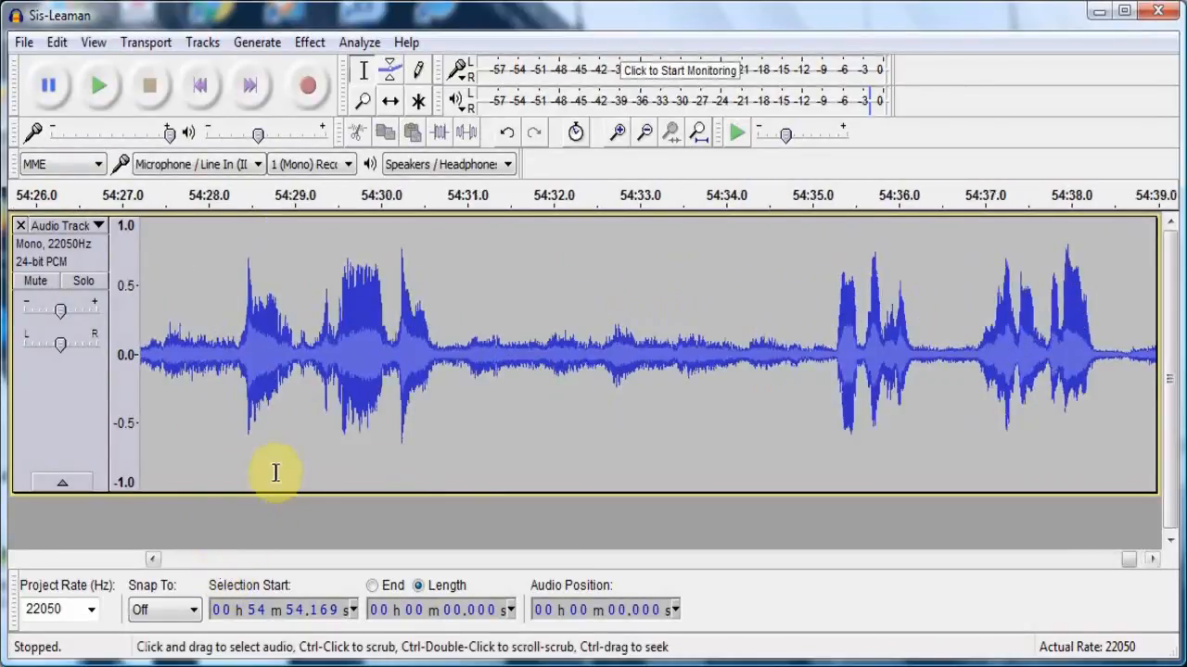
click(296, 437)
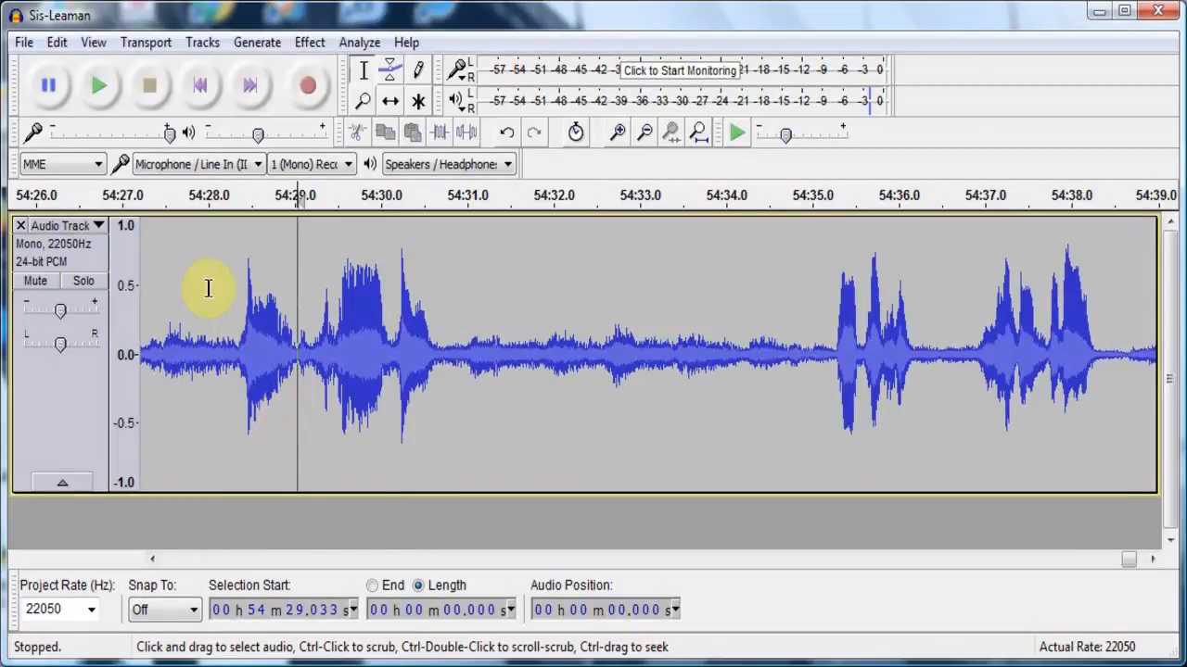
click(85, 74)
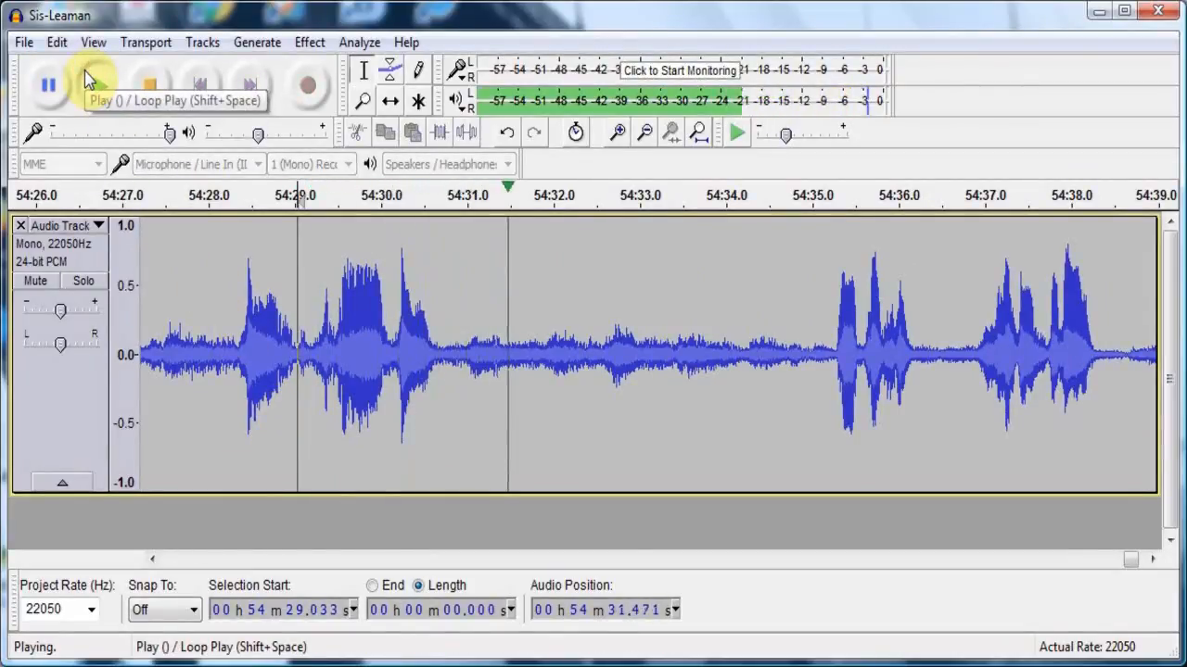
click(159, 89)
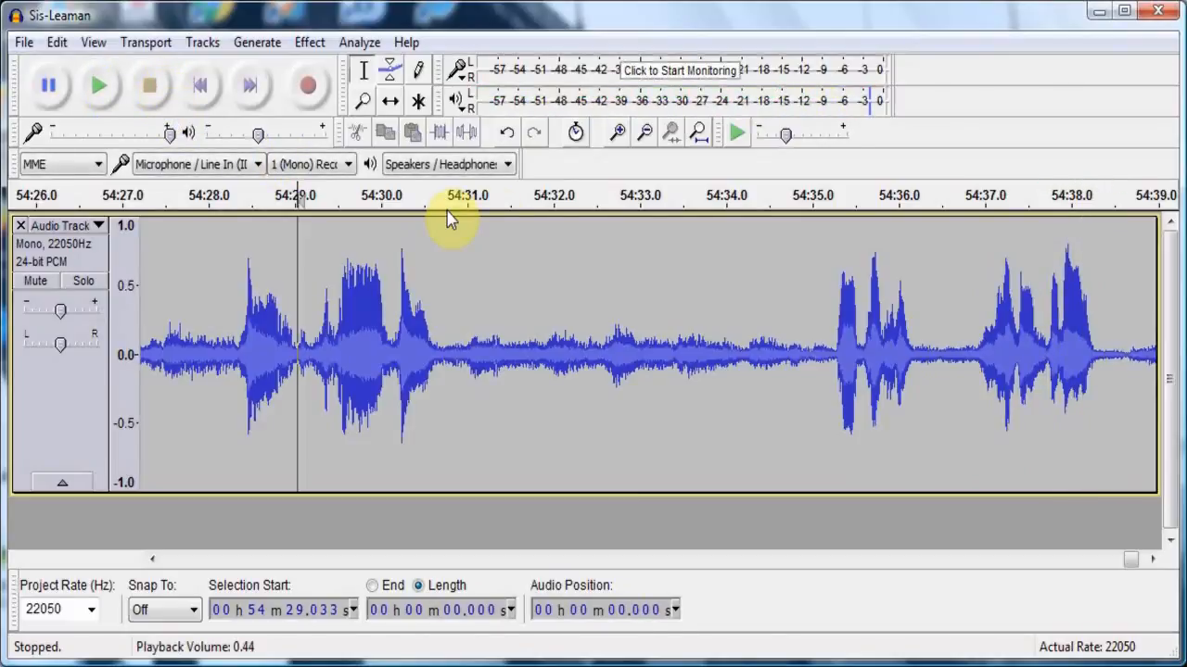
- Apply Fade In to the roughly 6.1-second stretch starting at about 54:28.6
drag(780, 306, 260, 333)
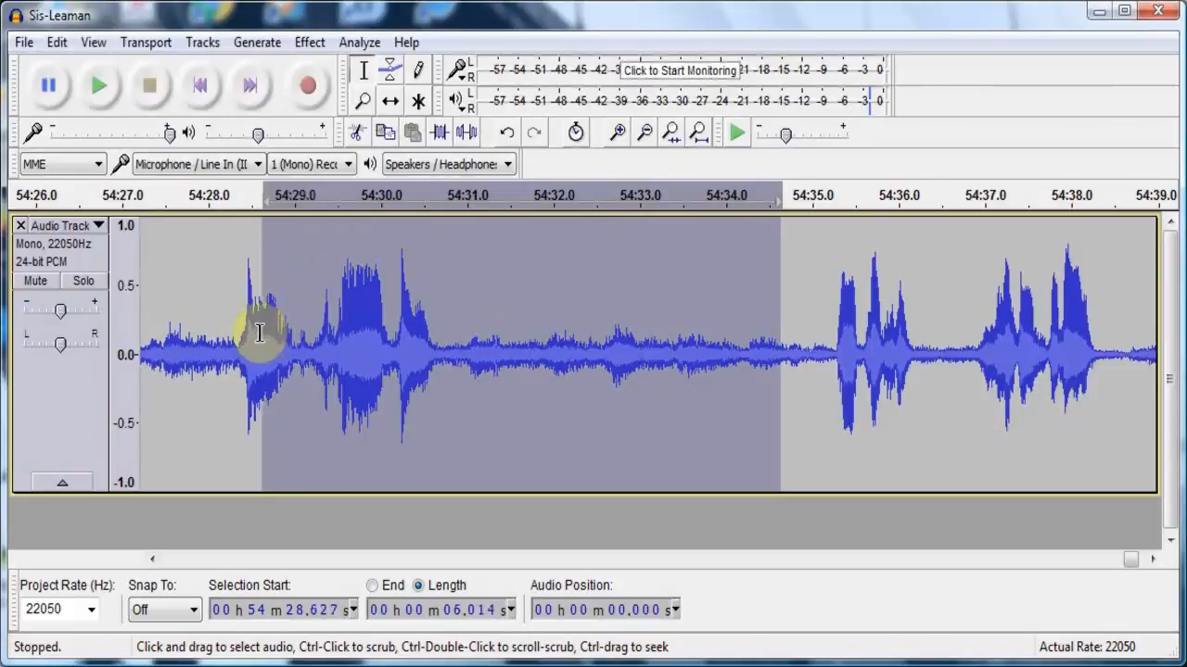
click(331, 44)
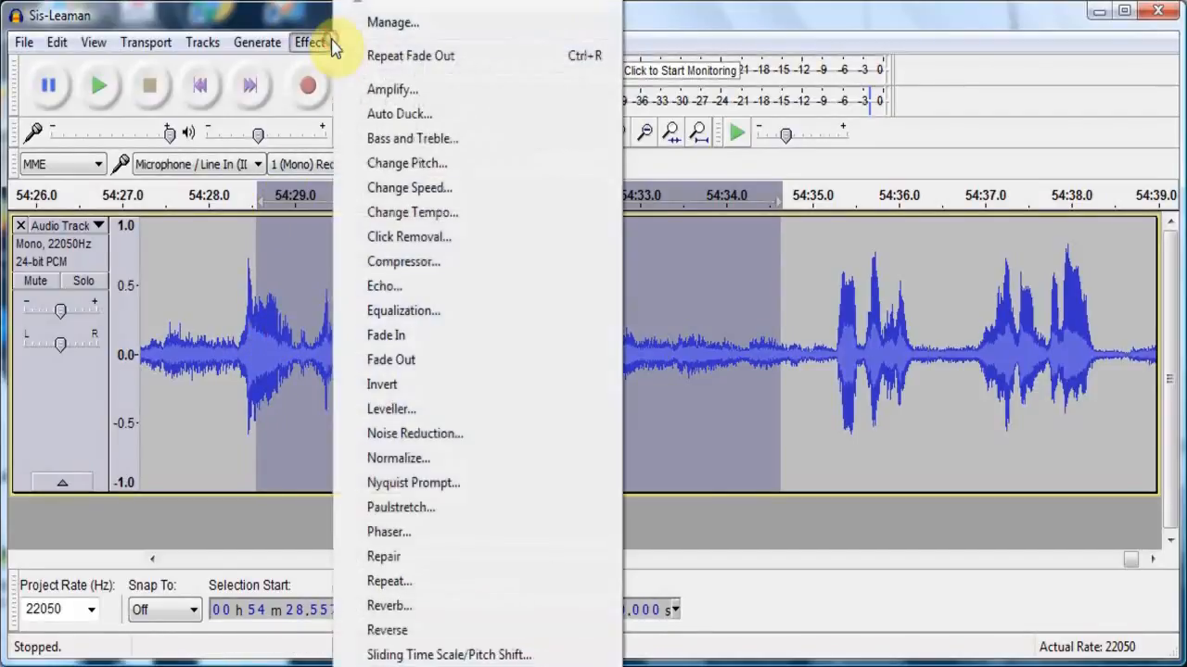
click(392, 335)
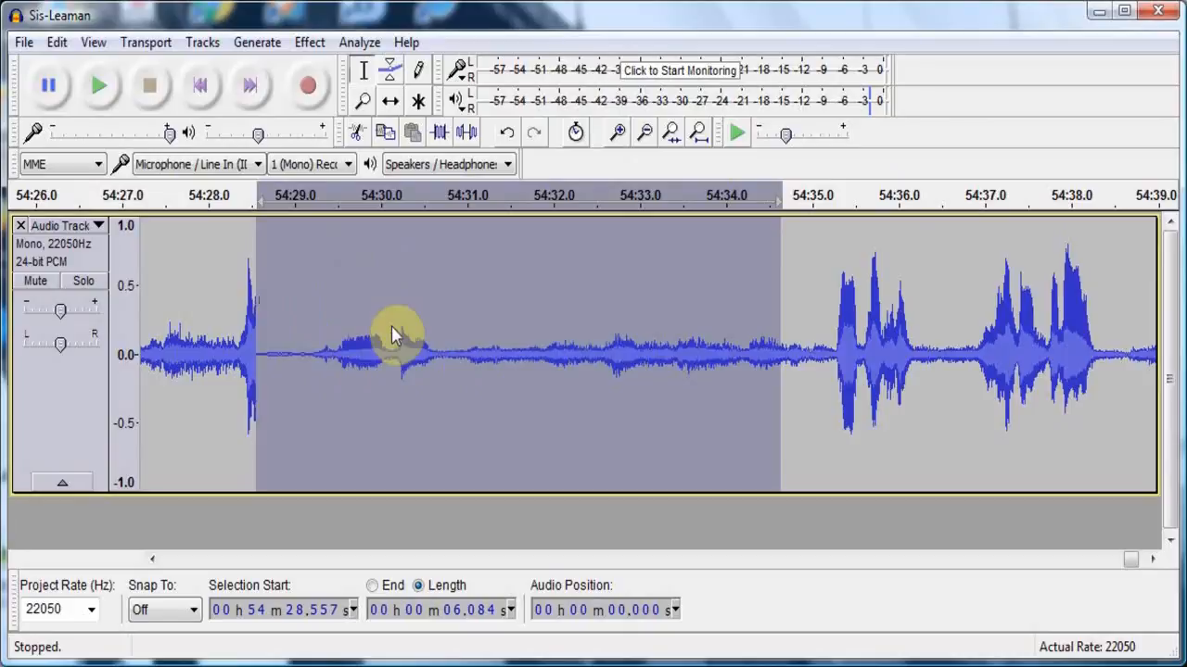
- Play back the faded-in passage from about 54:28.6 to check the effect
click(260, 341)
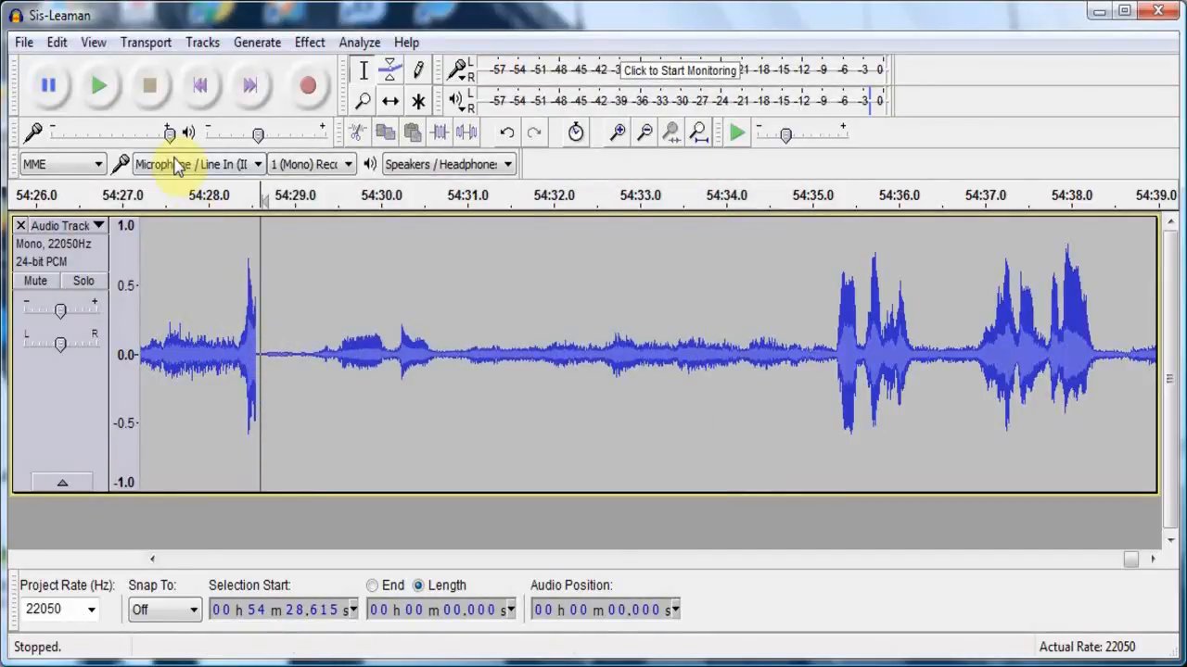
click(116, 109)
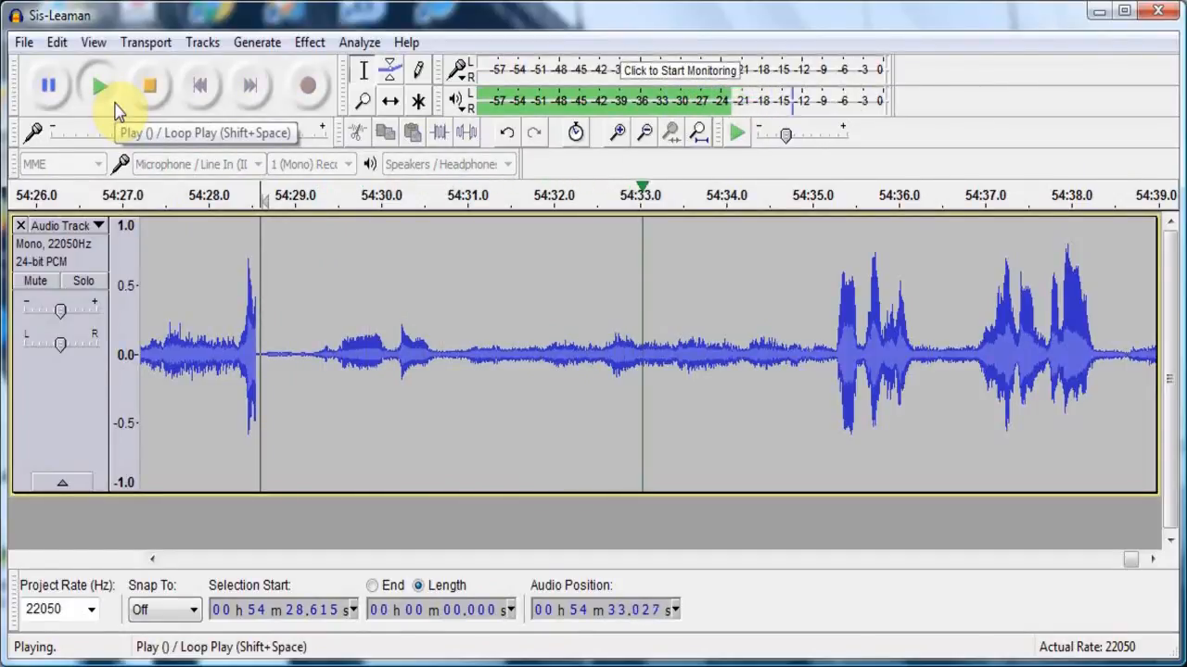
click(151, 92)
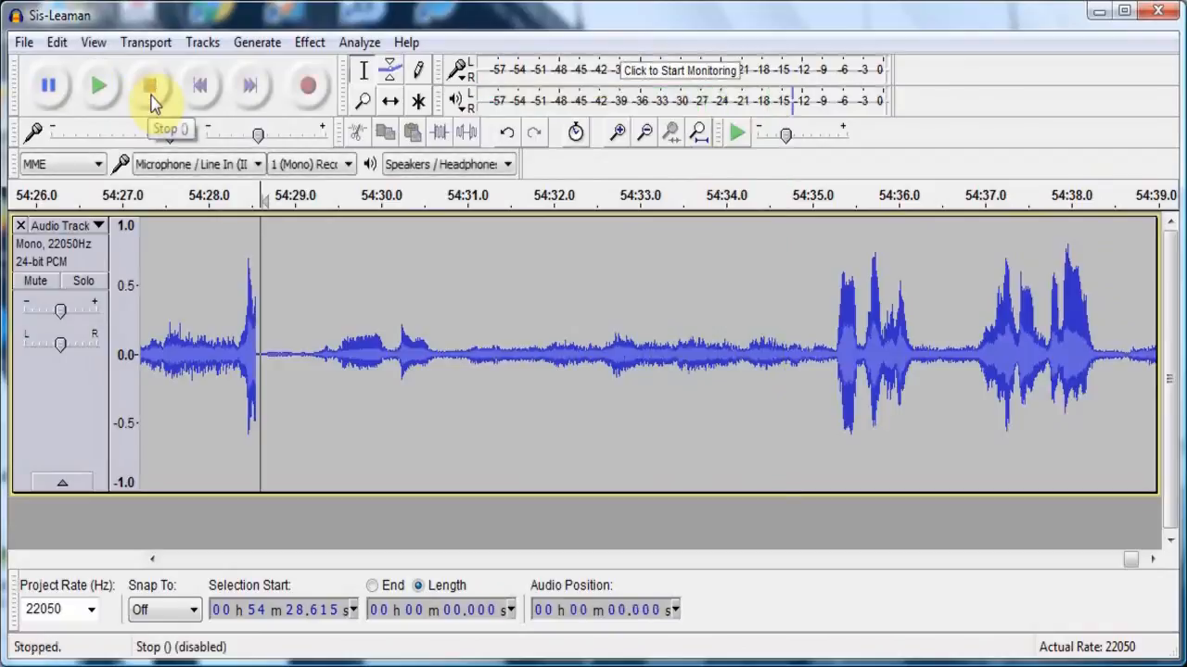
- Look over the waveform between about 54:03 and 54:34, around the start of the faded-in passage
click(239, 561)
click(239, 560)
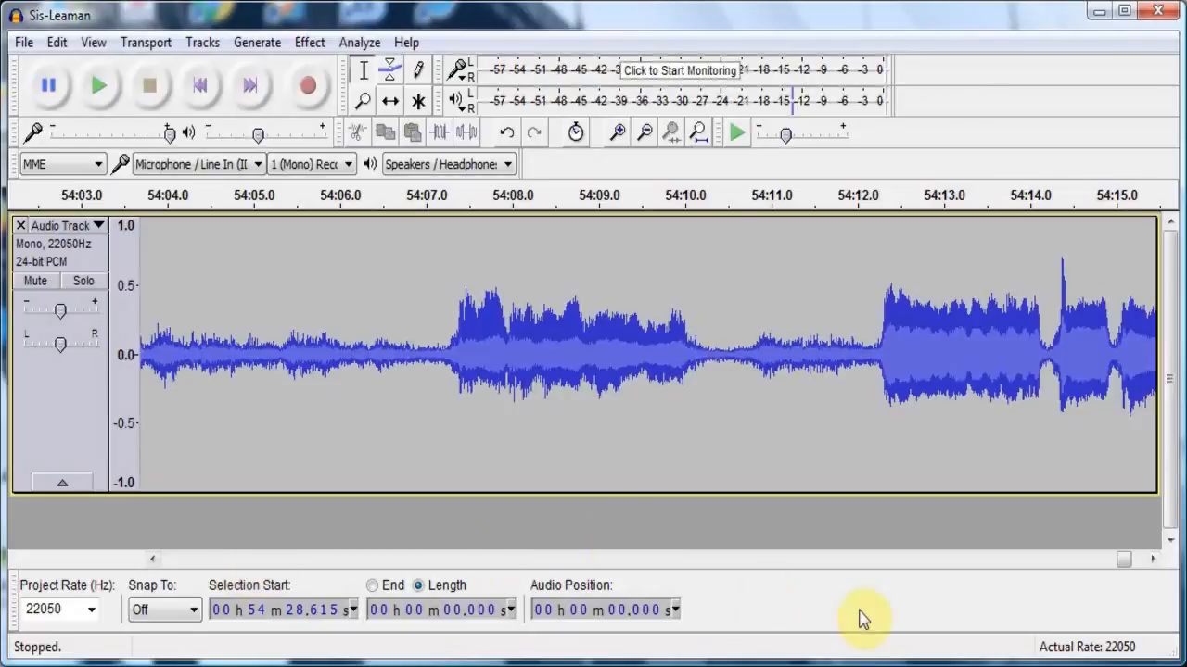
scroll(1085, 595, right, 4)
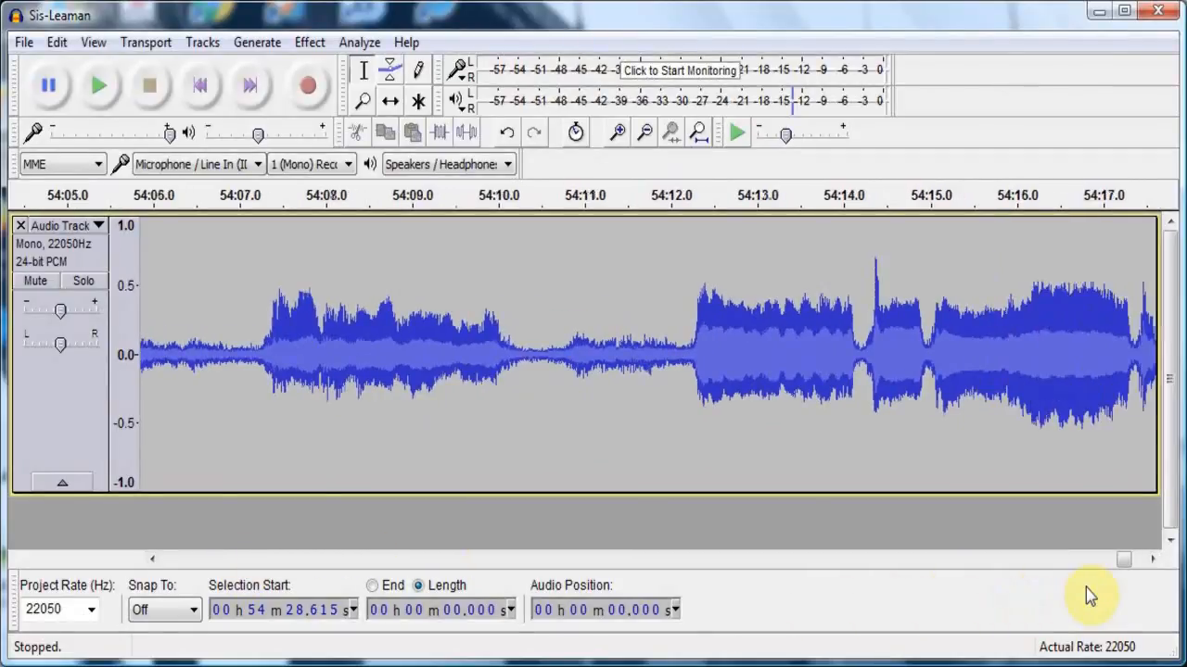
scroll(1086, 586, right, 1)
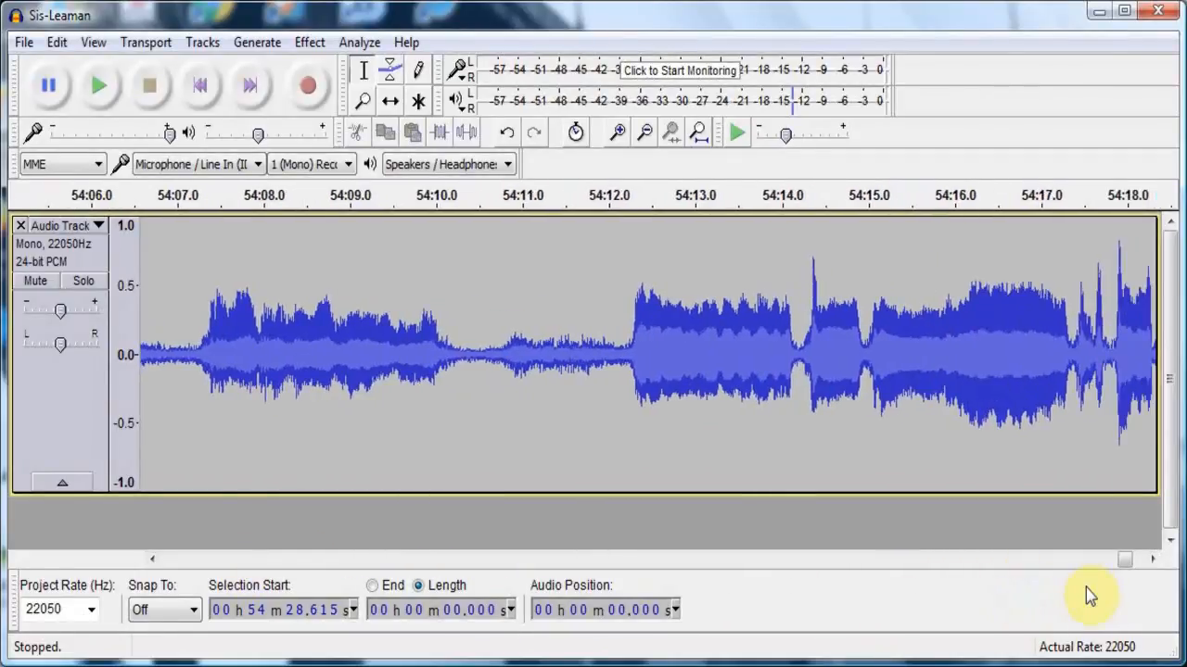
click(1139, 560)
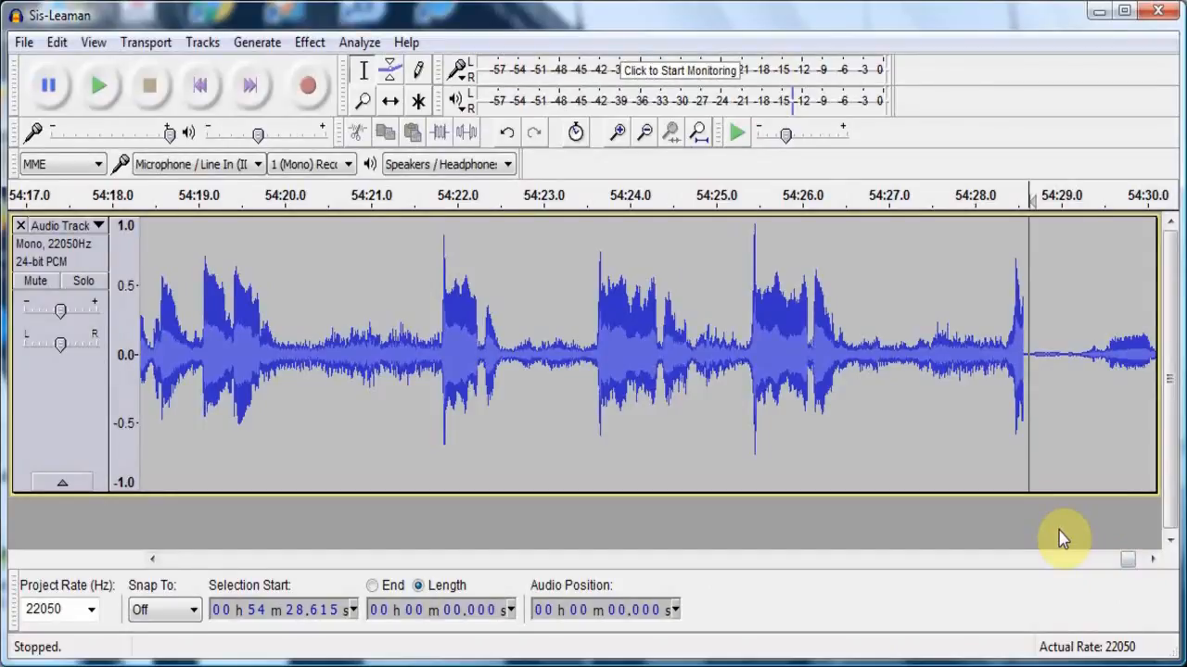
click(1154, 560)
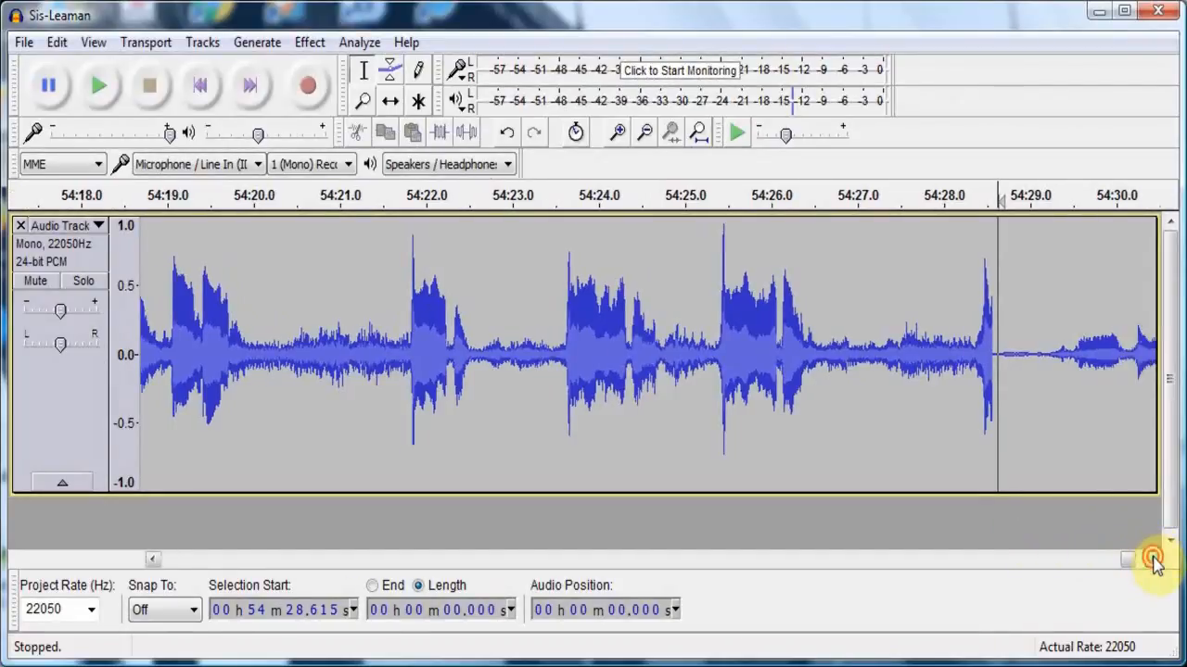
click(1155, 560)
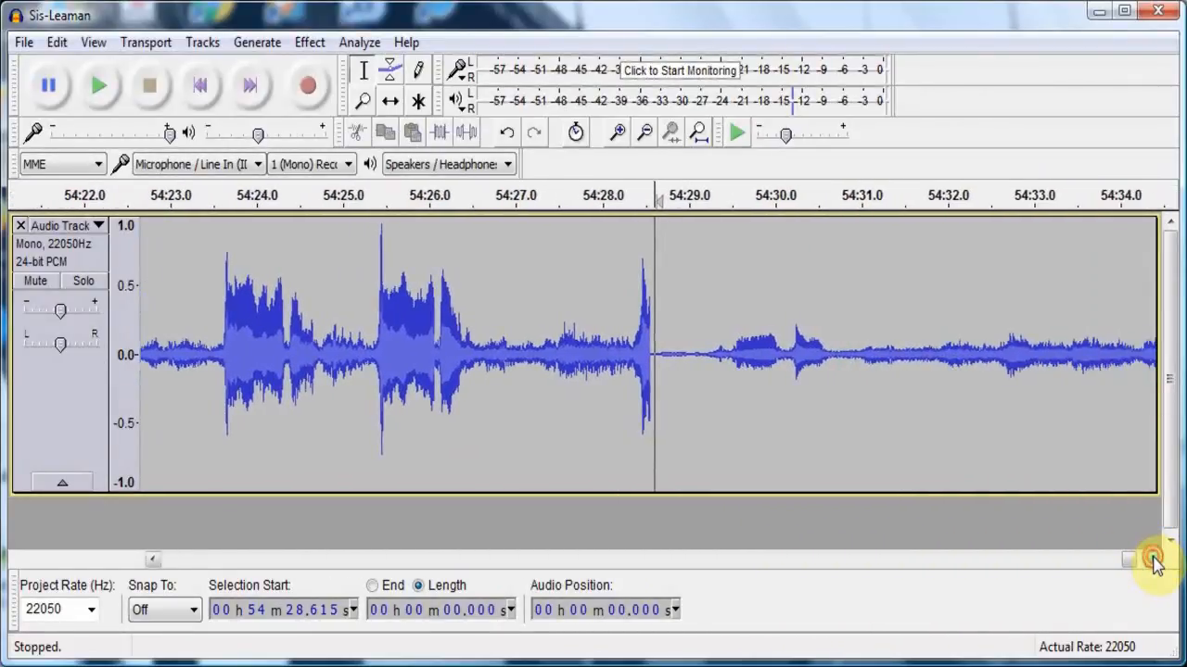
- Listen to the earlier speech from about 52:38.5 to find a suitable place for a fade-out
click(628, 559)
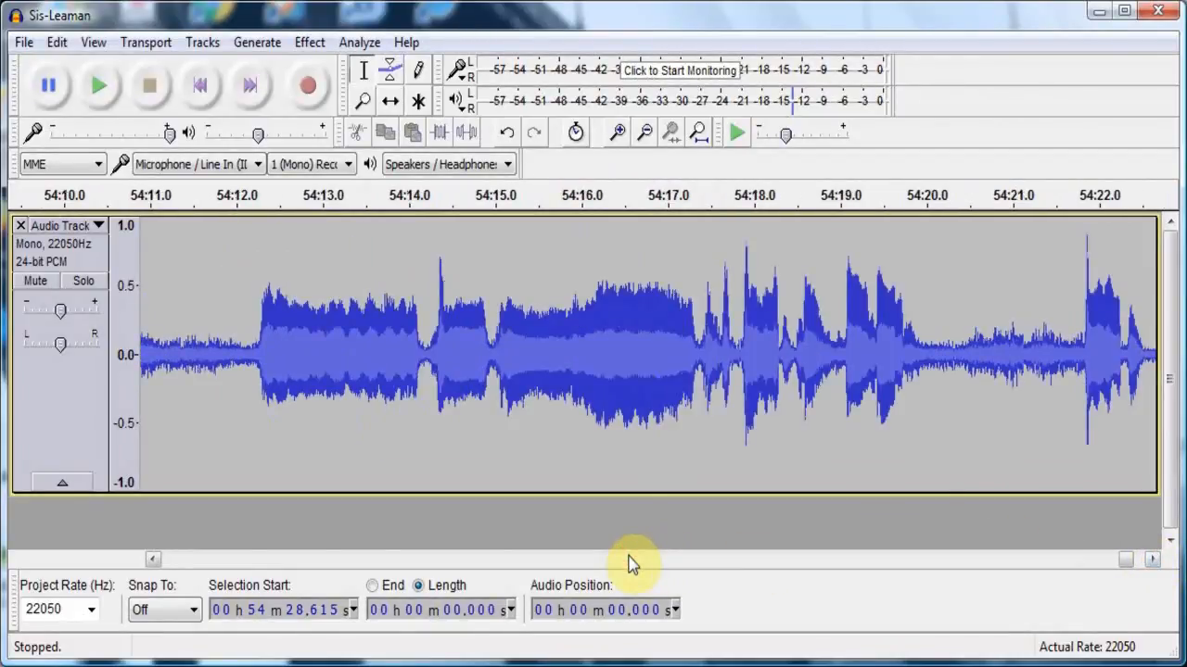
click(629, 559)
click(629, 559)
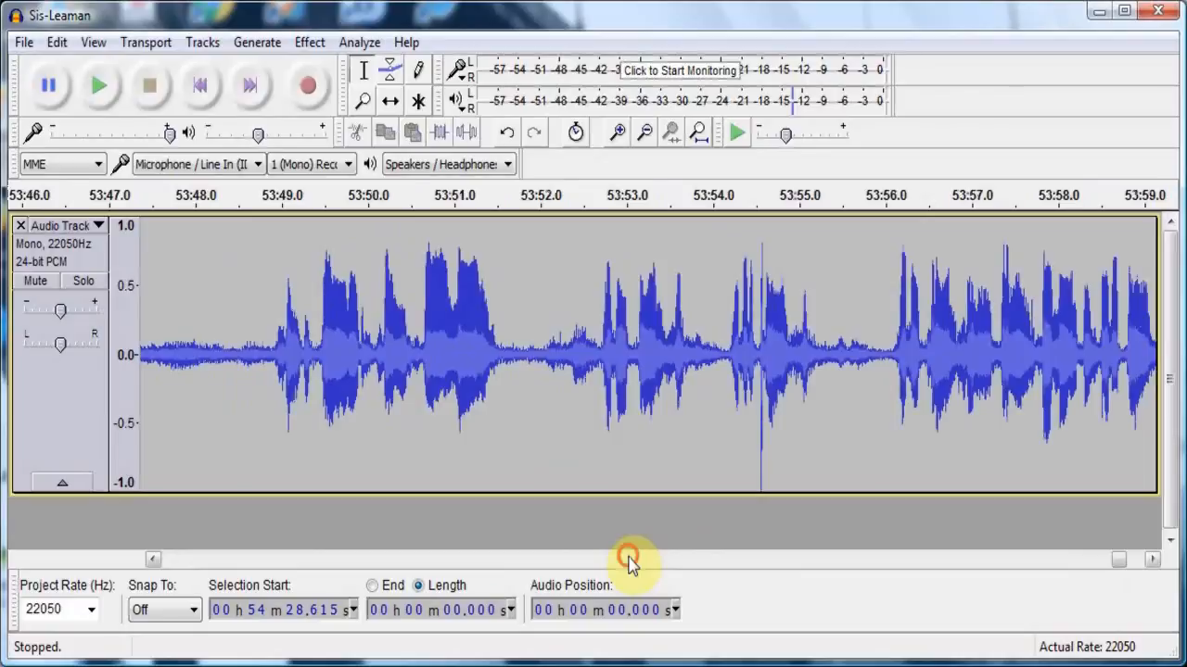
click(628, 559)
click(628, 559)
click(629, 559)
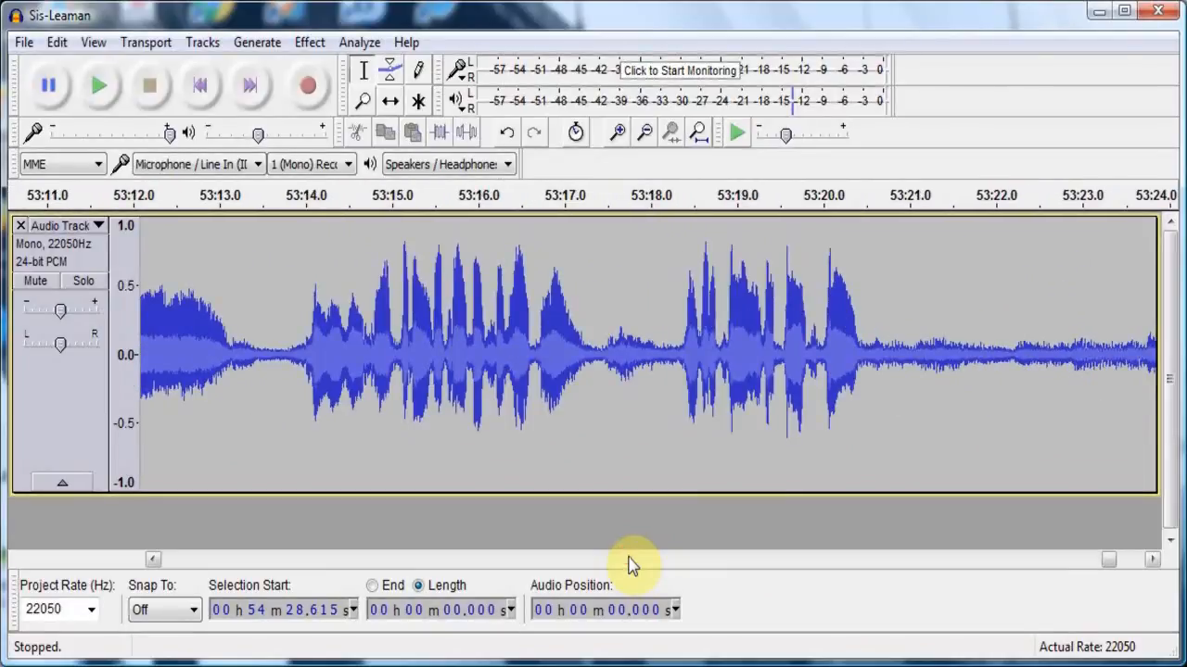
click(629, 559)
click(628, 559)
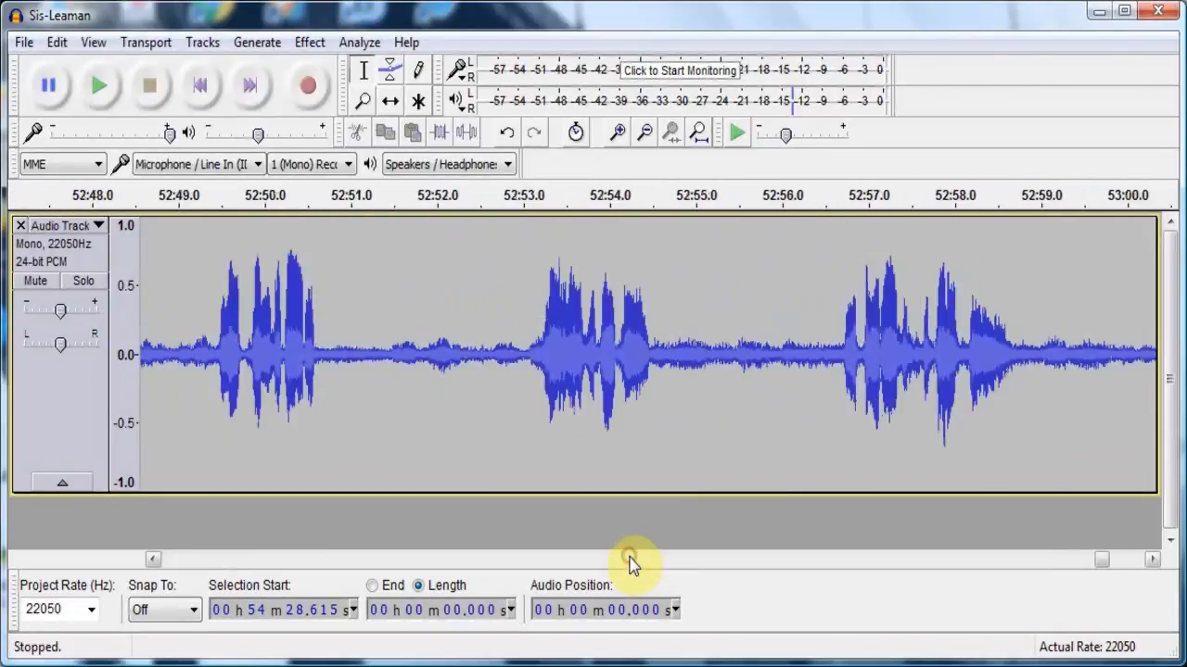
click(628, 559)
click(287, 408)
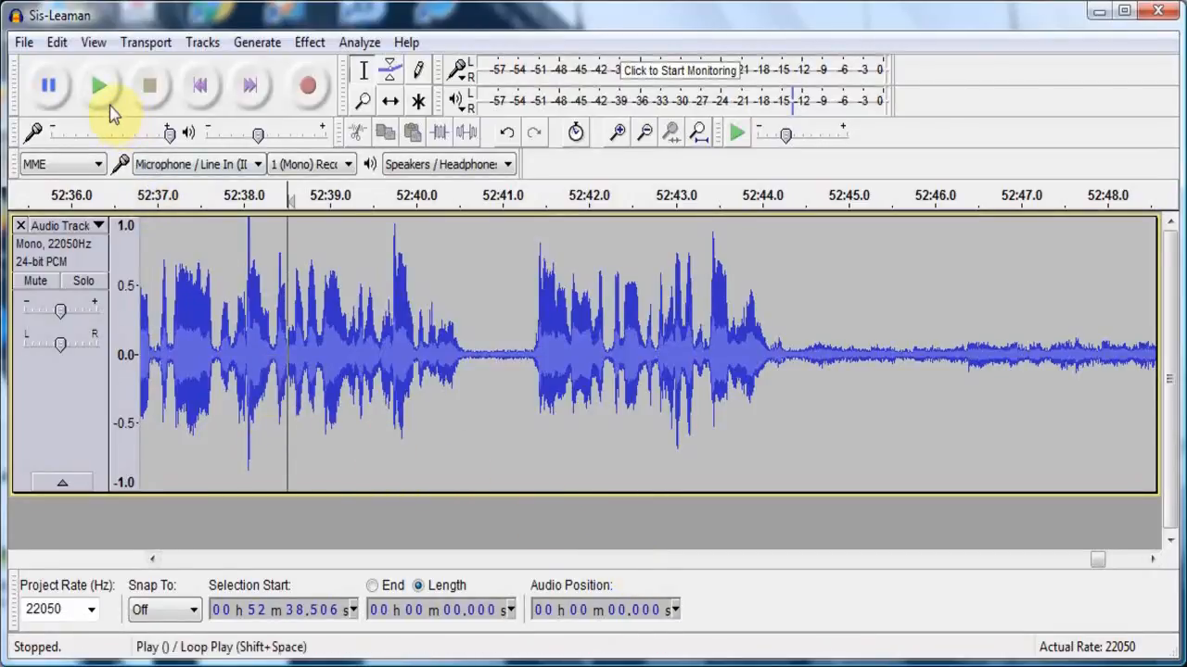
click(107, 104)
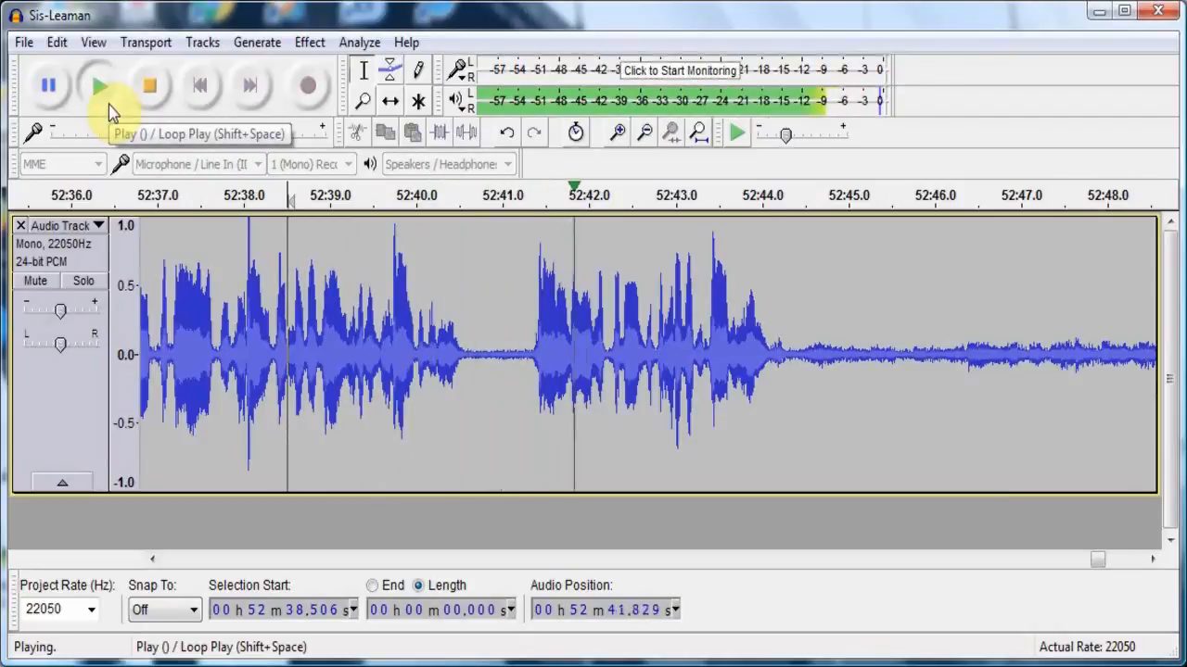
click(154, 89)
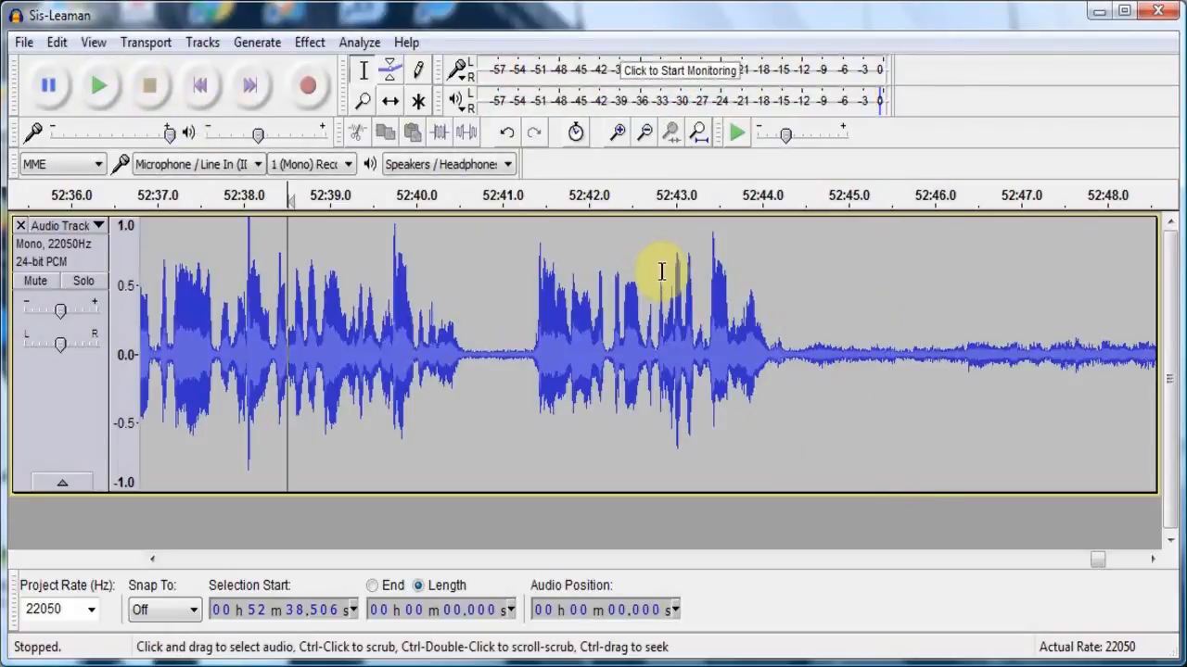
- Apply Fade Out to the roughly 7.6-second stretch starting at about 52:42.8
drag(661, 270, 989, 379)
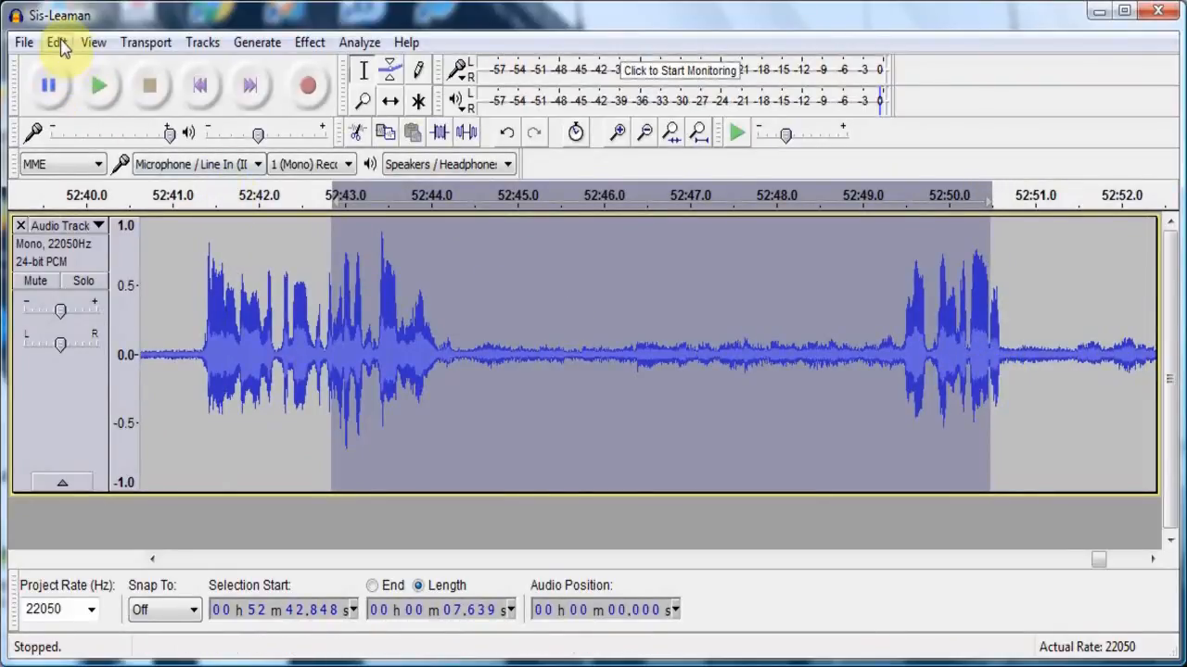
click(310, 42)
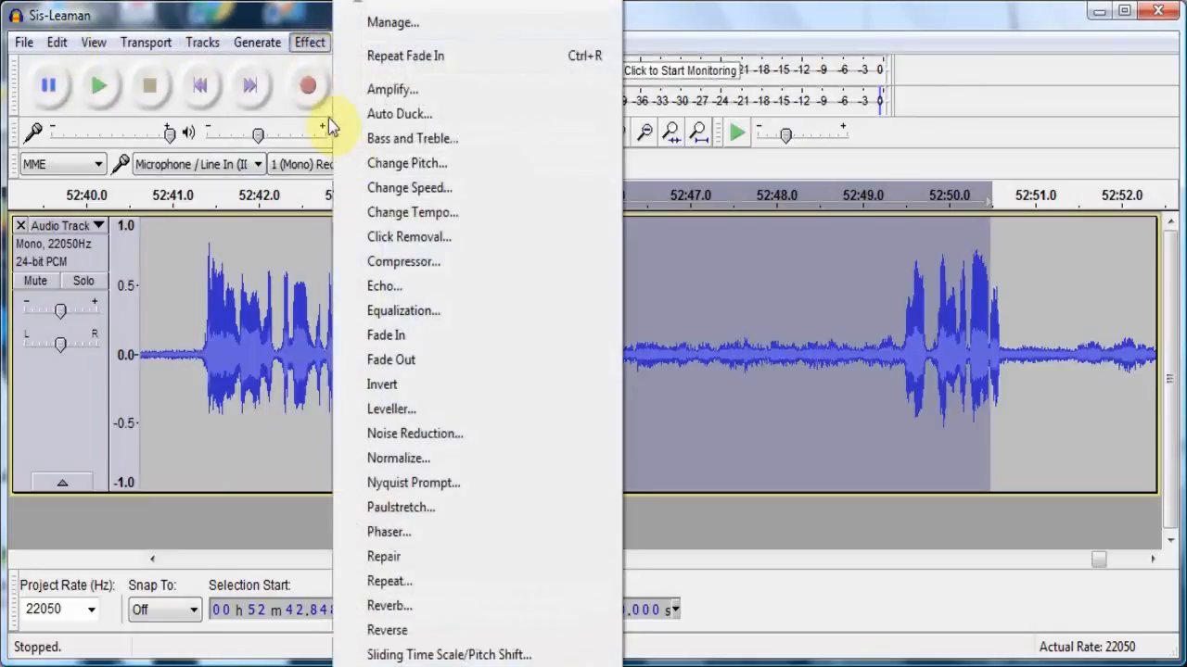
click(393, 362)
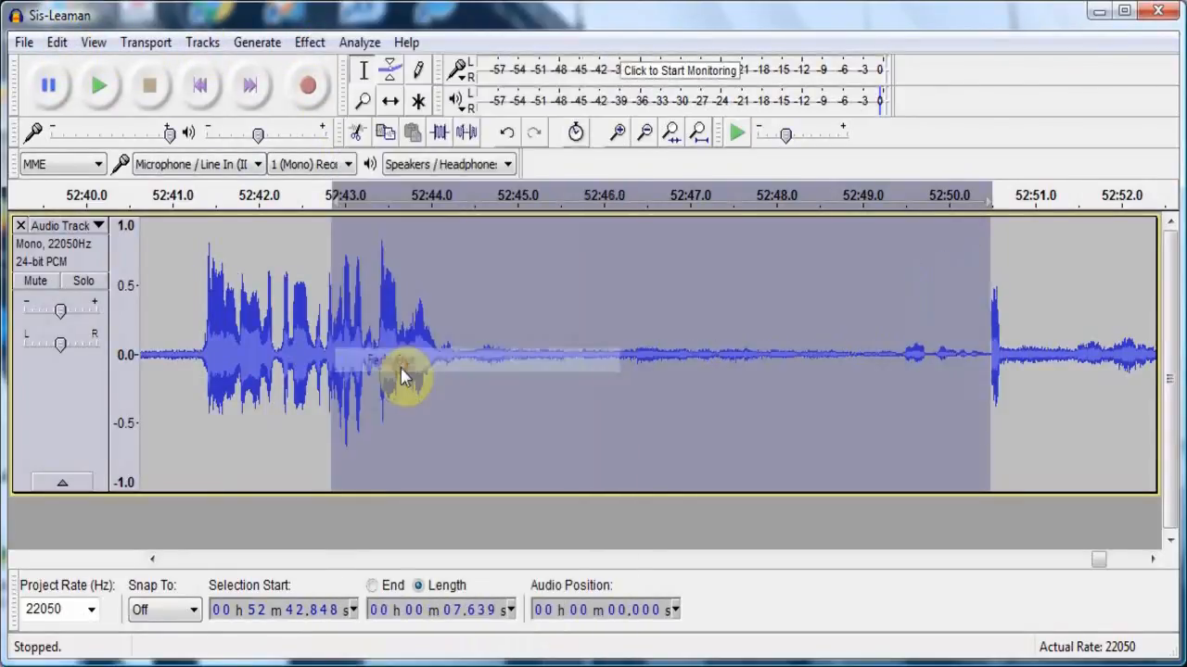
- Delete the audio between the end of the fade-out at about 52:50.4 and the start of the faded-in passage at about 54:28.6
click(985, 334)
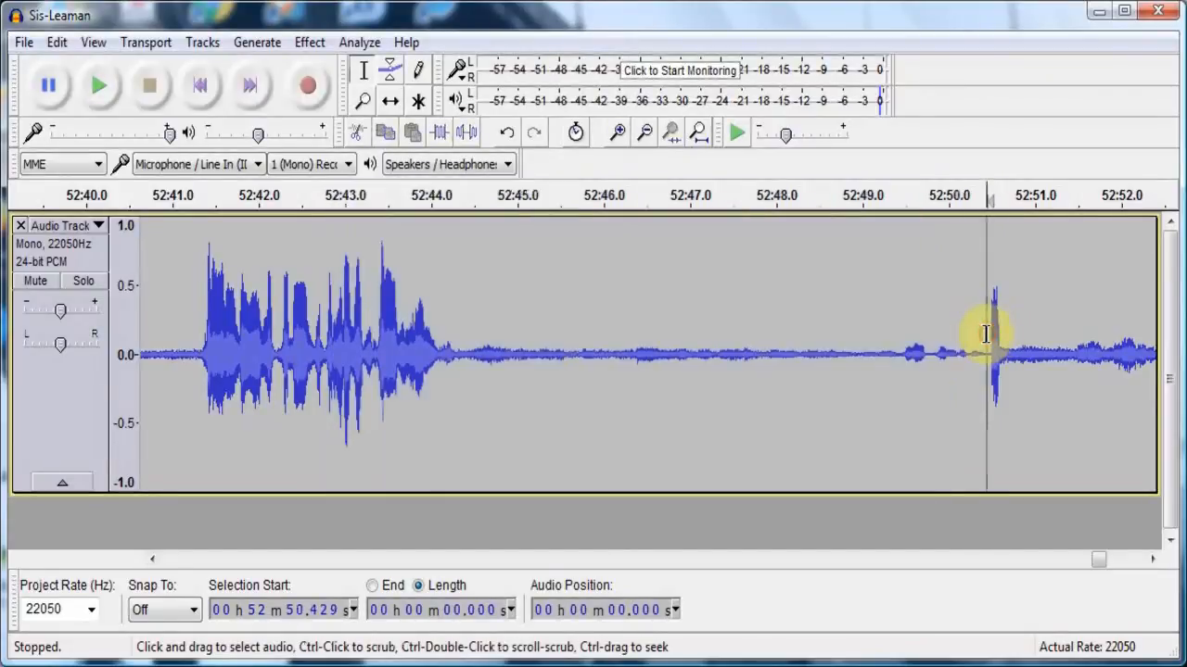
click(1130, 563)
click(1130, 564)
click(1130, 564)
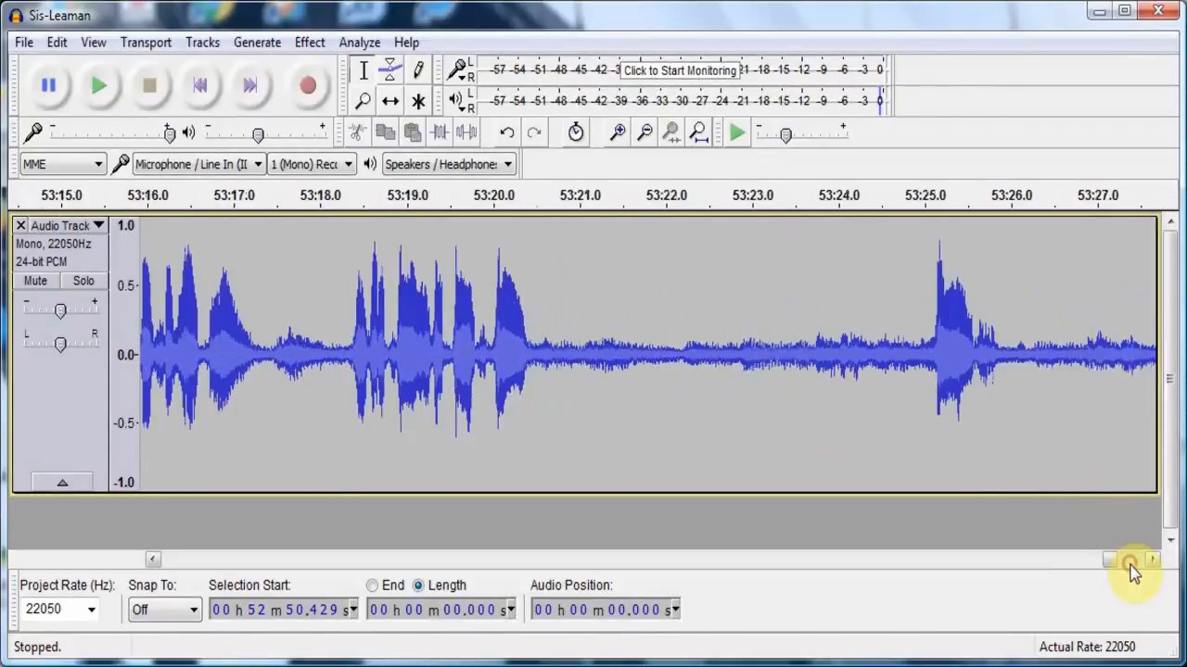
click(1130, 564)
click(1130, 564)
click(1130, 563)
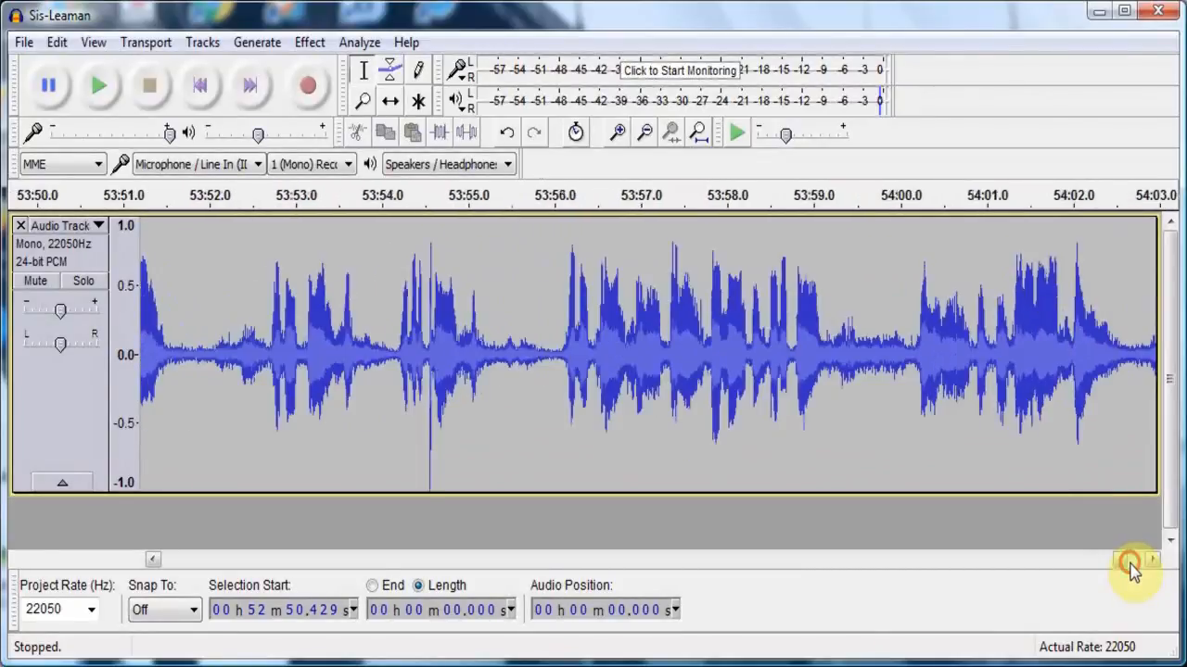
click(1130, 563)
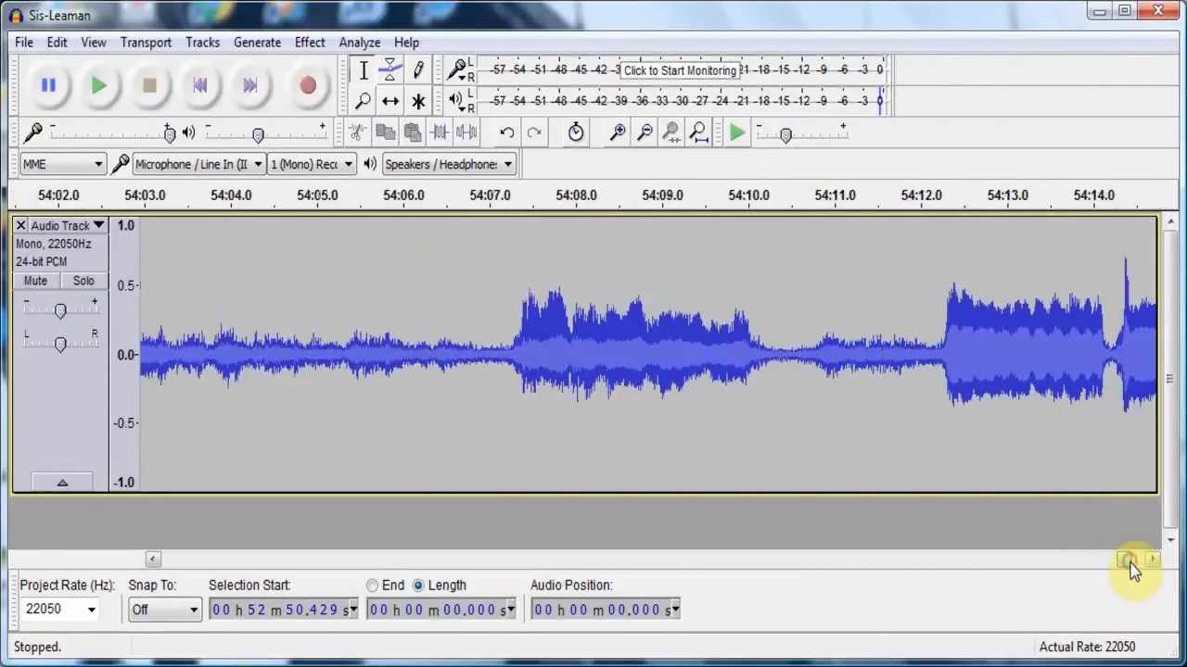
click(1139, 564)
click(1139, 564)
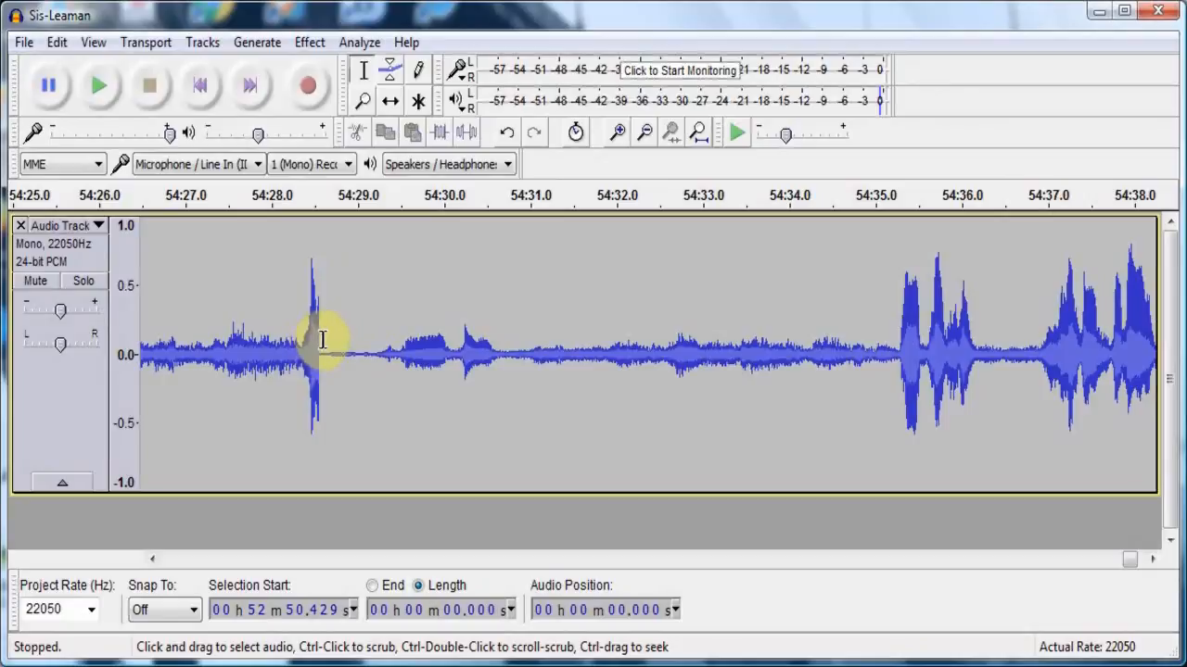
key(shift)
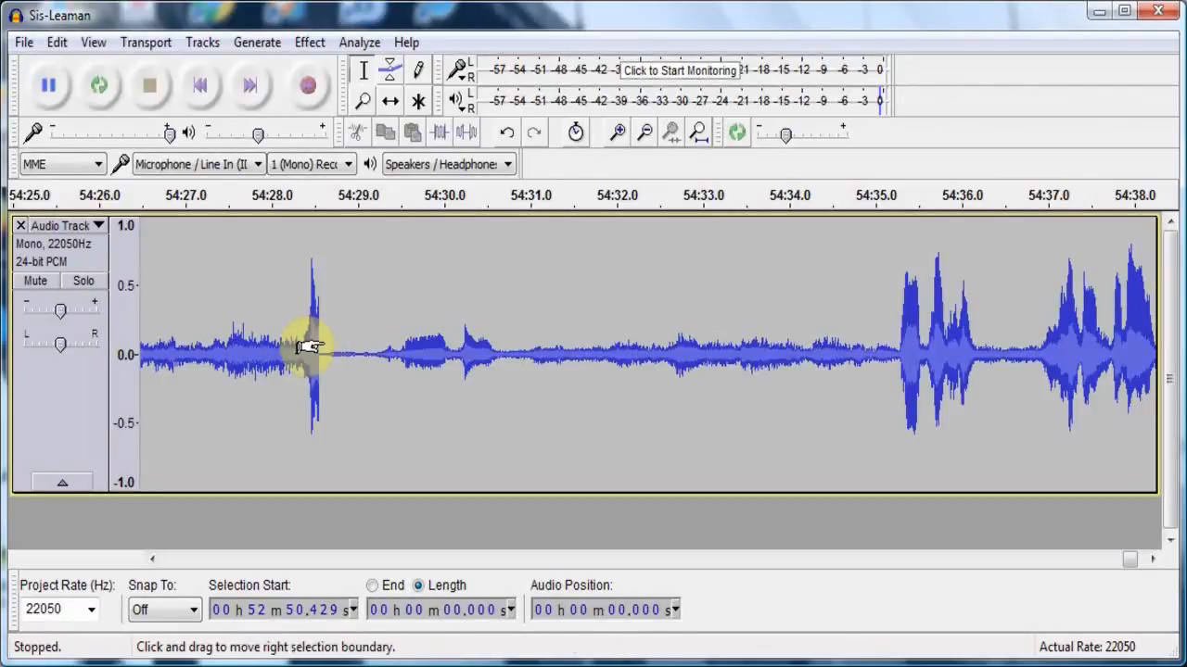
shift+click(320, 347)
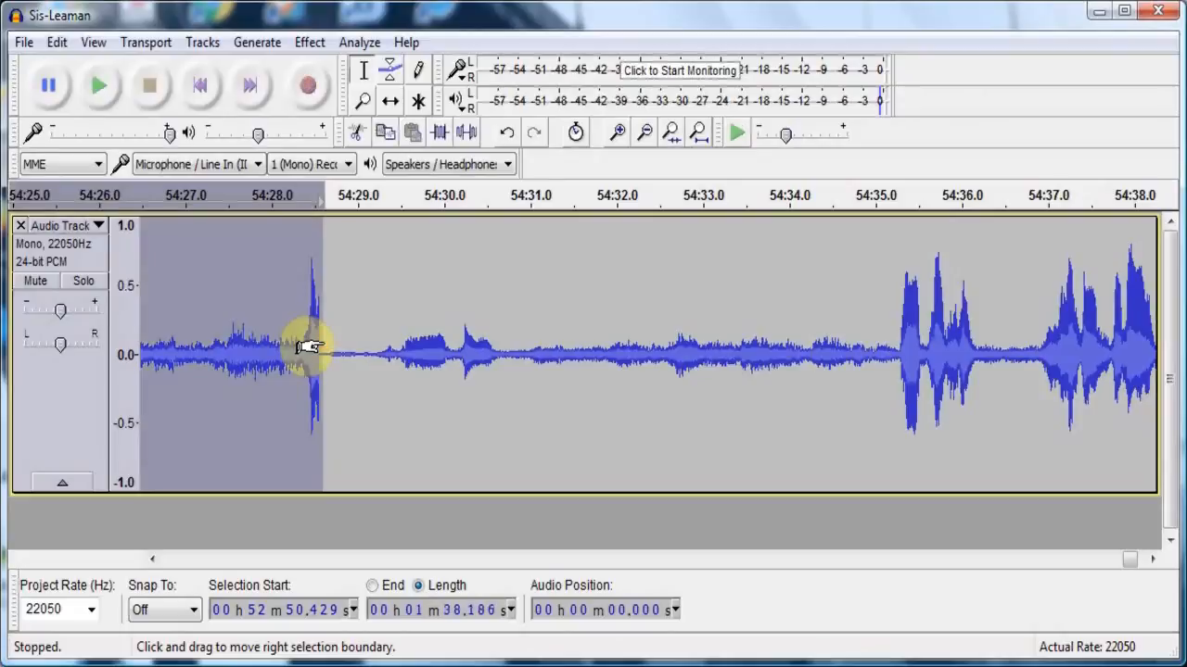
click(56, 42)
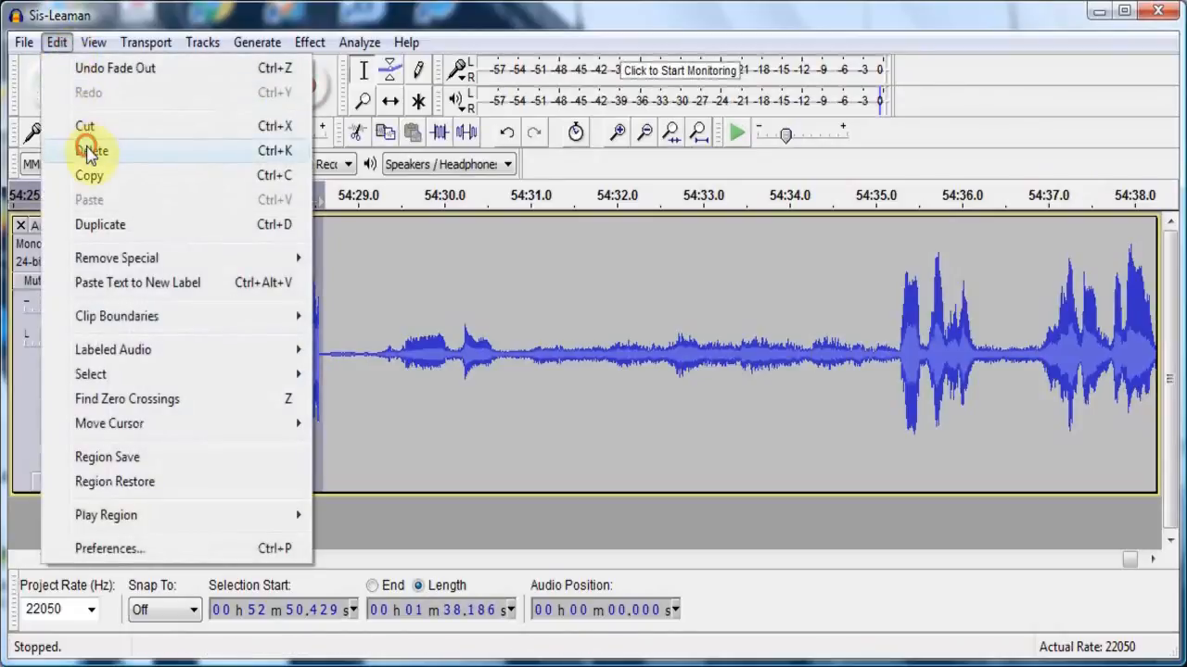
click(90, 151)
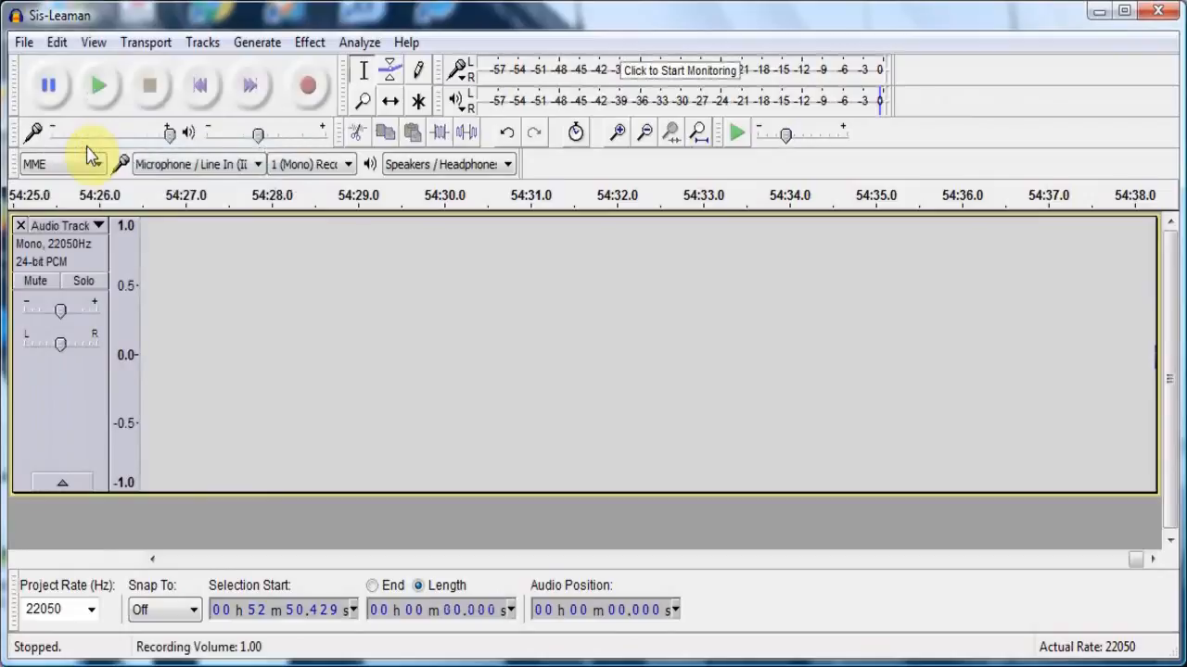
- Play back the recording from the new join at about 52:50.4 to check the fade-in after the cut
click(100, 88)
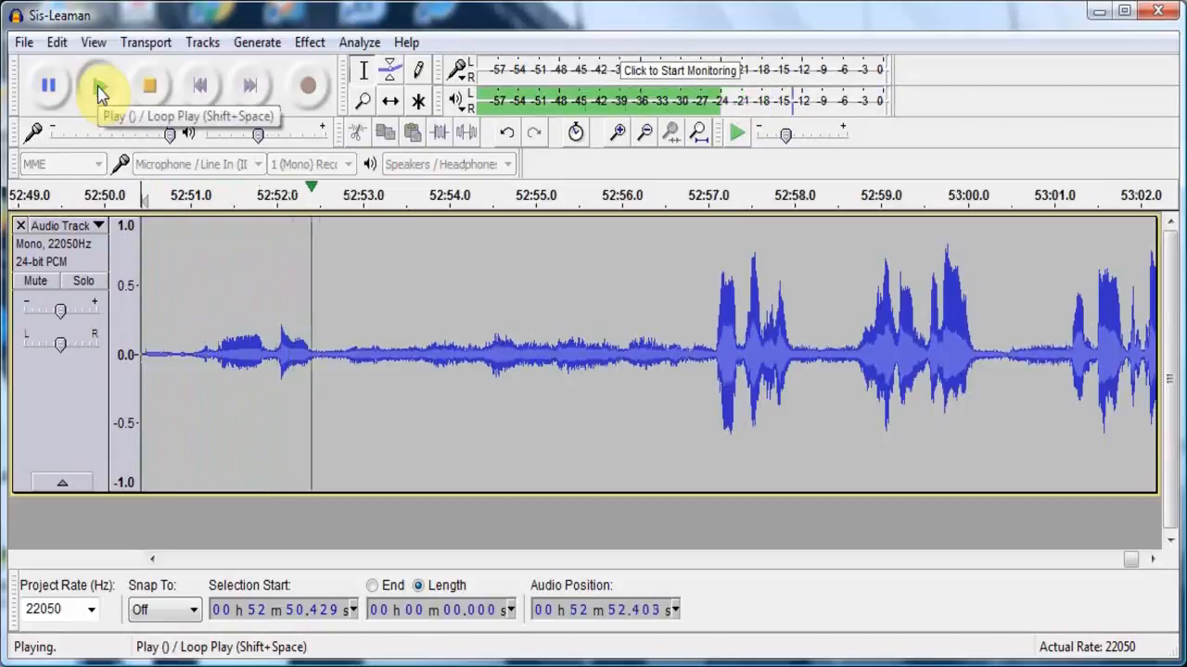
click(148, 86)
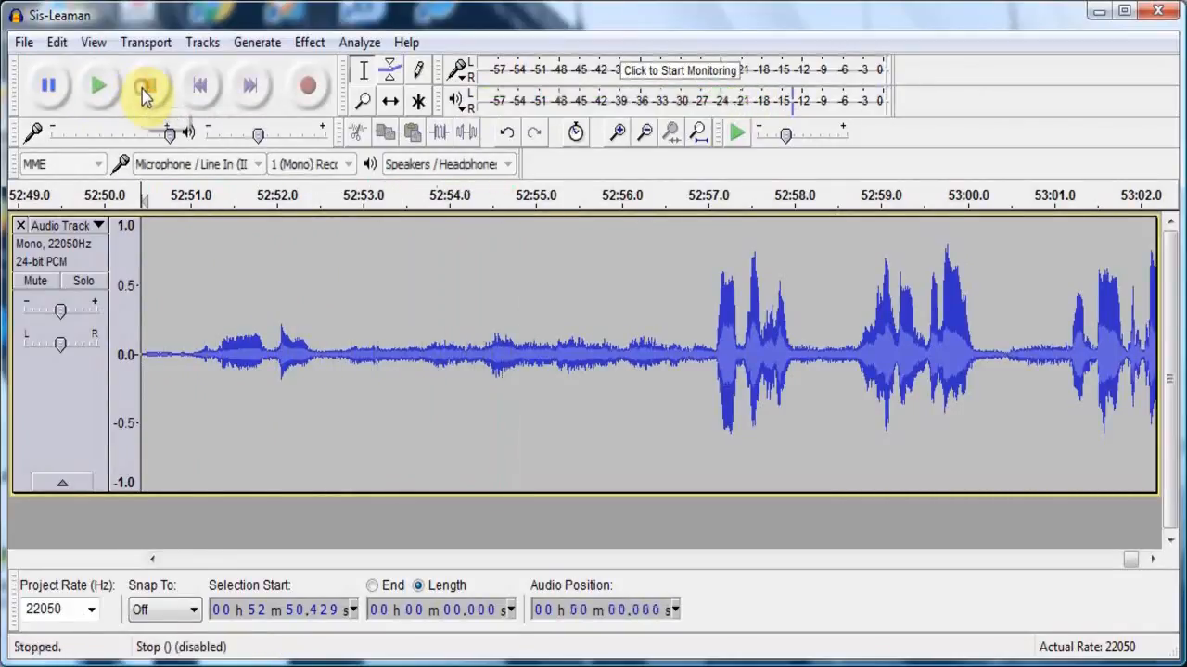
click(248, 564)
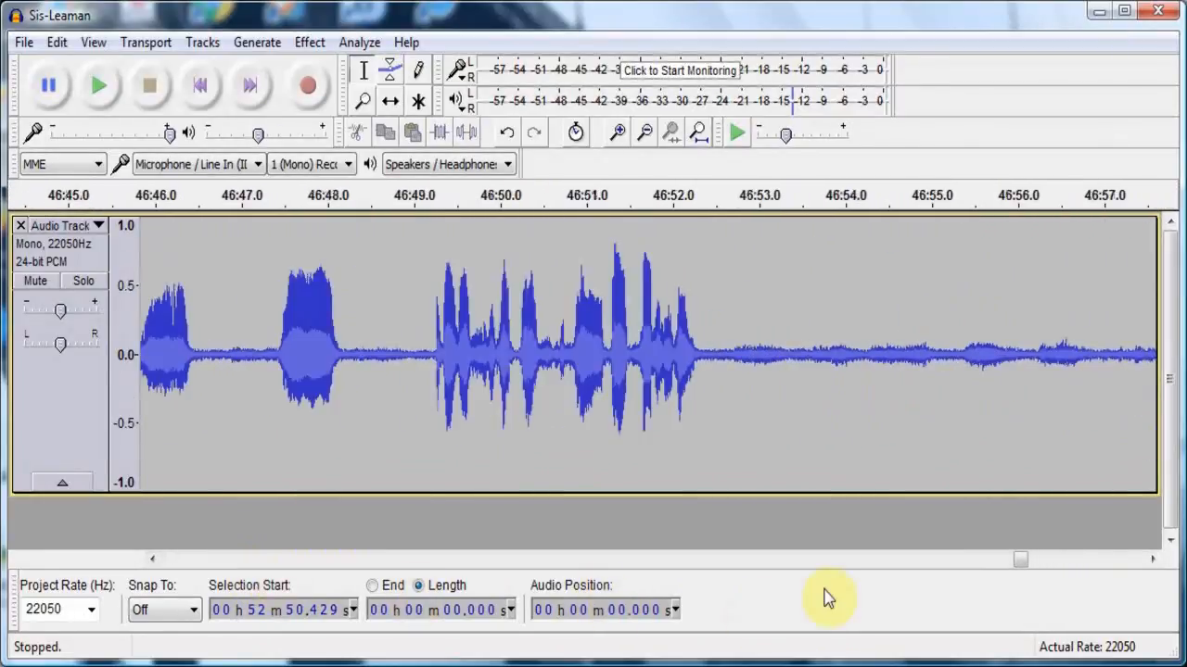
click(815, 559)
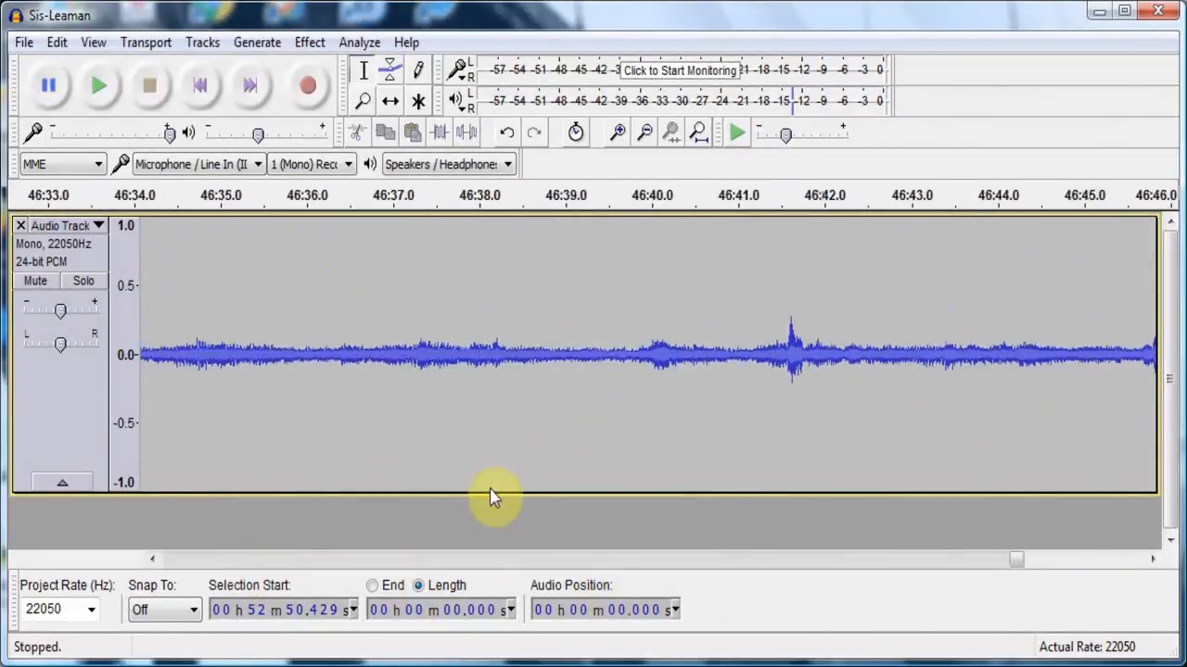
click(100, 85)
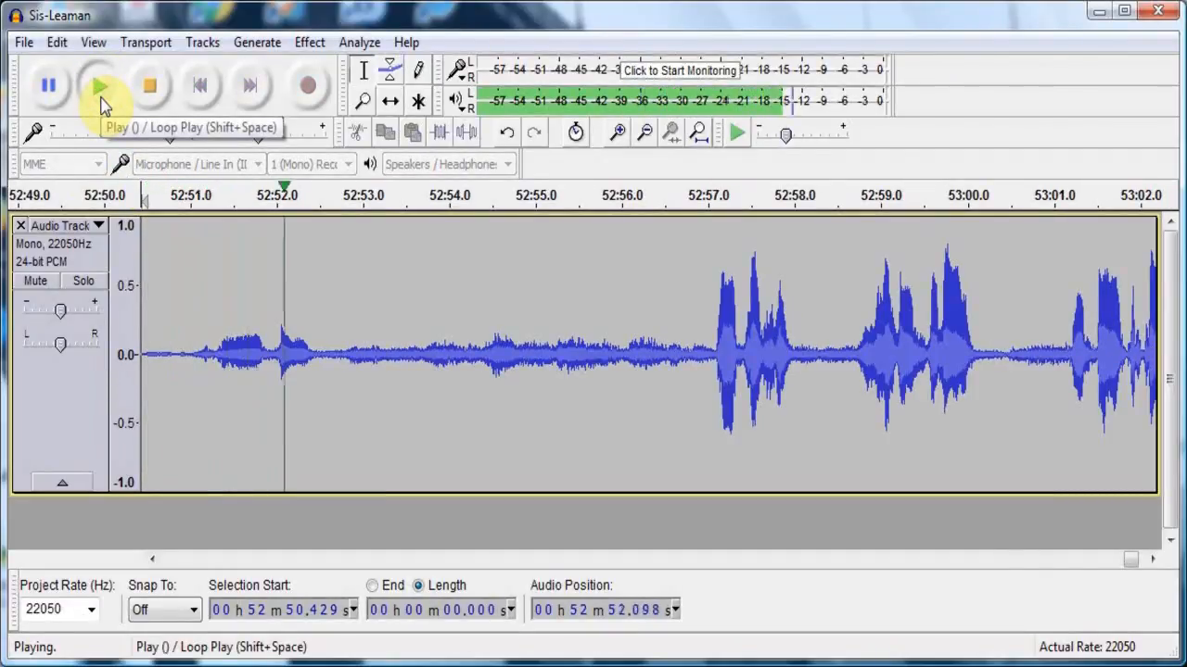
click(150, 85)
- Listen to the earlier passage of the recording from about 51:40.6
click(303, 556)
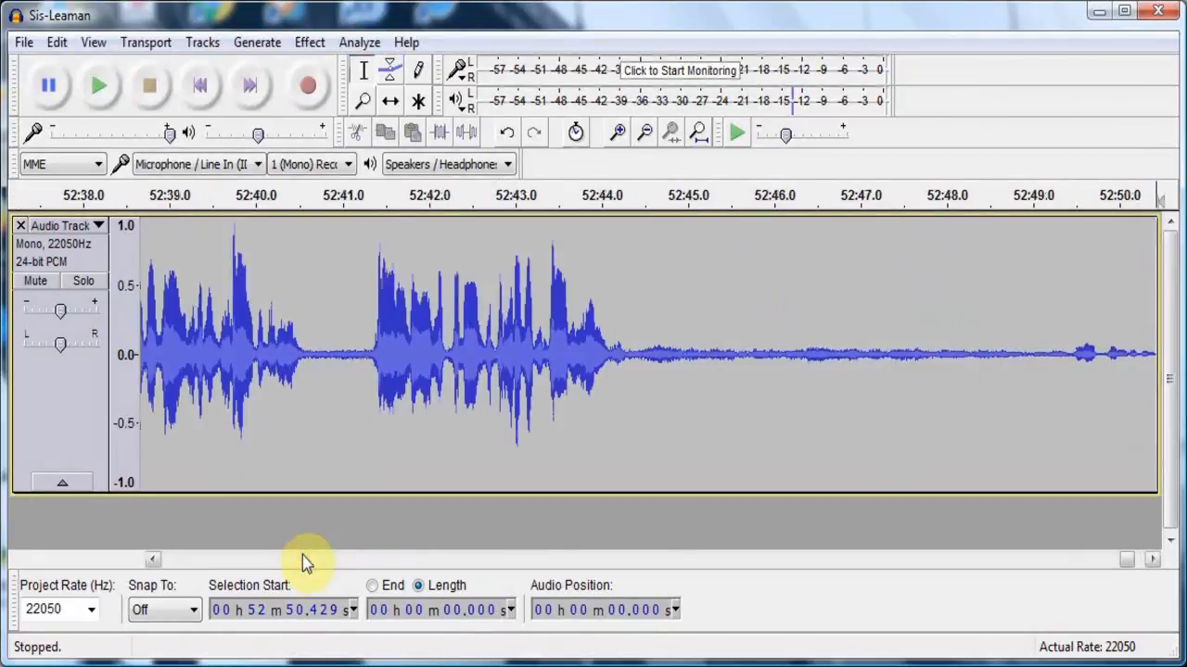
click(301, 556)
click(301, 556)
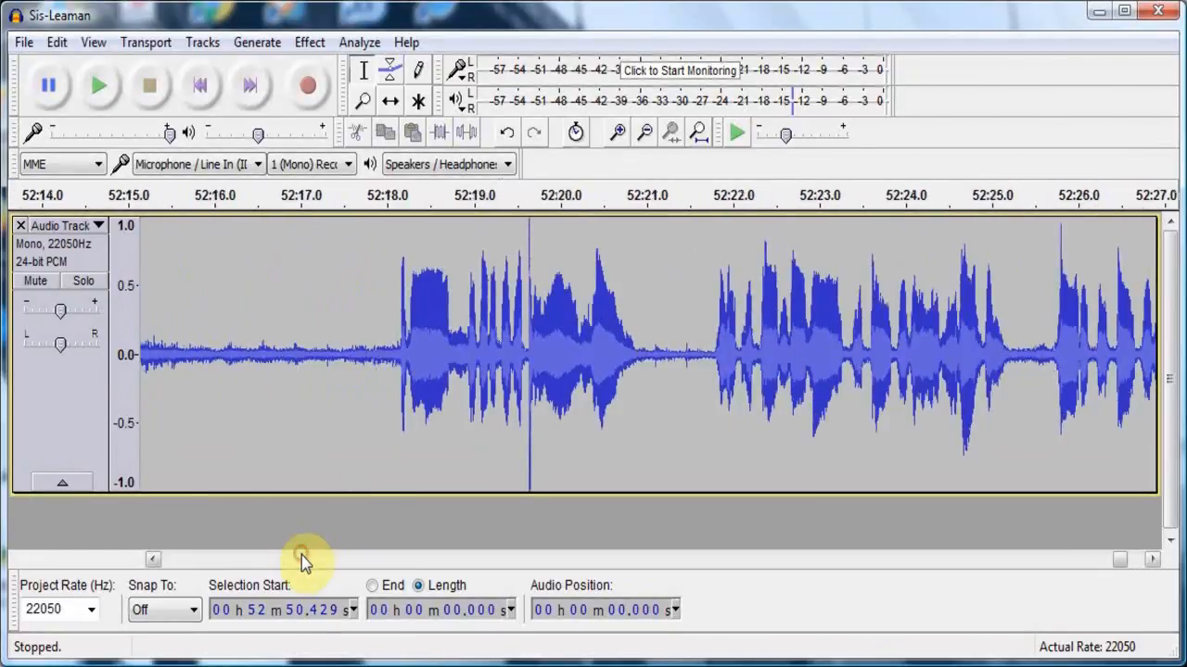
click(301, 557)
click(302, 556)
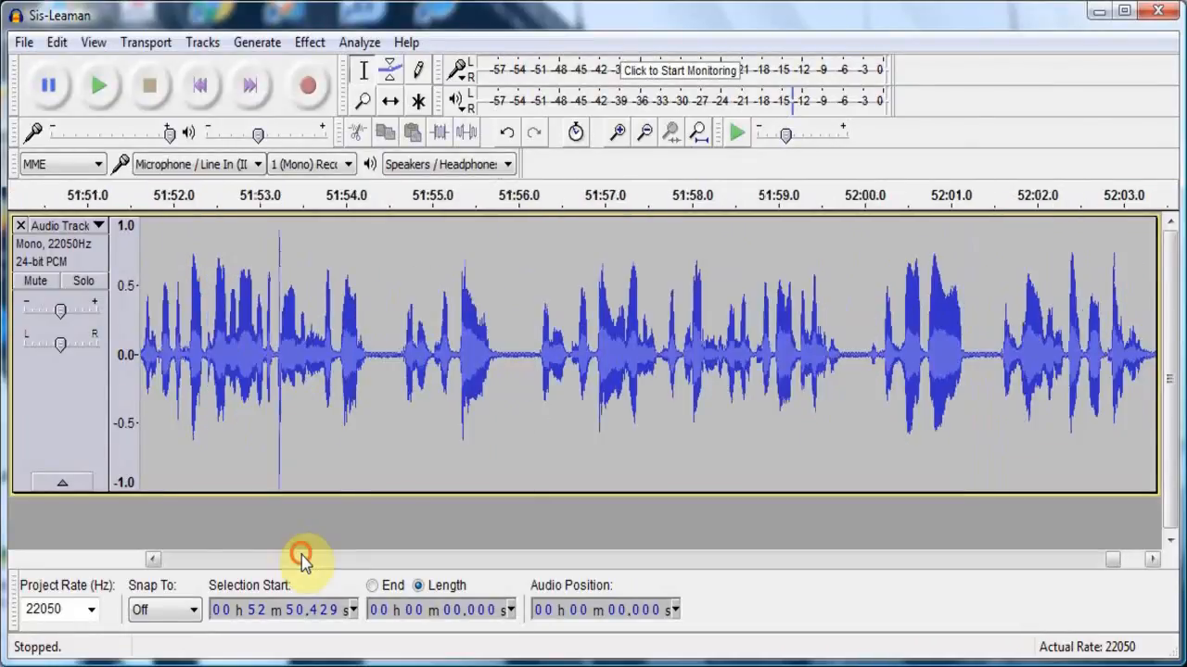
click(302, 557)
click(206, 370)
click(100, 86)
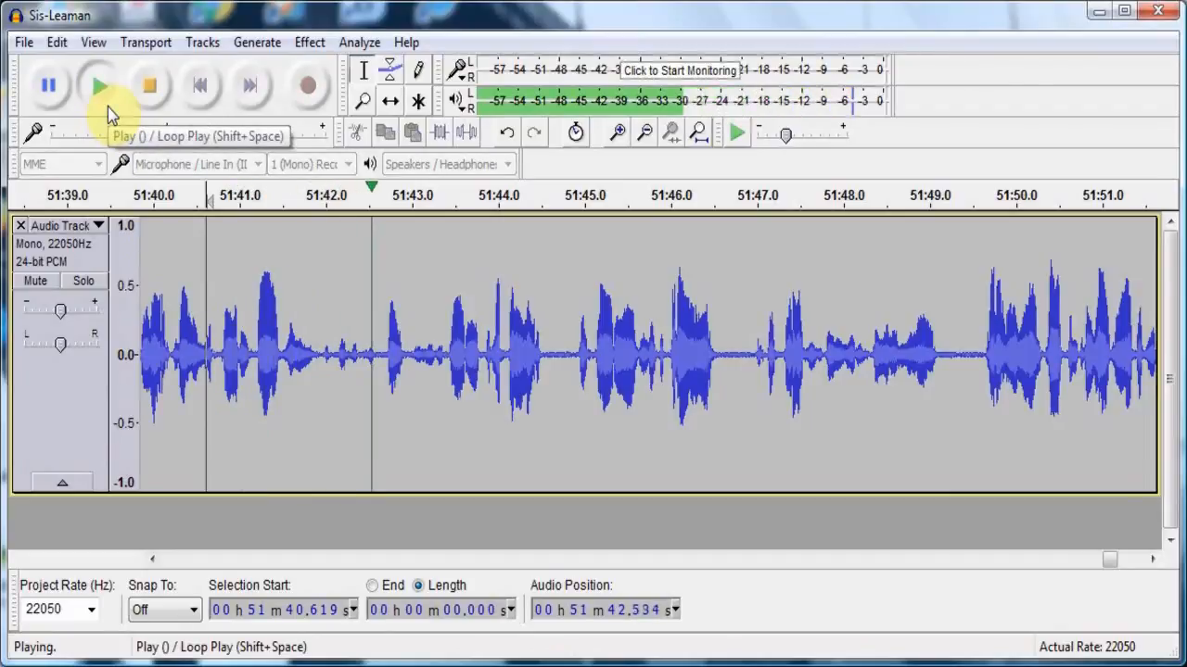
click(149, 86)
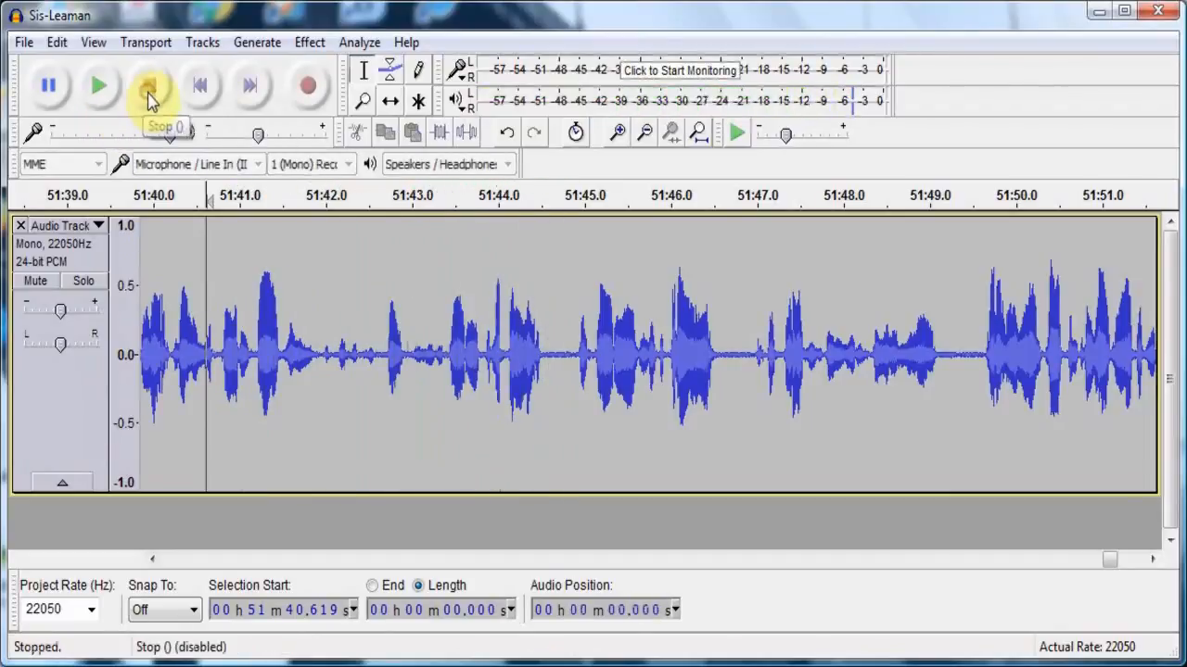
- Listen to the quieter passage further back in the recording from about 50:35.2
click(236, 560)
click(237, 560)
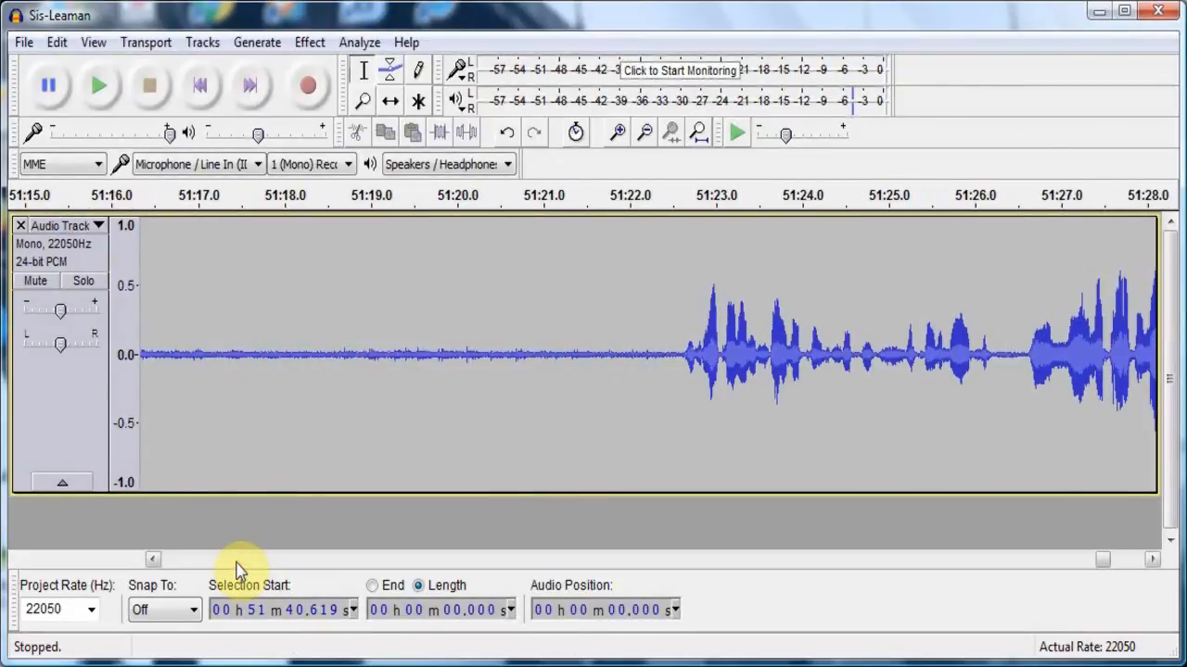
click(236, 560)
click(236, 560)
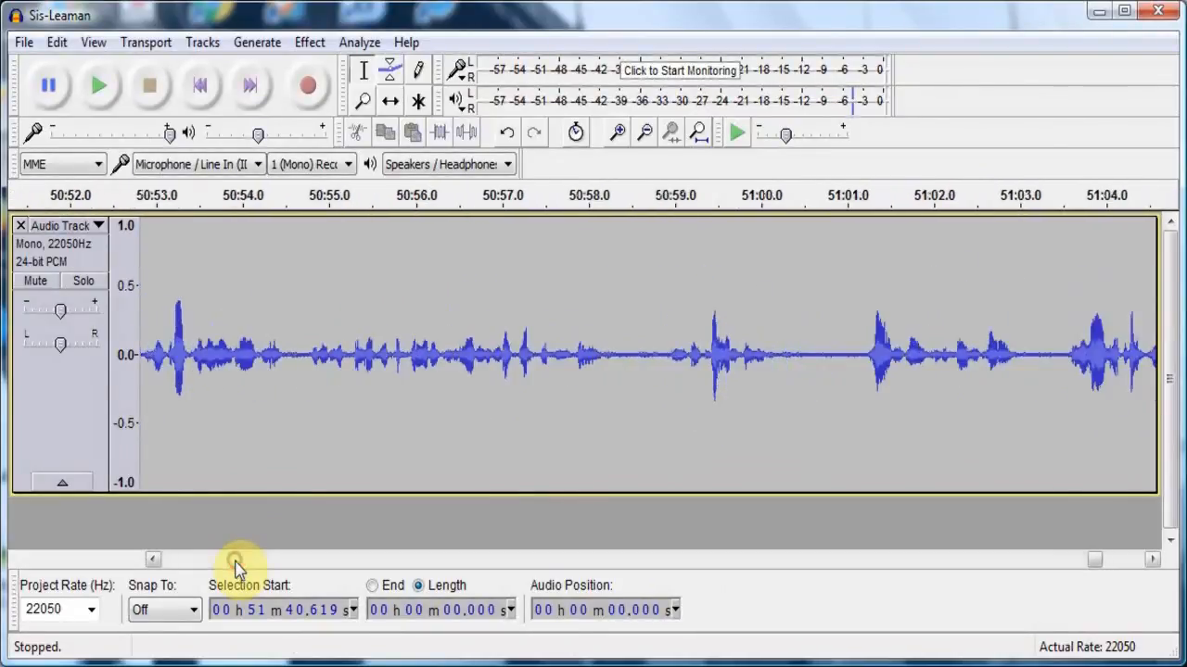
click(236, 560)
click(236, 560)
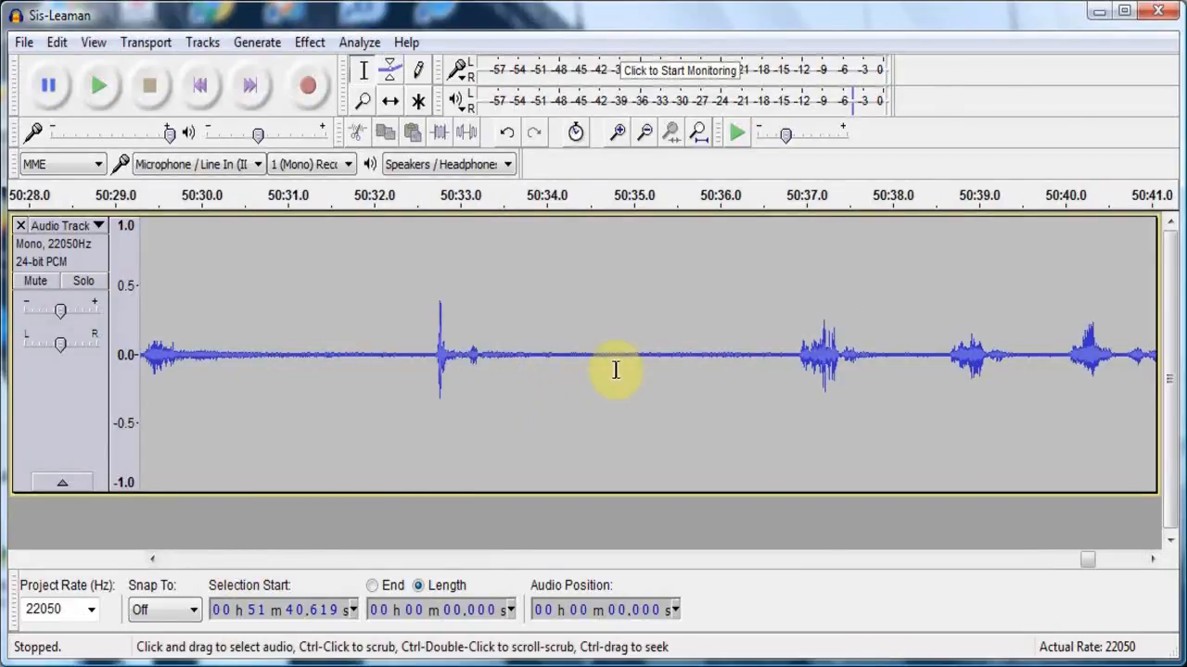
click(650, 363)
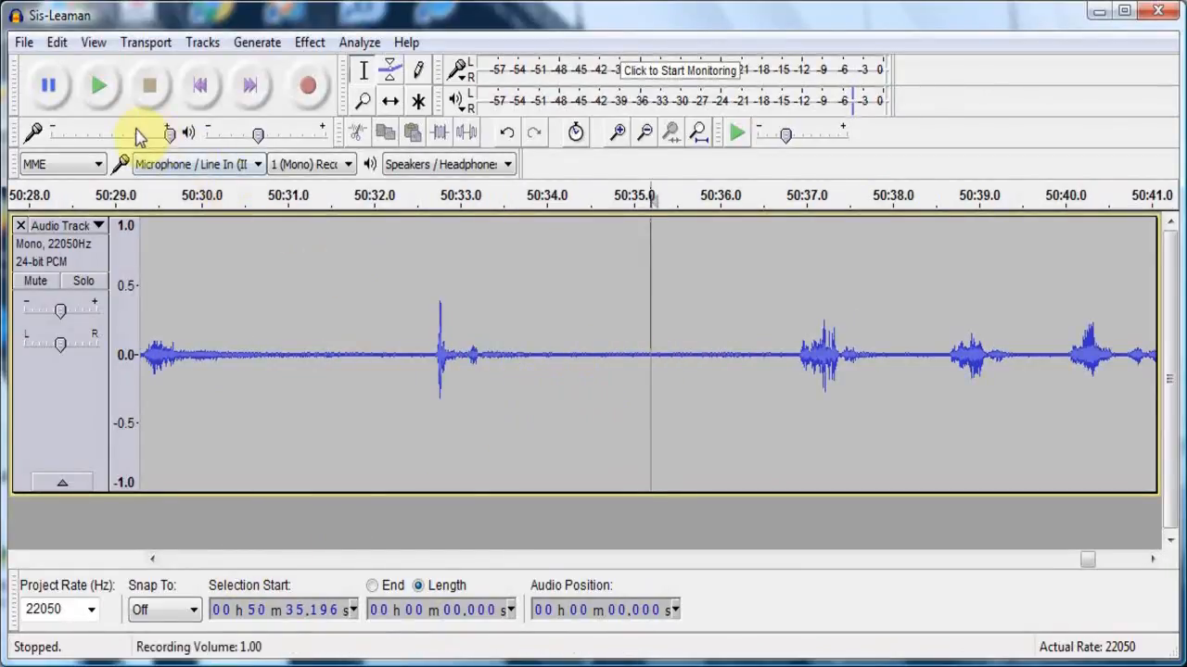
click(110, 100)
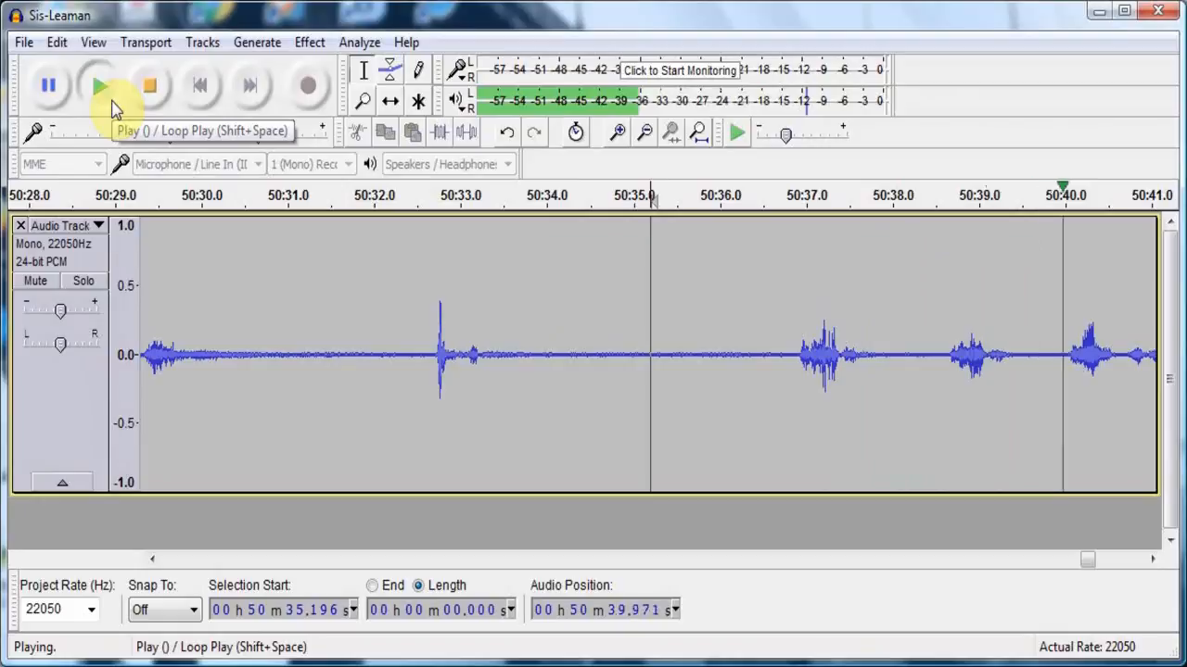
click(139, 92)
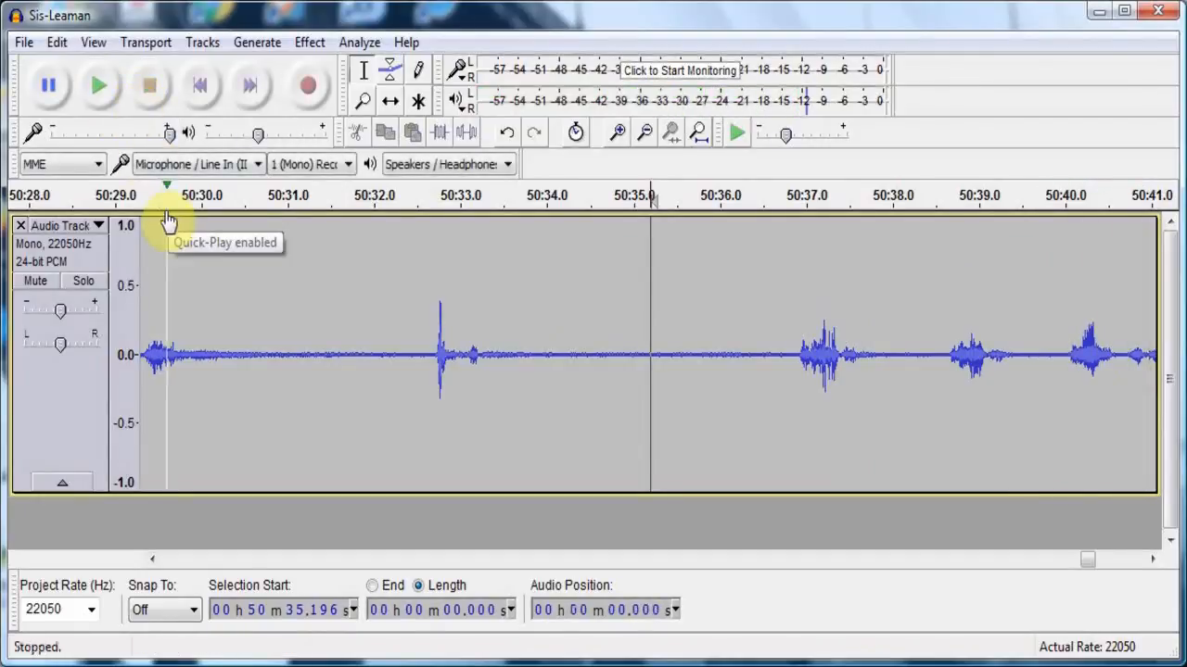
- Apply Fade In to about 7.2 seconds of the recording, starting at about 50:29.4
drag(150, 288, 774, 259)
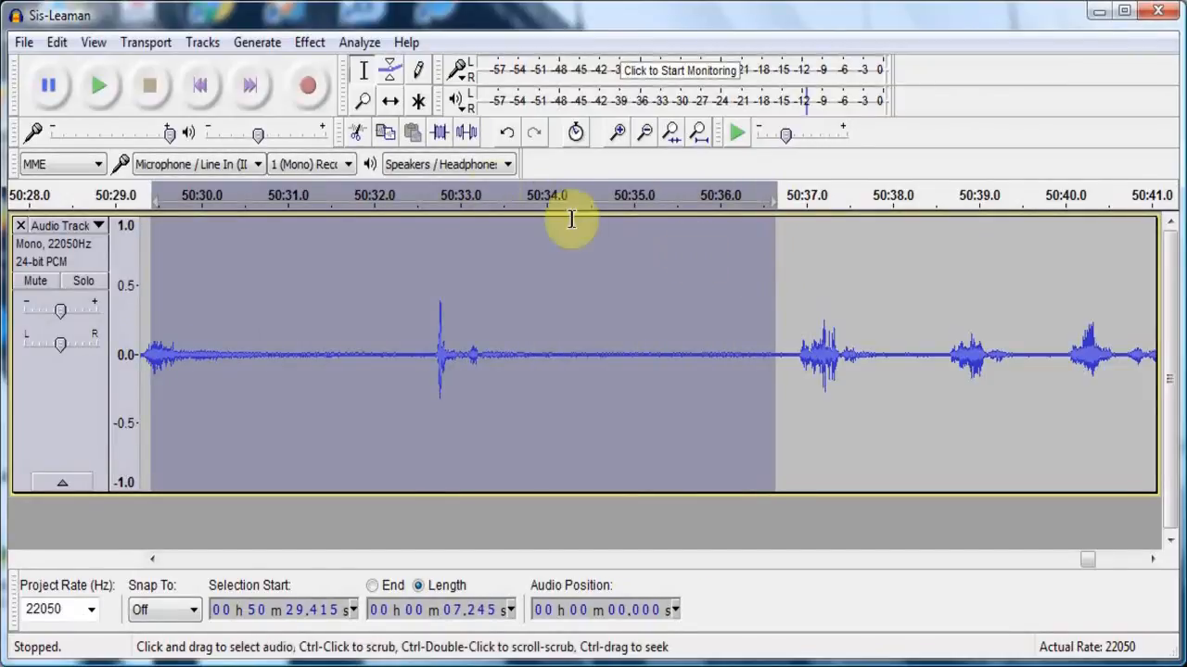
click(312, 44)
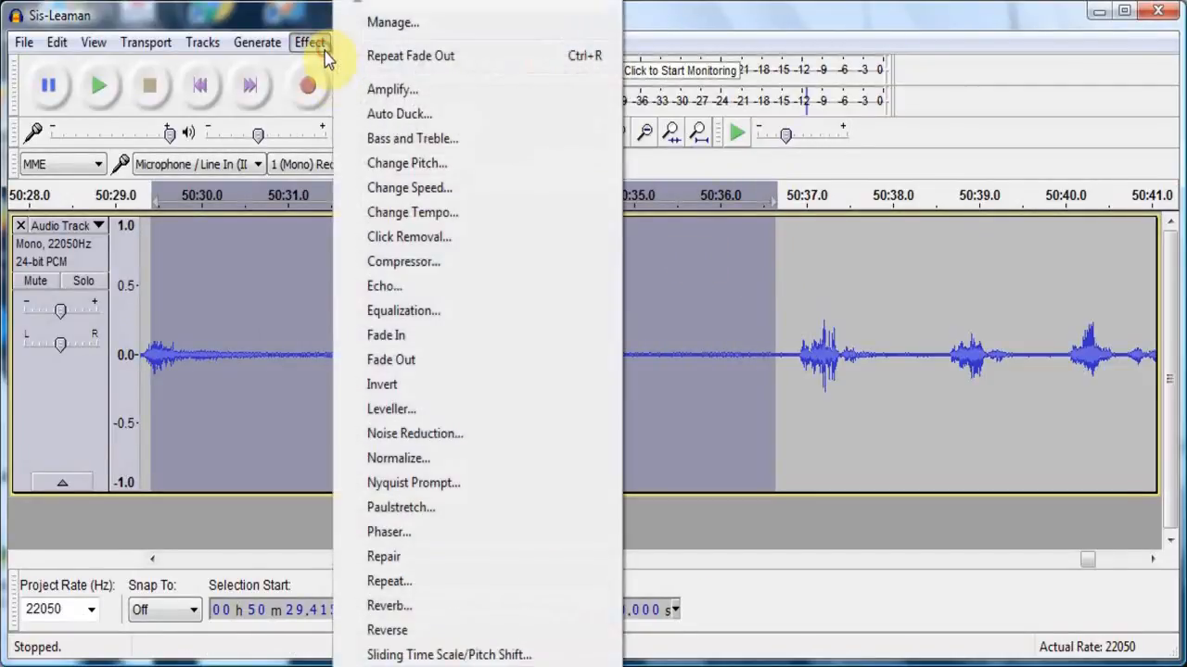
click(387, 335)
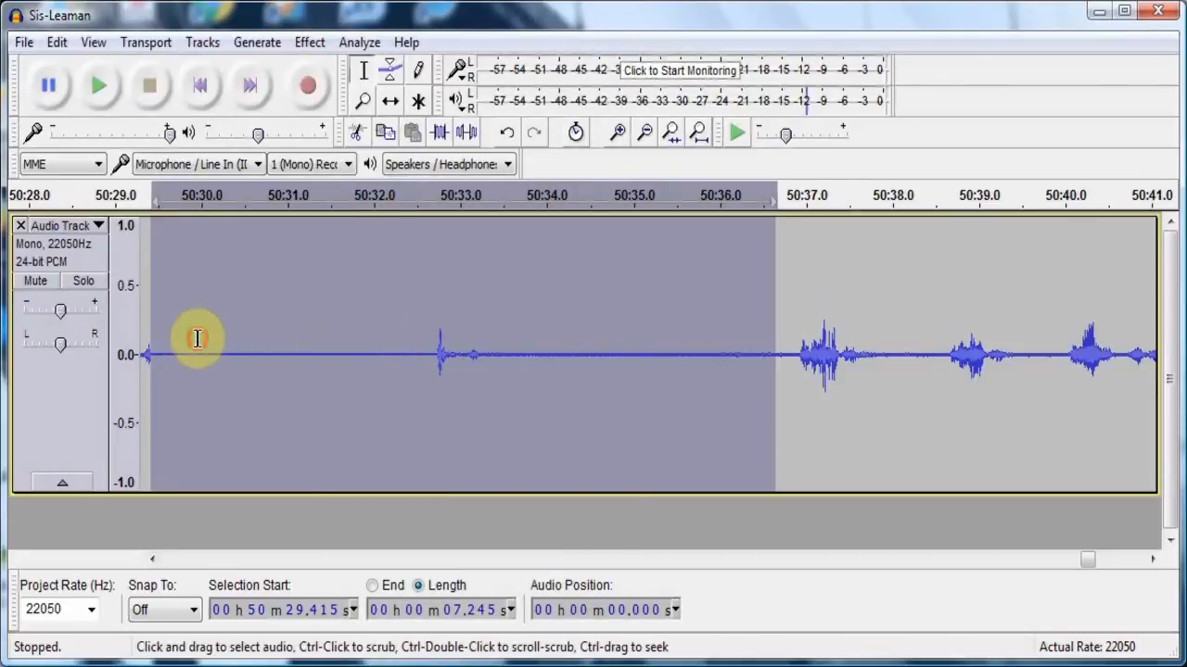
- Play back the recording from about 50:30.0 to check the faded-in passage
click(198, 339)
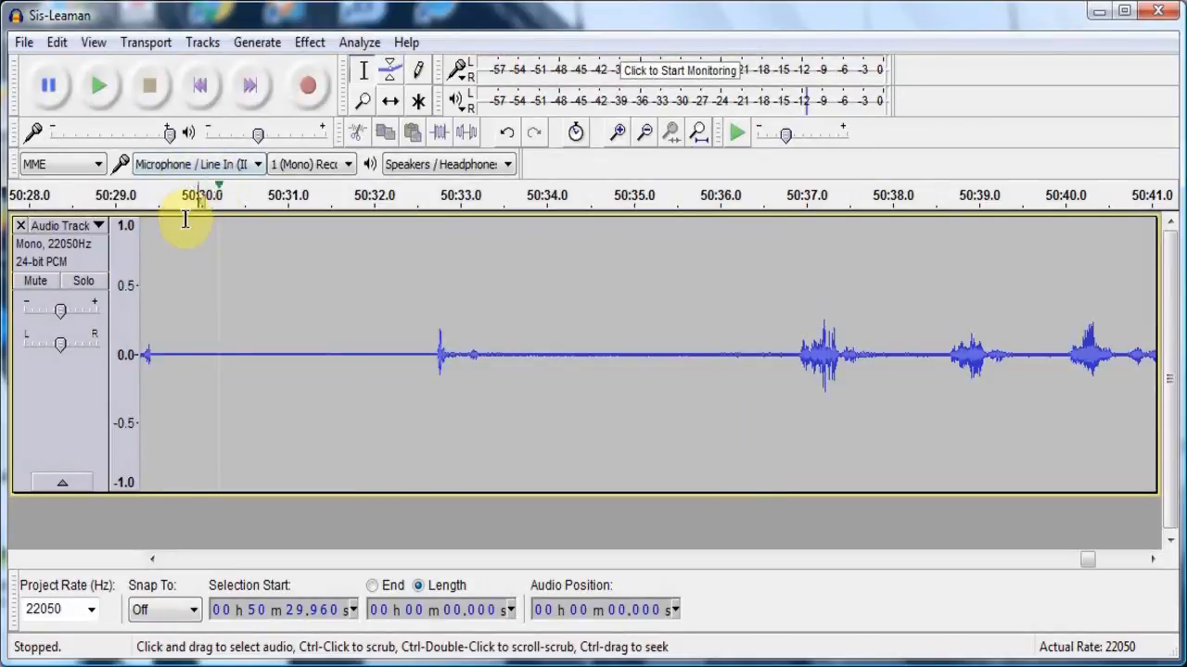
click(96, 88)
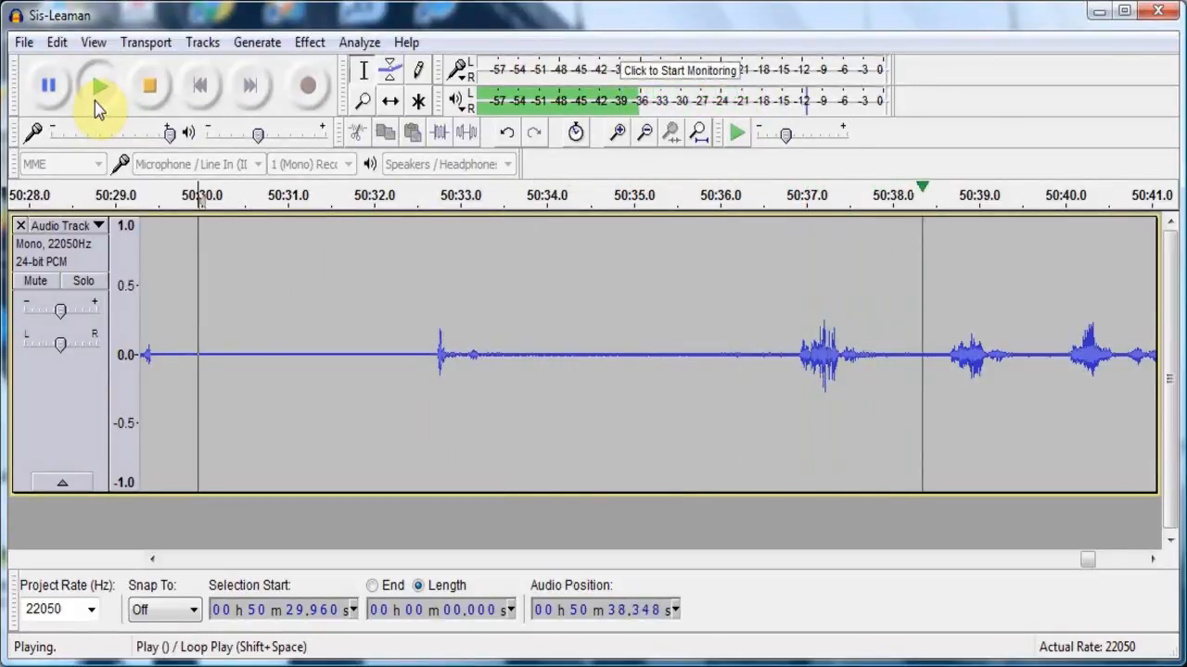
click(151, 90)
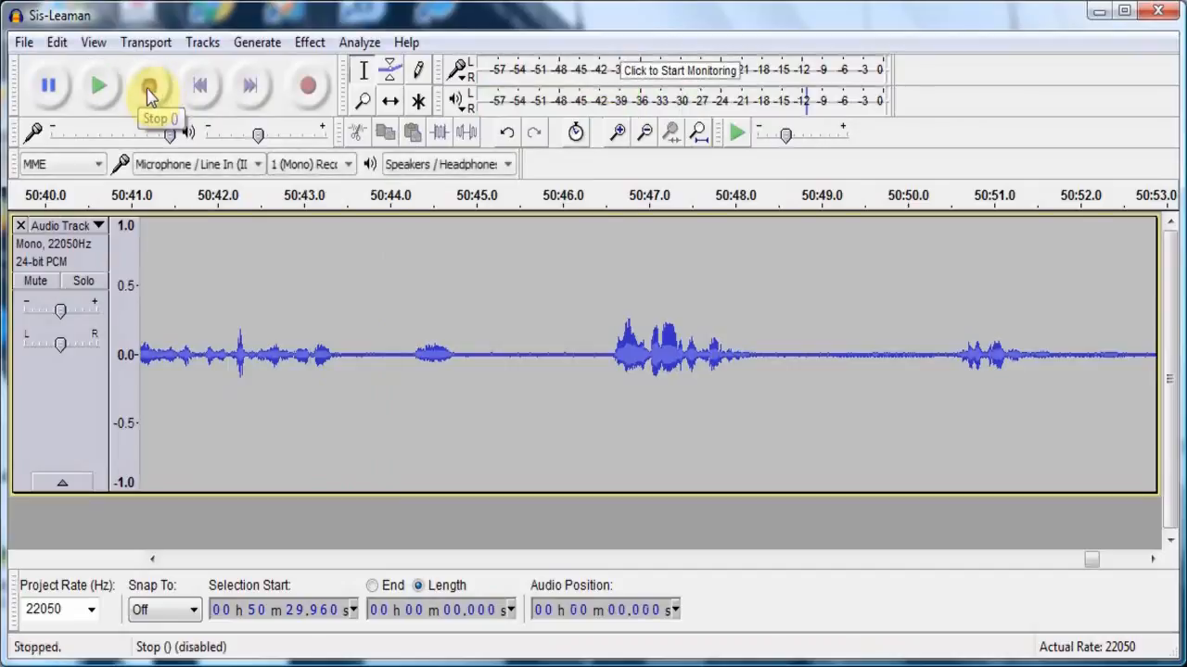
click(98, 85)
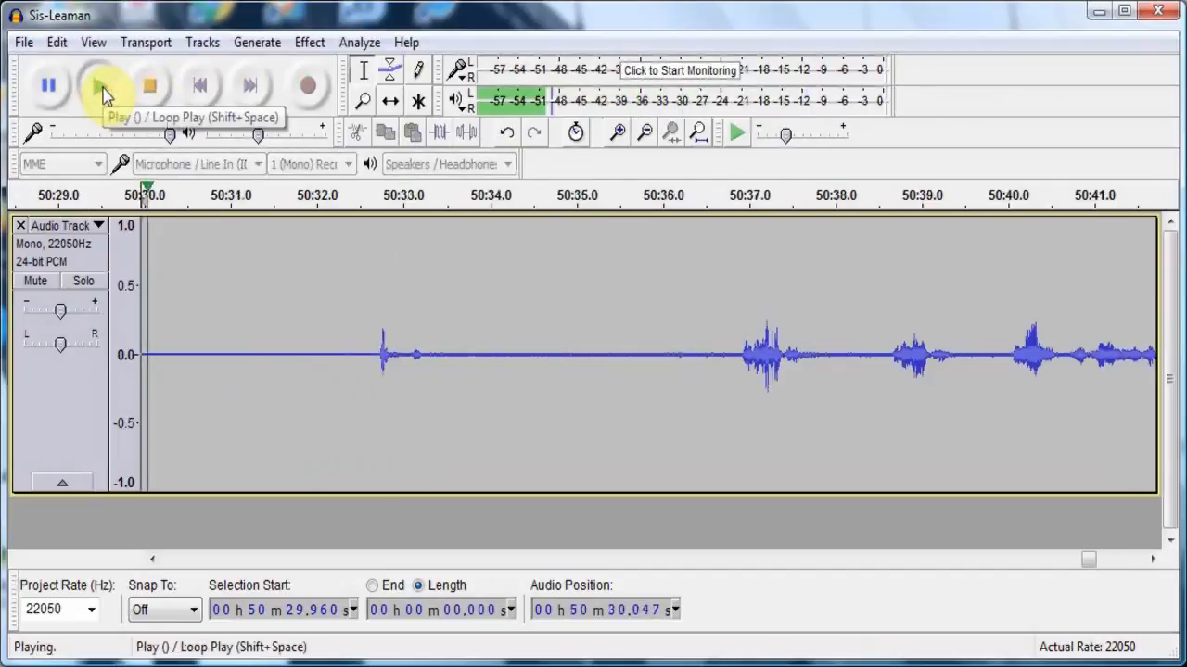
click(156, 88)
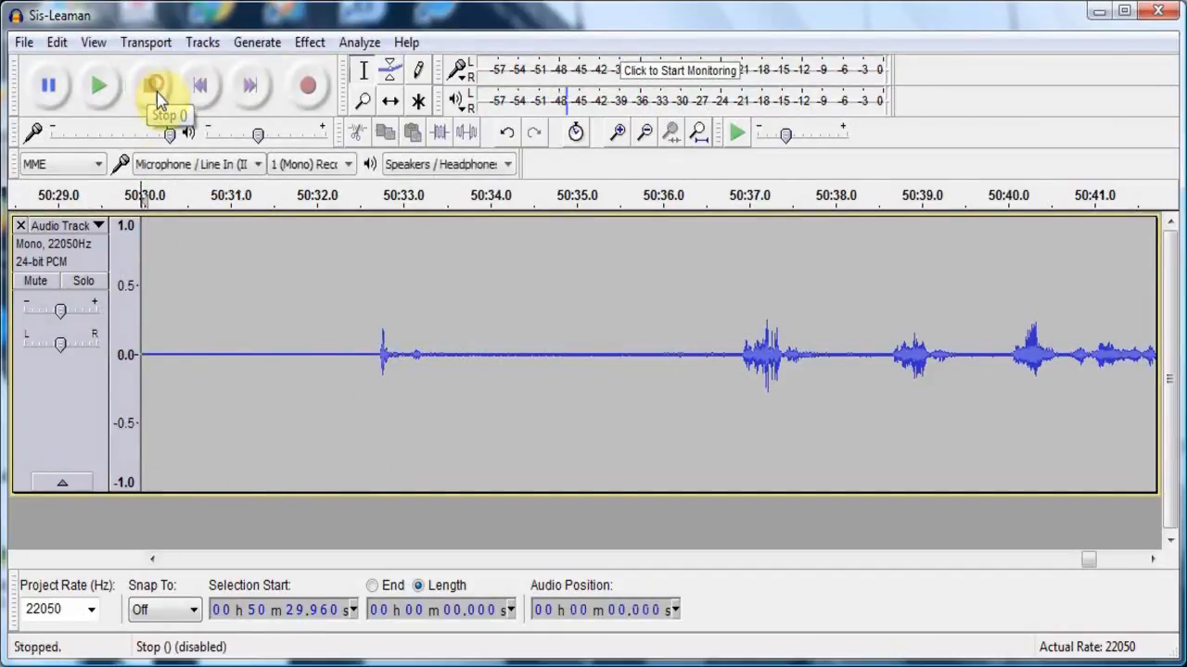
- Find the louder speech several minutes earlier in the recording and listen to it from about 46:00.6
click(215, 562)
click(215, 562)
click(215, 561)
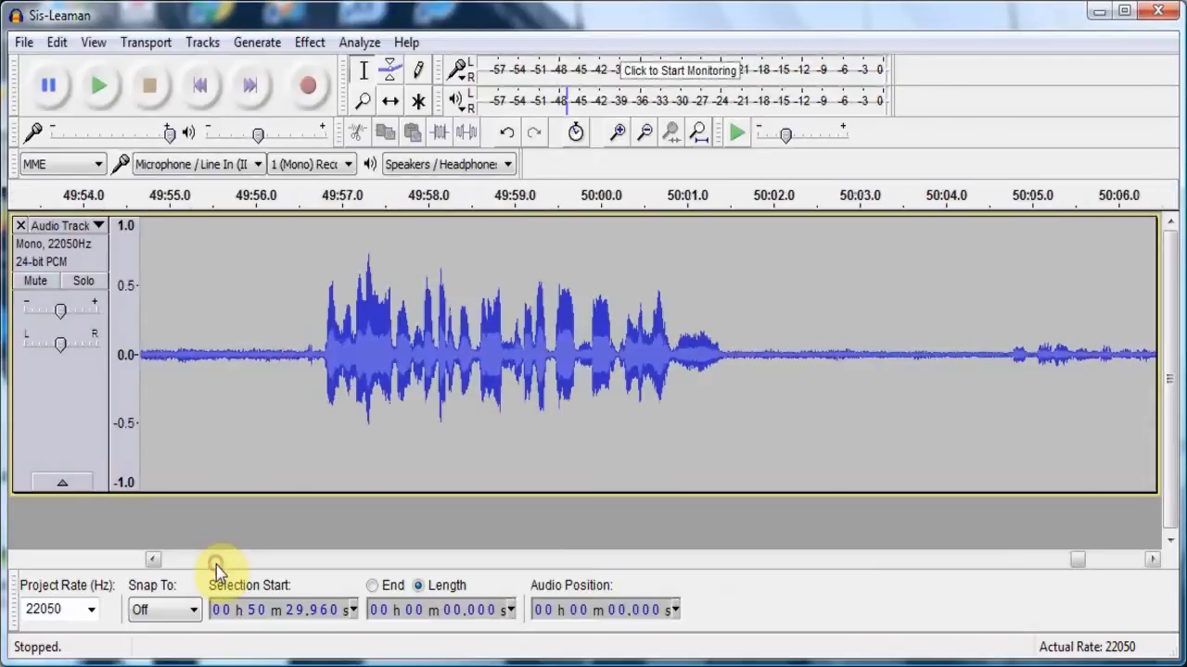
click(215, 562)
click(215, 562)
click(215, 561)
click(215, 562)
click(215, 562)
click(216, 562)
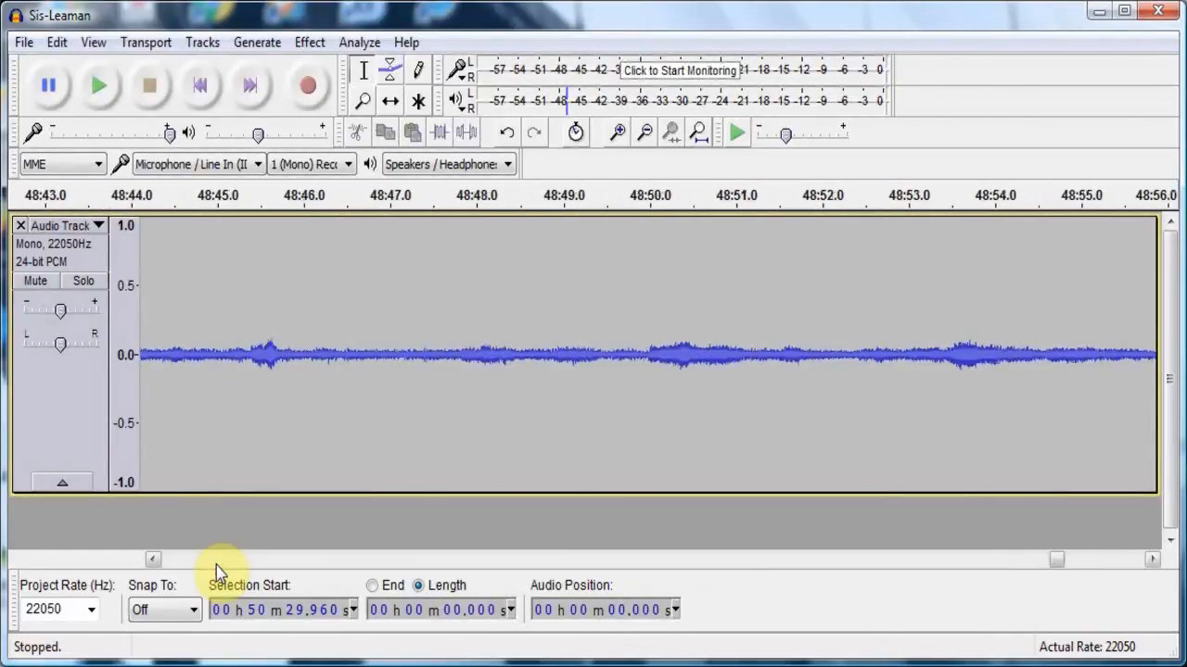
click(215, 561)
click(215, 562)
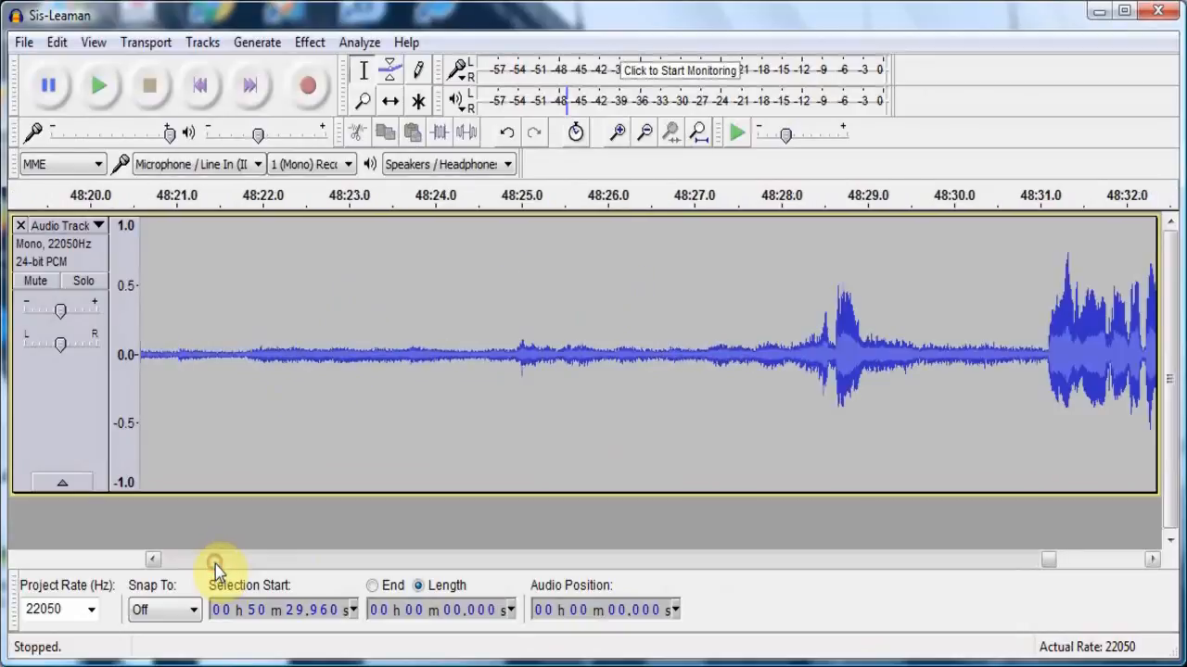
click(215, 562)
click(216, 562)
click(215, 562)
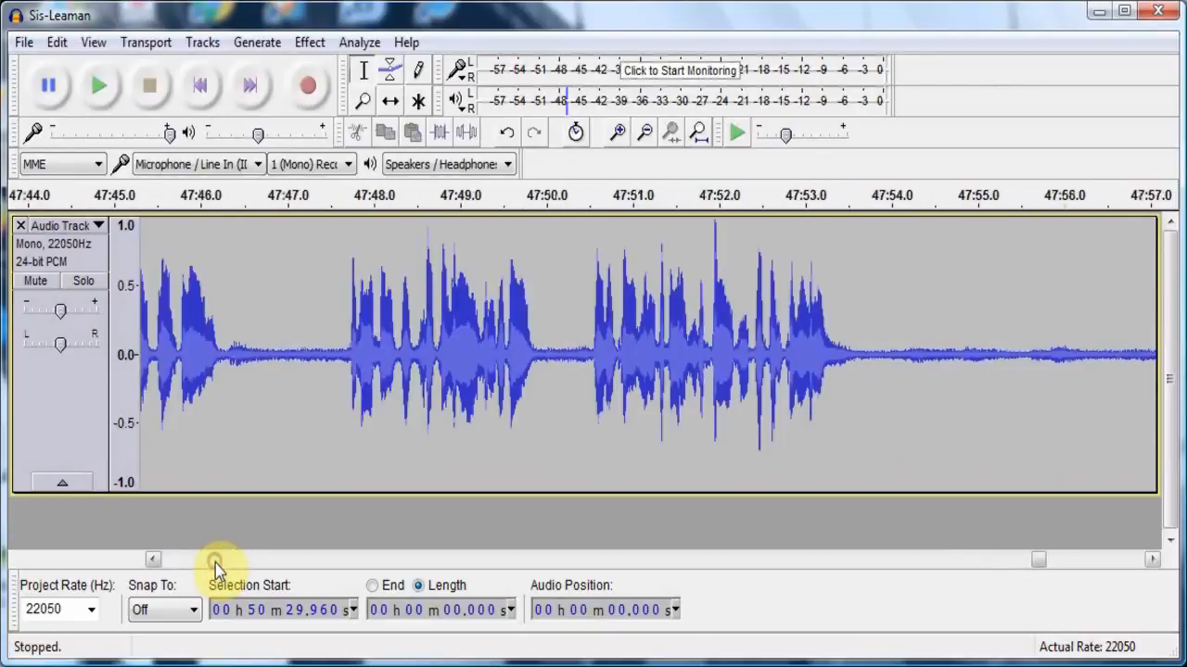
click(215, 562)
click(215, 562)
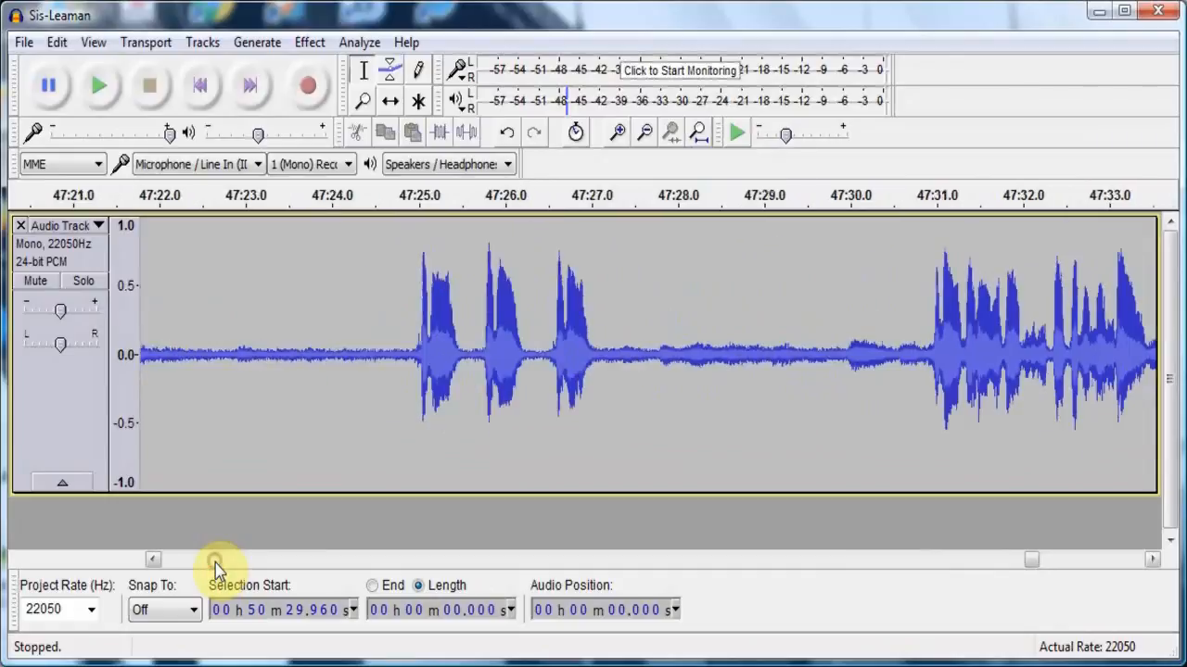
click(215, 562)
click(215, 562)
click(215, 562)
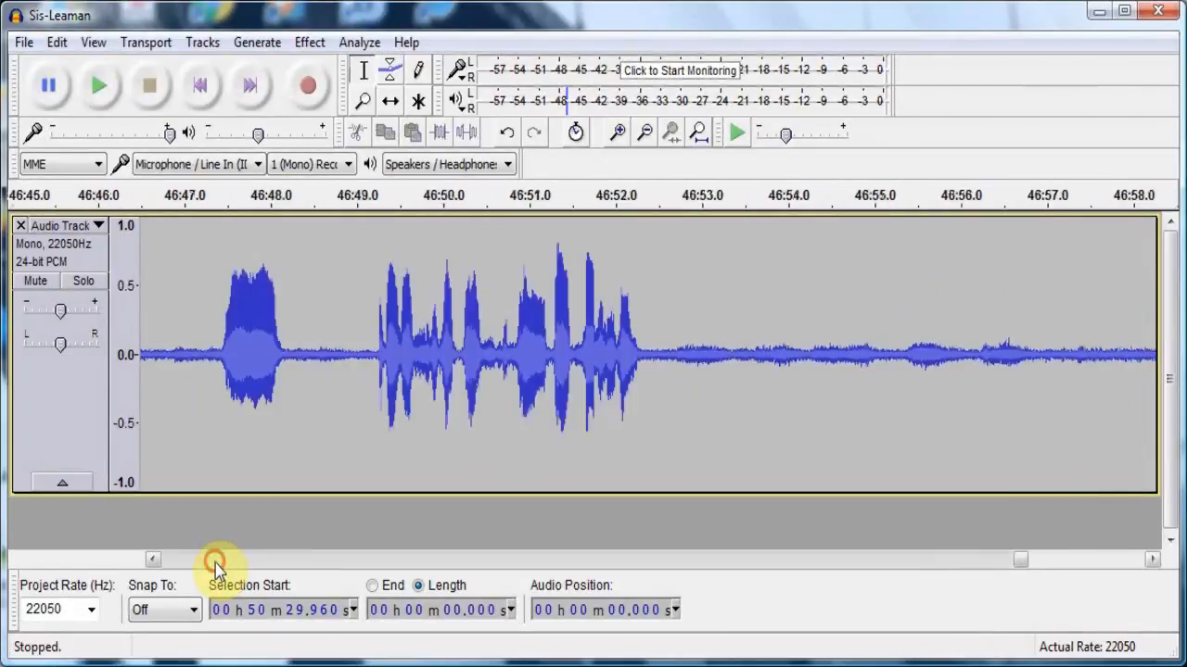
click(215, 562)
click(216, 561)
click(215, 562)
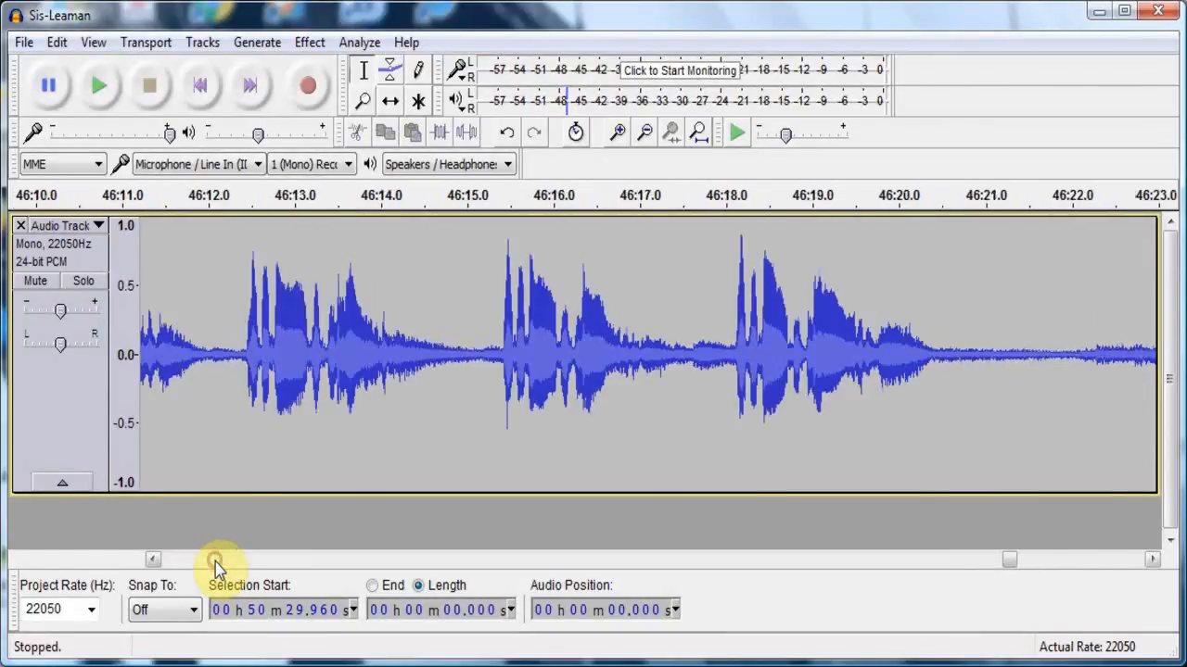
click(215, 562)
click(241, 450)
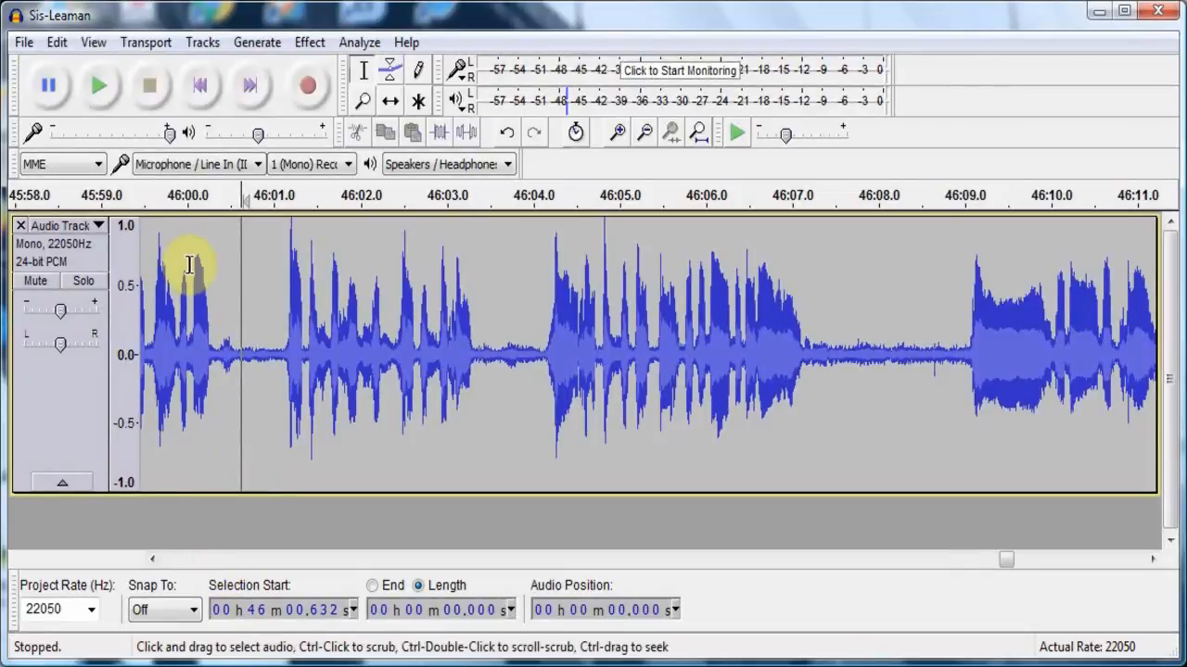
click(112, 85)
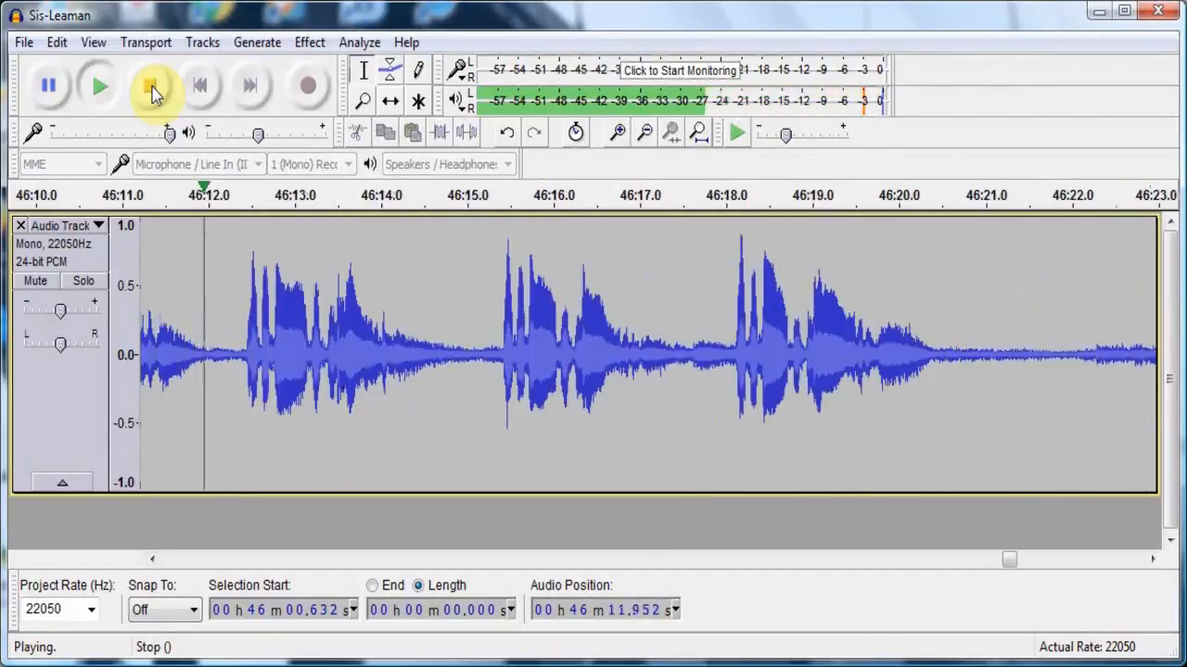
click(152, 90)
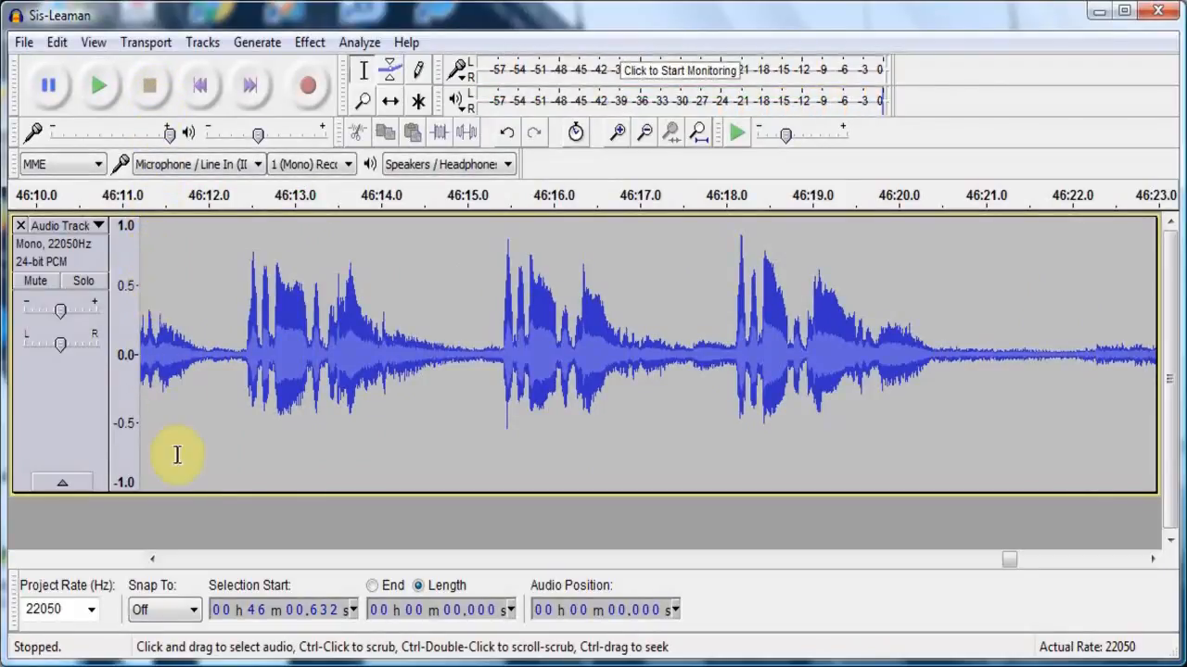
- Listen to the preceding speech passage from about 44:49.2
click(201, 560)
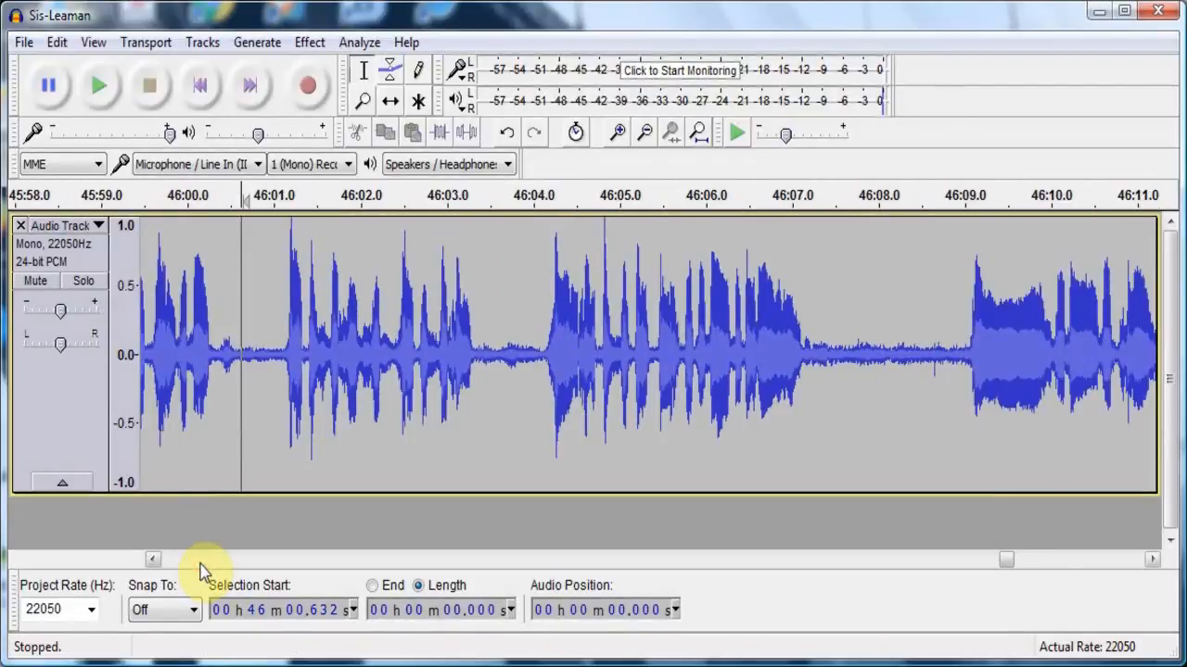
click(200, 560)
click(201, 561)
click(201, 561)
click(200, 561)
click(200, 561)
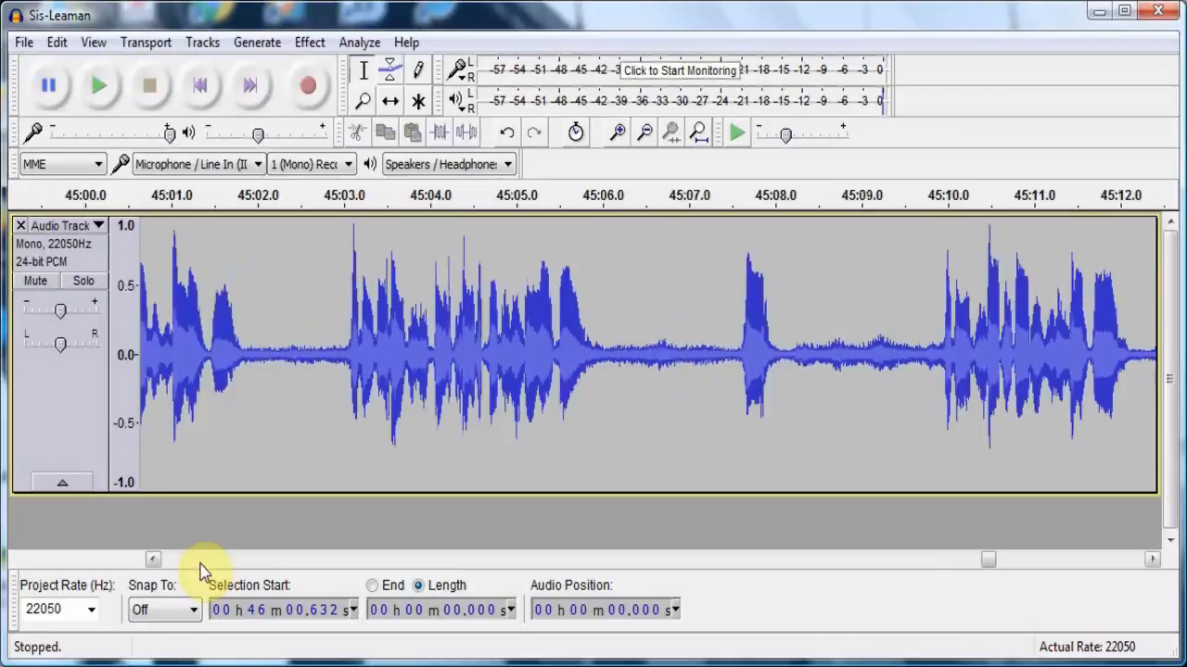
click(200, 560)
click(165, 385)
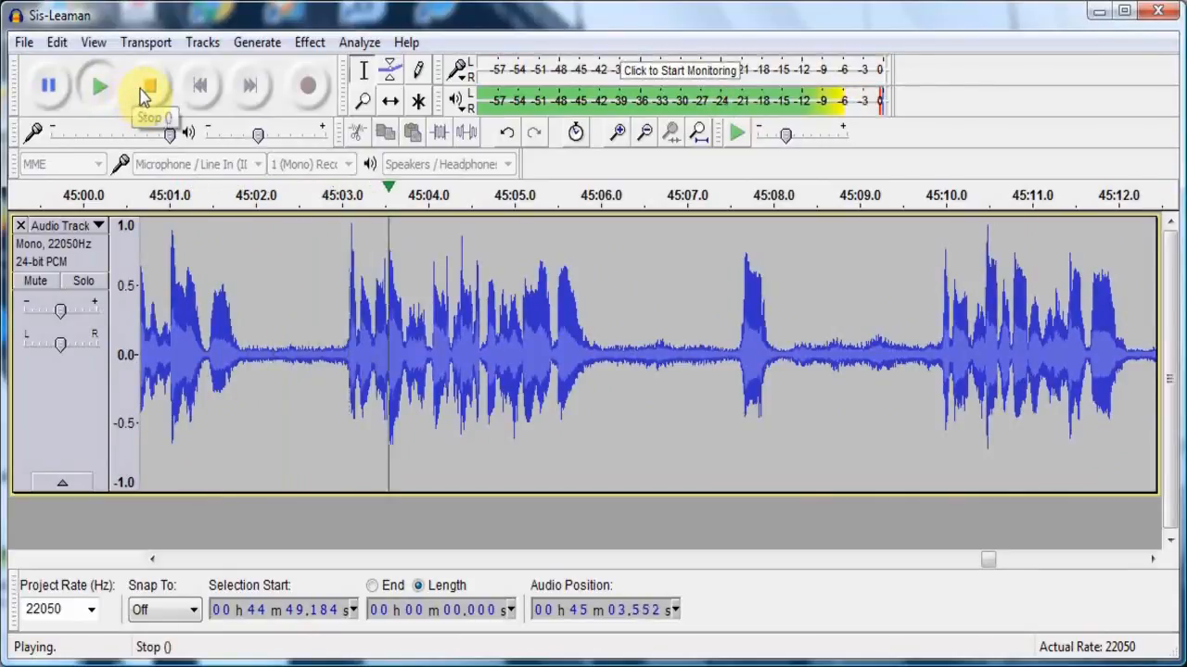
click(146, 88)
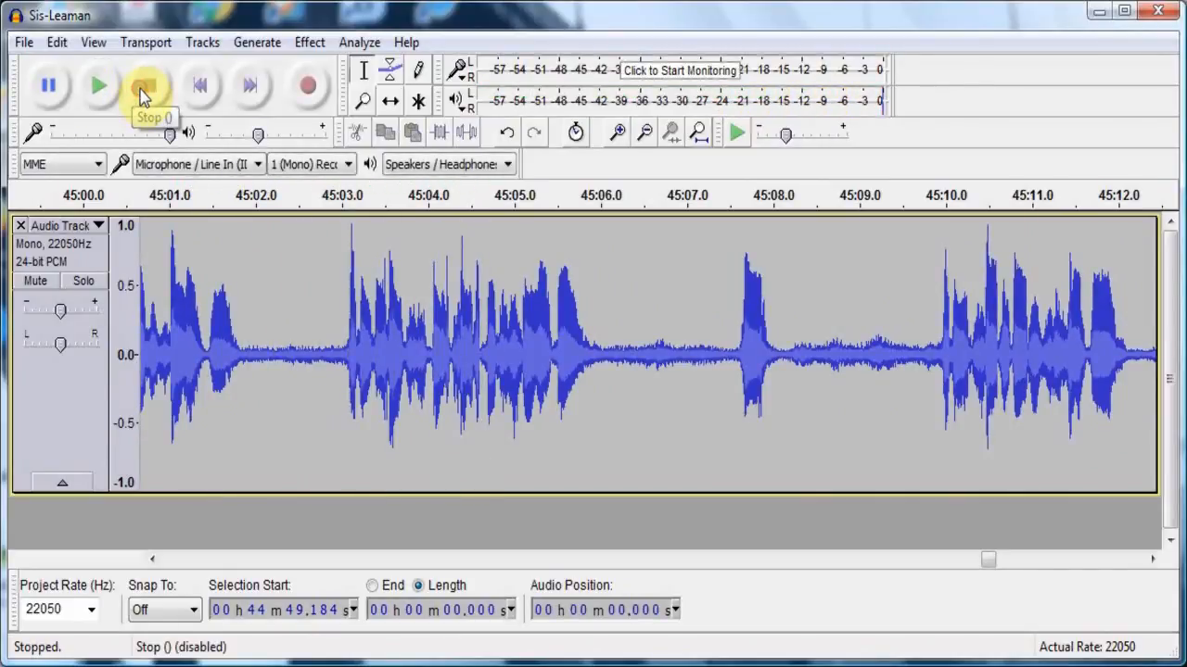
- Listen to the speech further back from about 44:26.1 to choose where to start the fade-out
click(199, 559)
click(199, 559)
click(199, 559)
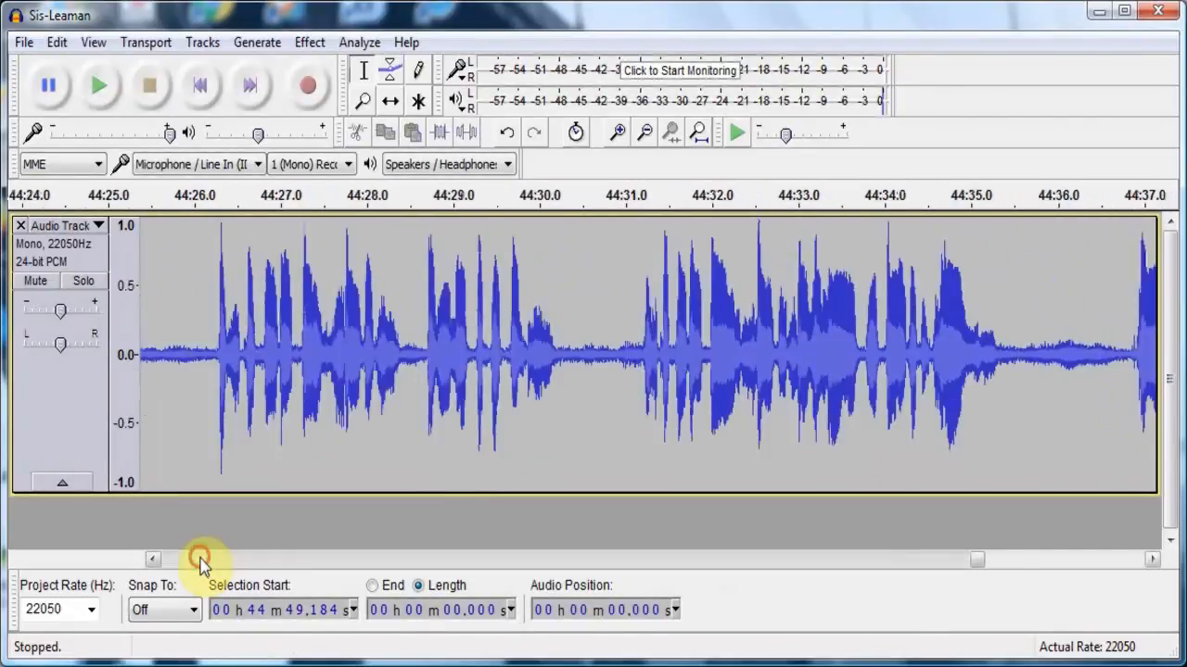
click(199, 426)
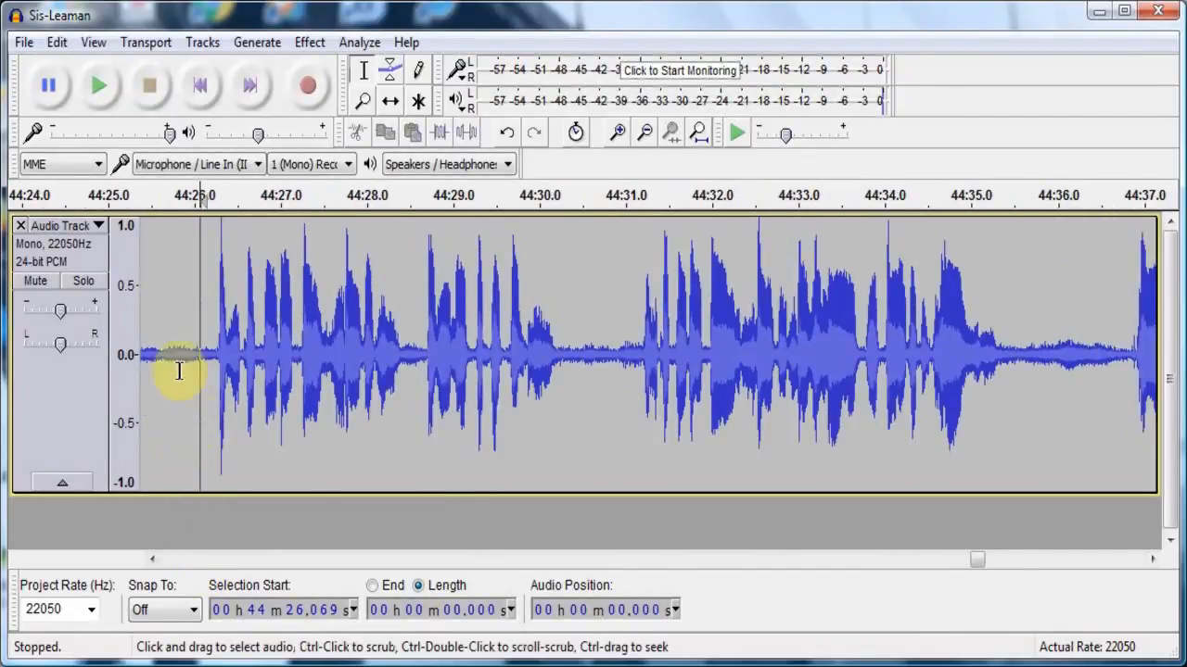
click(97, 93)
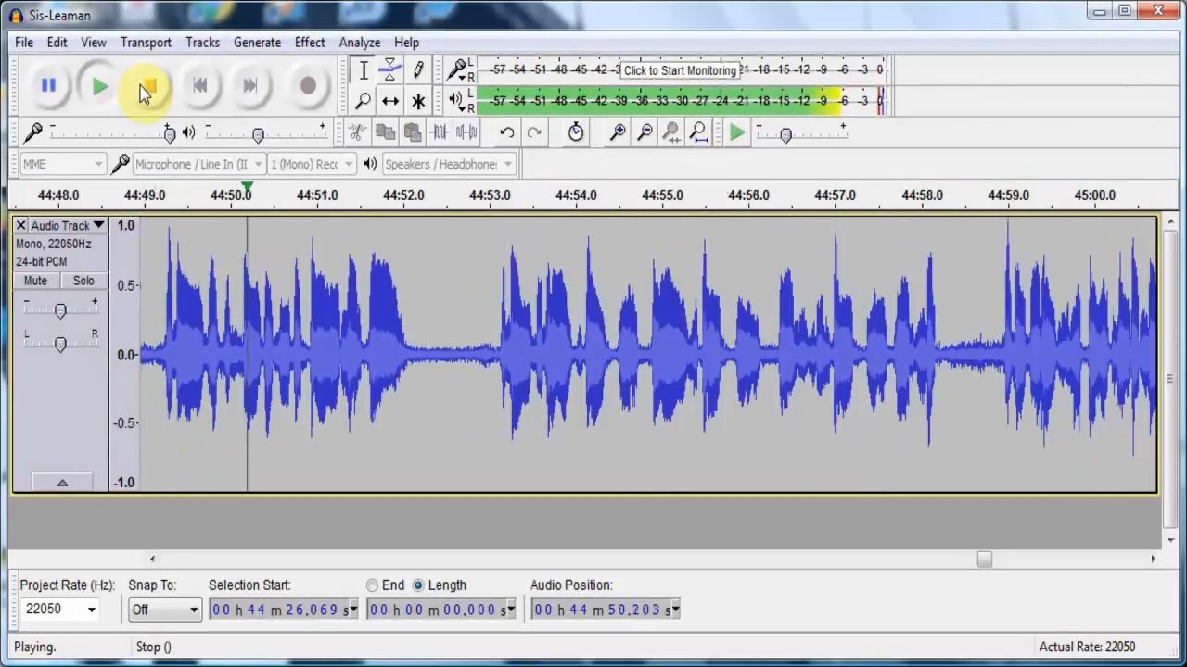
click(145, 89)
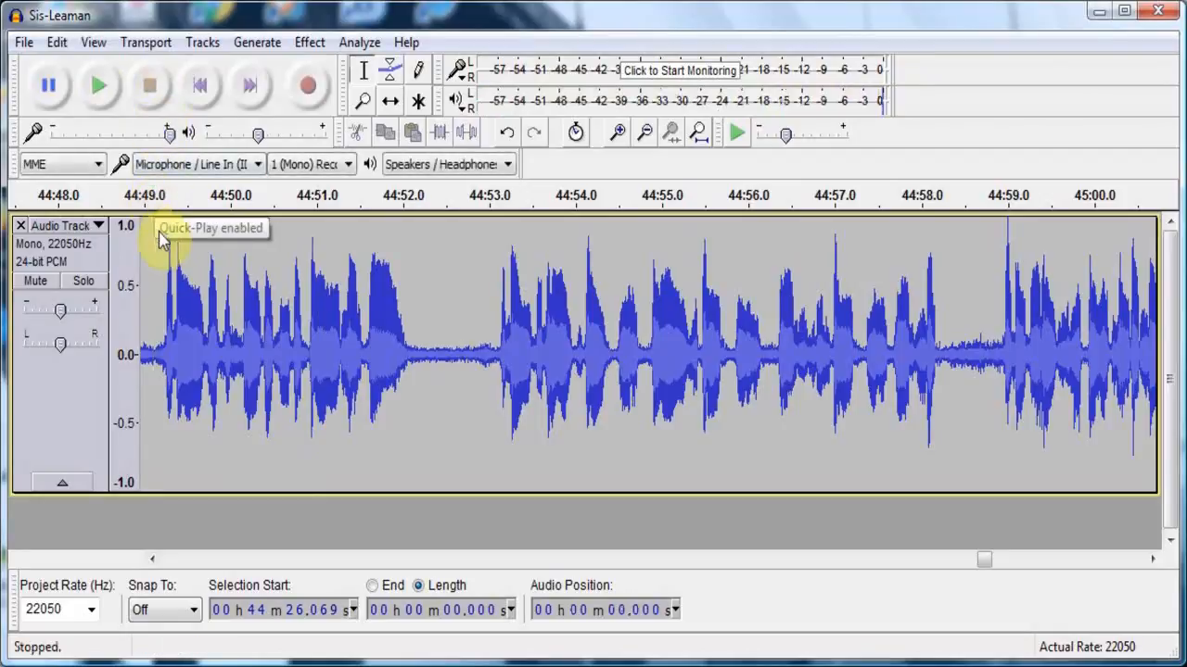
- Apply Fade Out to about 10.4 seconds of speech, starting at about 44:49.1
drag(157, 244, 1057, 264)
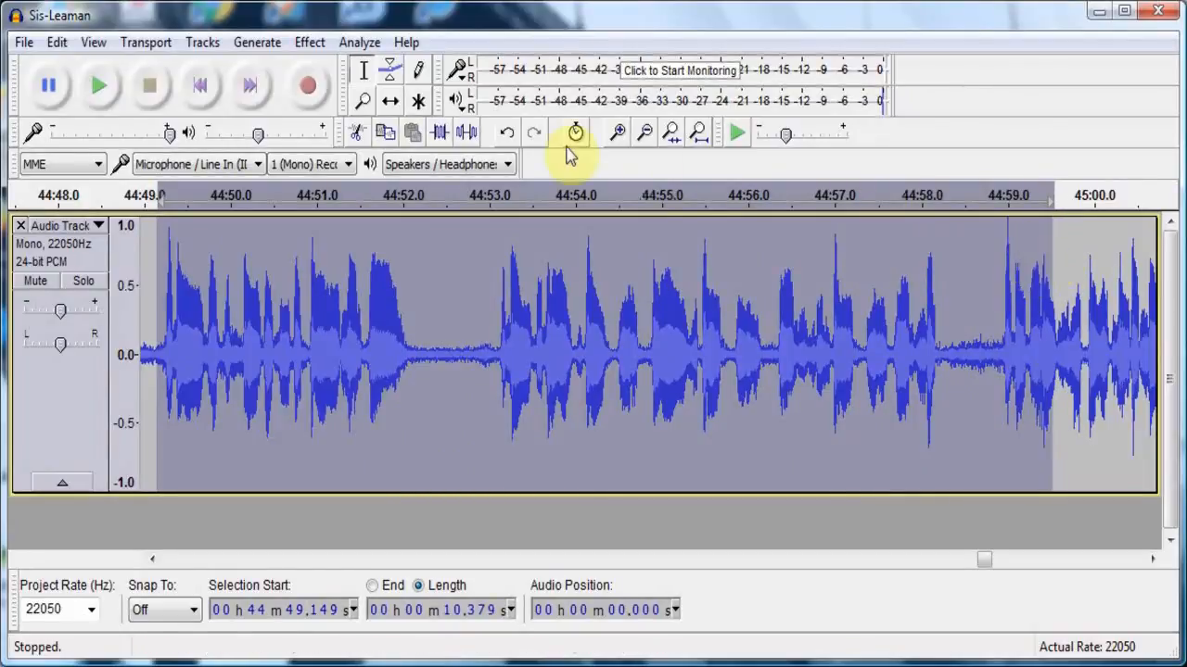
click(57, 42)
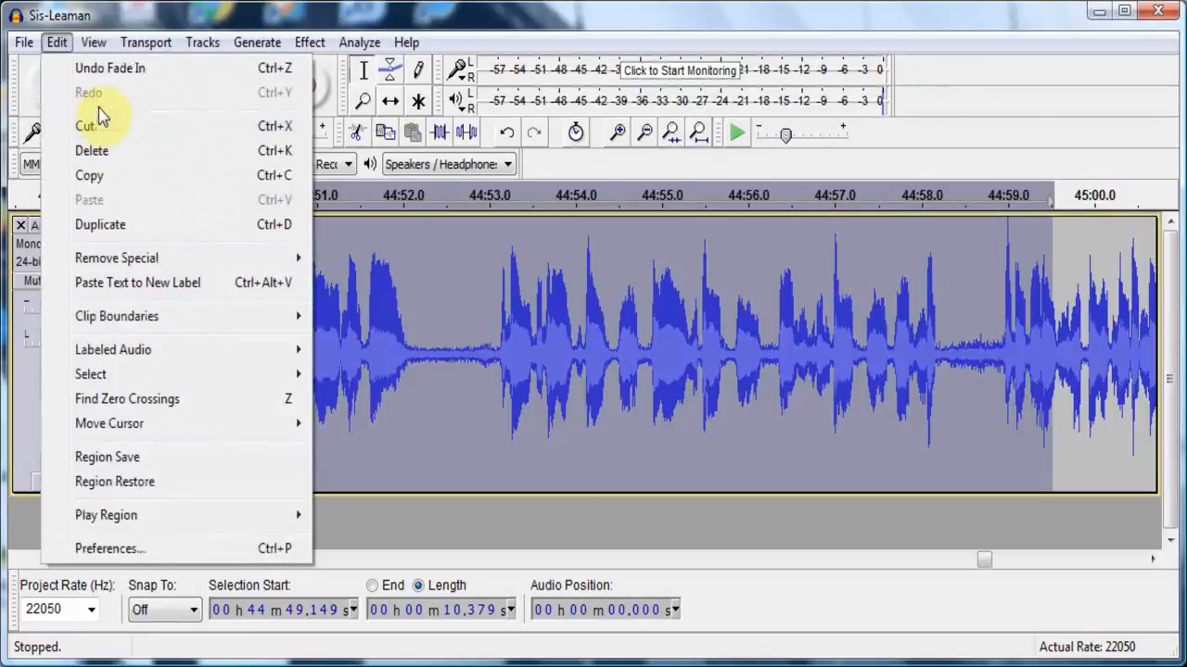
mouse_move(326, 44)
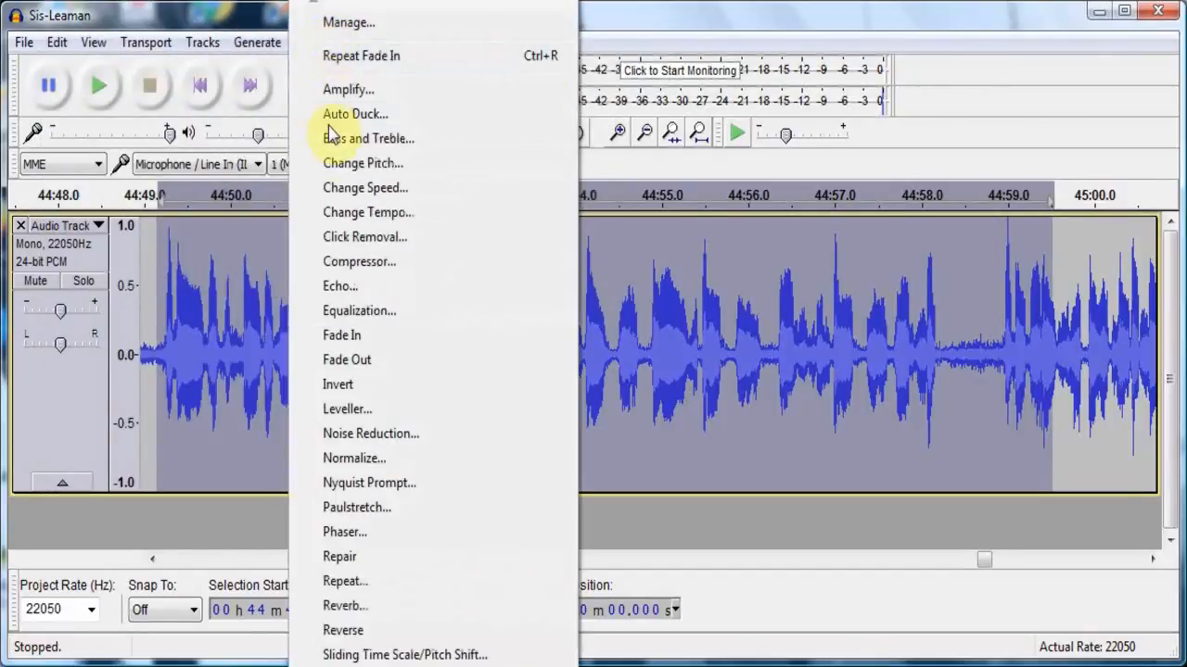
click(347, 360)
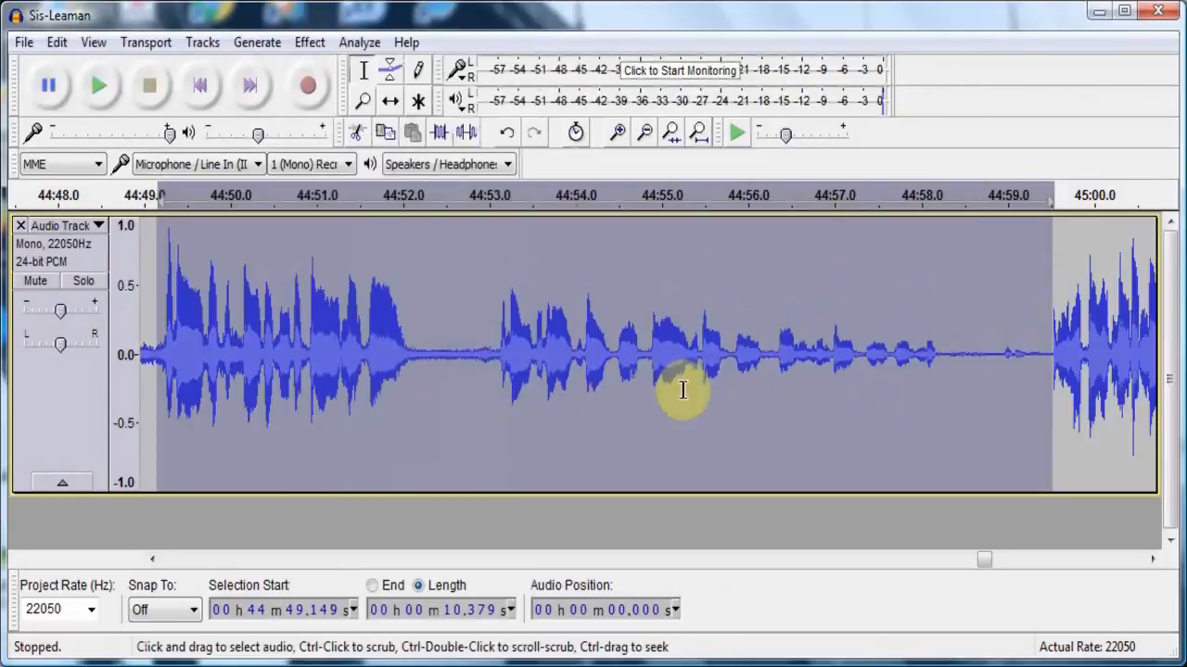
- Delete about 5 min 30 s of audio from about 44:59.4, at the fade-out's end, through about 50:29.6, and play back from the cut
click(1042, 351)
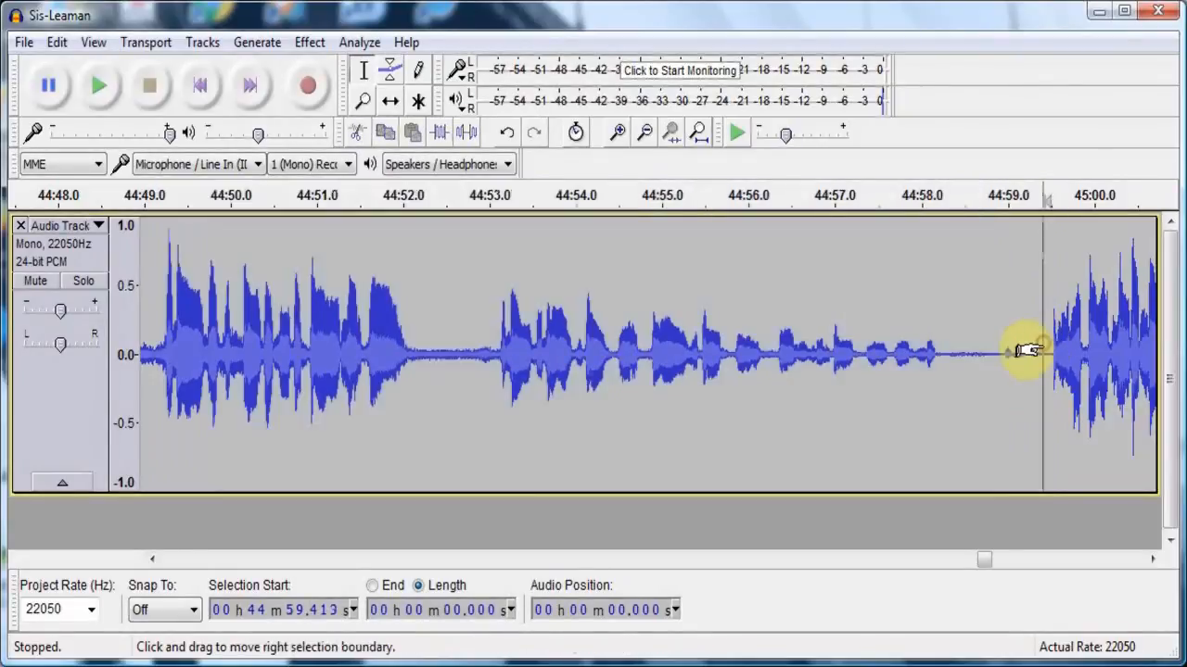
click(1087, 557)
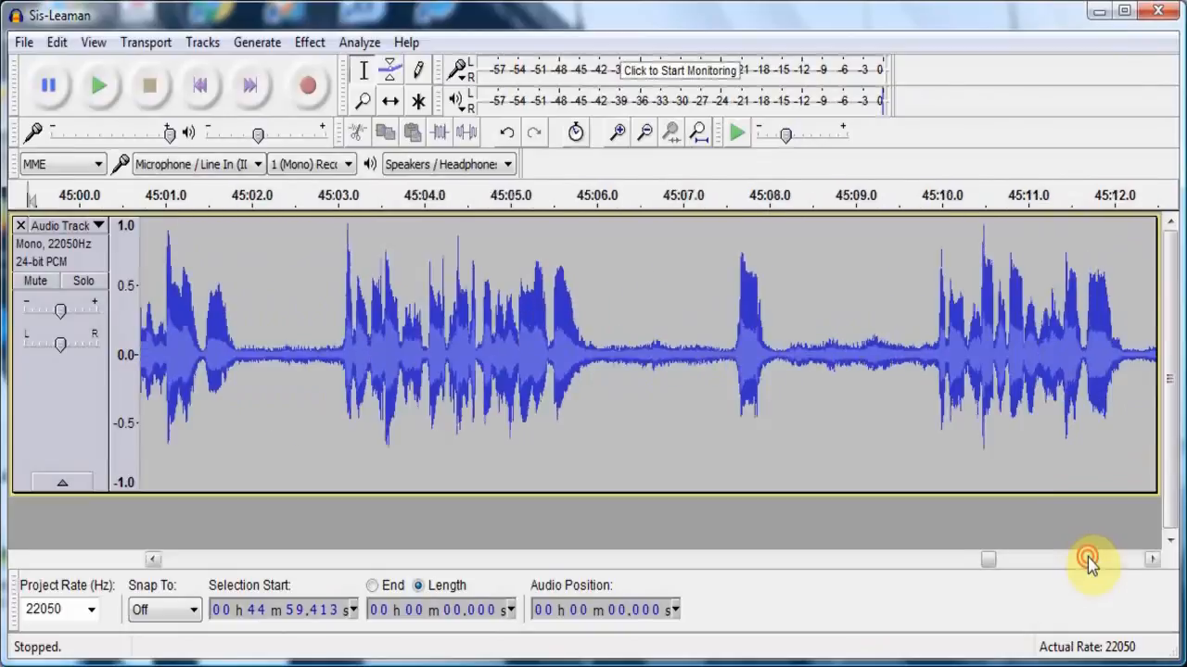
click(1087, 558)
click(1088, 557)
click(1087, 557)
click(1088, 557)
click(1087, 557)
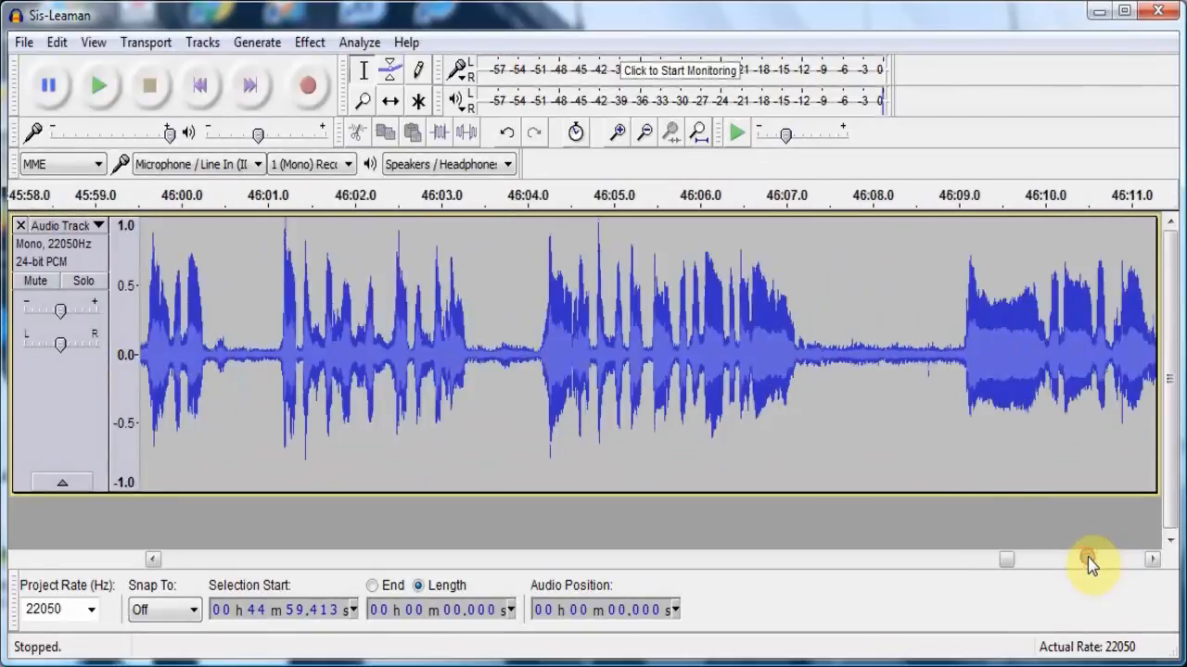
click(1087, 557)
click(1086, 557)
click(1085, 557)
click(1085, 557)
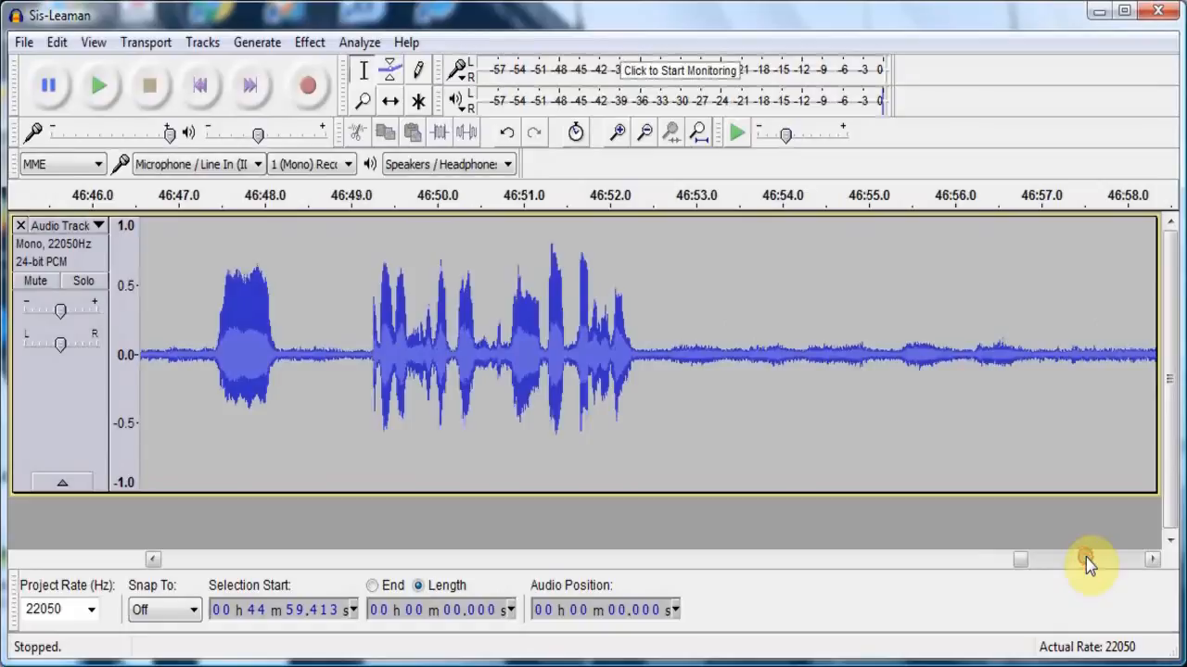
click(1086, 558)
click(1085, 557)
click(1085, 558)
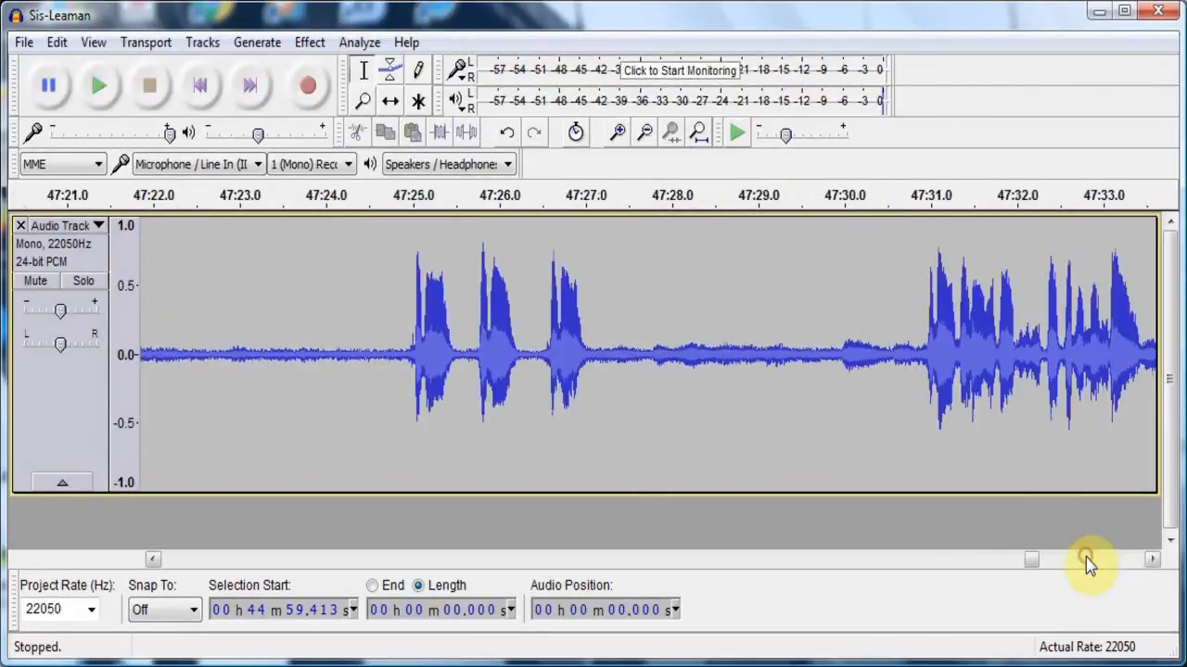
click(1086, 557)
click(1086, 558)
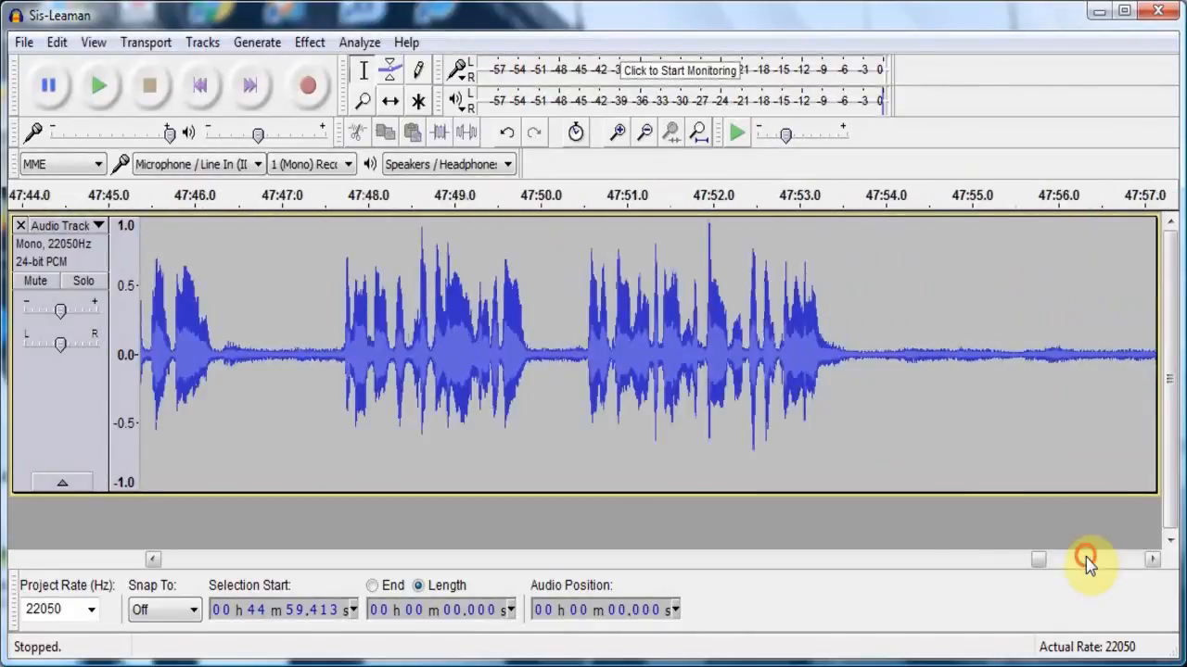
click(1086, 557)
click(1085, 557)
click(1086, 557)
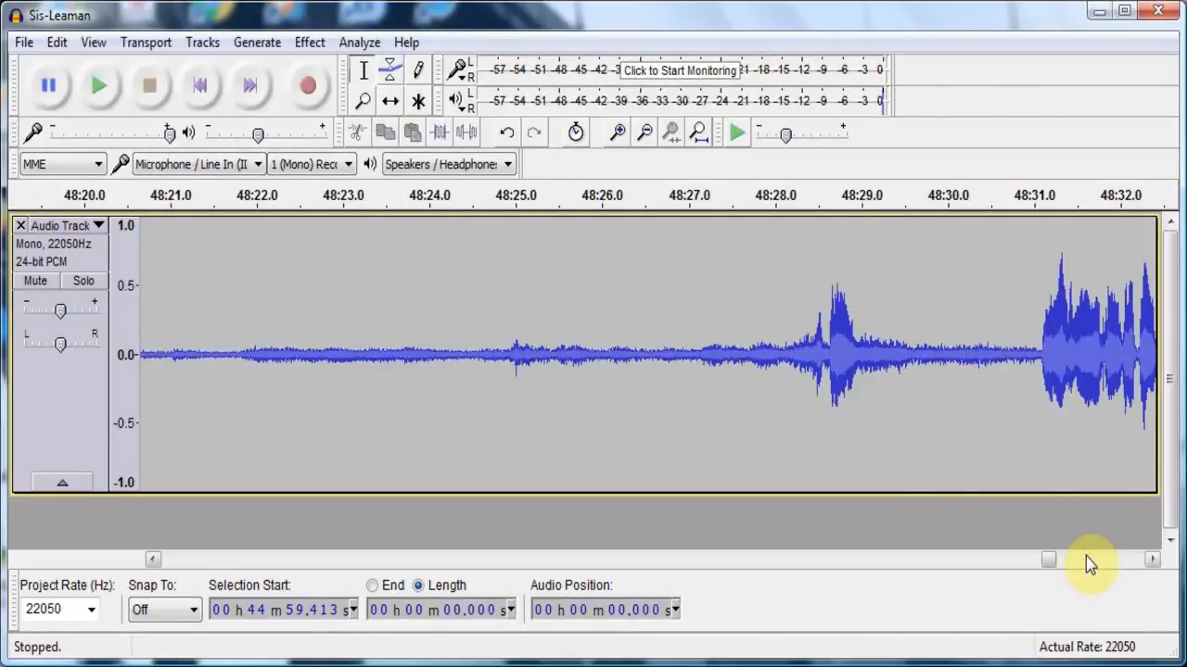
click(1098, 559)
click(1098, 559)
click(1099, 559)
click(1099, 558)
click(1099, 558)
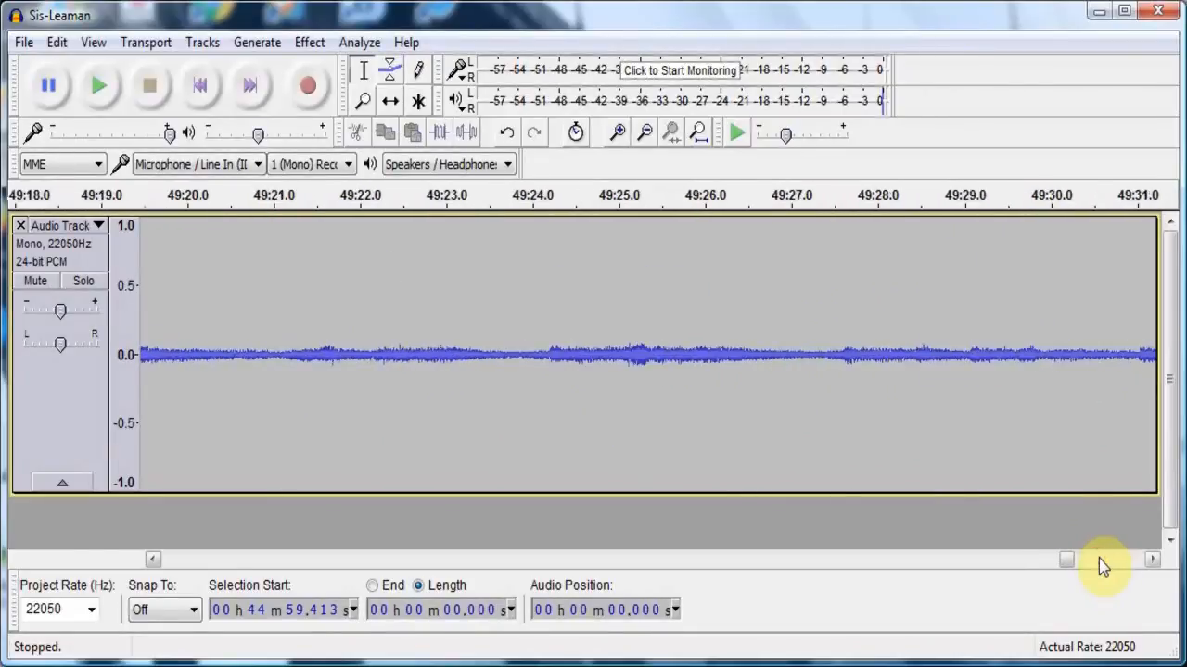
click(1098, 558)
click(1099, 558)
click(1099, 558)
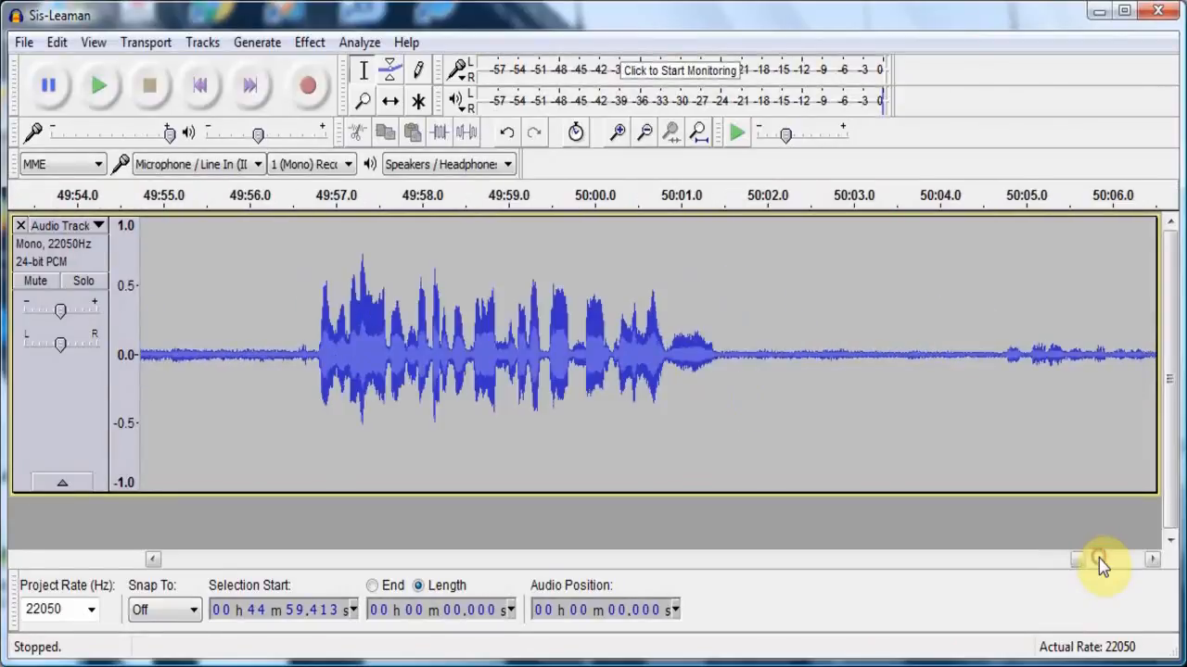
click(1099, 558)
click(1099, 558)
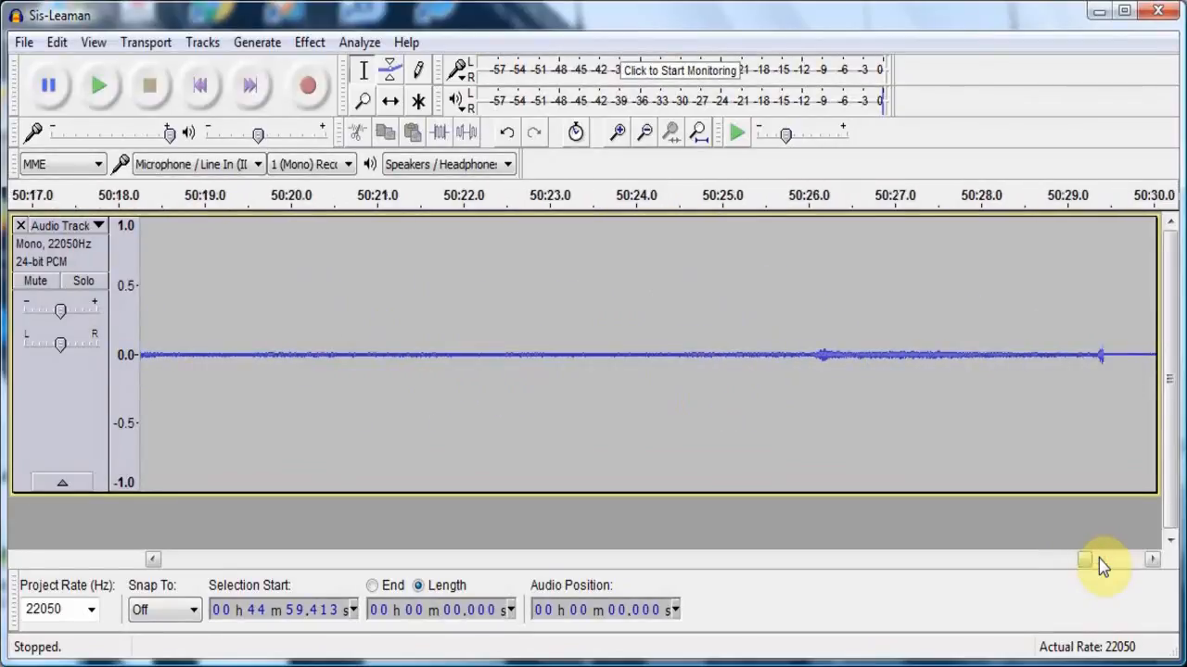
click(1099, 558)
click(1098, 558)
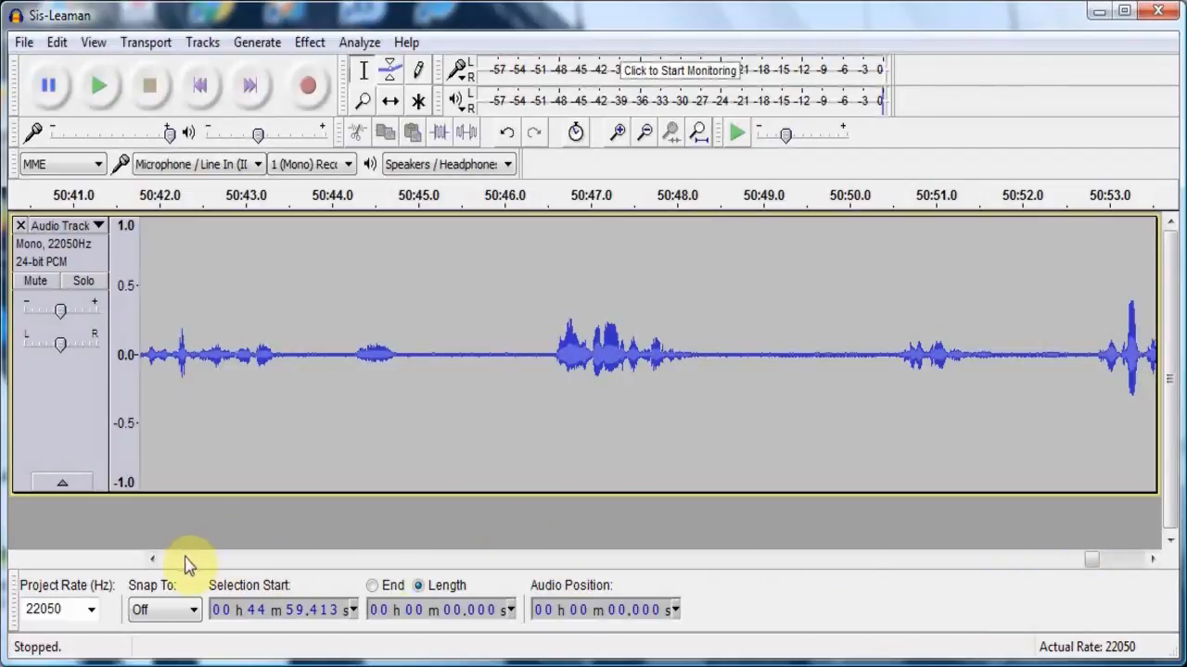
click(151, 561)
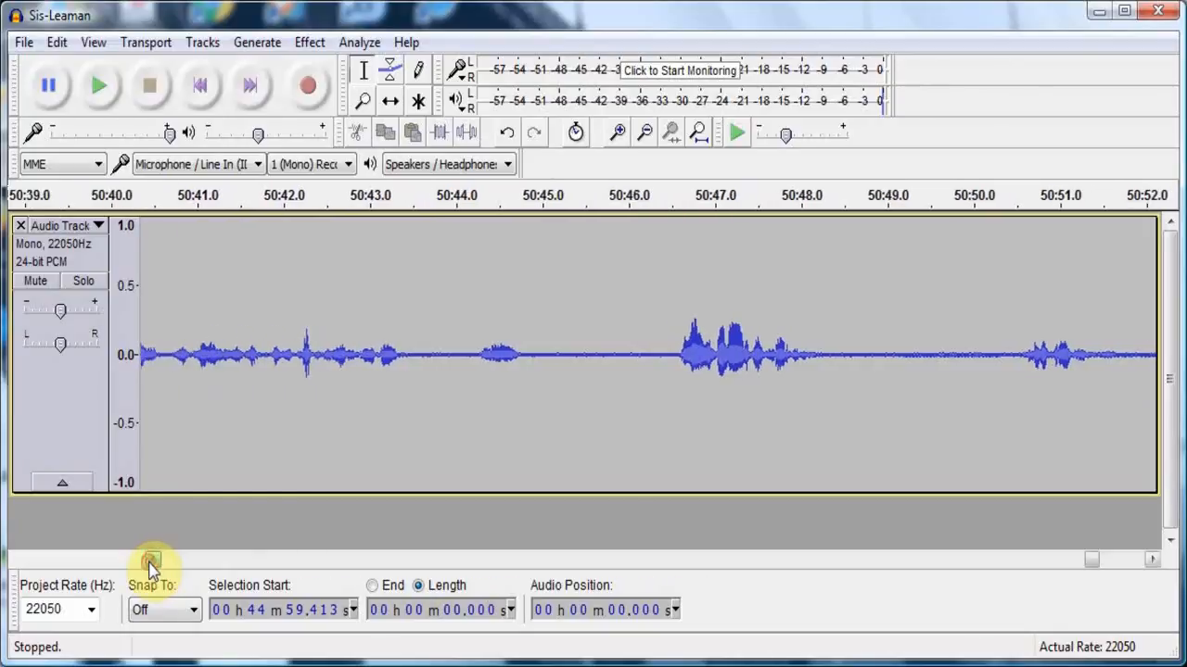
click(150, 562)
click(149, 561)
click(148, 562)
click(149, 563)
click(149, 563)
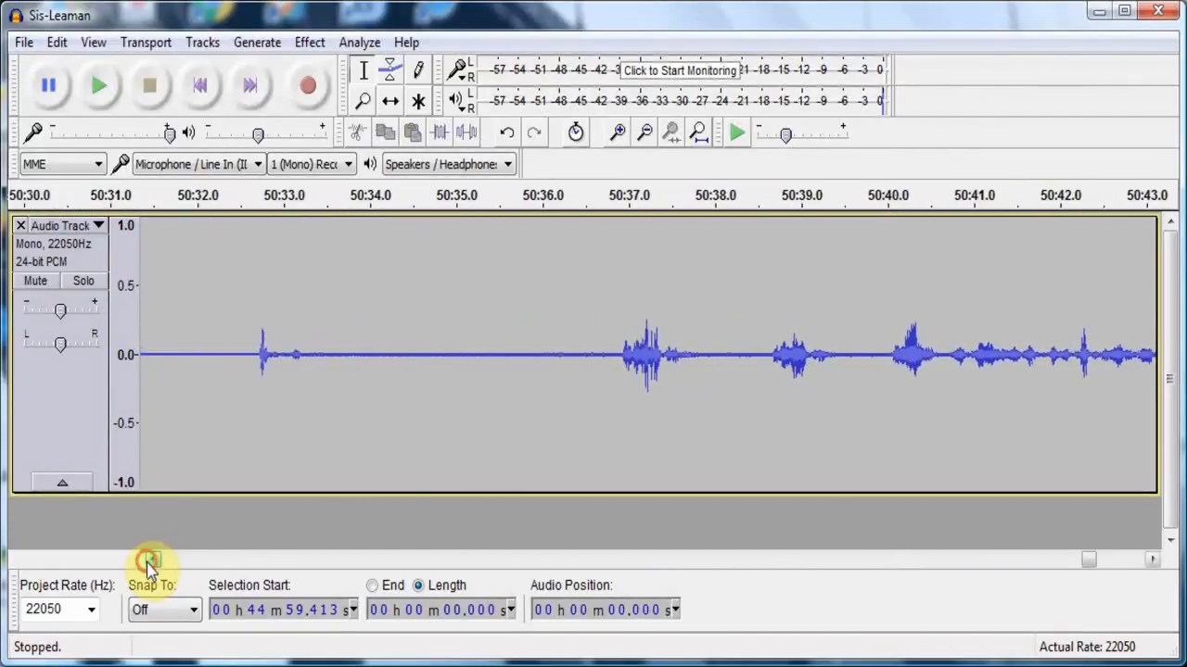
click(150, 561)
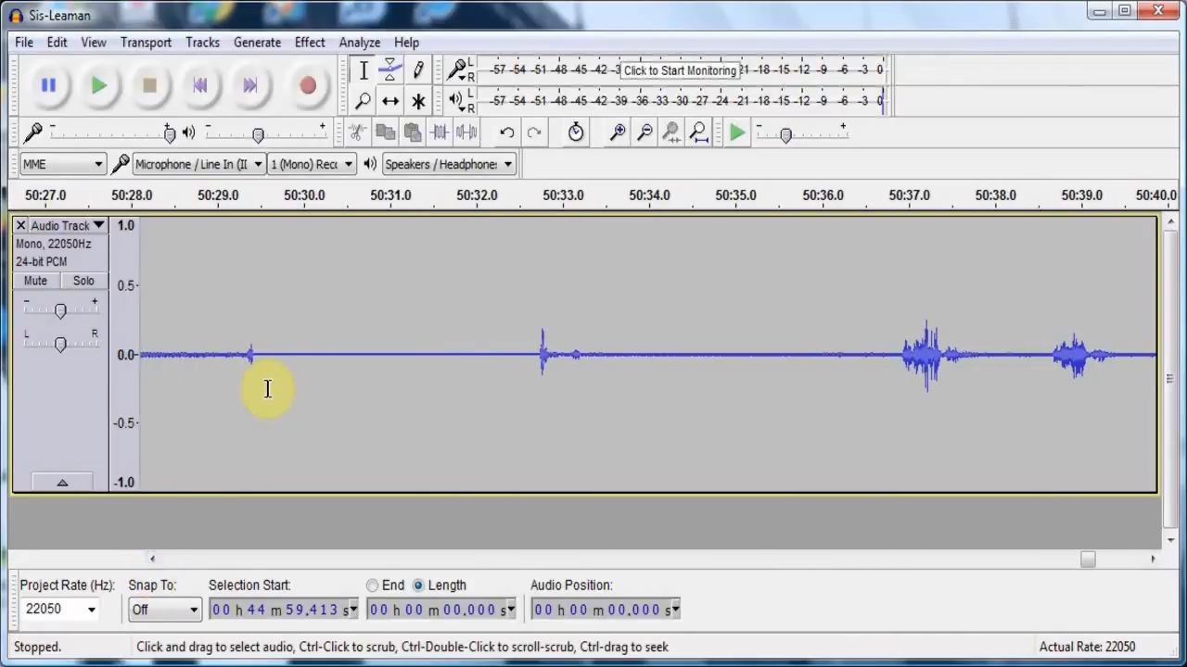
key(shift)
shift+click(265, 394)
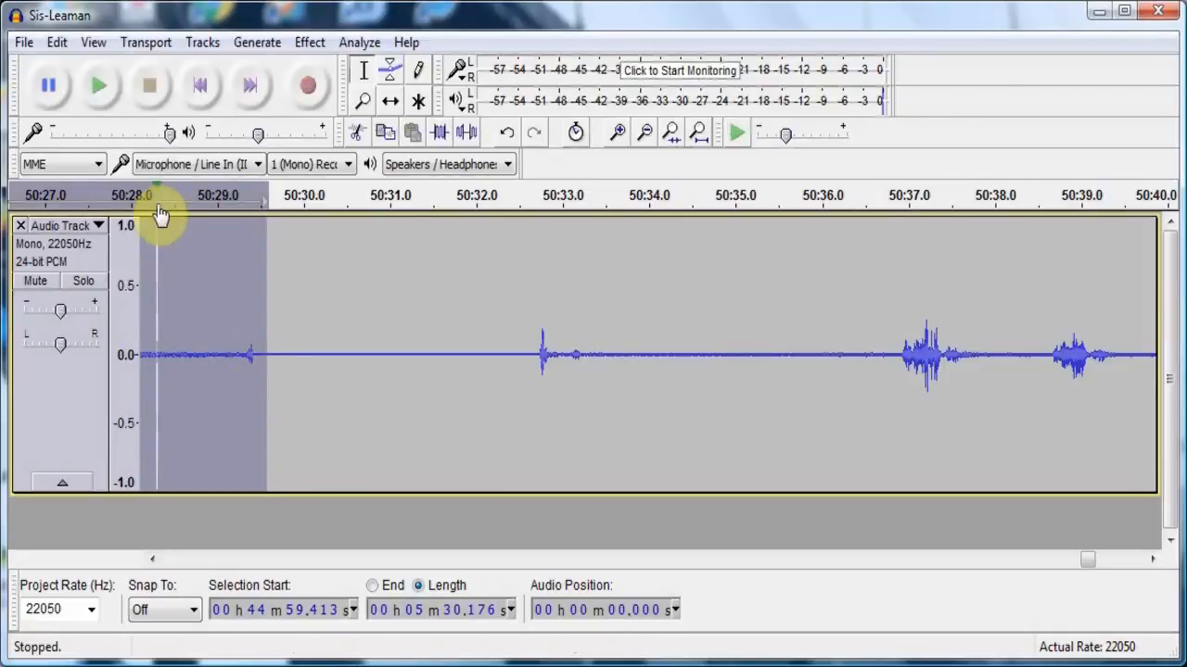
click(58, 43)
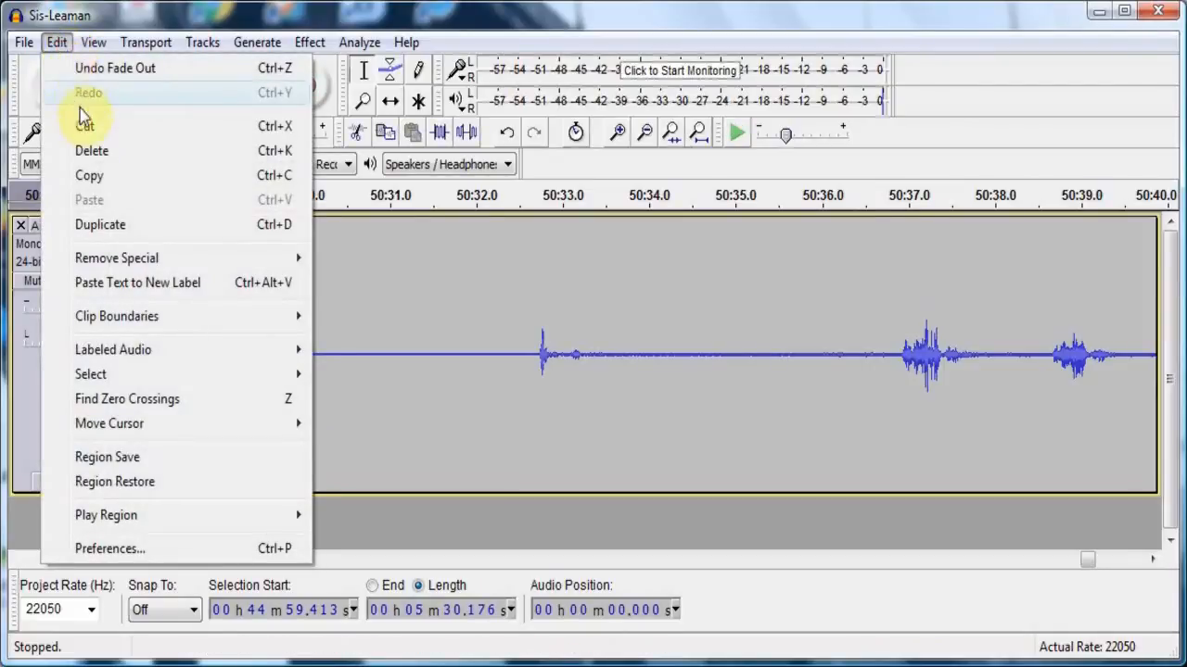
click(83, 154)
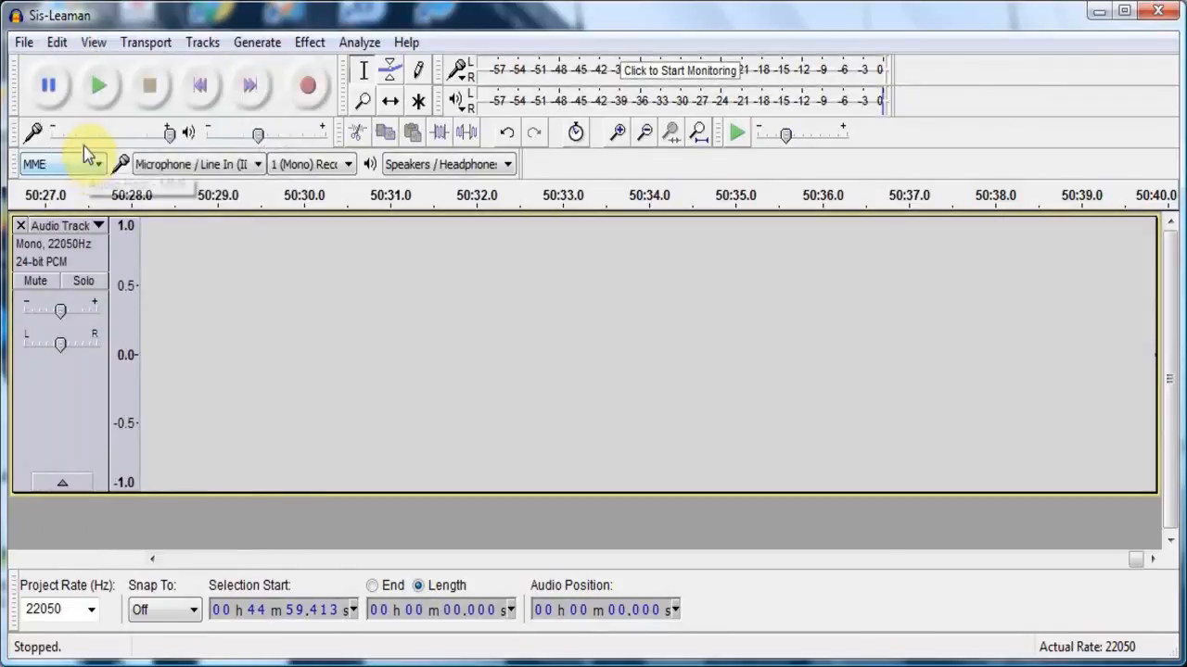
click(100, 86)
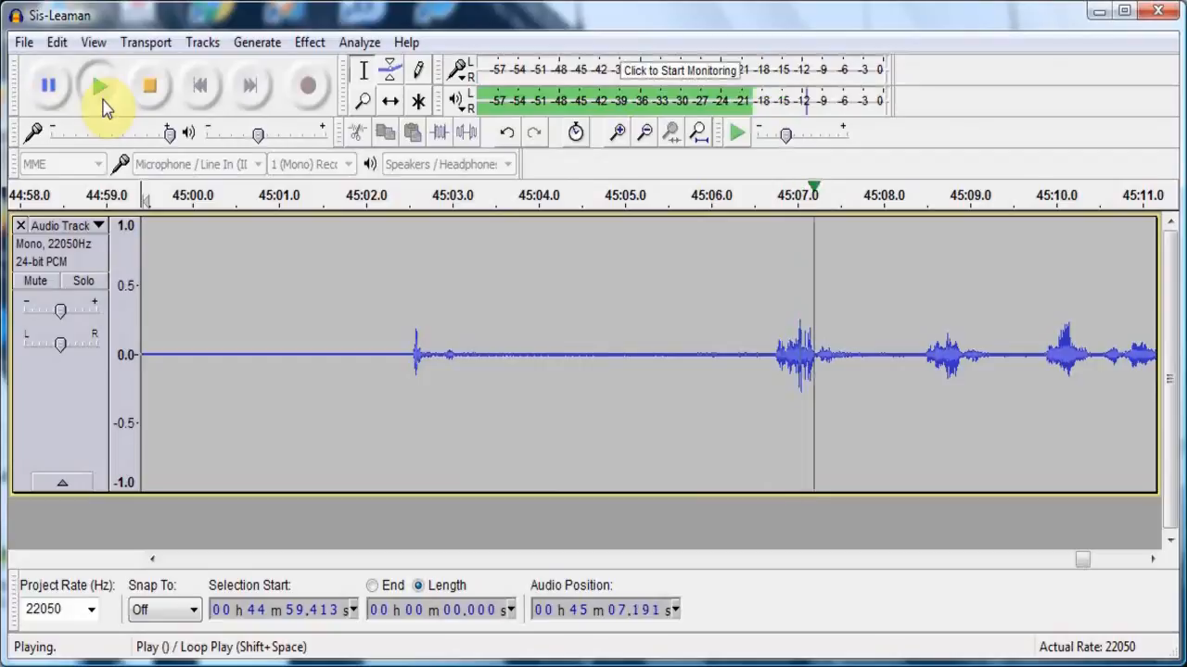
click(151, 88)
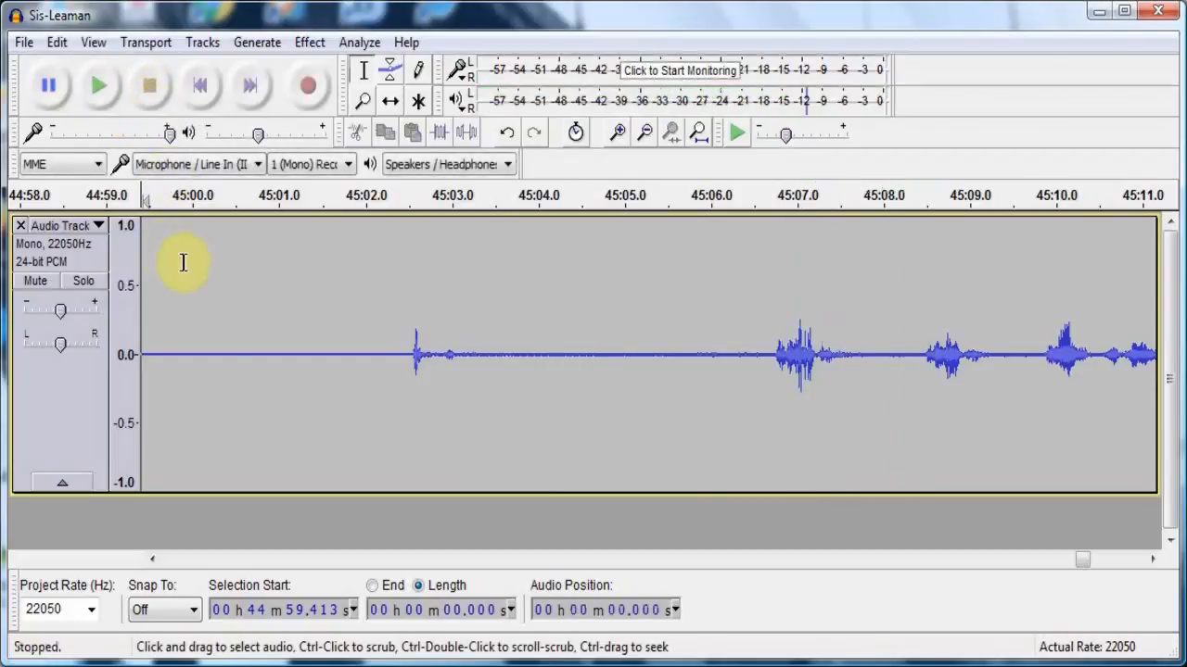
- Listen to the quieter passage and following speech about a minute before the cut, starting from about 44:03.3
click(220, 559)
click(220, 559)
click(221, 559)
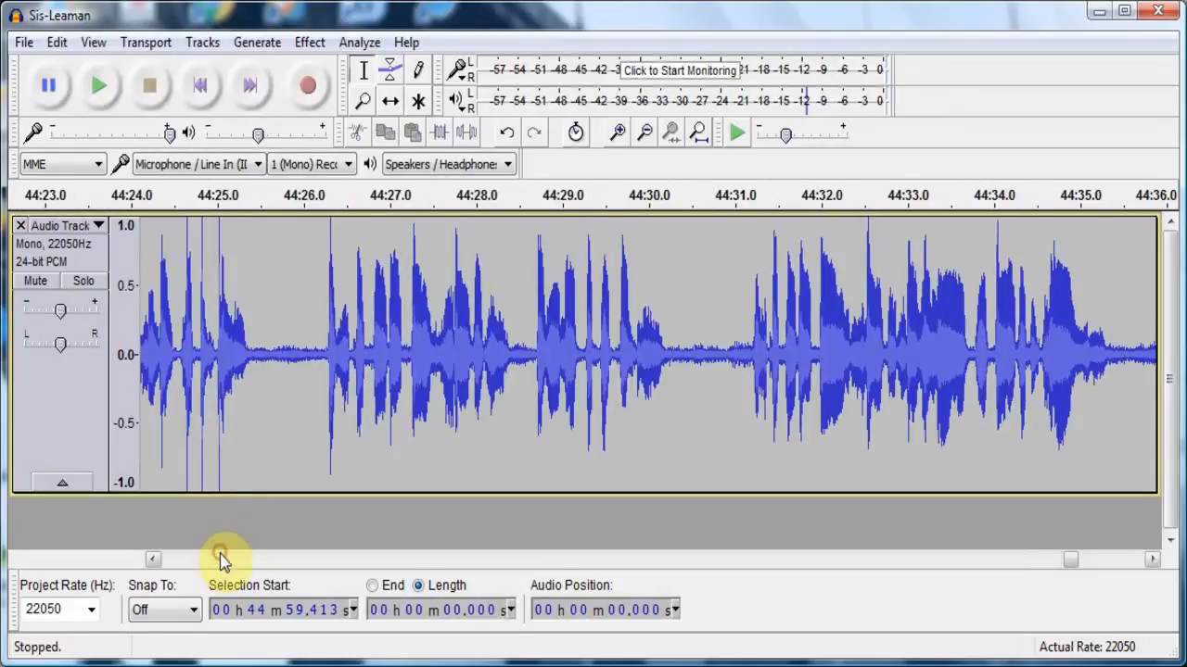
click(220, 559)
click(221, 559)
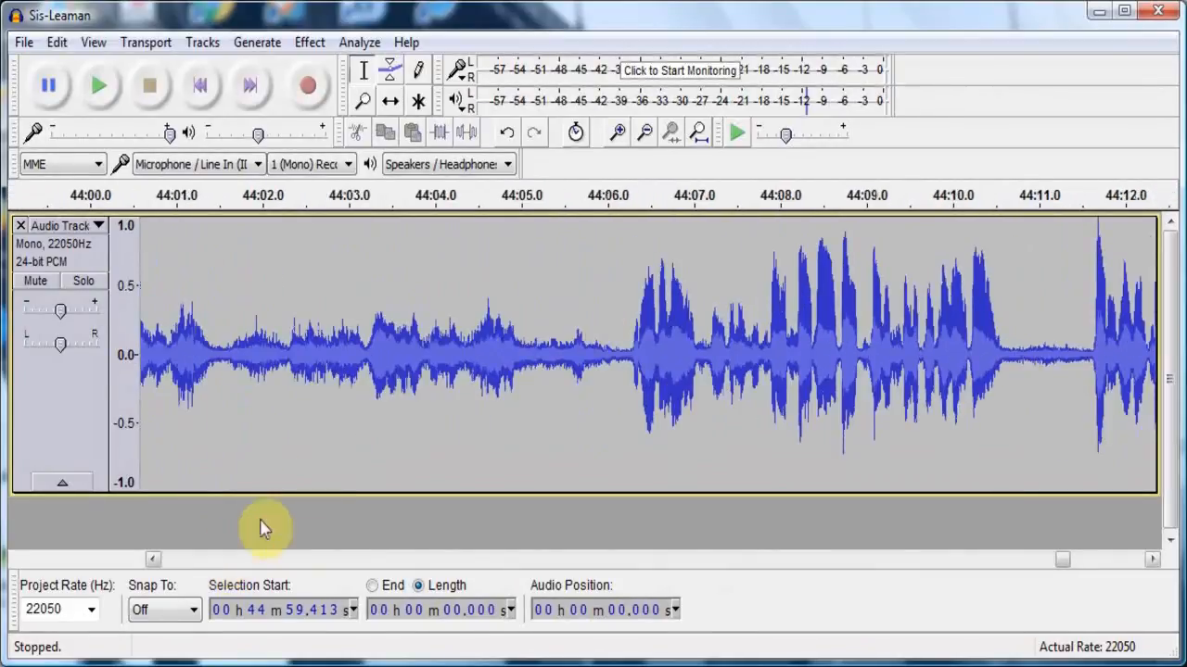
click(379, 403)
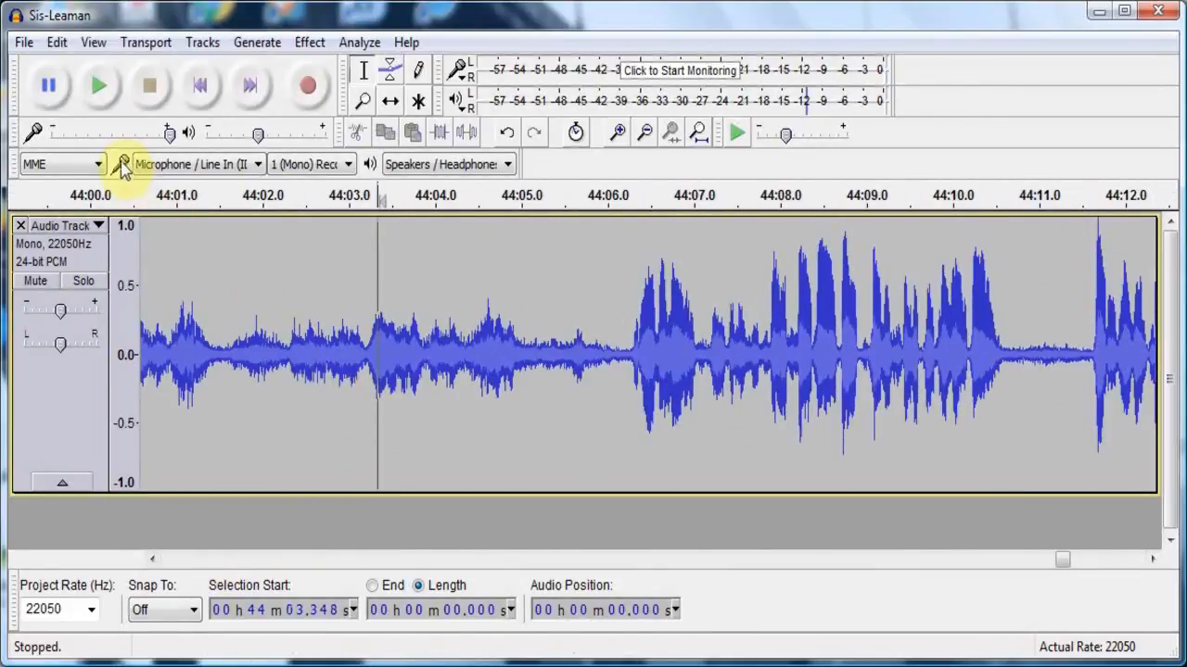
click(107, 90)
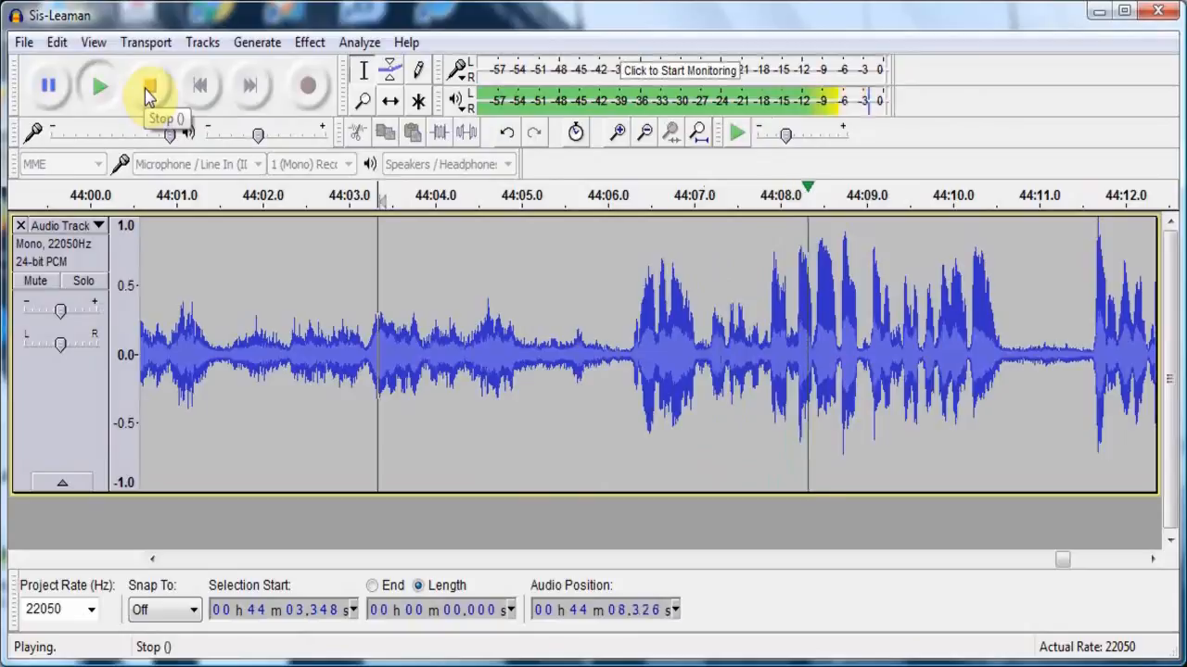
click(150, 93)
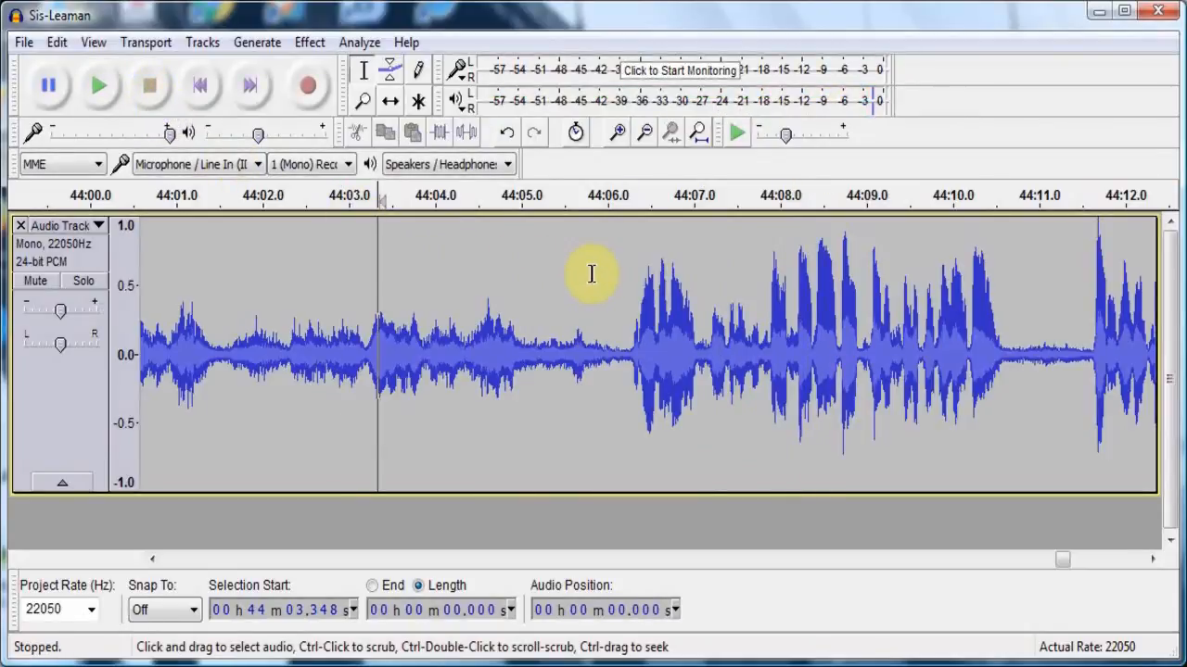
- Apply Fade In to about 7.7 seconds of the quieter audio before the speech, starting at about 43:58.1
drag(591, 273, 165, 352)
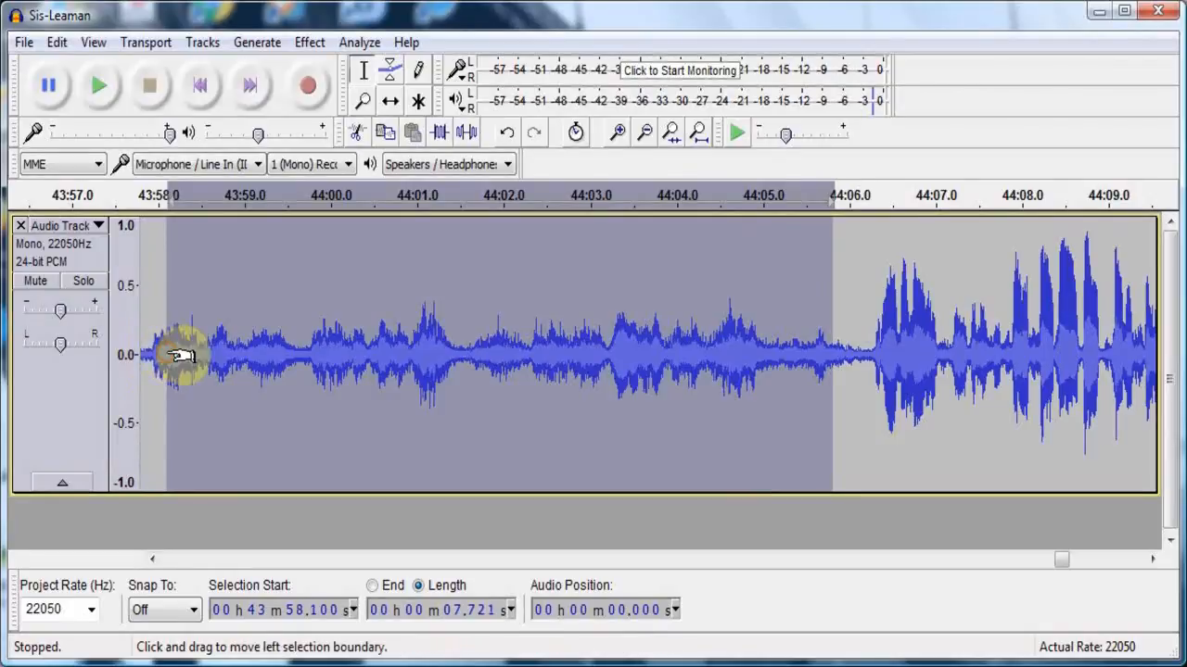
click(314, 42)
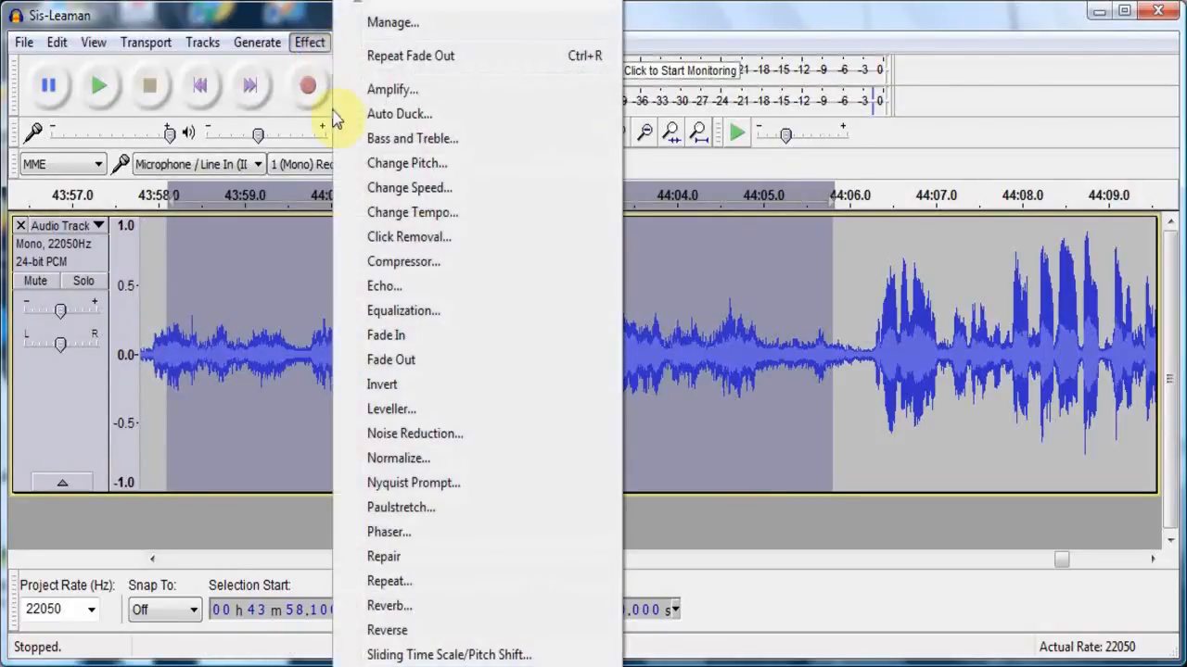
click(384, 336)
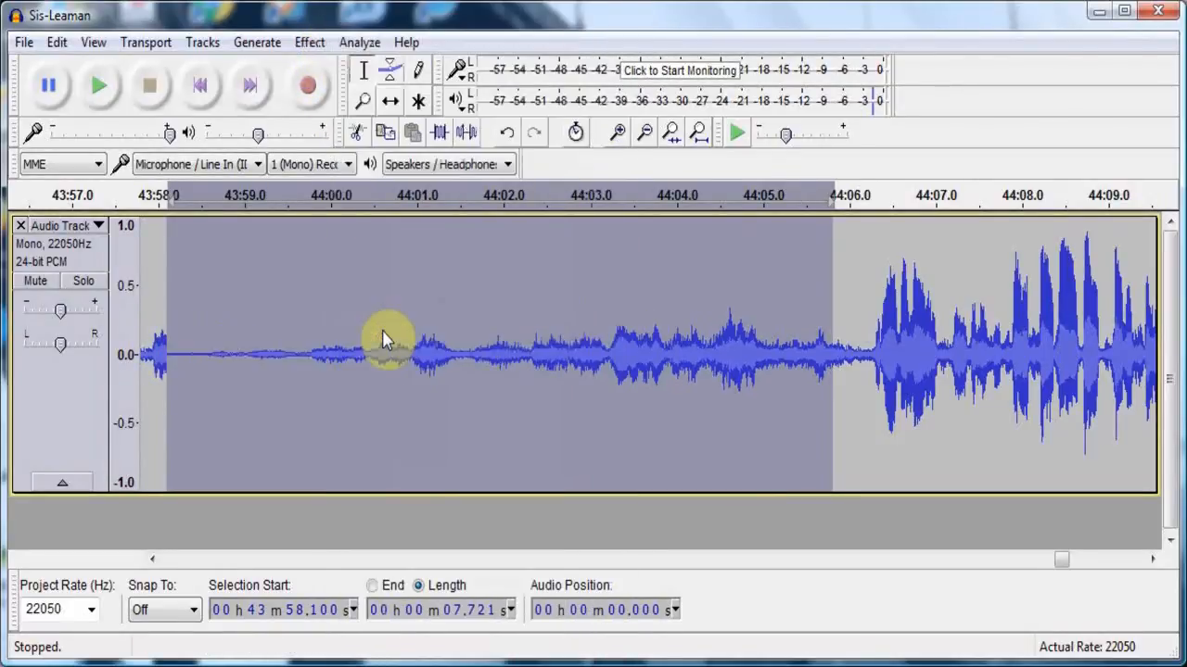
- Listen to the audio about four minutes before the faded-in passage, starting from about 39:39.6
click(175, 354)
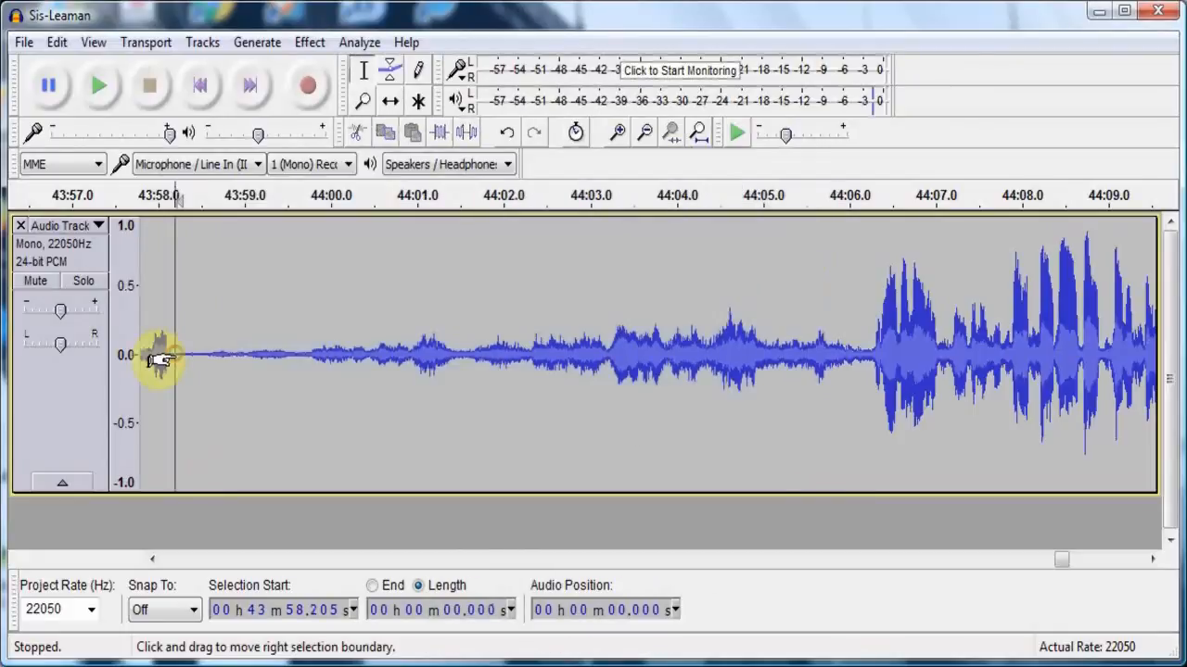
click(194, 559)
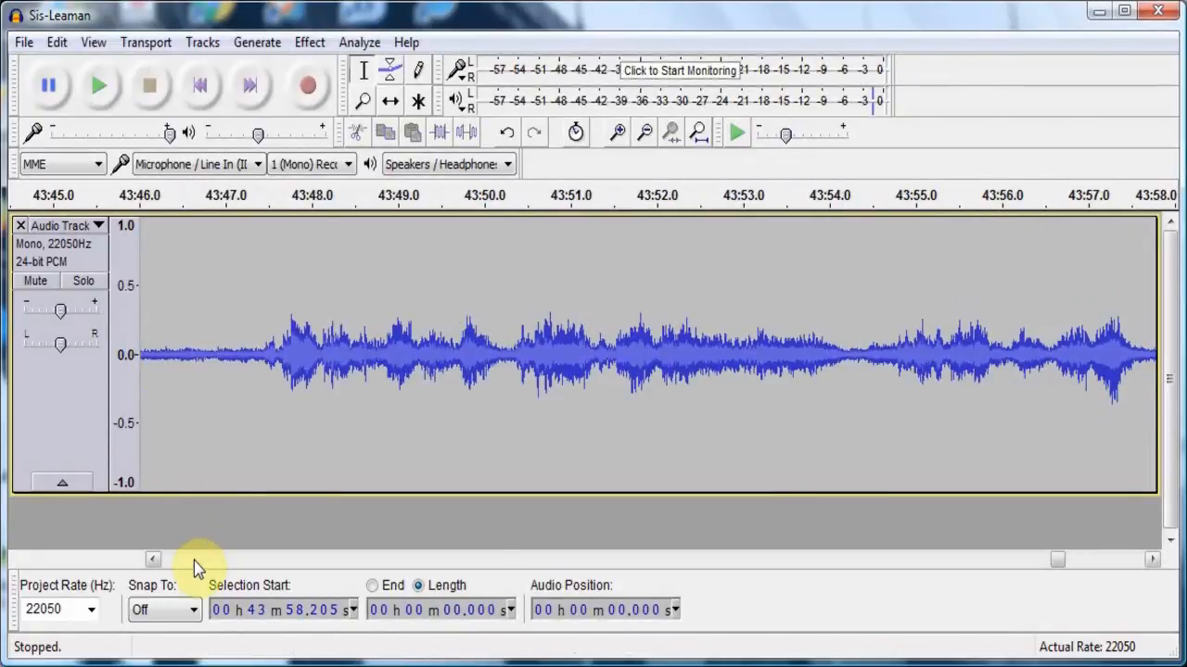
click(193, 558)
click(193, 557)
click(194, 557)
click(194, 557)
click(193, 558)
click(193, 558)
click(193, 557)
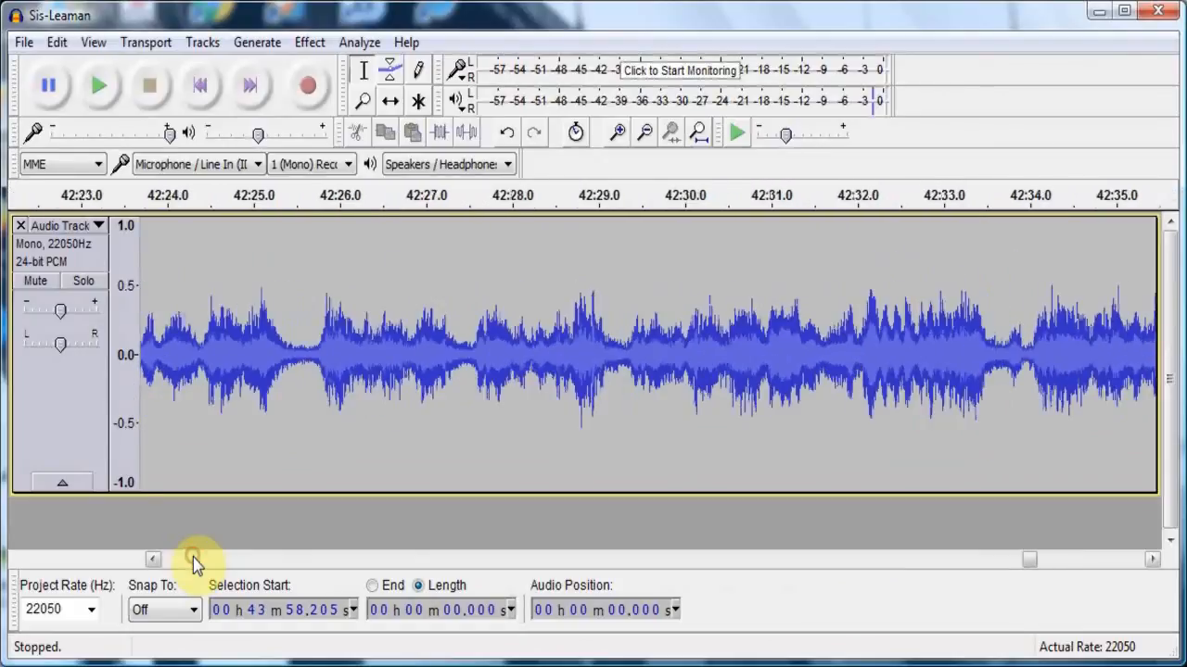
click(193, 557)
click(193, 557)
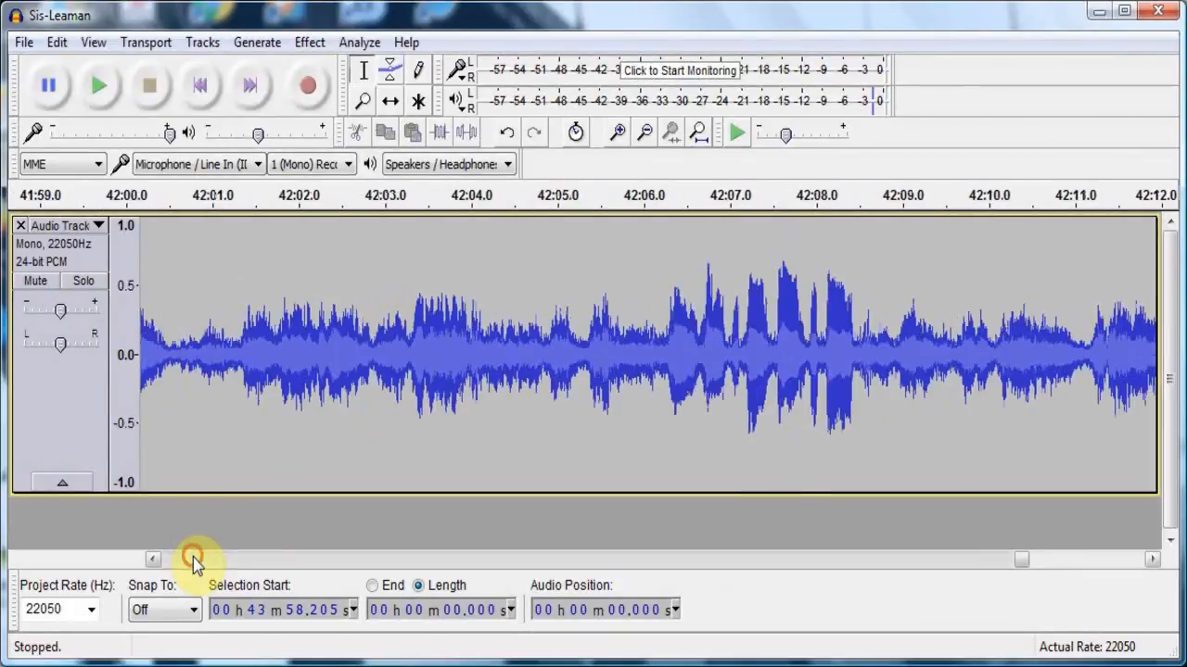
click(192, 557)
click(192, 557)
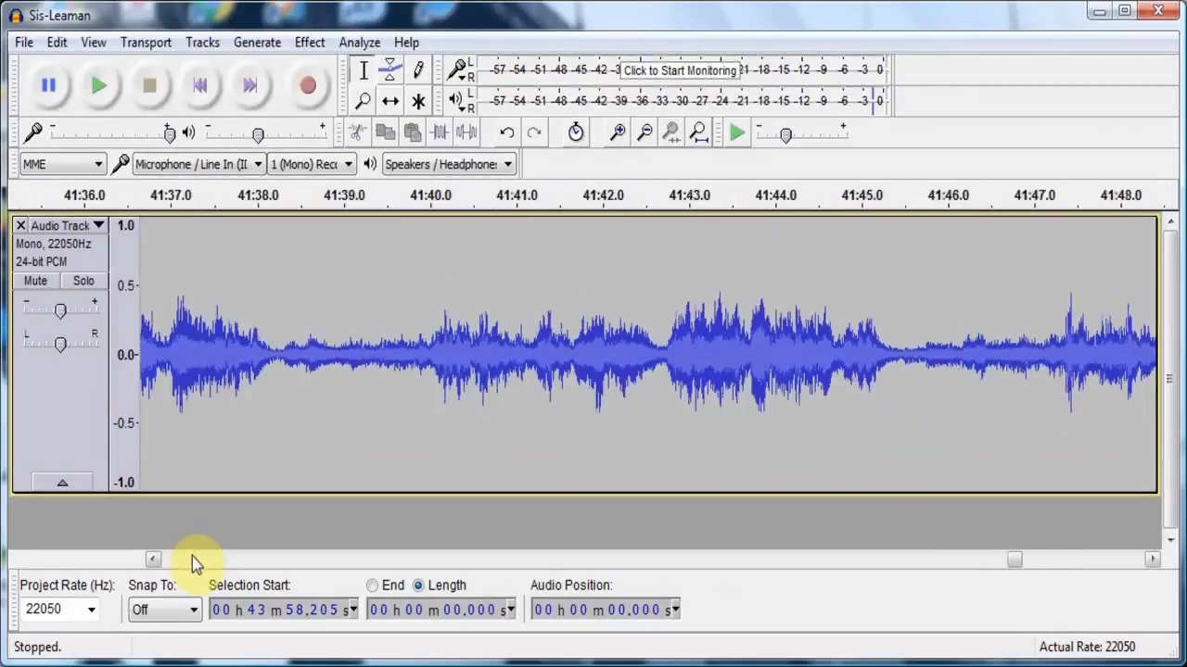
click(191, 556)
click(192, 559)
click(192, 559)
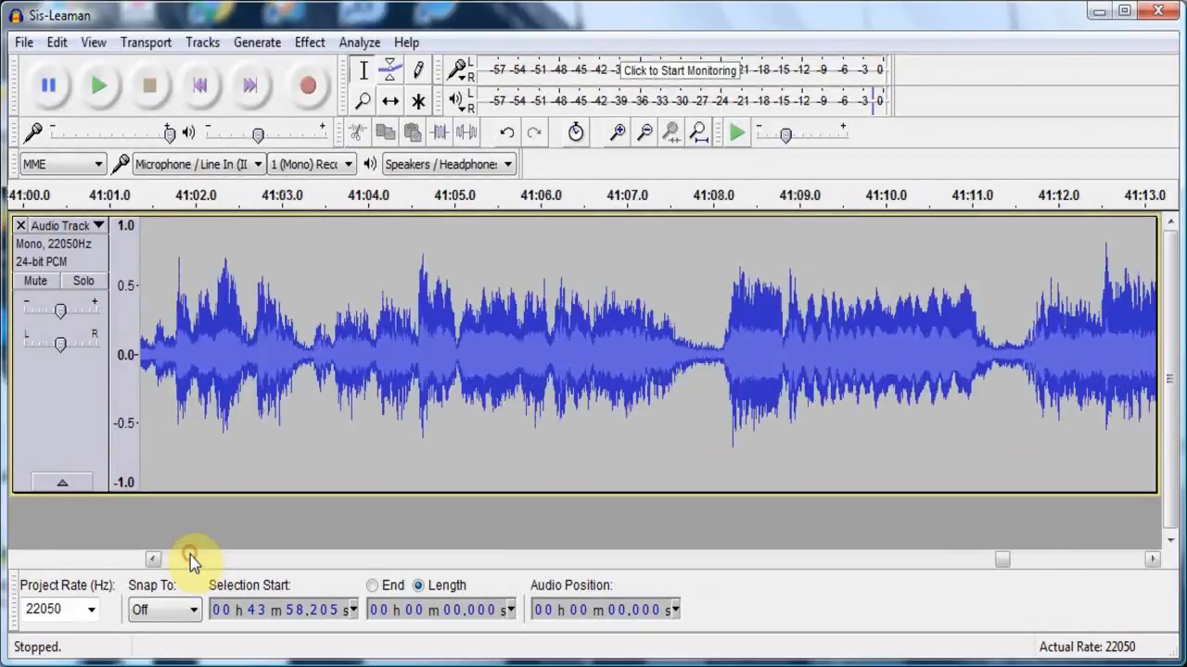
click(191, 560)
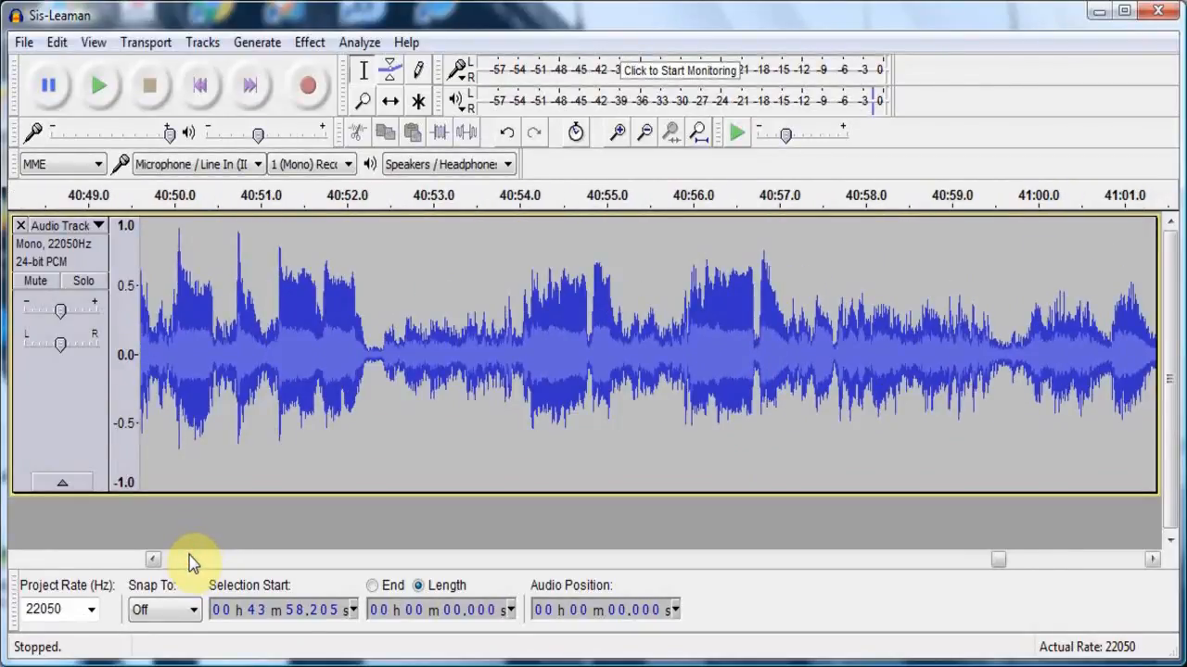
click(191, 561)
click(189, 559)
click(186, 560)
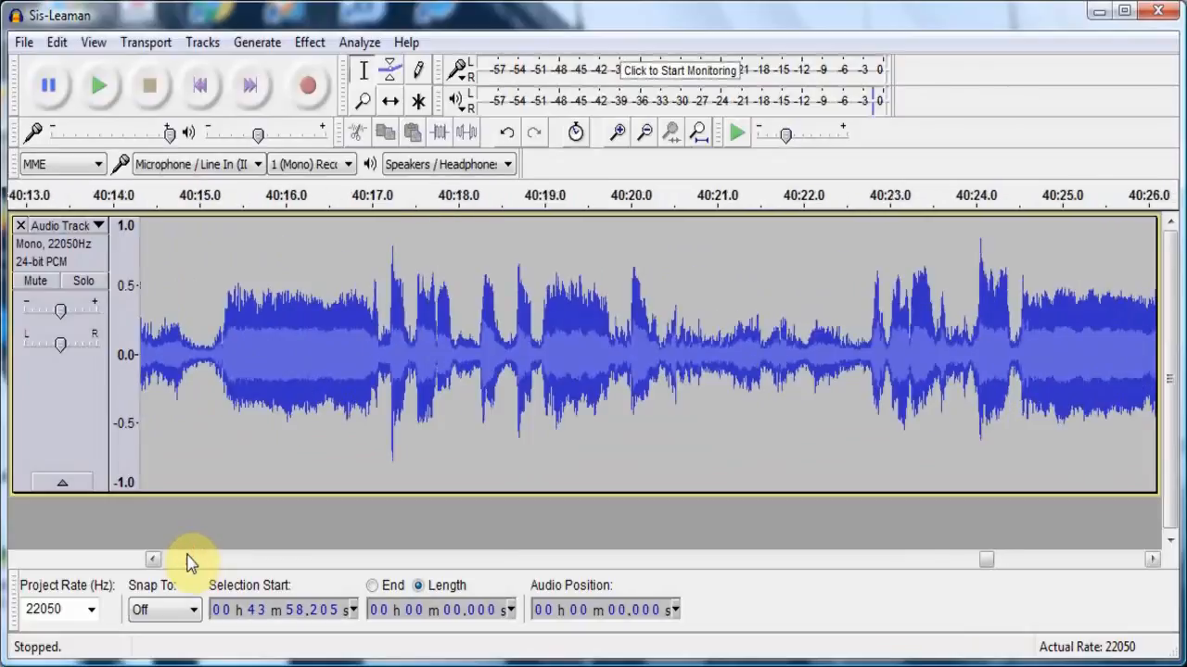
click(186, 561)
click(186, 561)
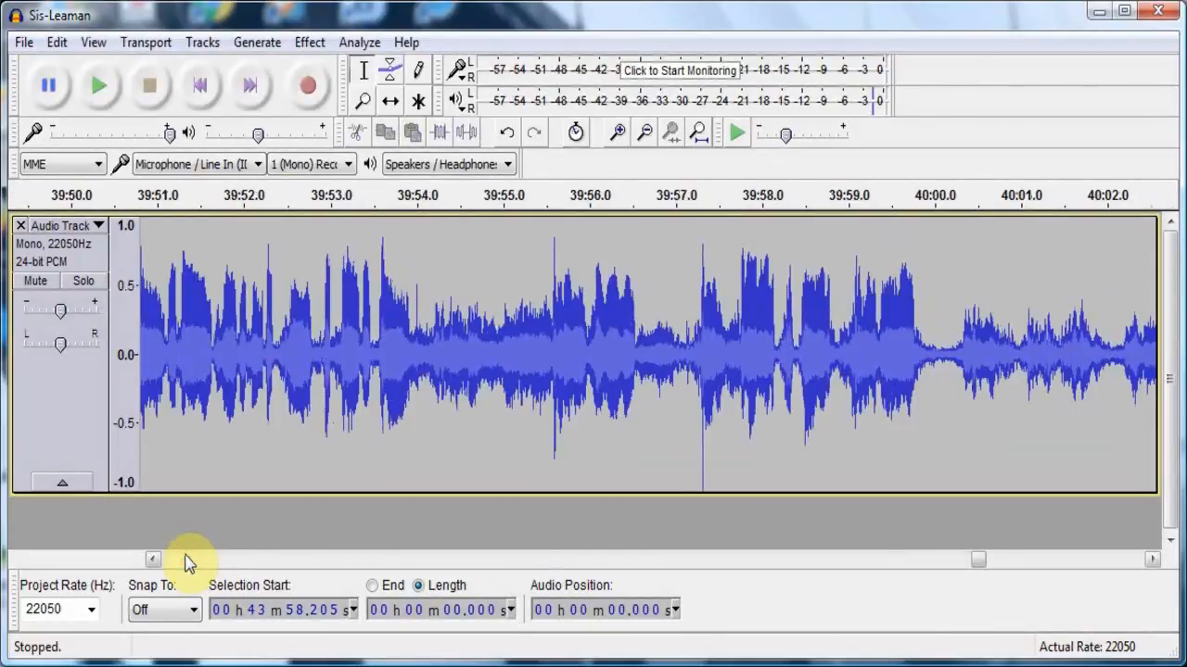
click(185, 561)
click(189, 458)
click(99, 88)
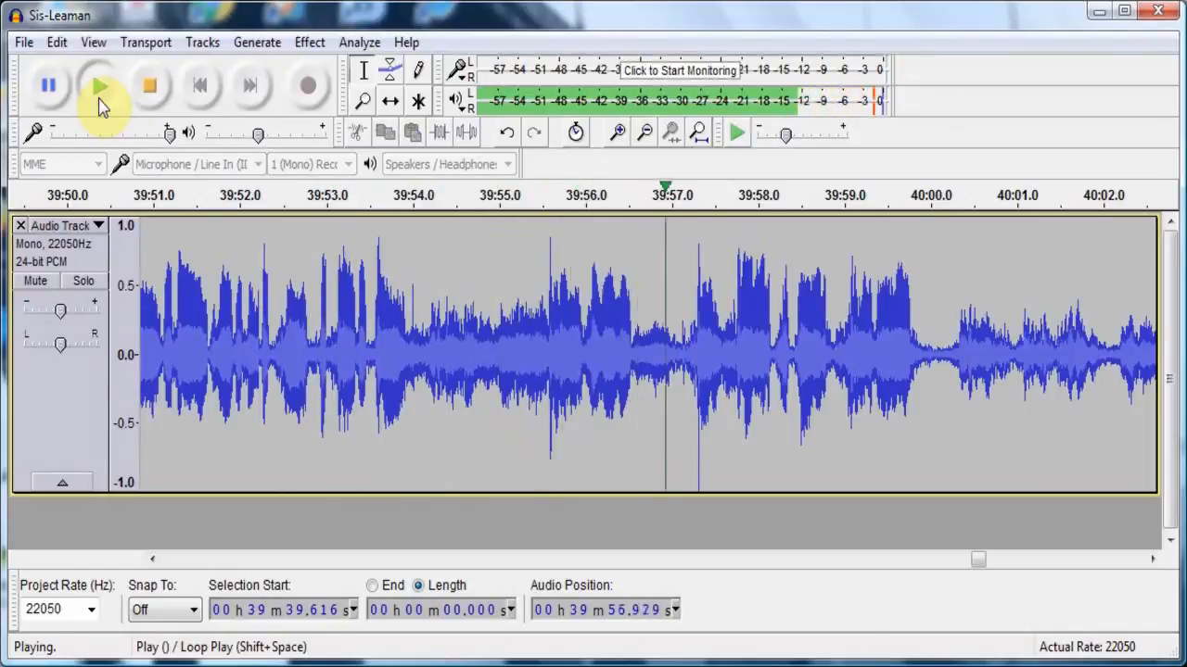
click(165, 85)
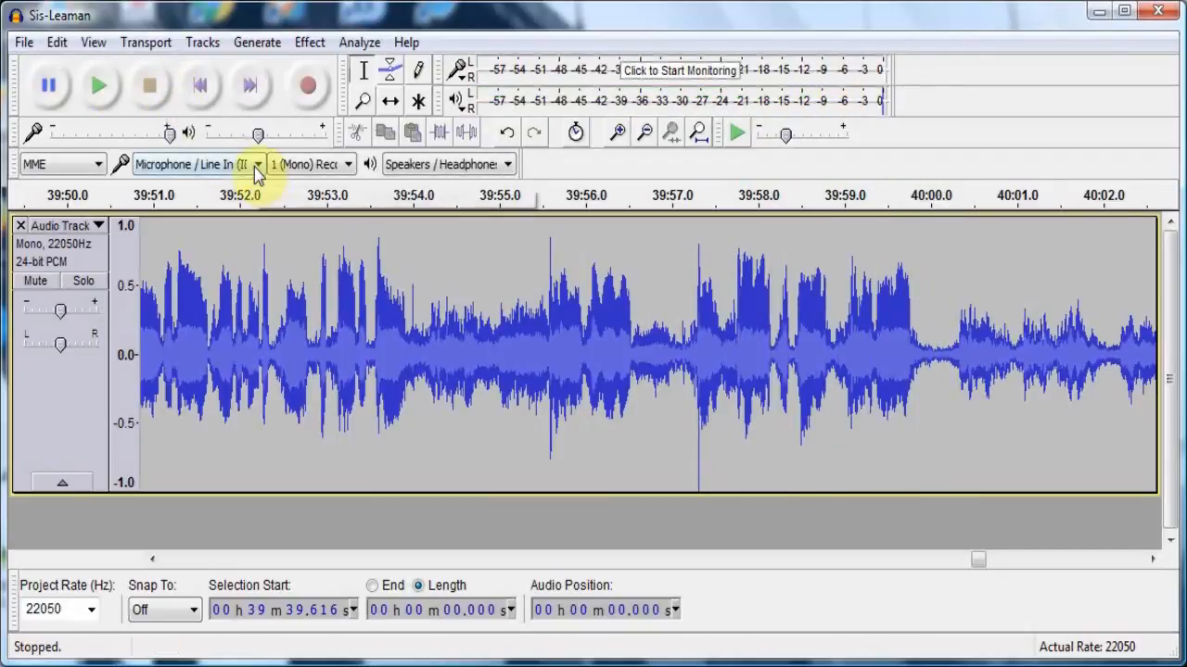
- Apply Fade Out to about 9.6 seconds of audio, starting at about 39:52.4
drag(271, 257, 1106, 239)
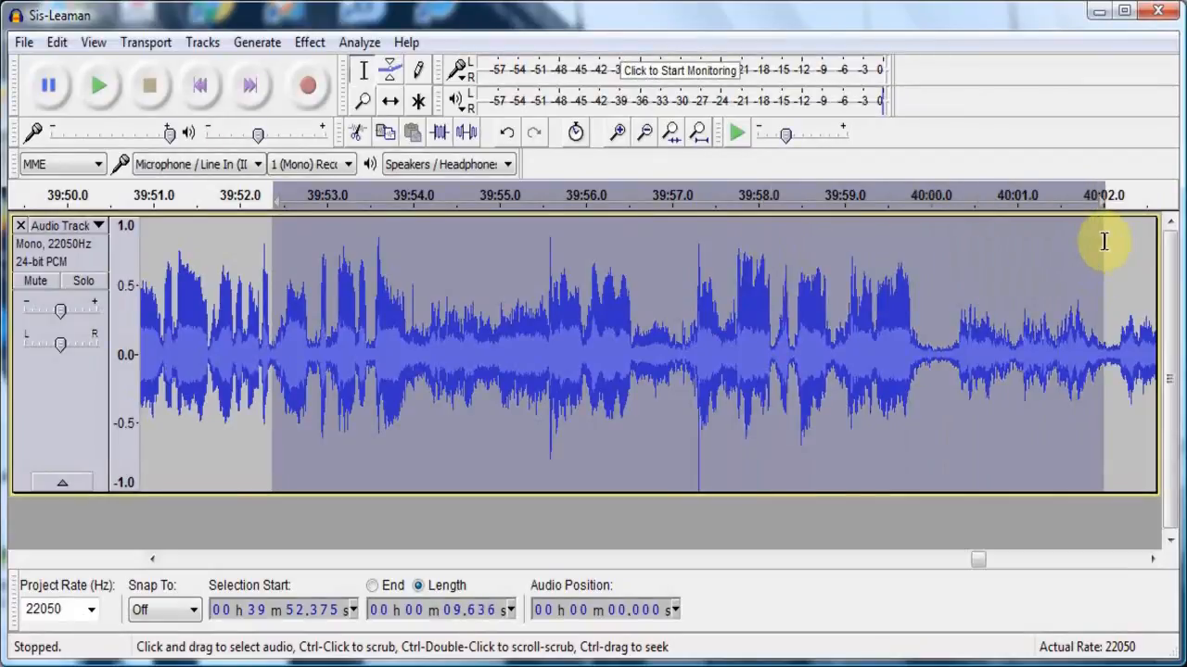
click(324, 46)
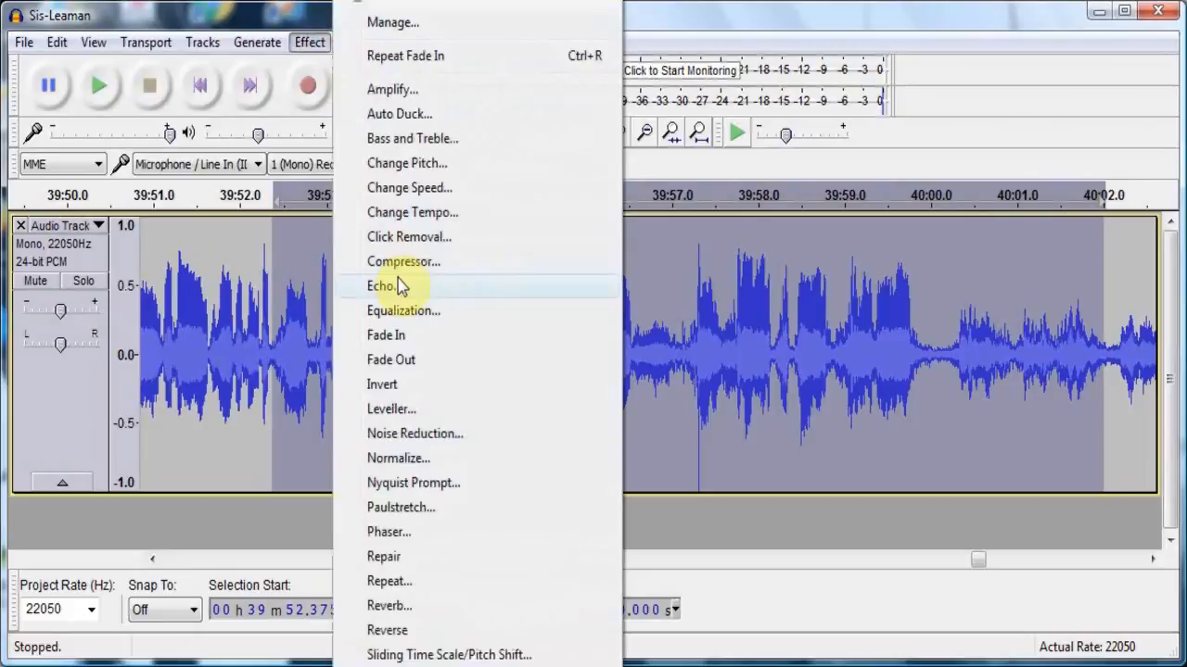
click(411, 360)
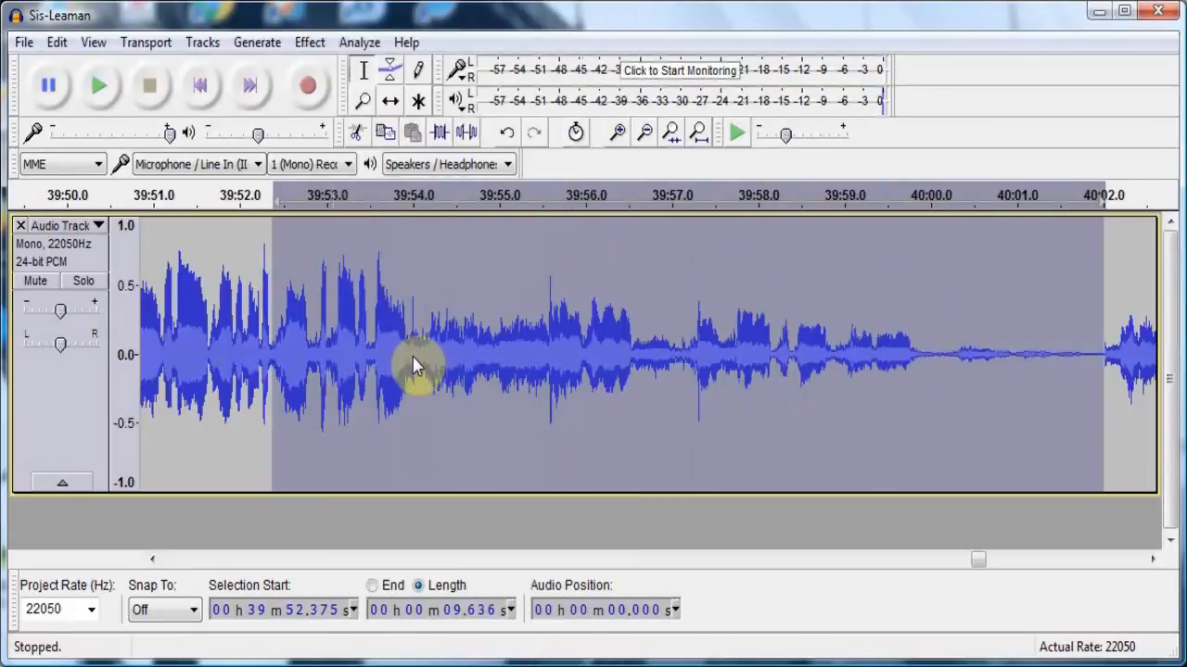
- Delete about 3 min 56 s of audio from about 40:01.9, near the fade-out's end, through about 43:58.2, and play back from the cut
click(1091, 340)
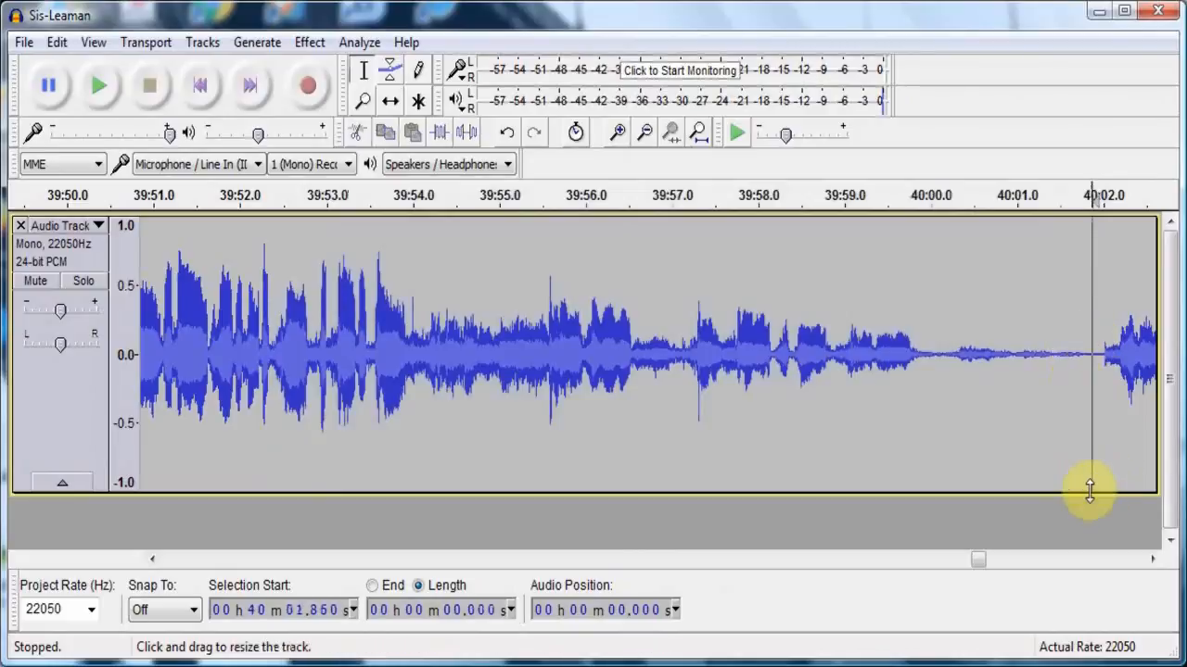
click(1088, 564)
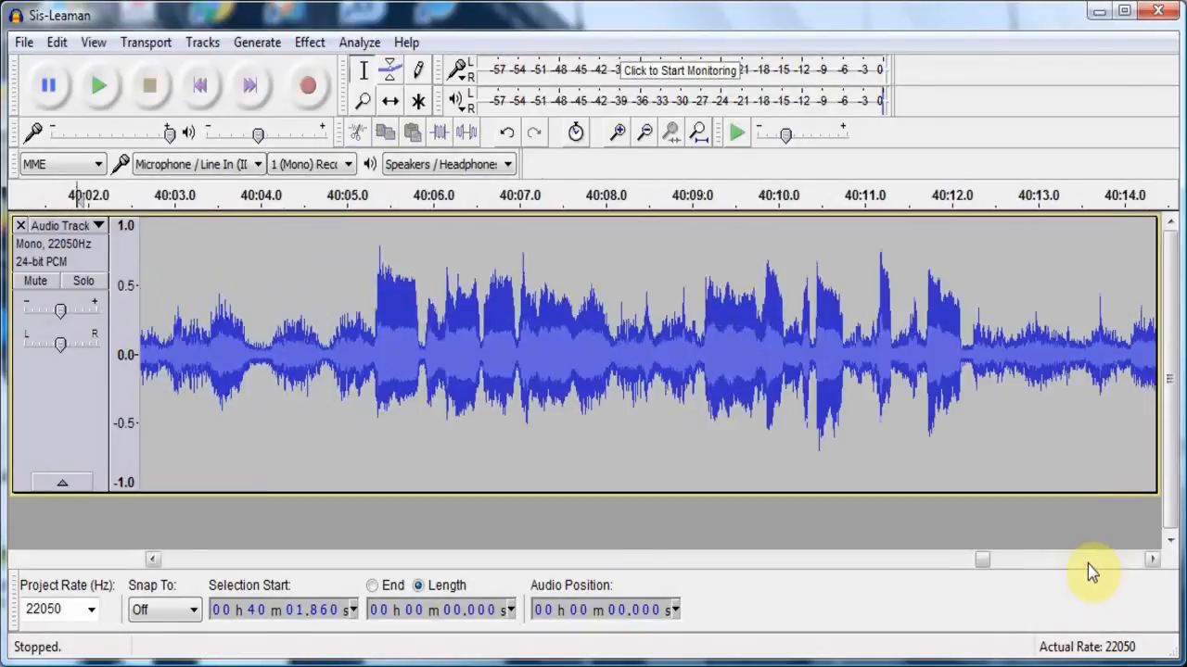
click(1087, 564)
click(1087, 564)
click(1087, 563)
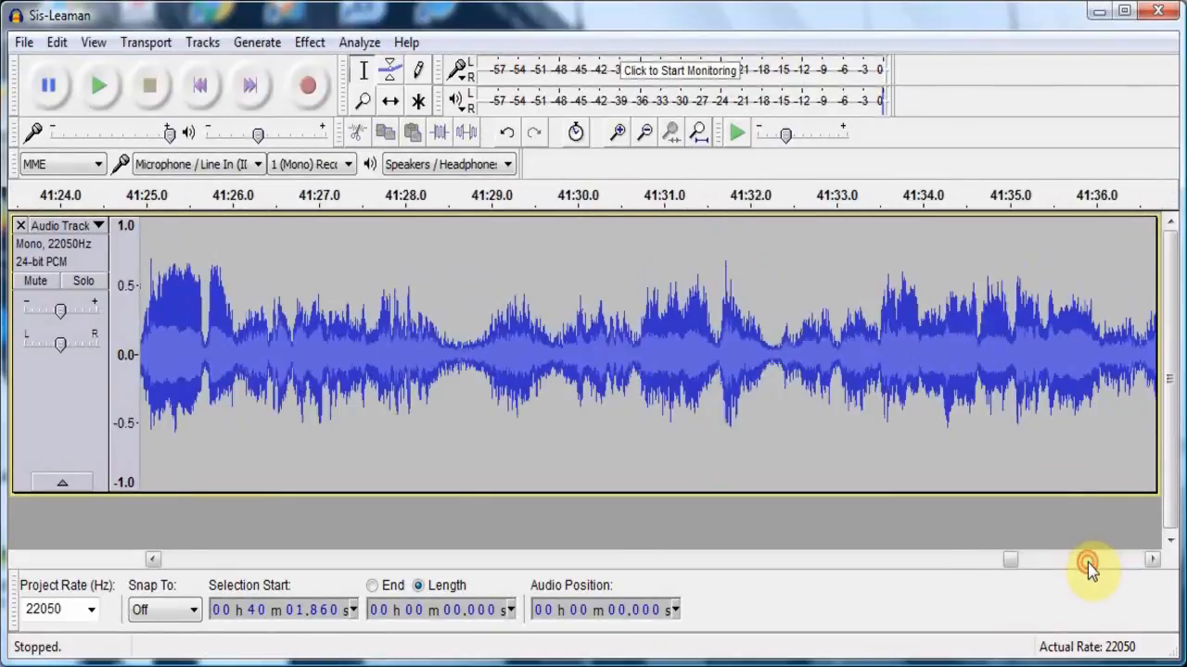
click(1088, 564)
click(1087, 563)
click(1087, 564)
click(1088, 563)
click(1088, 564)
click(1088, 563)
click(1088, 563)
click(1088, 563)
click(1089, 564)
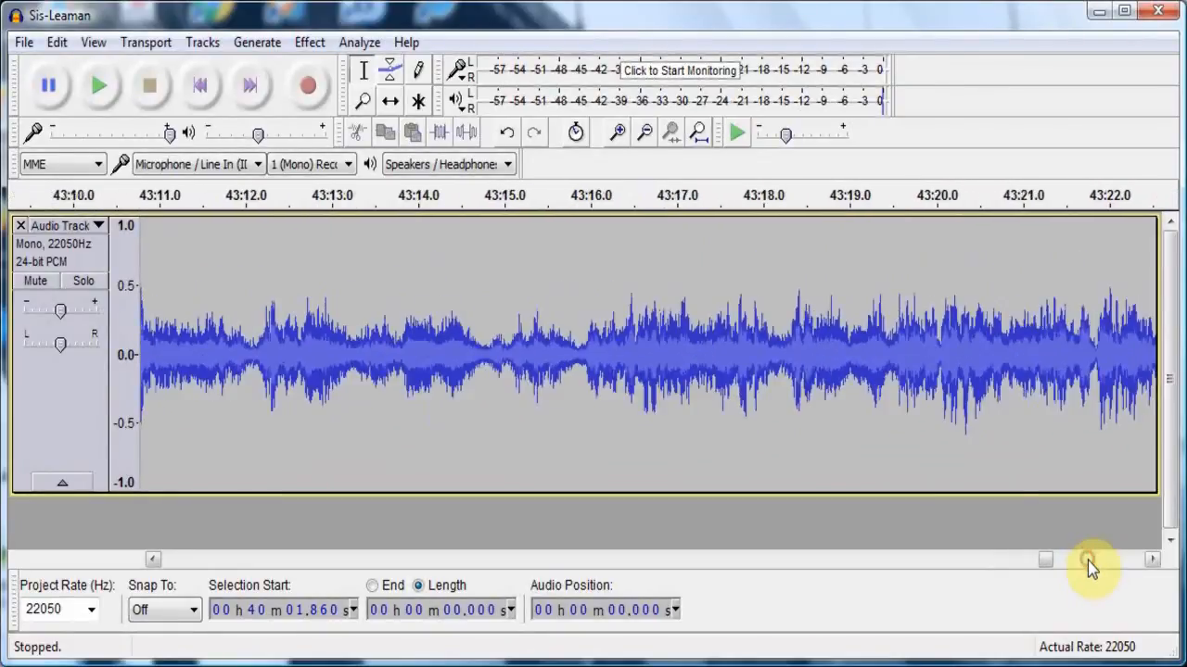
click(1089, 564)
click(1089, 564)
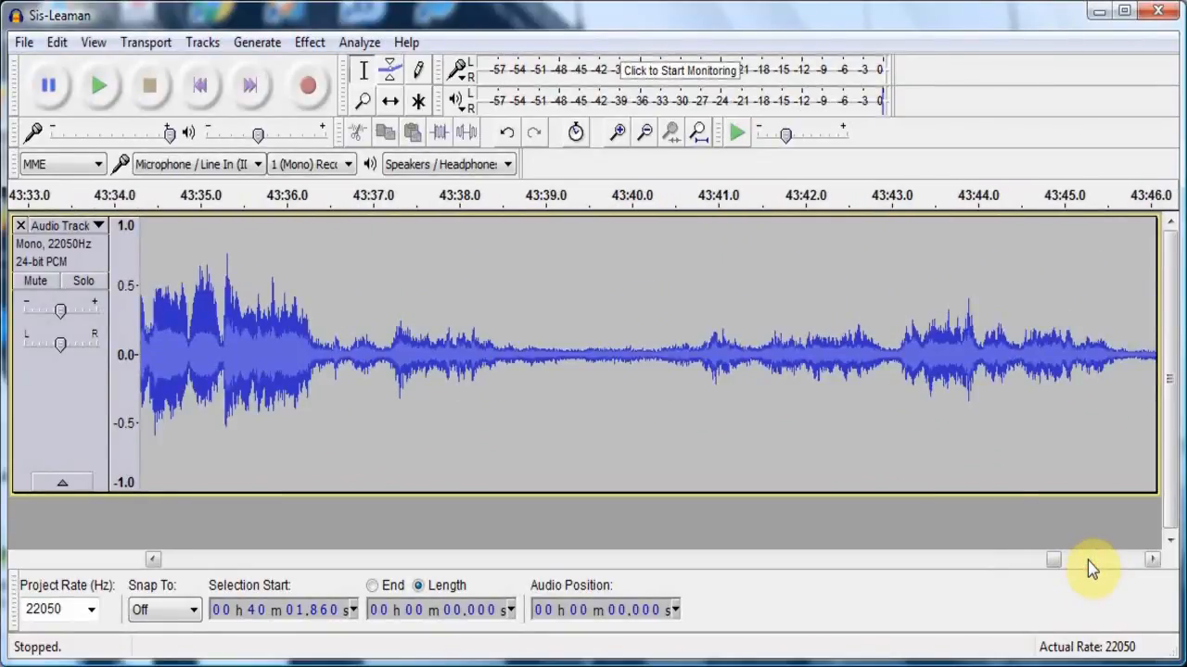
click(1100, 565)
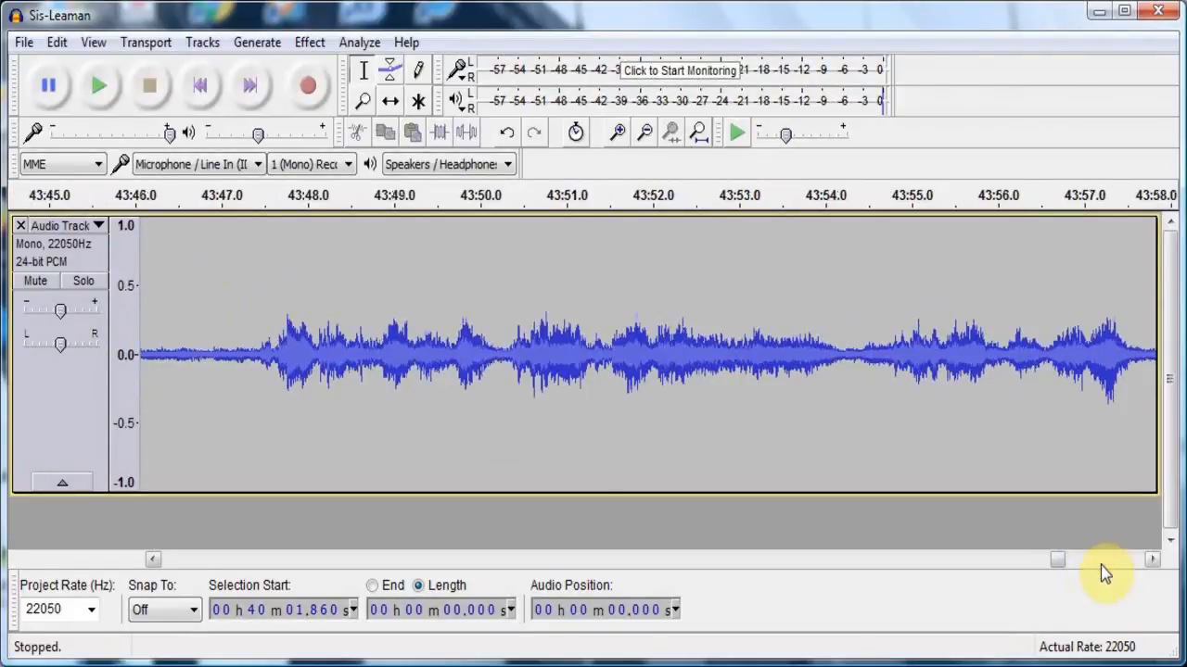
click(1100, 564)
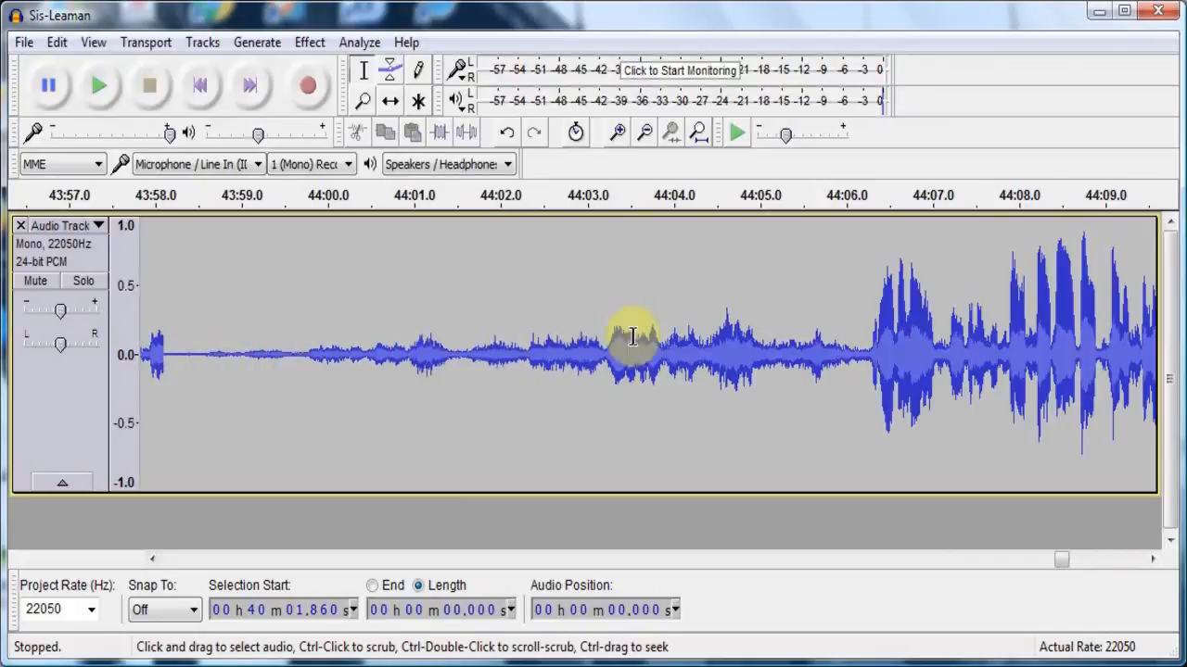
shift+click(157, 358)
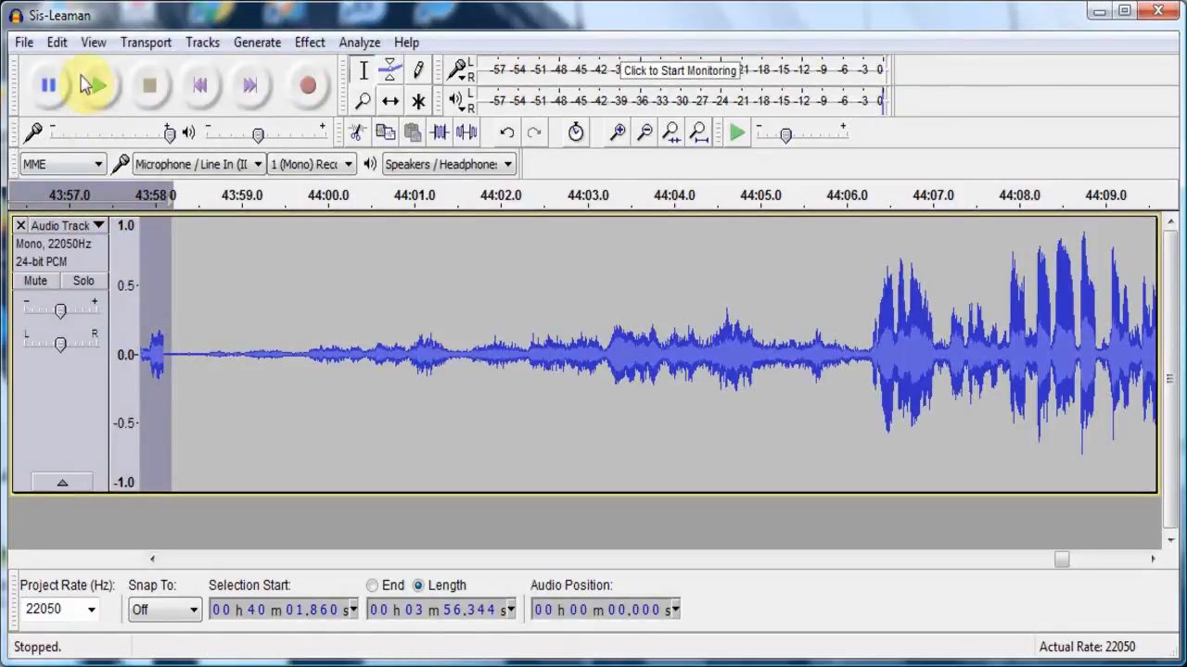
click(55, 43)
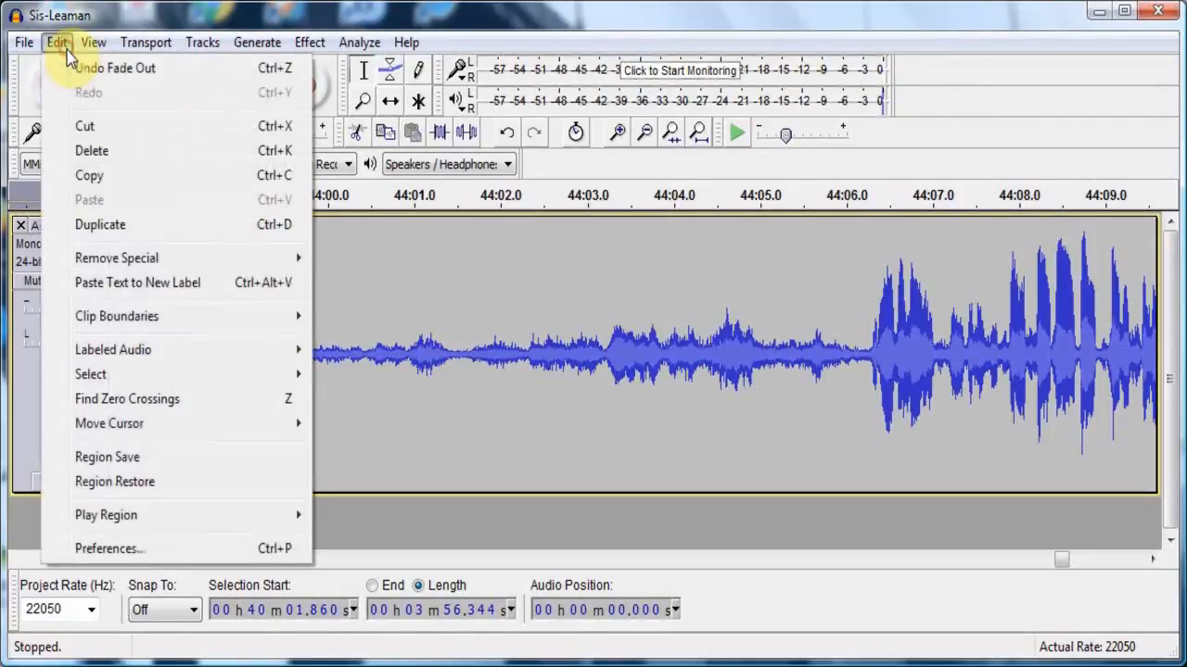
click(92, 151)
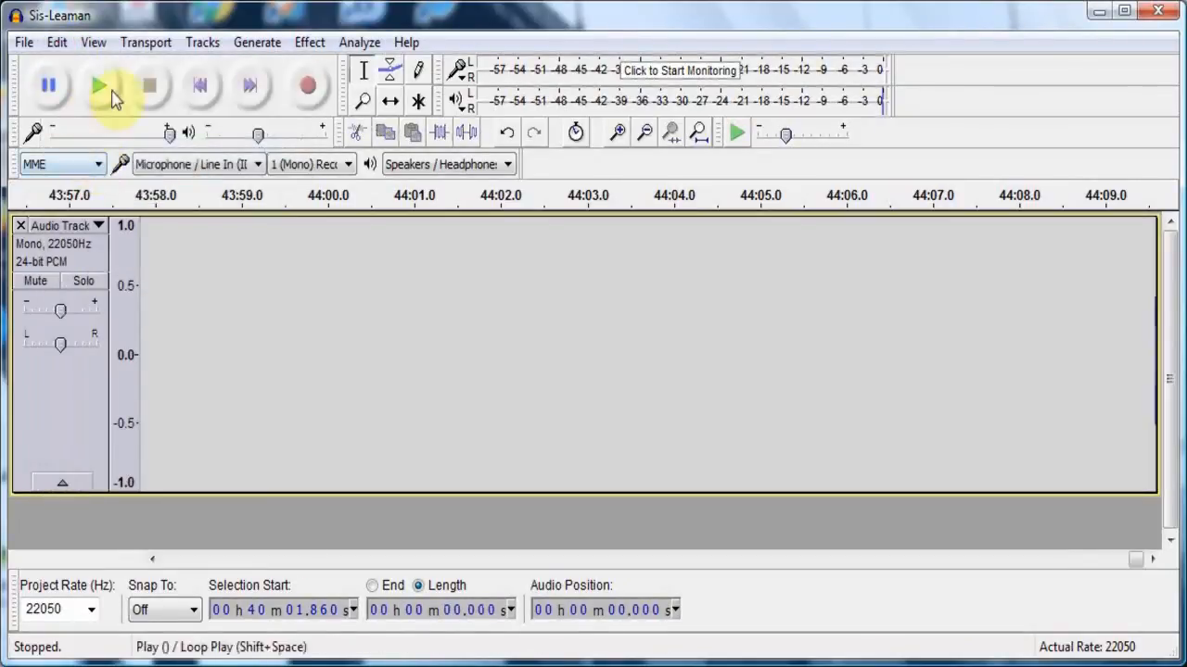
click(91, 86)
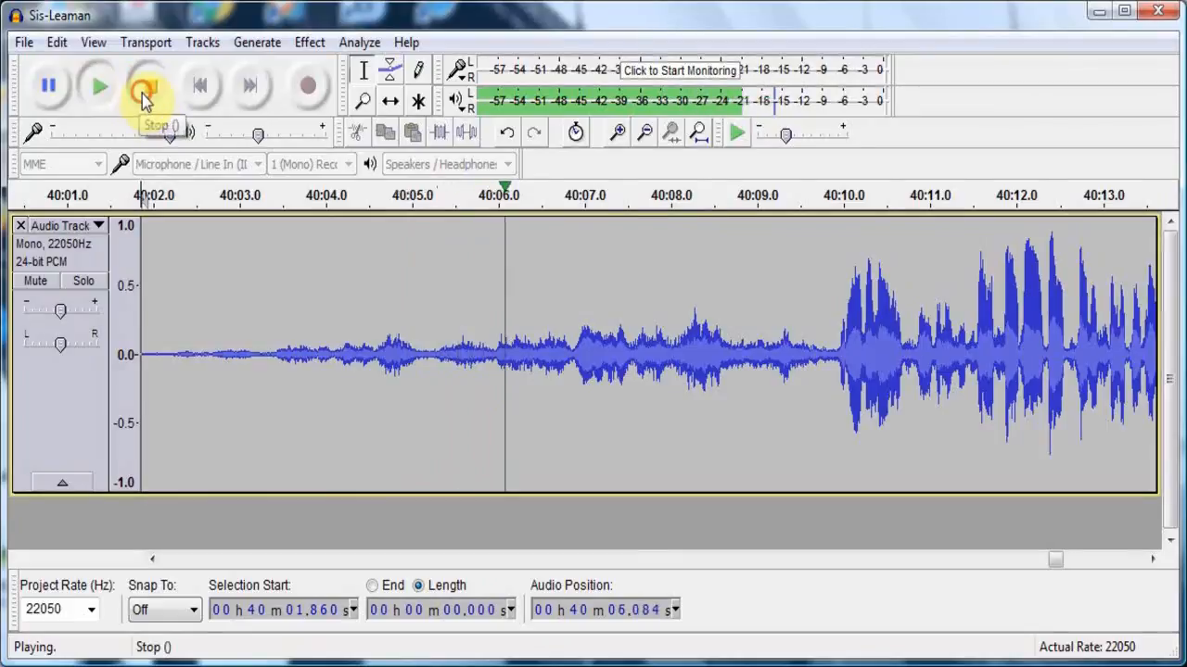
click(147, 89)
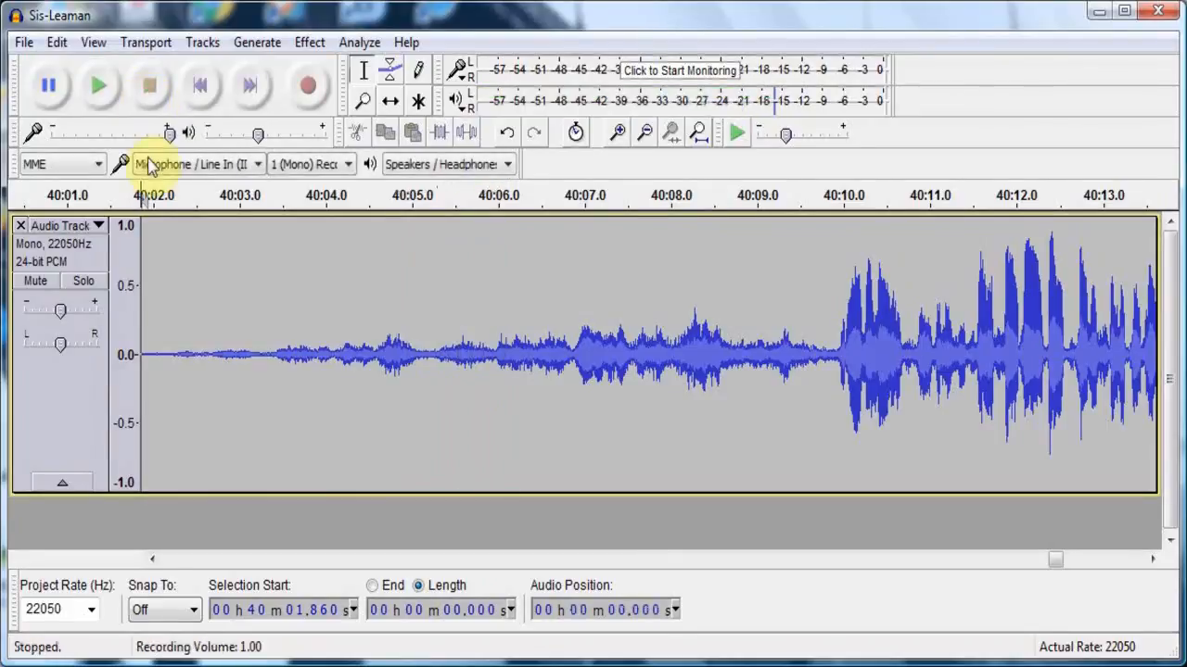
- Listen to the speech more than a minute before the cut, starting from about 38:52.2
click(218, 561)
click(218, 561)
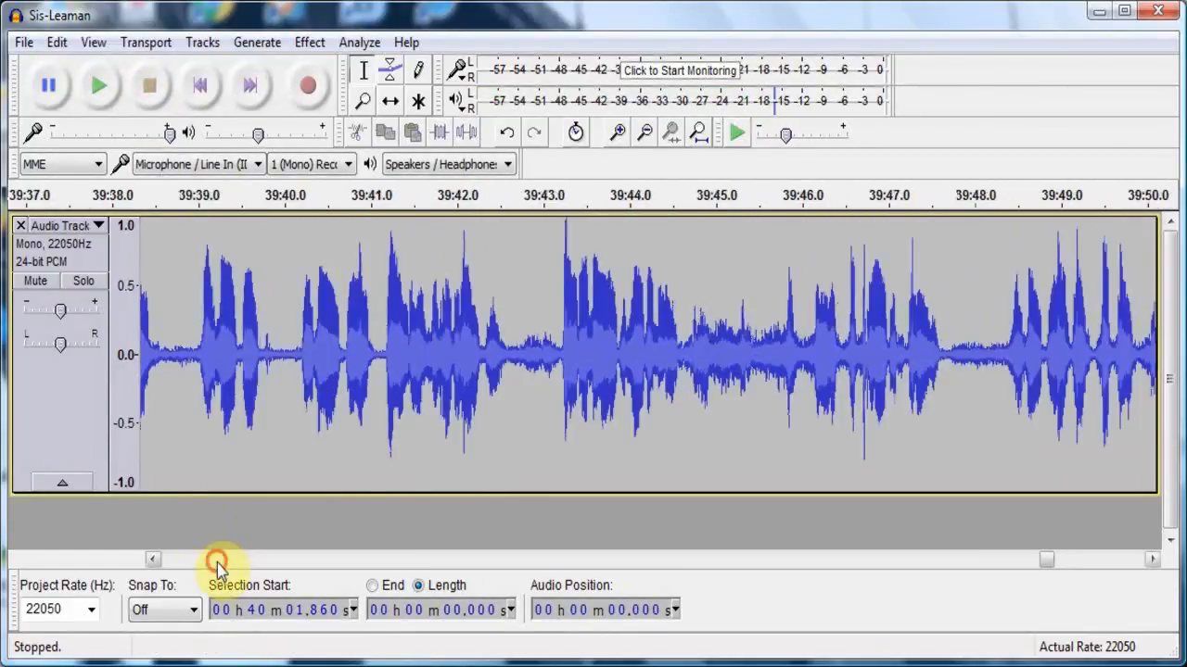
click(216, 560)
click(216, 561)
click(216, 561)
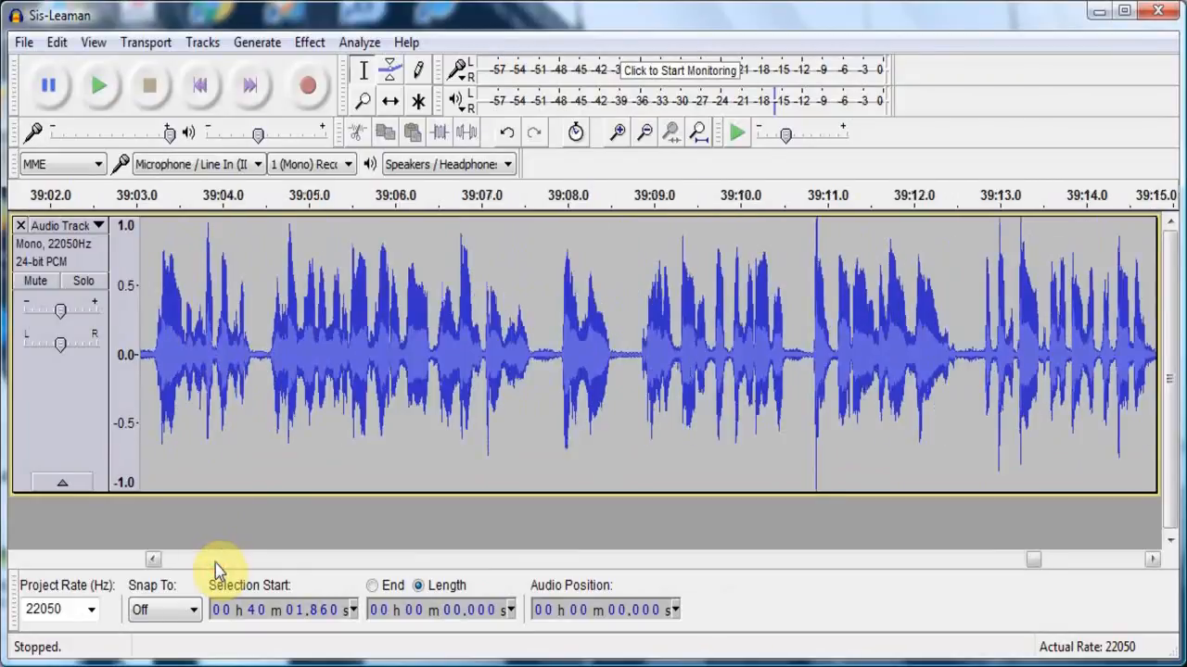
click(215, 562)
click(223, 416)
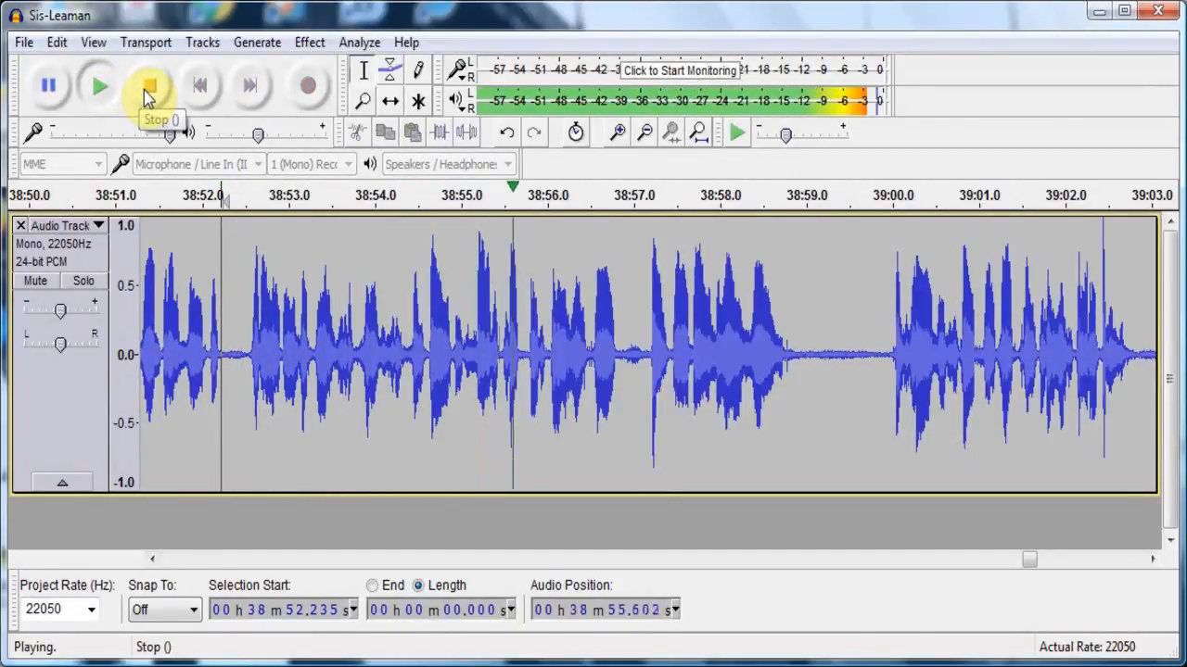
click(144, 90)
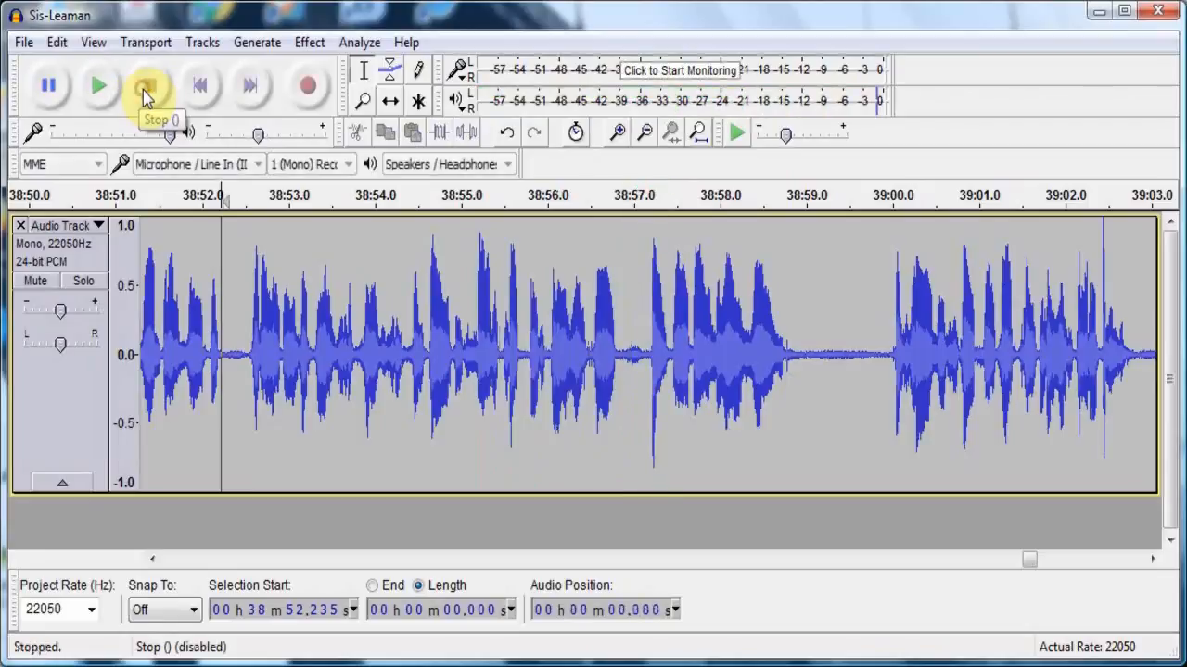
- Listen to the quieter passage and the start of the following speech, from about 38:05.2
click(206, 560)
click(206, 560)
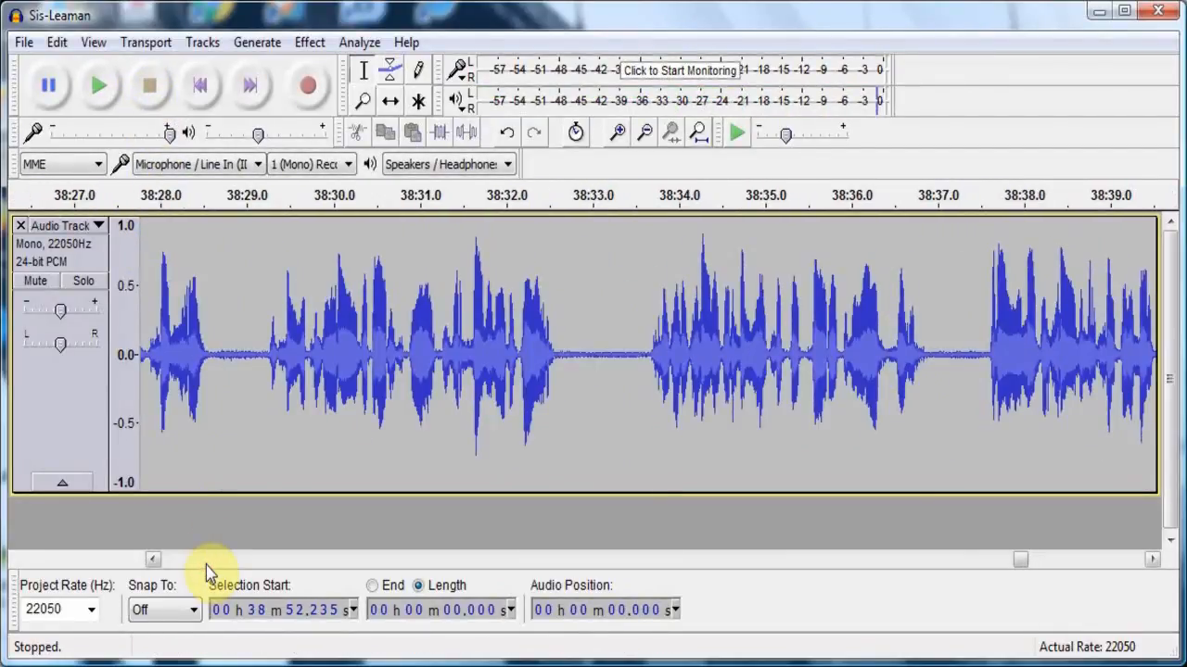
click(205, 560)
click(206, 560)
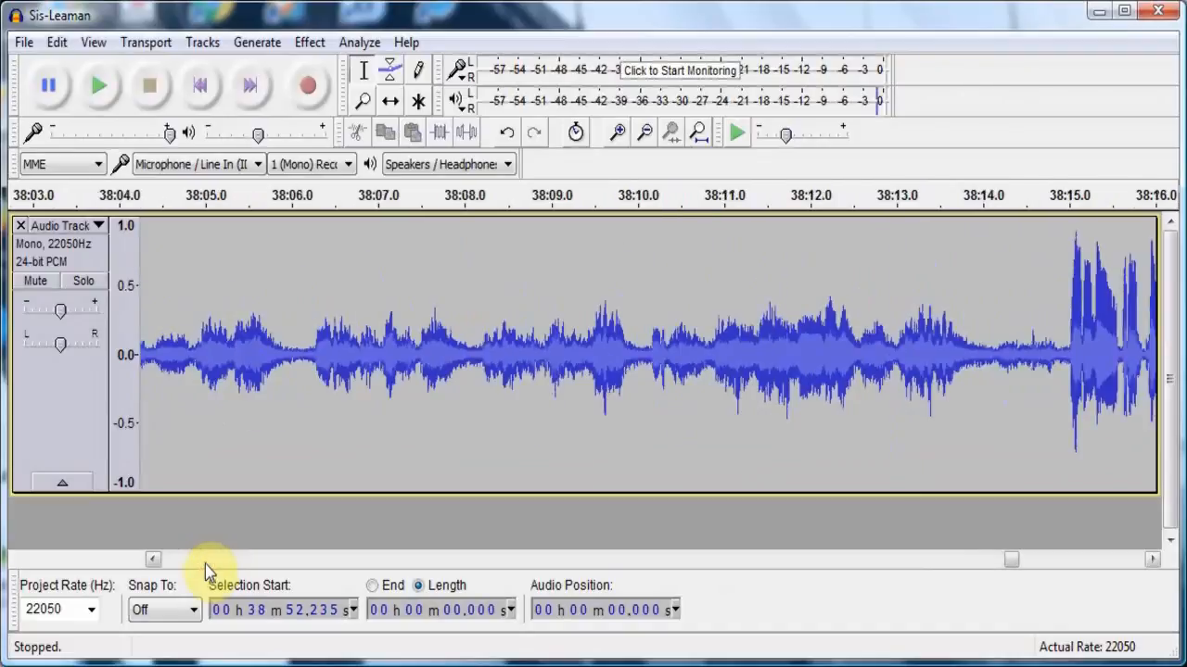
click(220, 408)
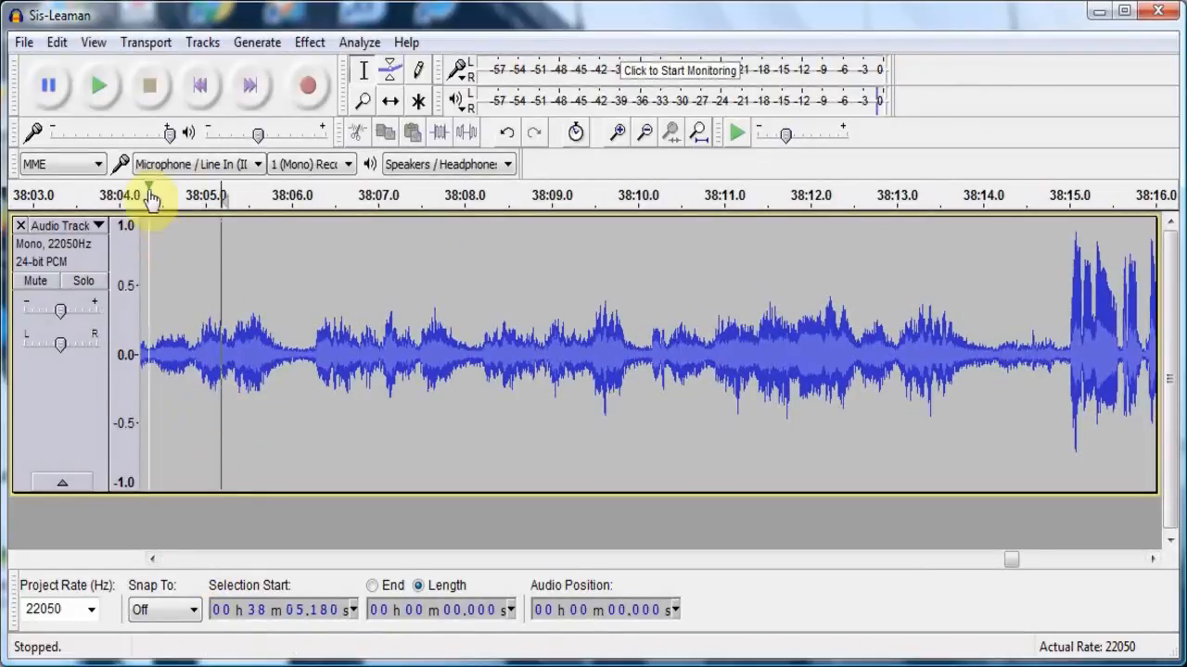
click(103, 89)
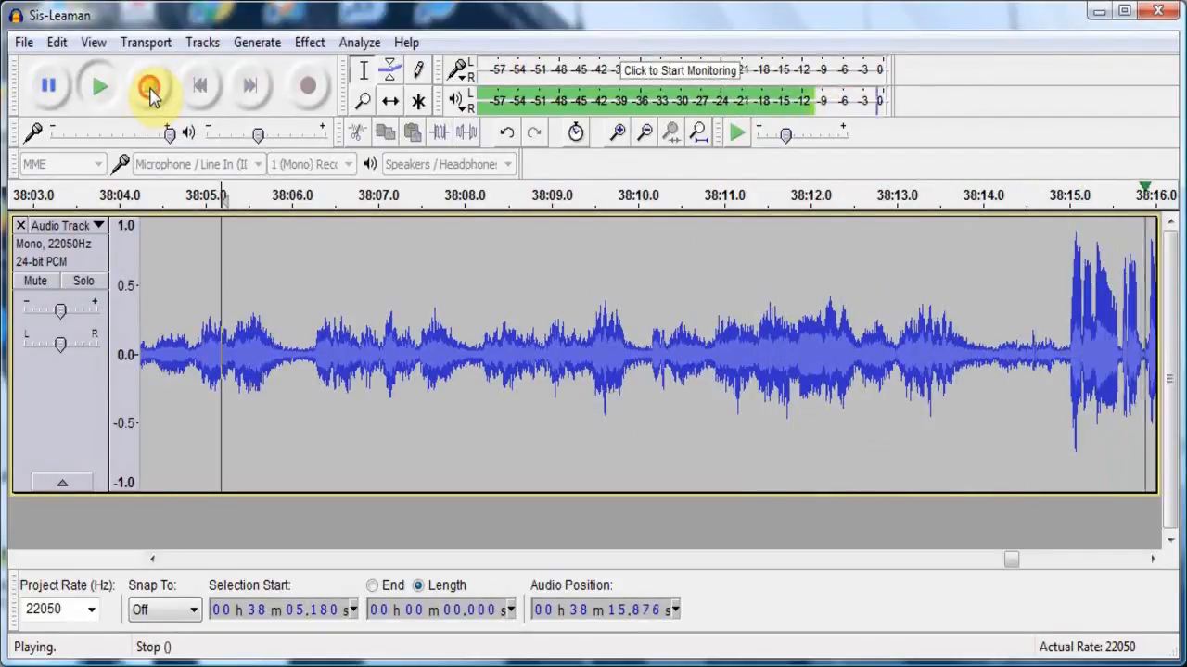
click(152, 90)
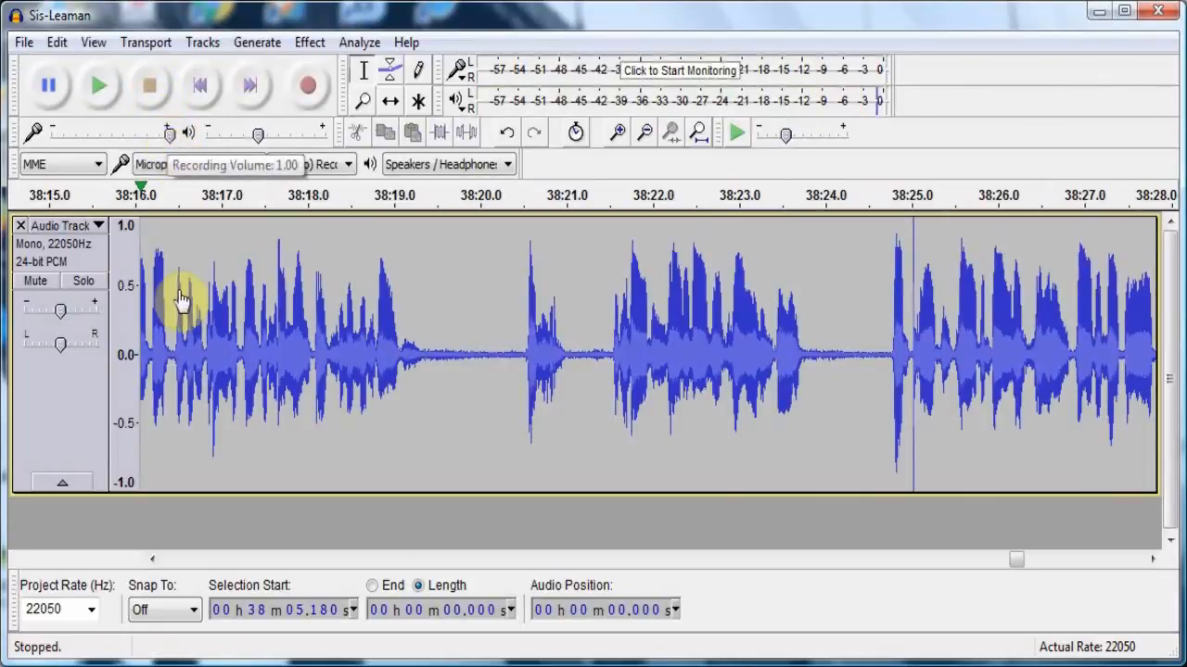
- Apply Fade In to about 9.4 seconds of quieter audio before the speech, starting at about 38:05.3, and place the cursor near the fade's start
click(165, 559)
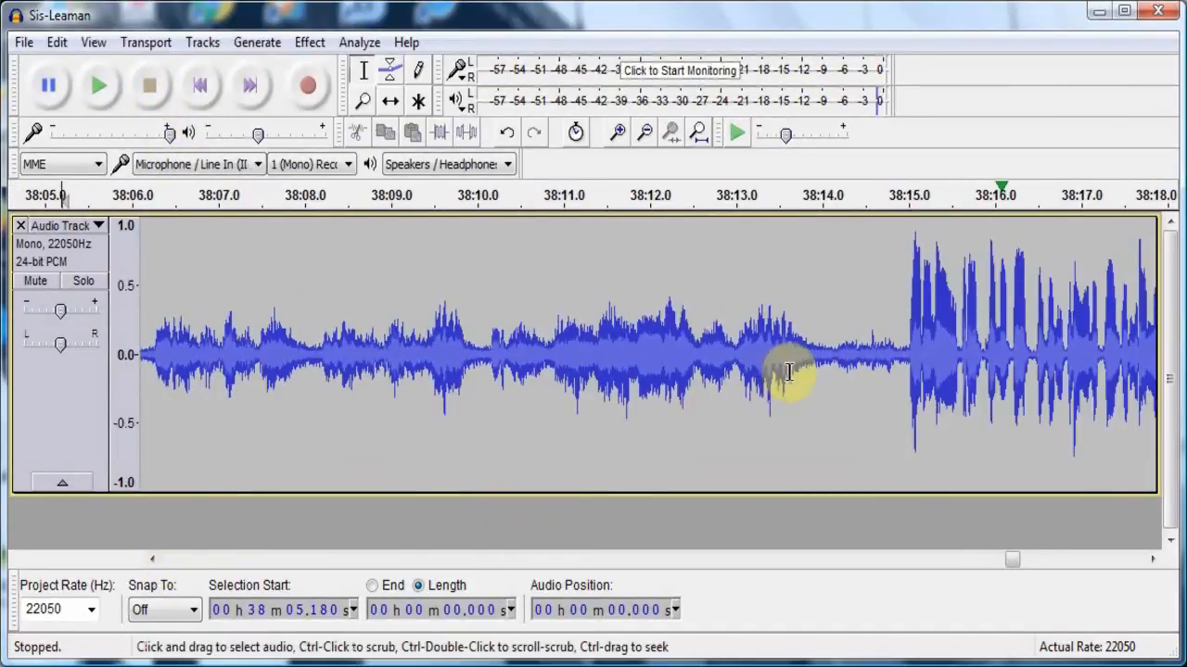
drag(885, 343, 254, 414)
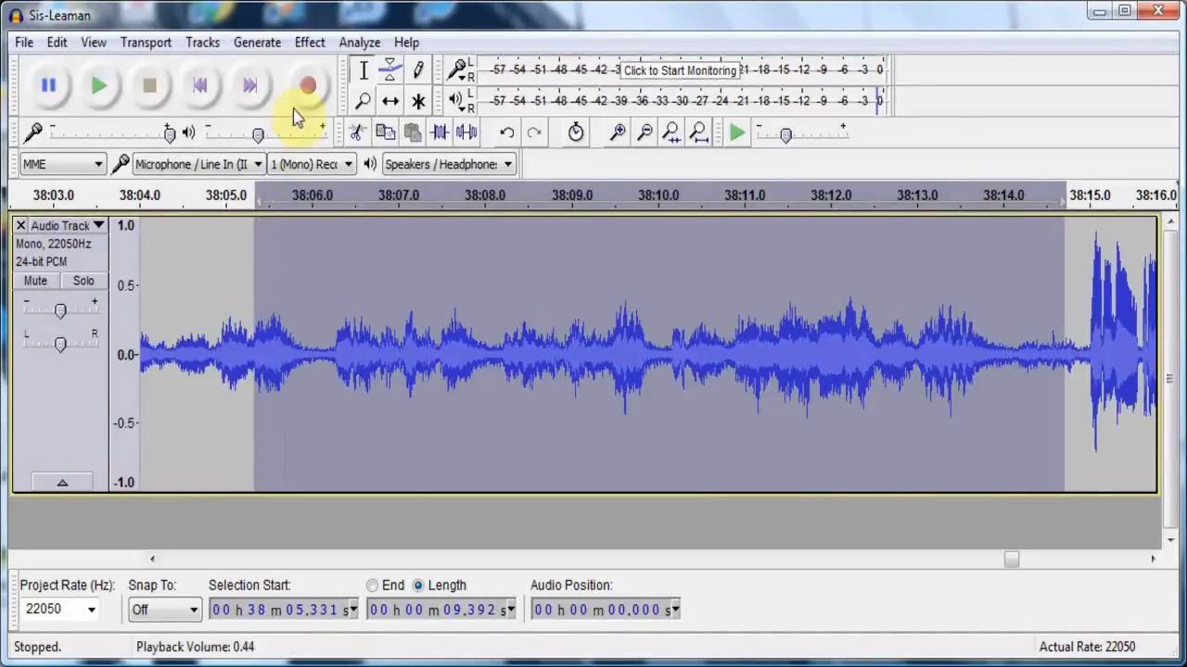
click(324, 44)
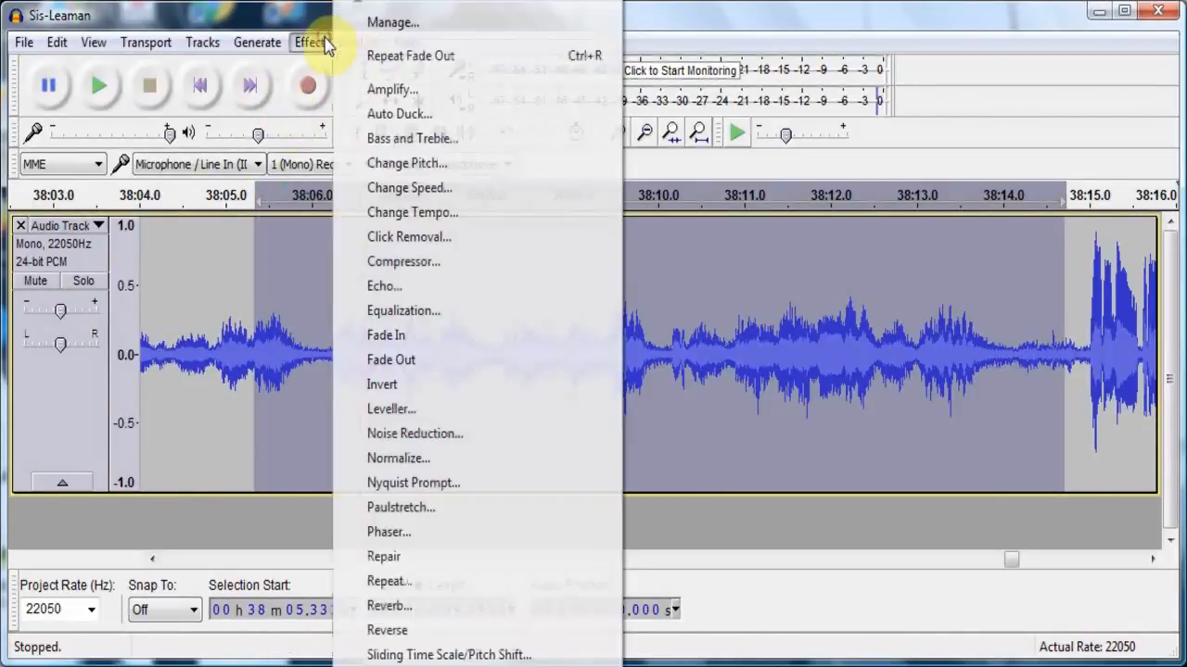
click(382, 335)
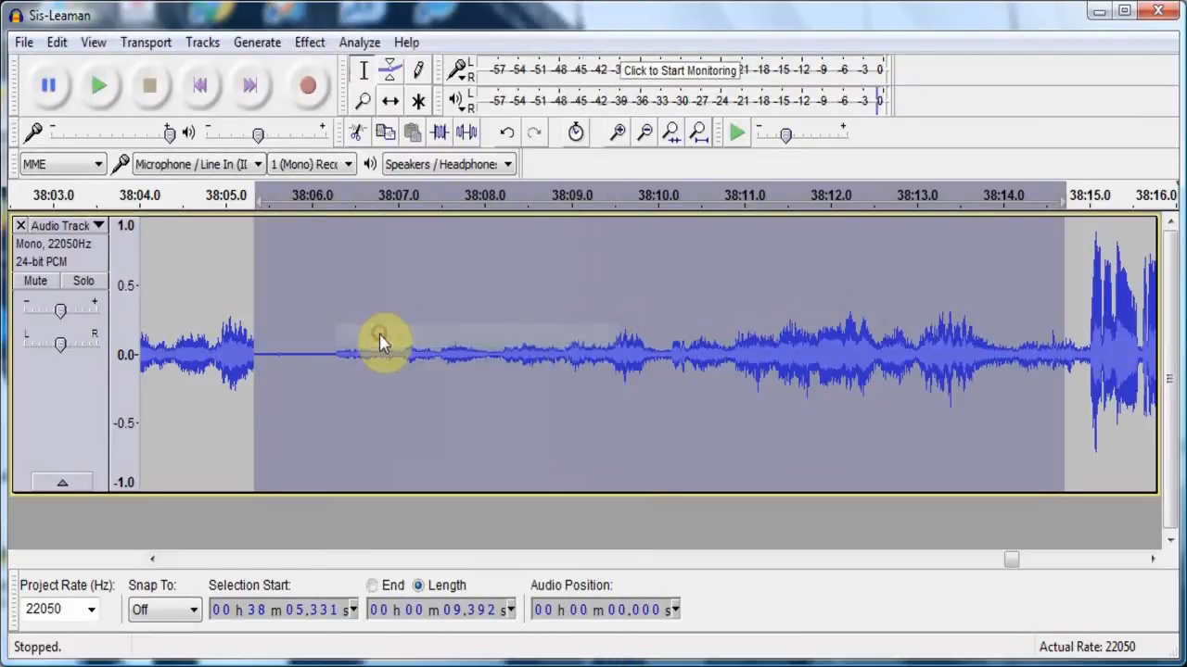
click(256, 353)
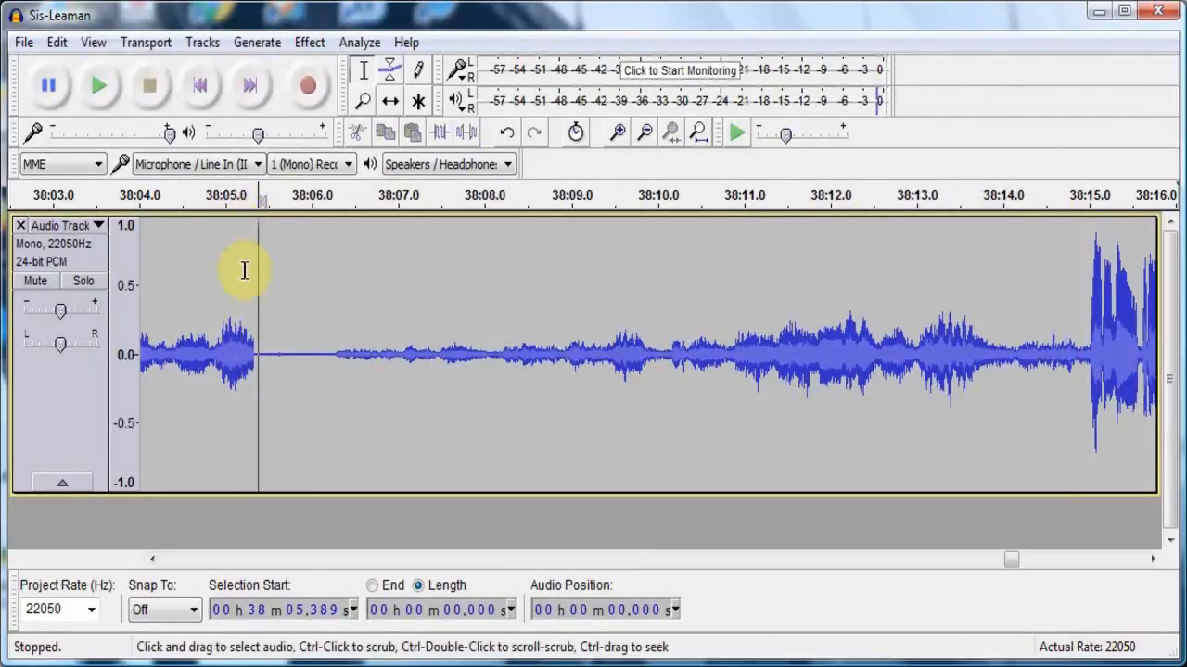
- Listen to the speech more than a minute before the fade-in, starting from about 36:54.9
click(237, 559)
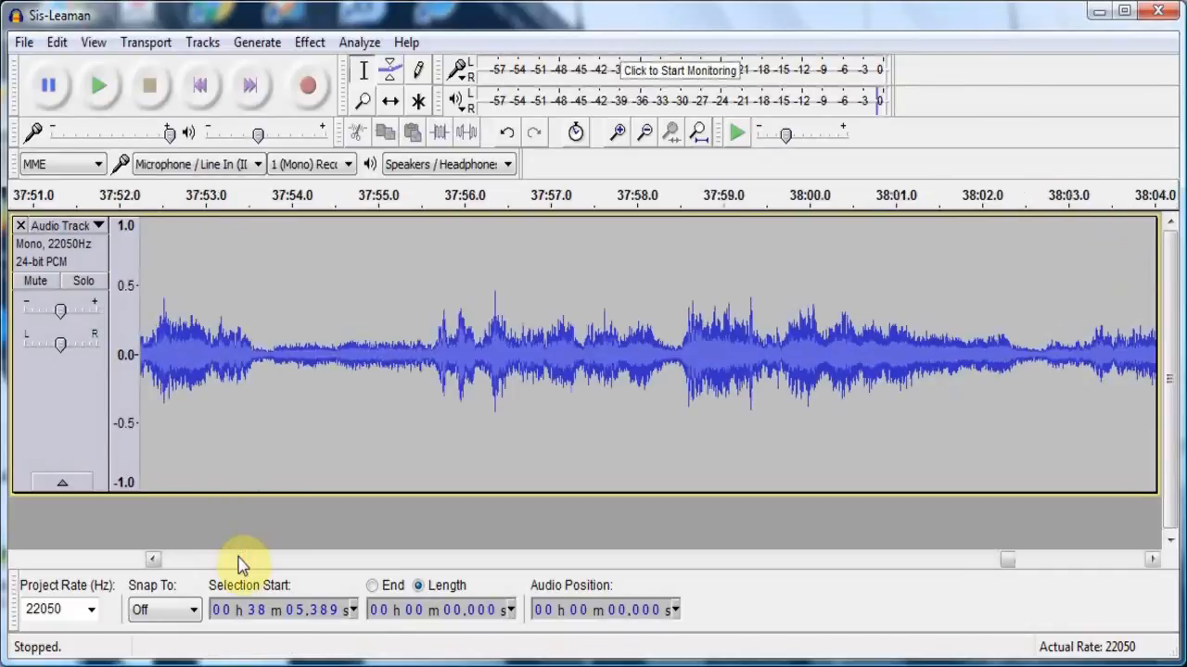
click(237, 559)
click(237, 559)
click(237, 559)
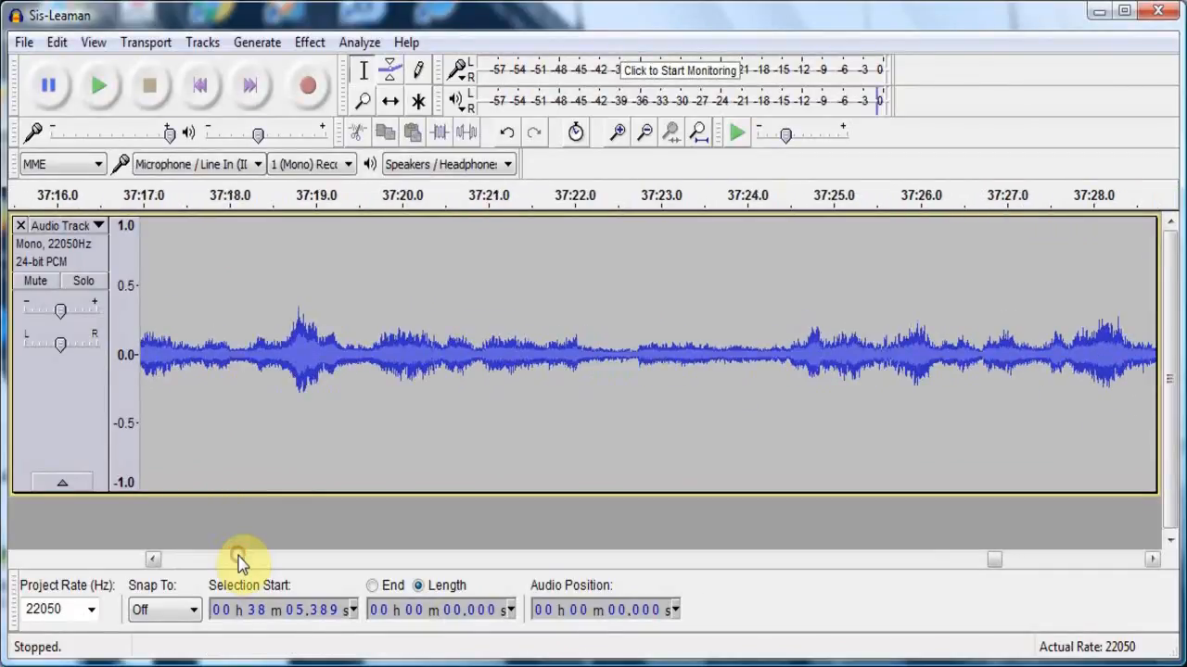
click(237, 559)
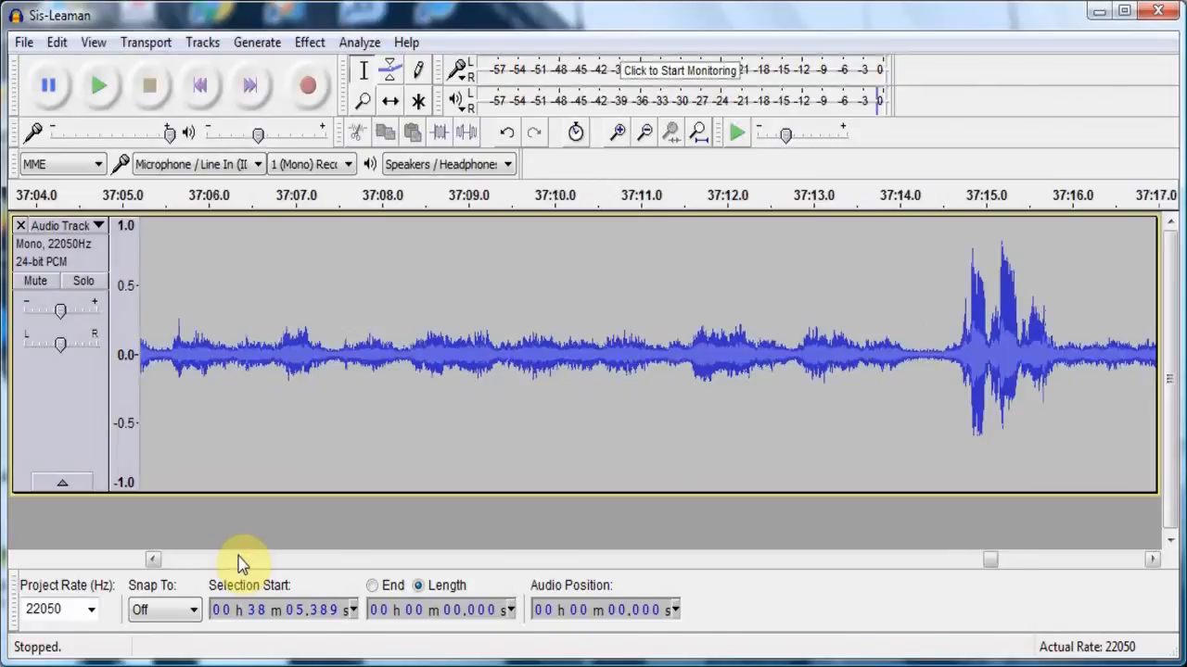
click(237, 559)
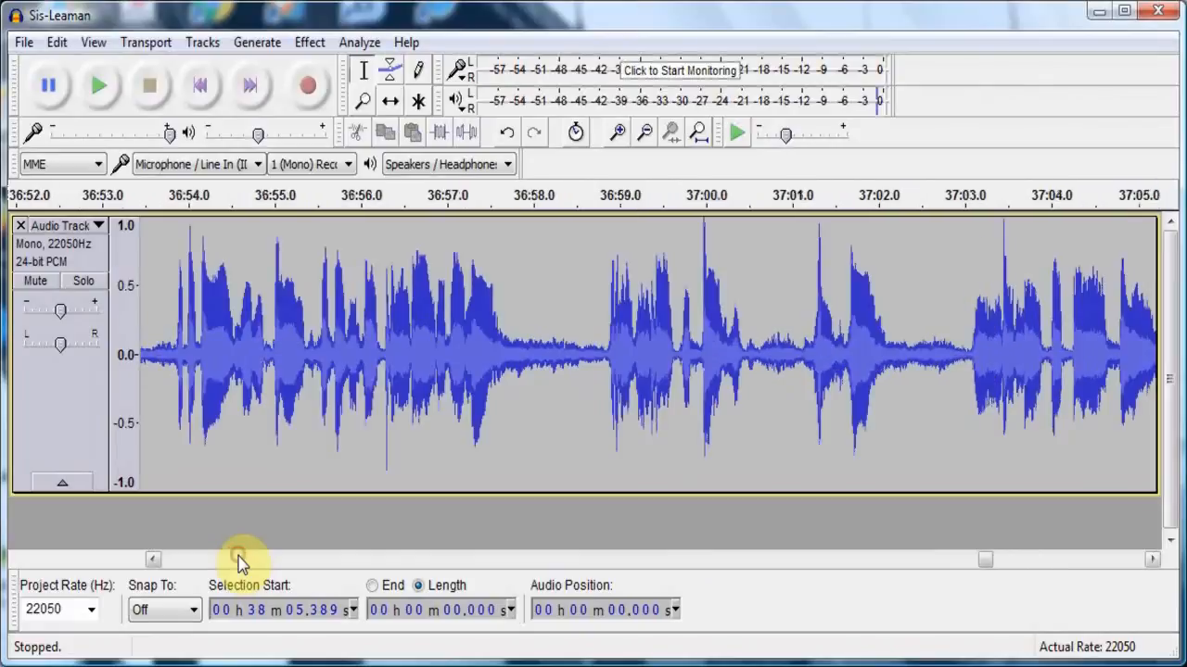
click(261, 459)
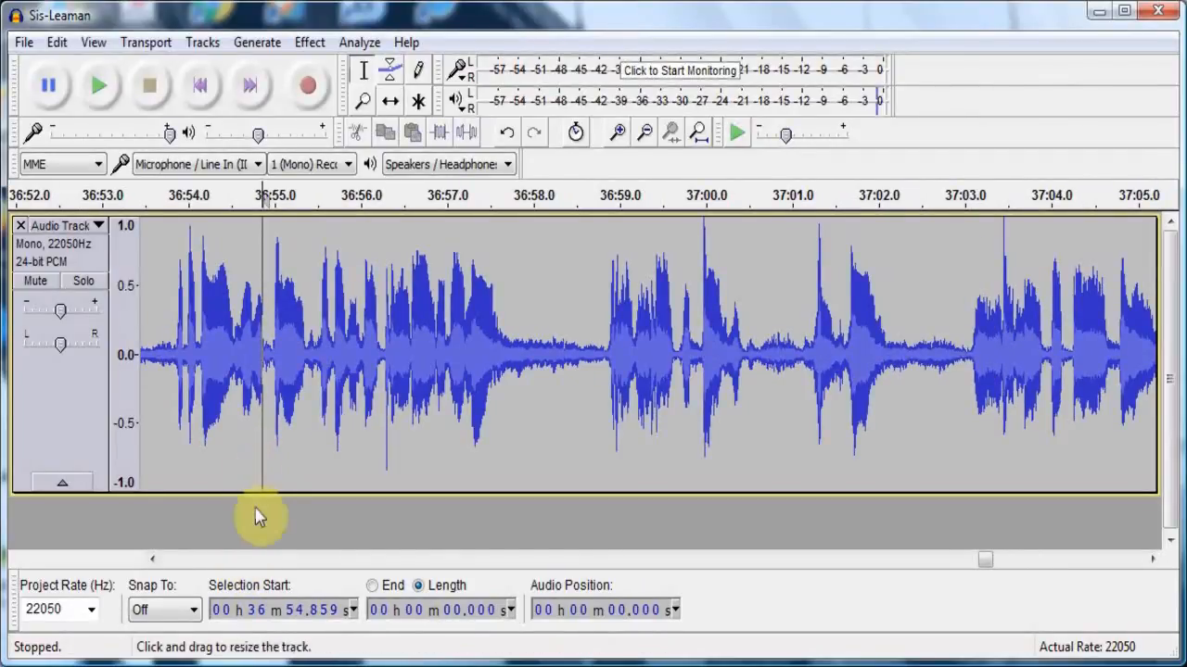
click(99, 90)
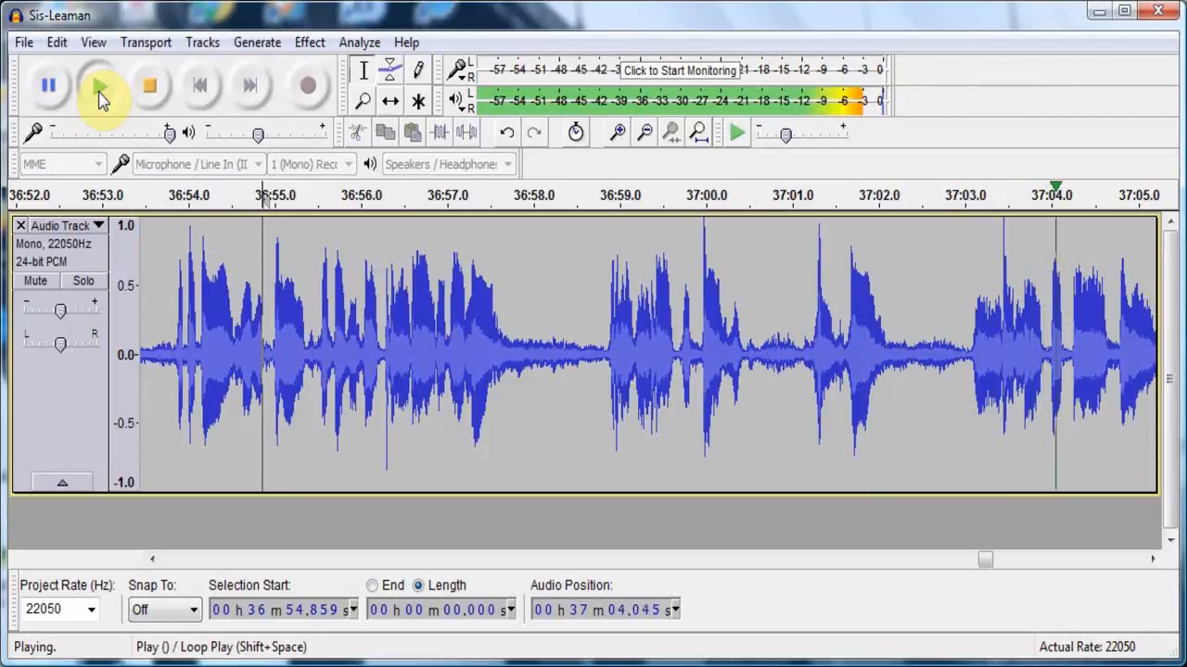
click(154, 102)
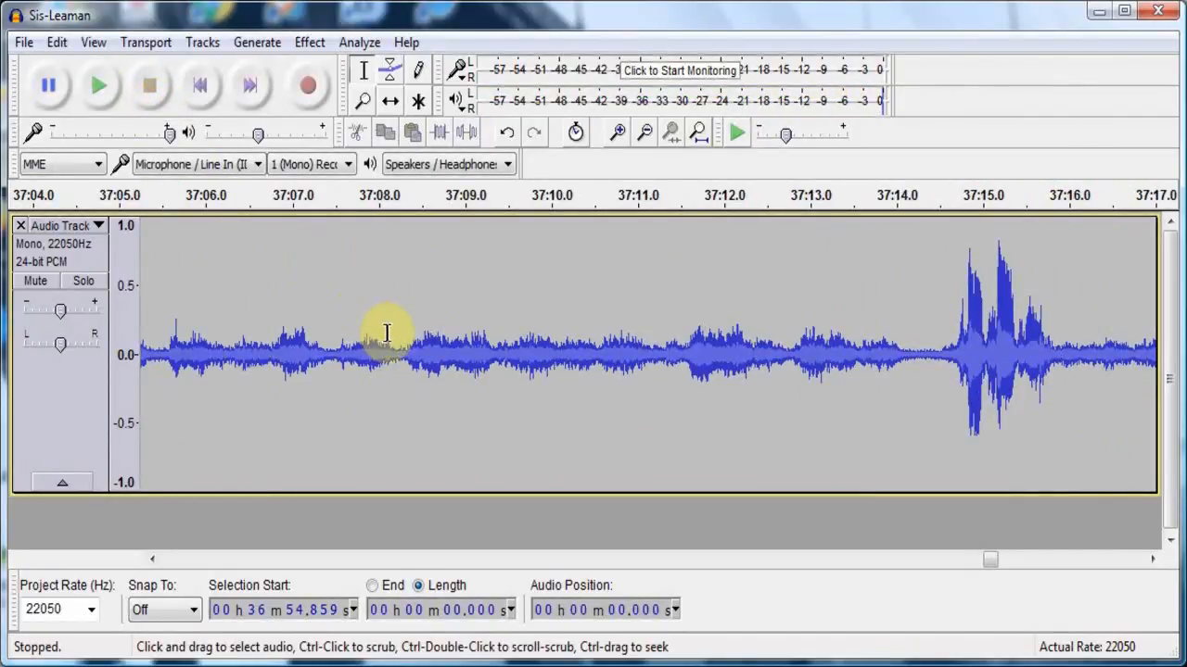
- Apply Fade Out to about 10.1 seconds of audio at the end of the speech, starting at about 36:58.1
key(shift)
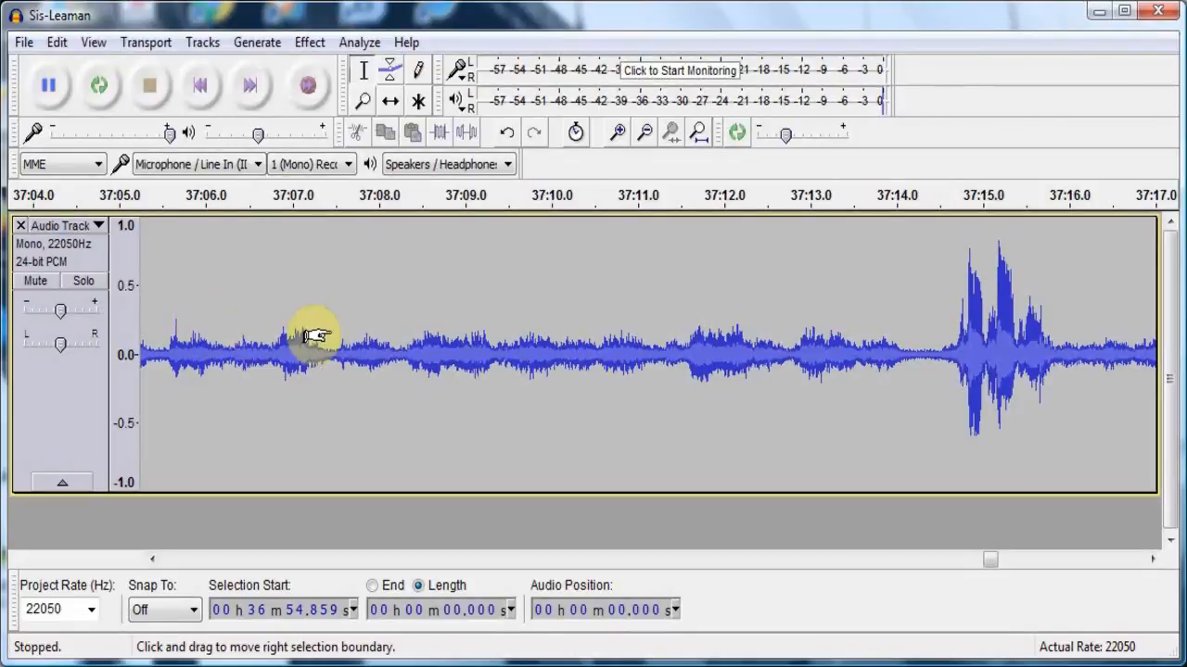
key(shift)
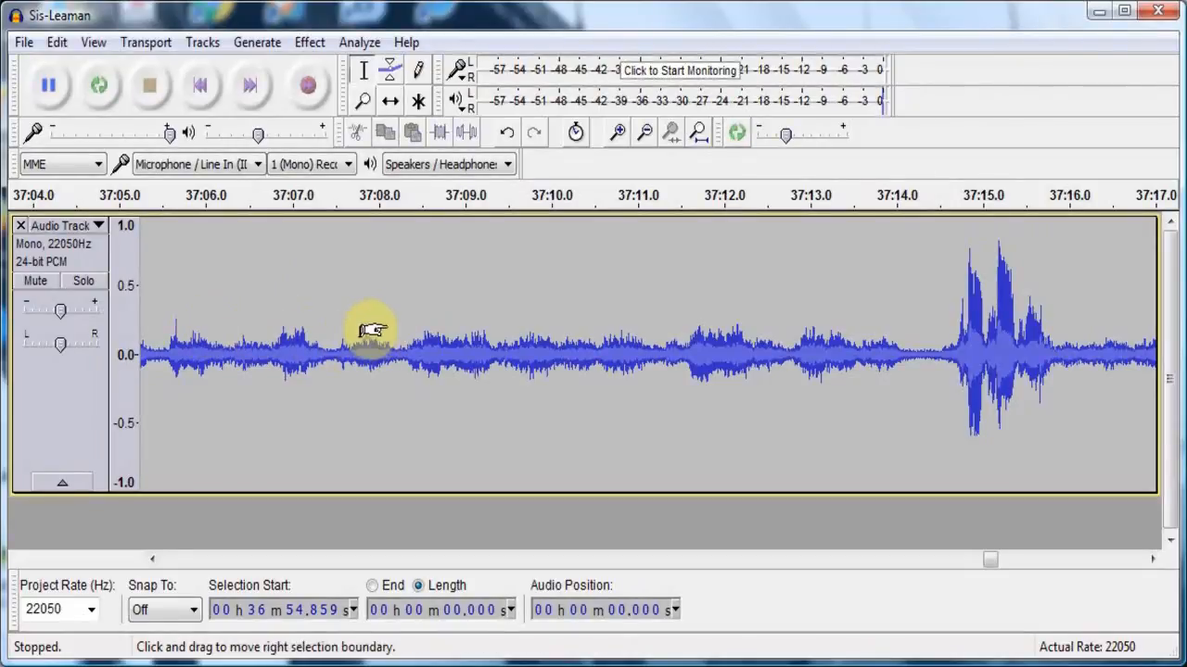
drag(393, 322, 150, 317)
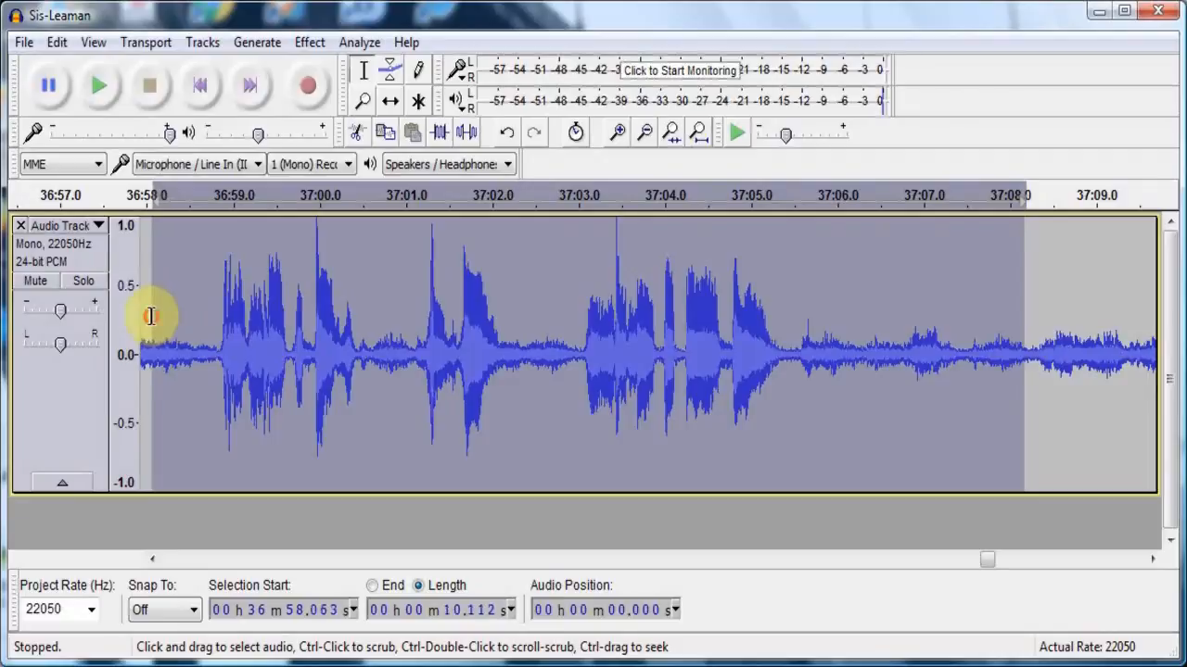
click(307, 44)
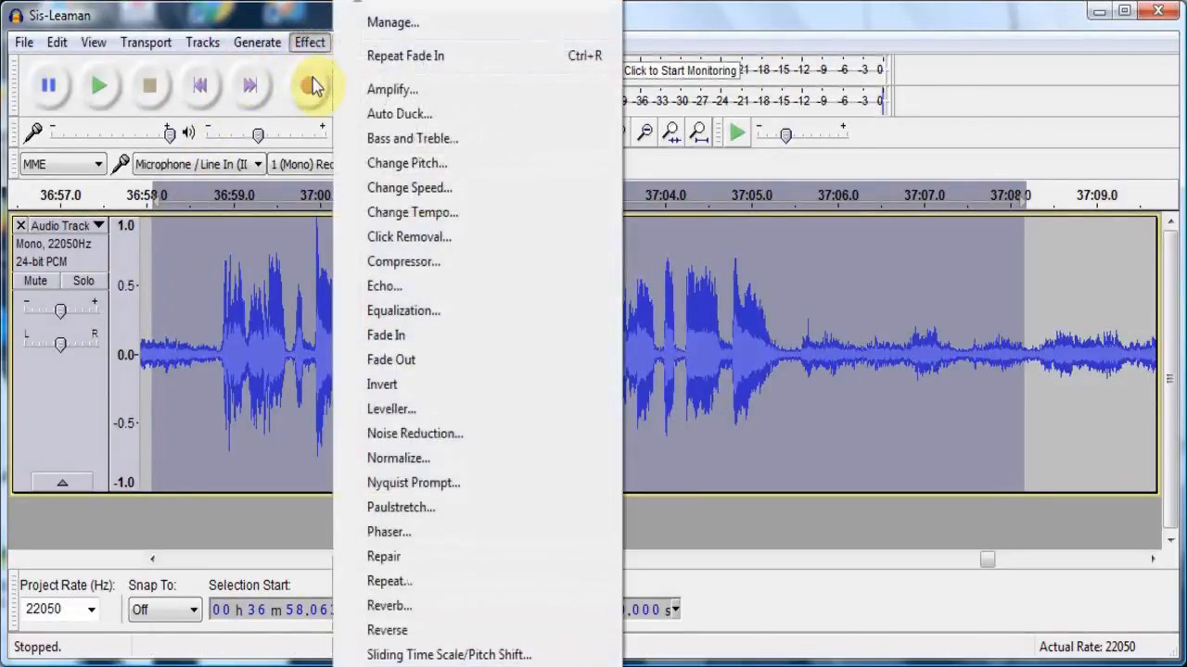
click(393, 362)
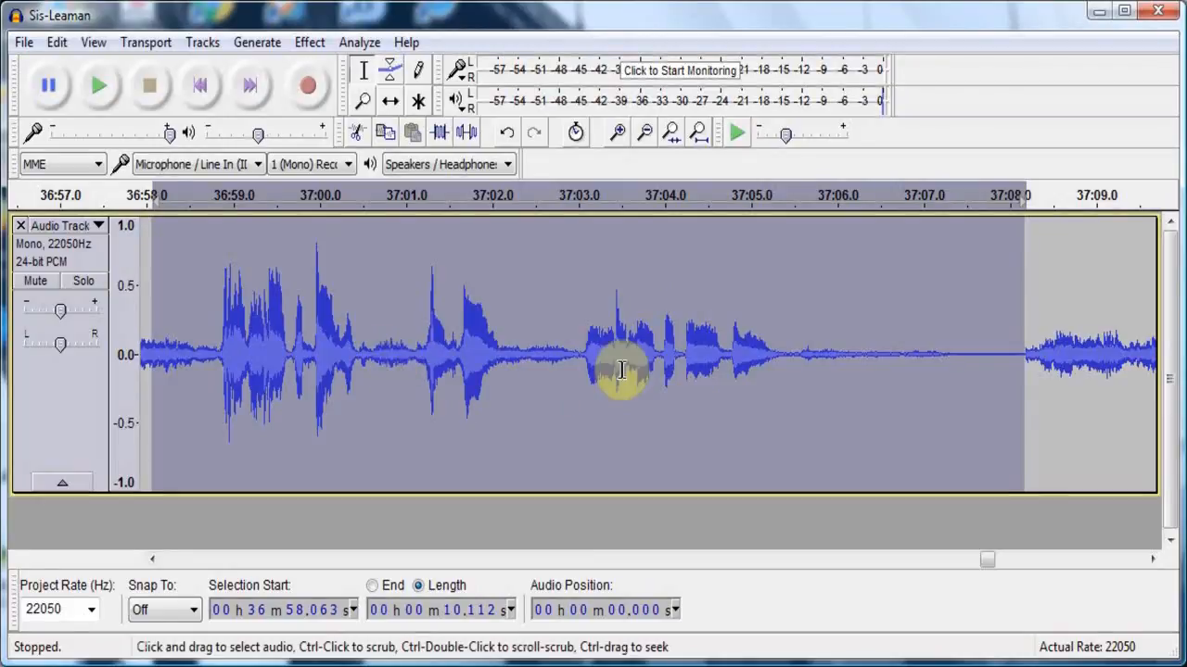
- Delete about 57.5 seconds of audio from about 37:08.0, near the fade-out's end, to the fade-in's start, and play back from the cut
click(1009, 364)
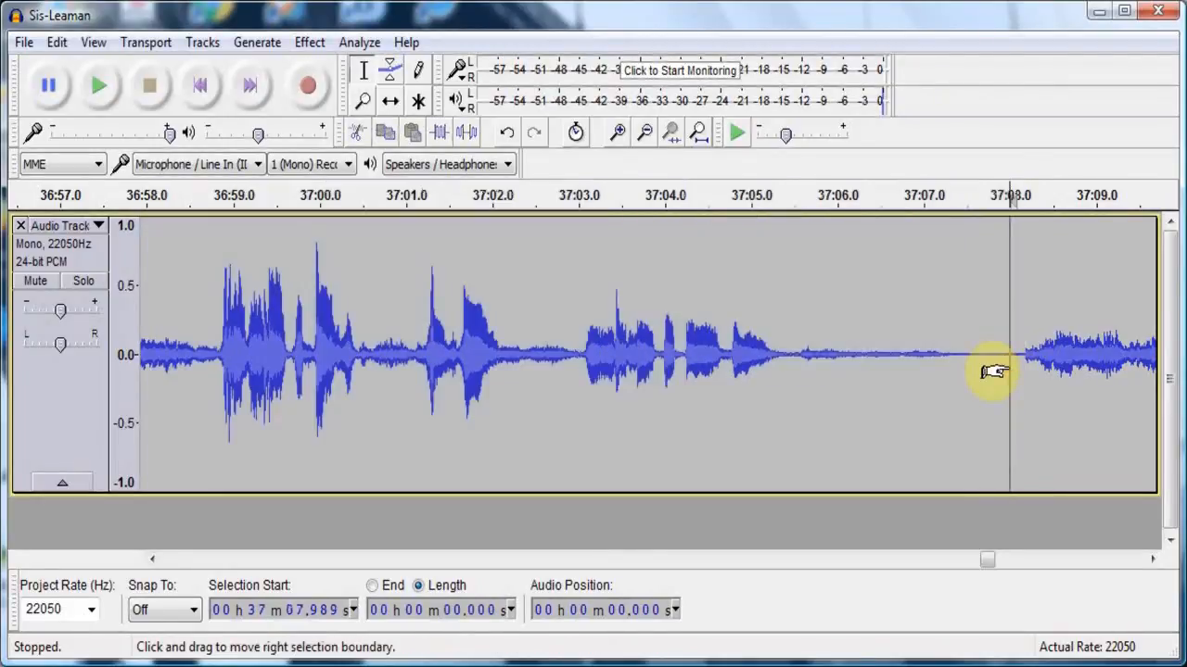
drag(1006, 369, 813, 452)
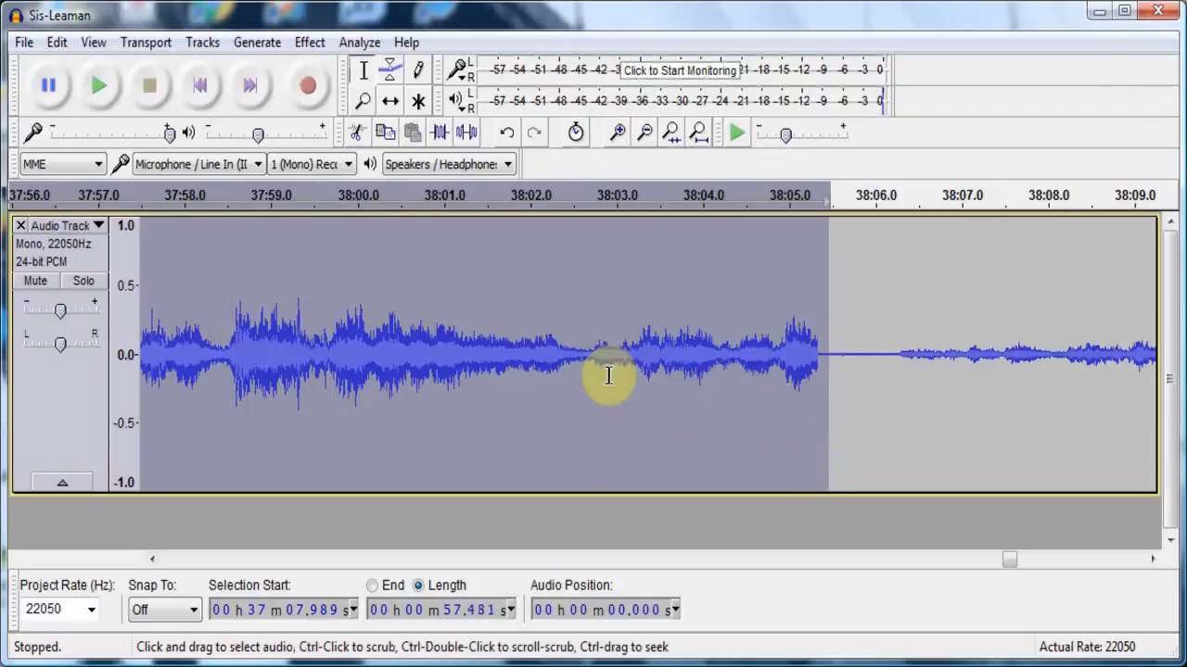
click(57, 41)
click(91, 151)
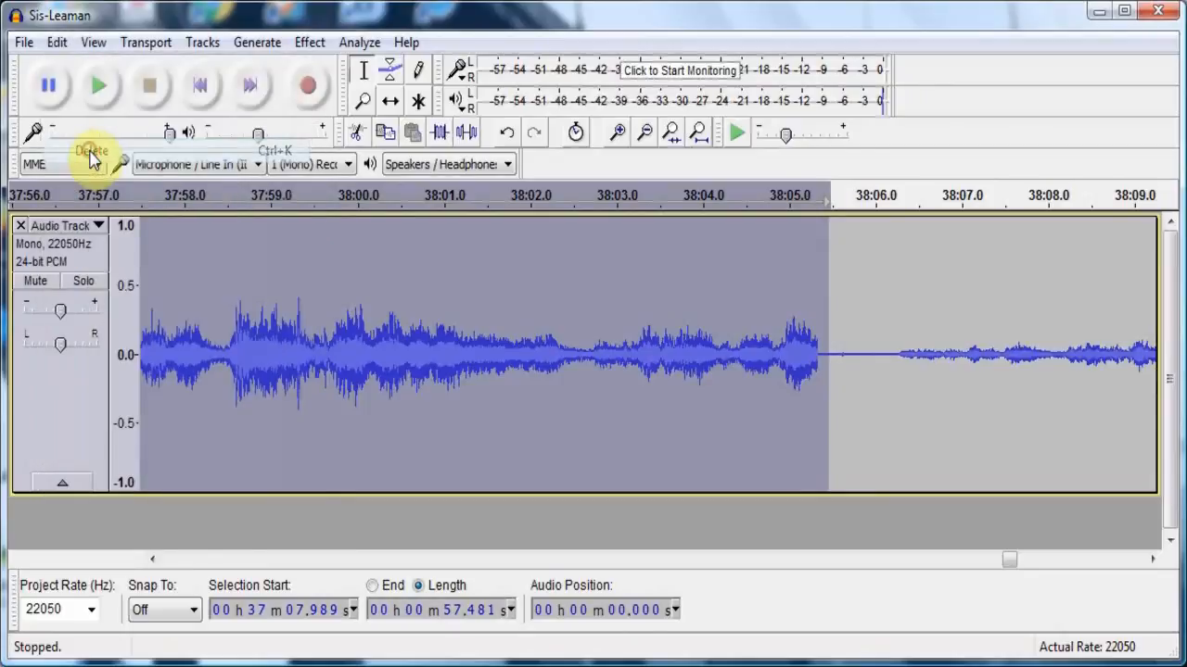
click(92, 96)
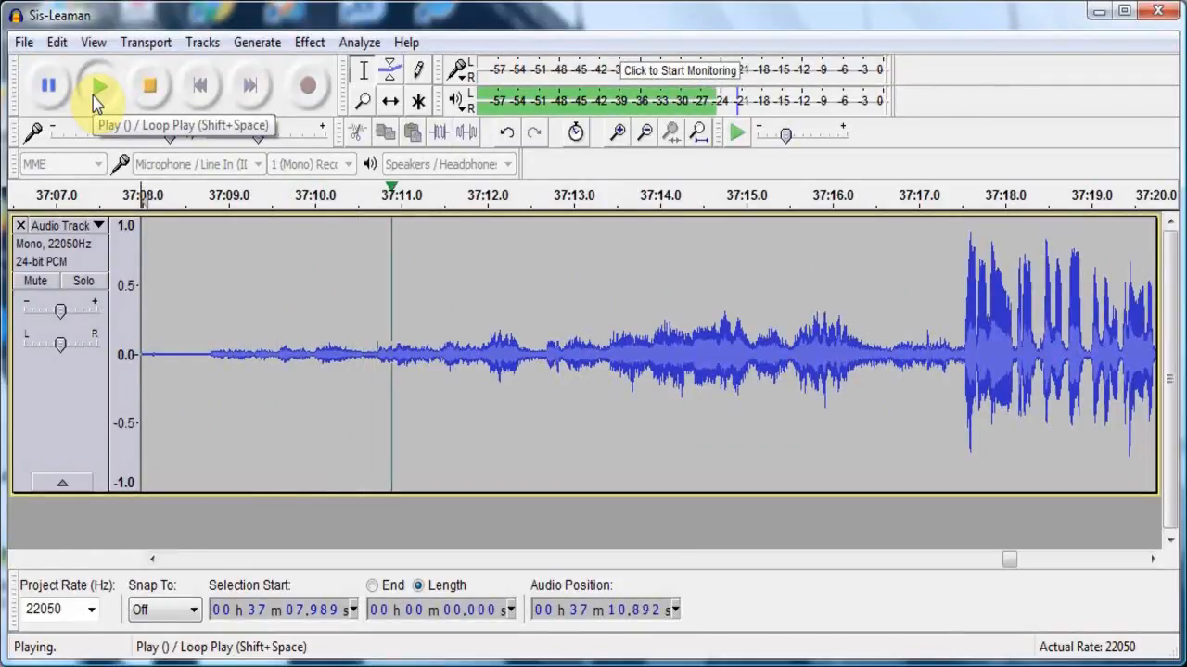
click(149, 95)
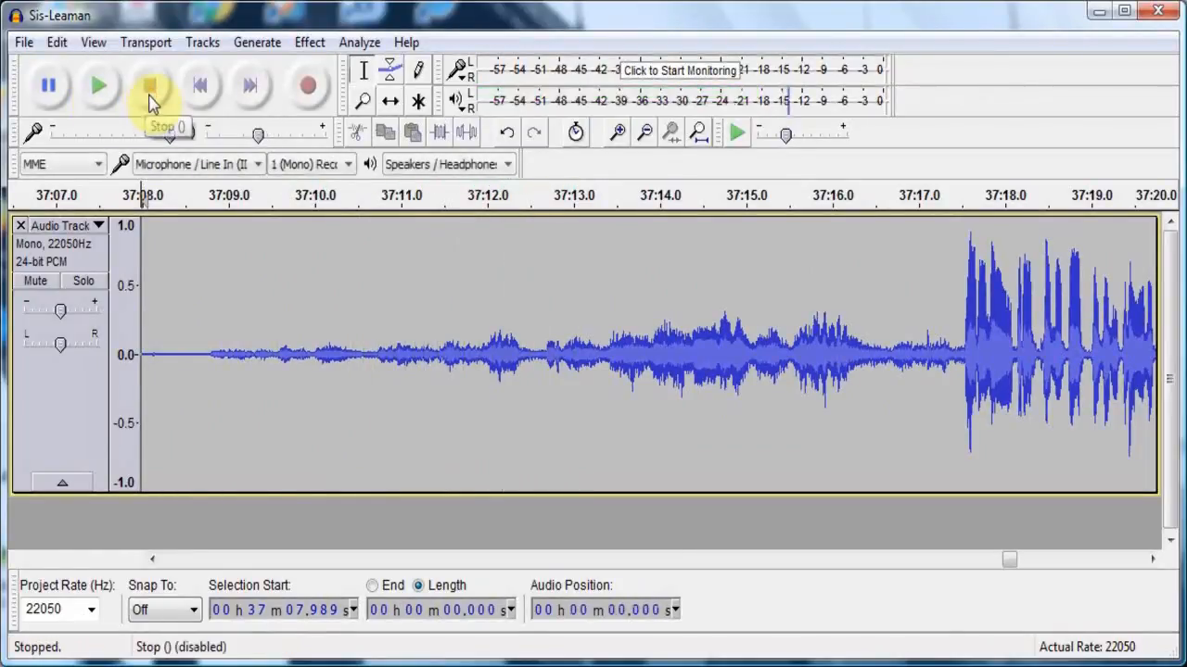
- Examine the waveform more than two minutes back from the cut and listen to the quieter voice from about 34:25.2
click(257, 560)
click(258, 560)
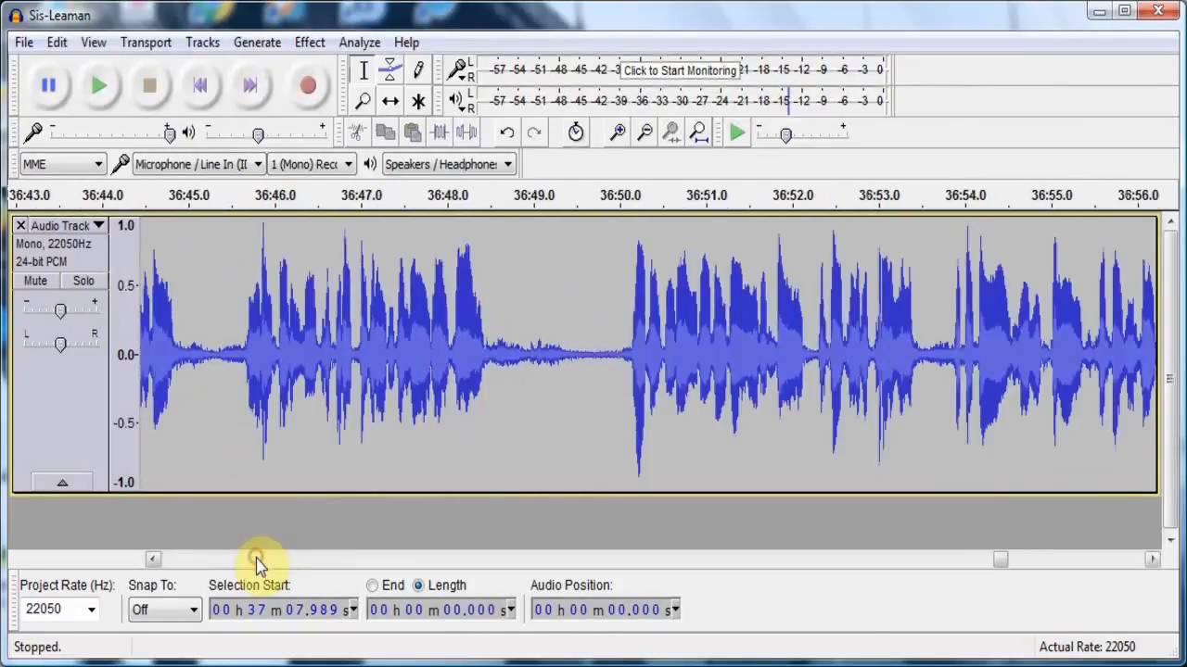
click(258, 560)
click(258, 560)
click(258, 560)
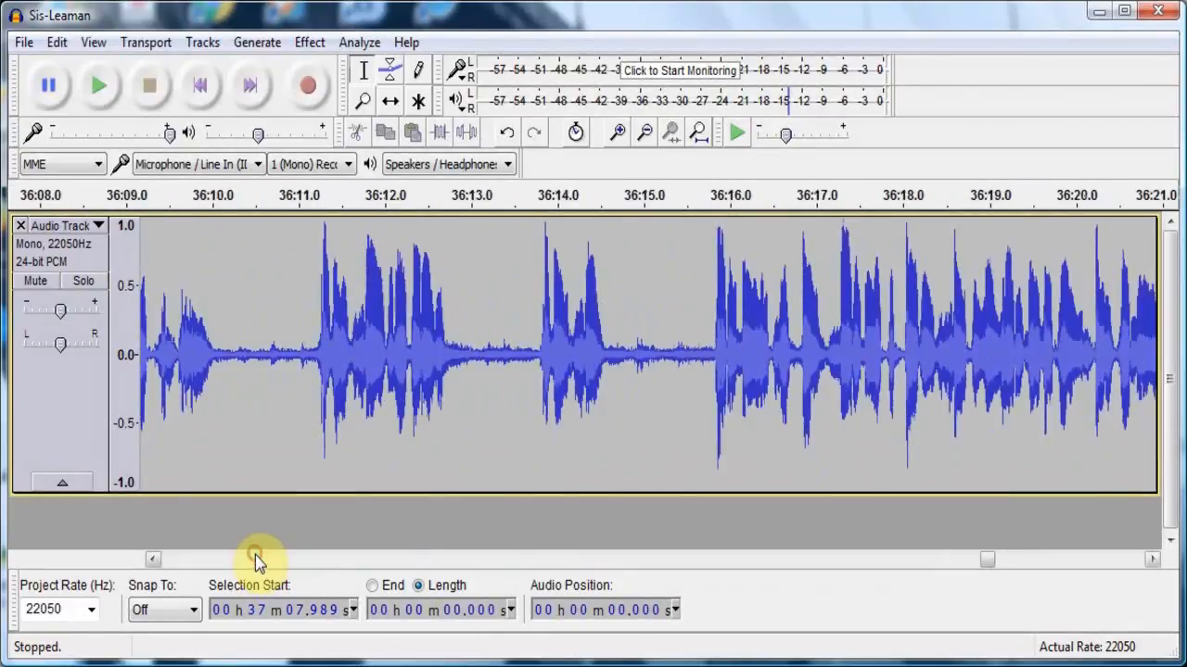
click(258, 560)
click(257, 560)
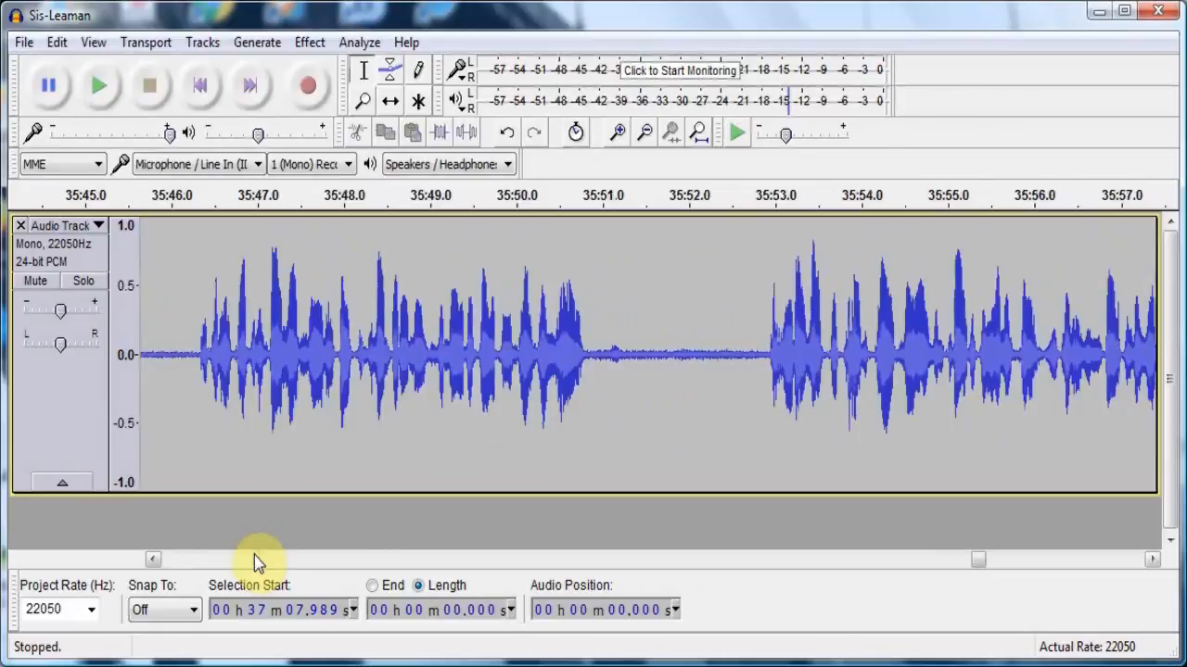
click(256, 559)
click(255, 560)
click(255, 559)
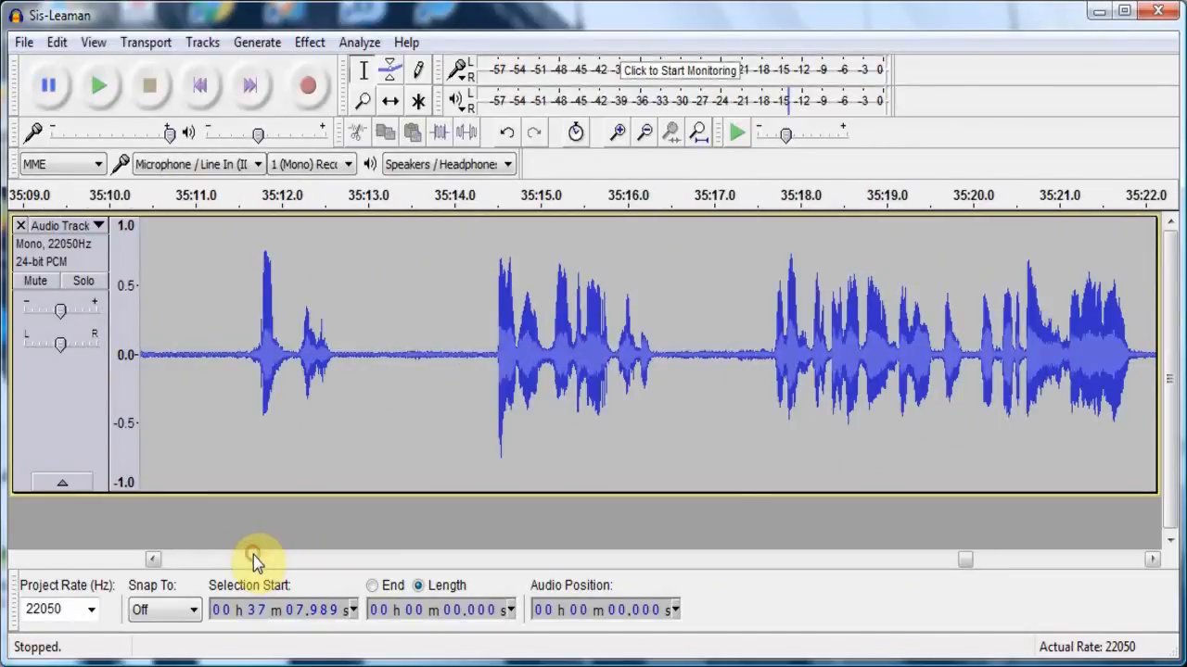
click(254, 558)
click(254, 557)
click(254, 556)
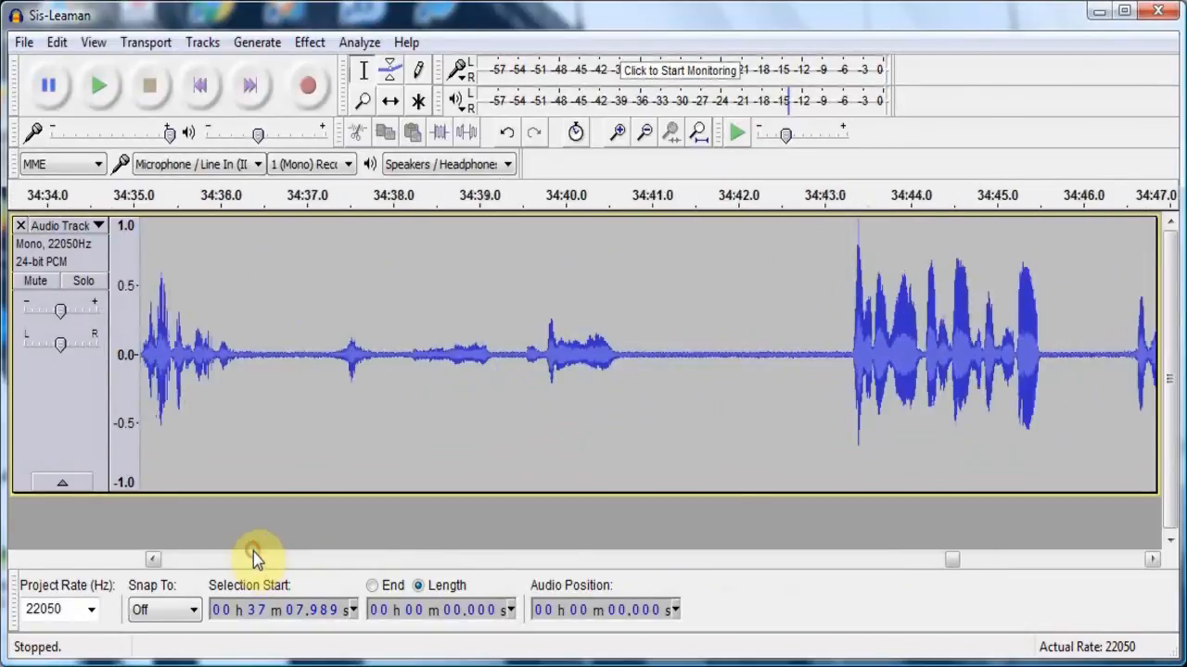
click(254, 559)
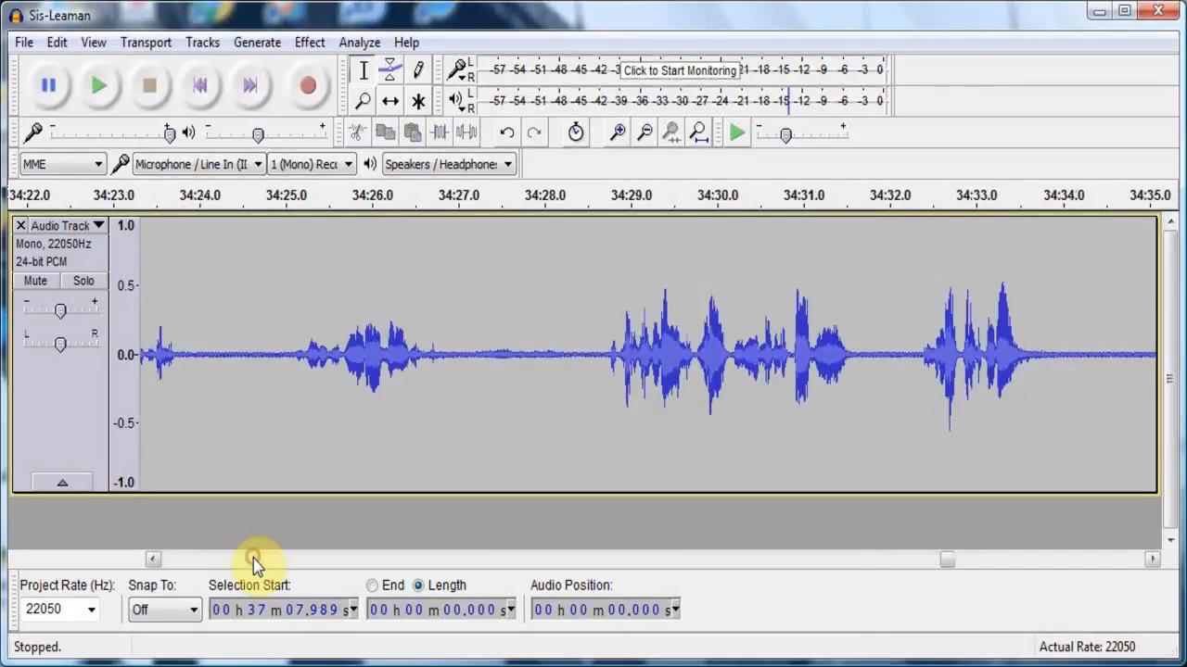
click(298, 428)
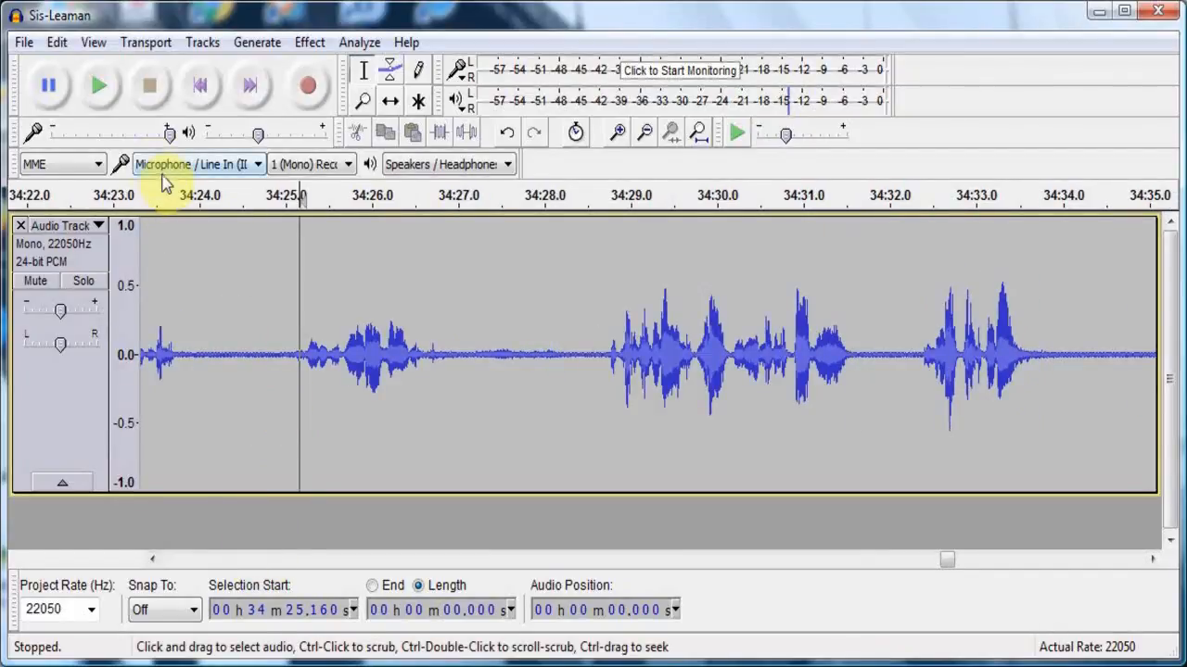
click(108, 97)
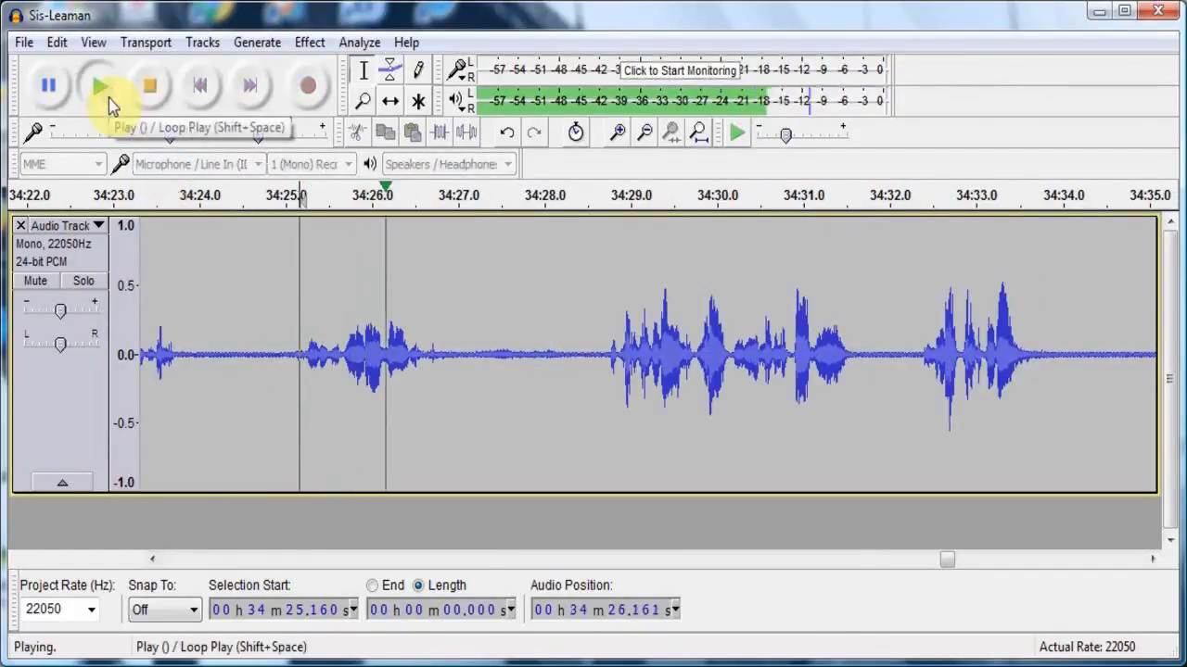
click(151, 87)
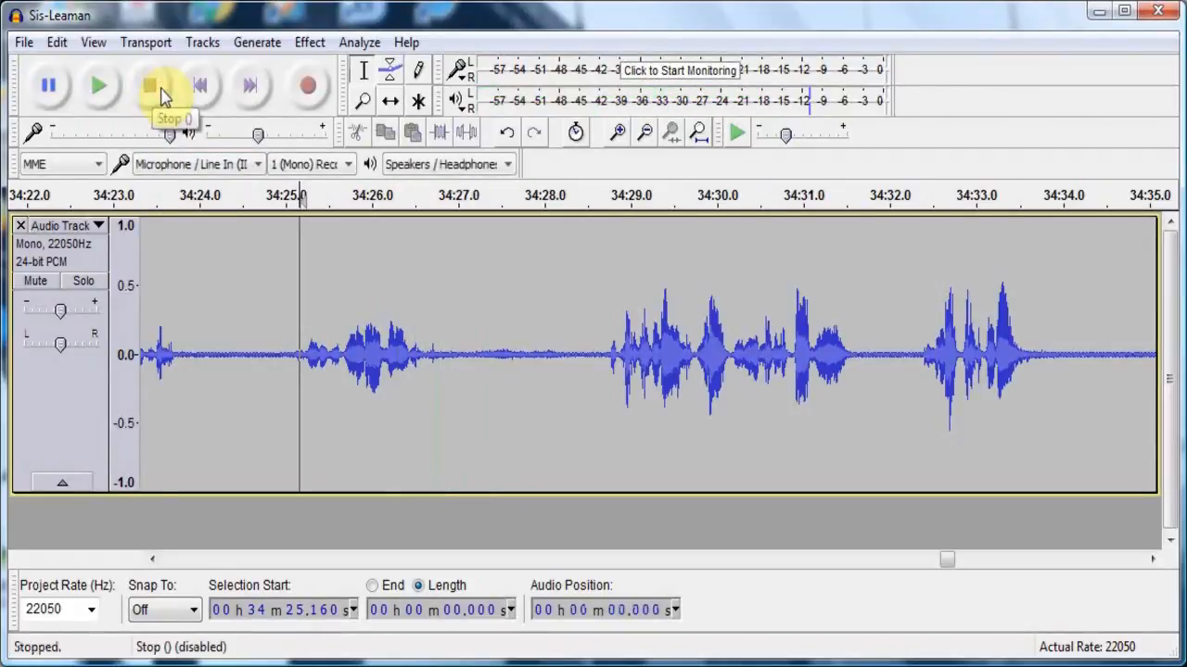
- Listen to the speech a minute further back, starting from about 33:25.4
click(228, 559)
click(227, 559)
click(226, 559)
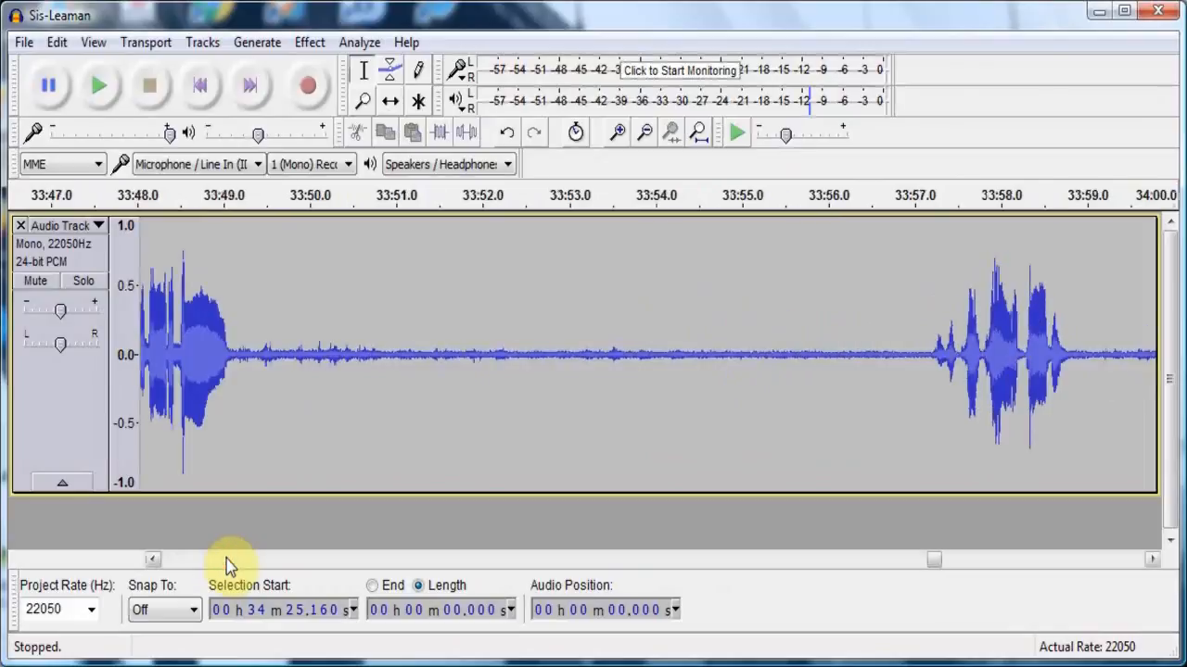
click(226, 559)
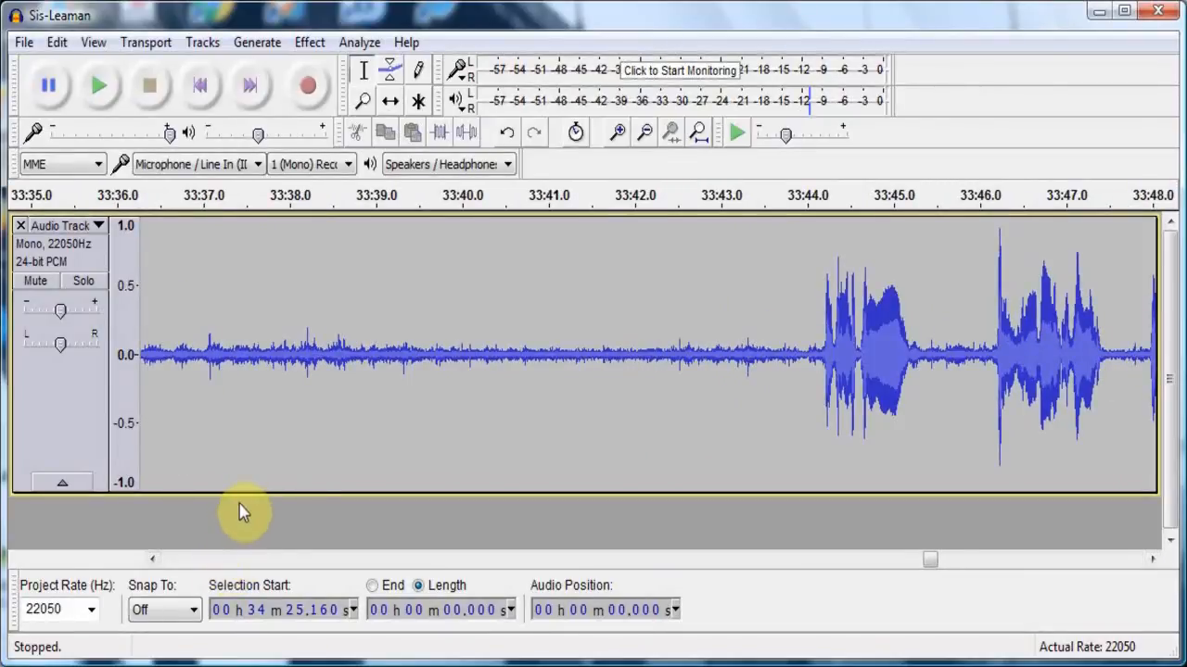
click(232, 559)
click(217, 408)
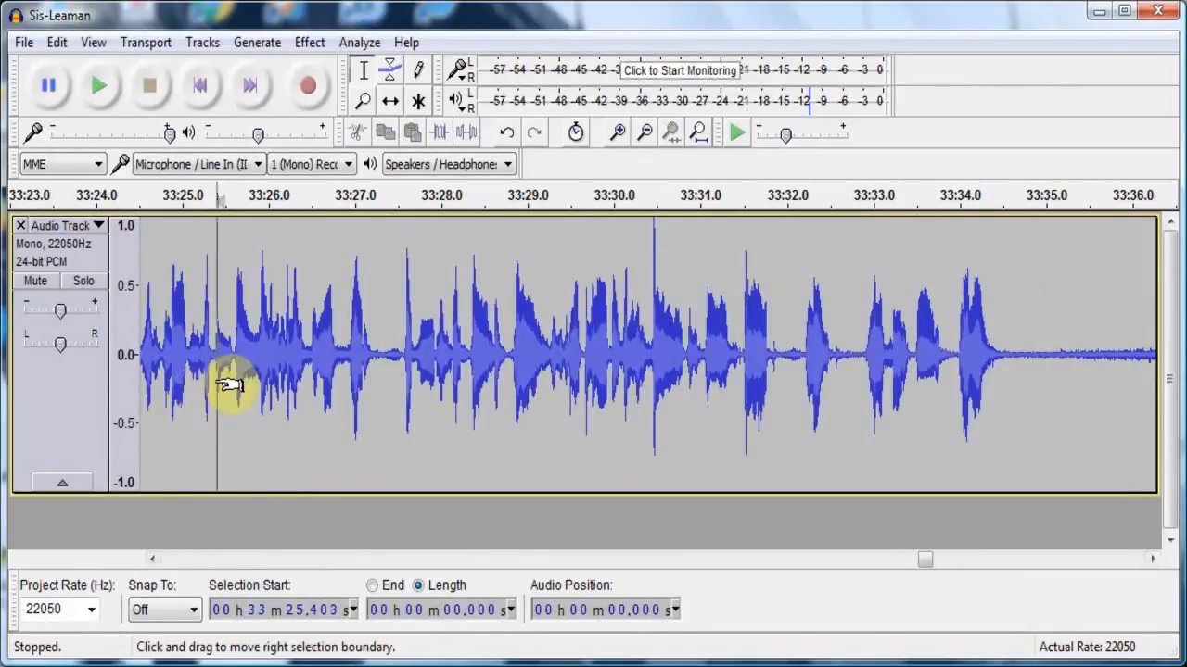
click(104, 89)
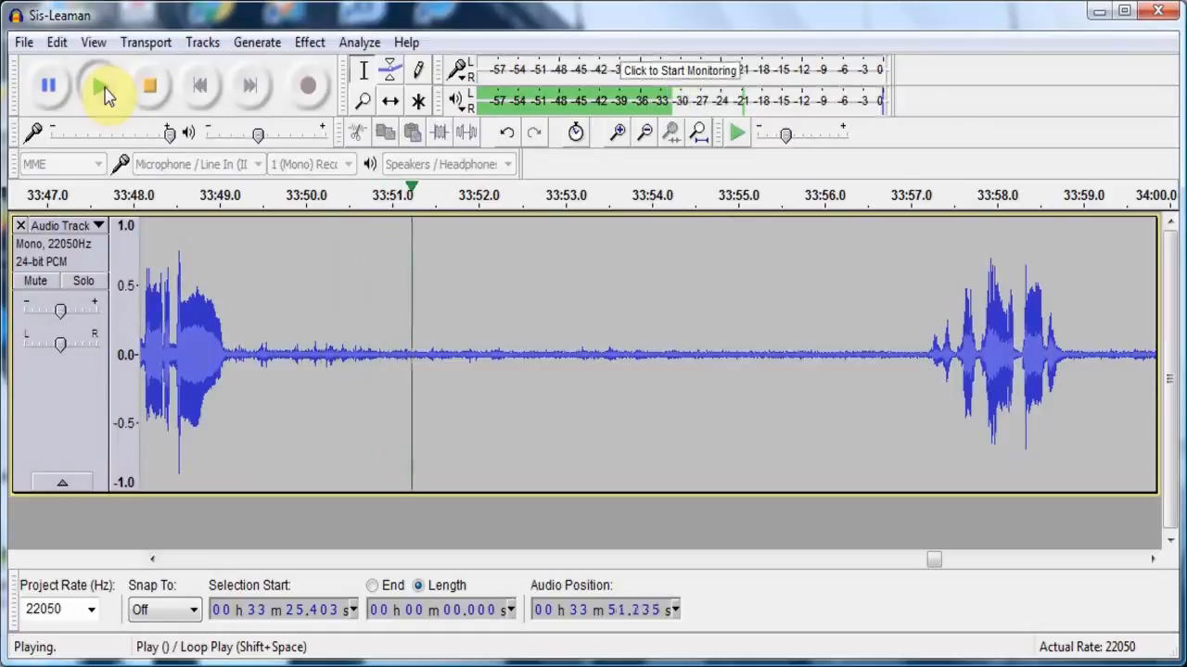
click(149, 94)
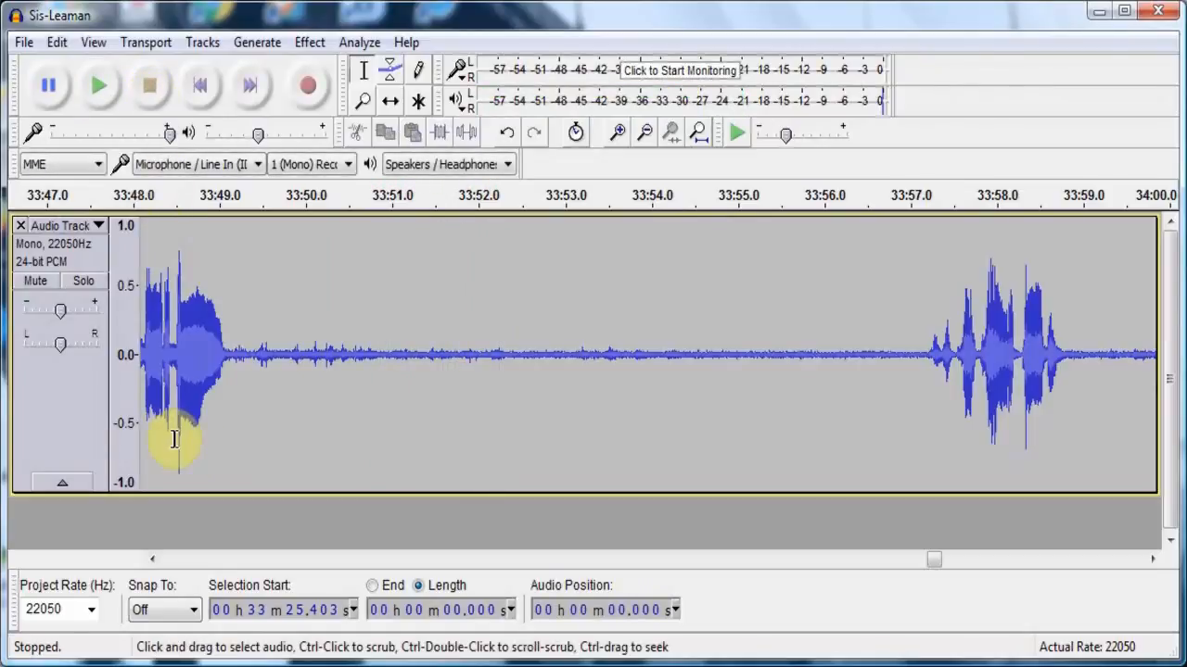
- Listen to the short burst of speech after the long quiet stretch, from about 33:57.1
click(915, 332)
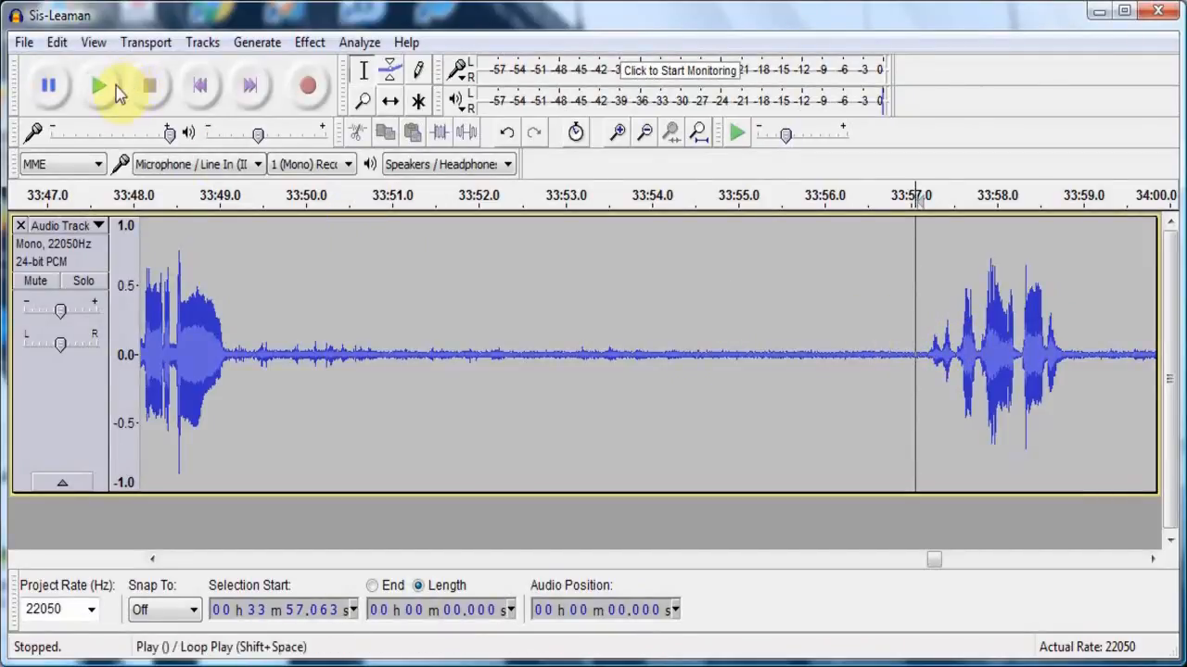
click(104, 88)
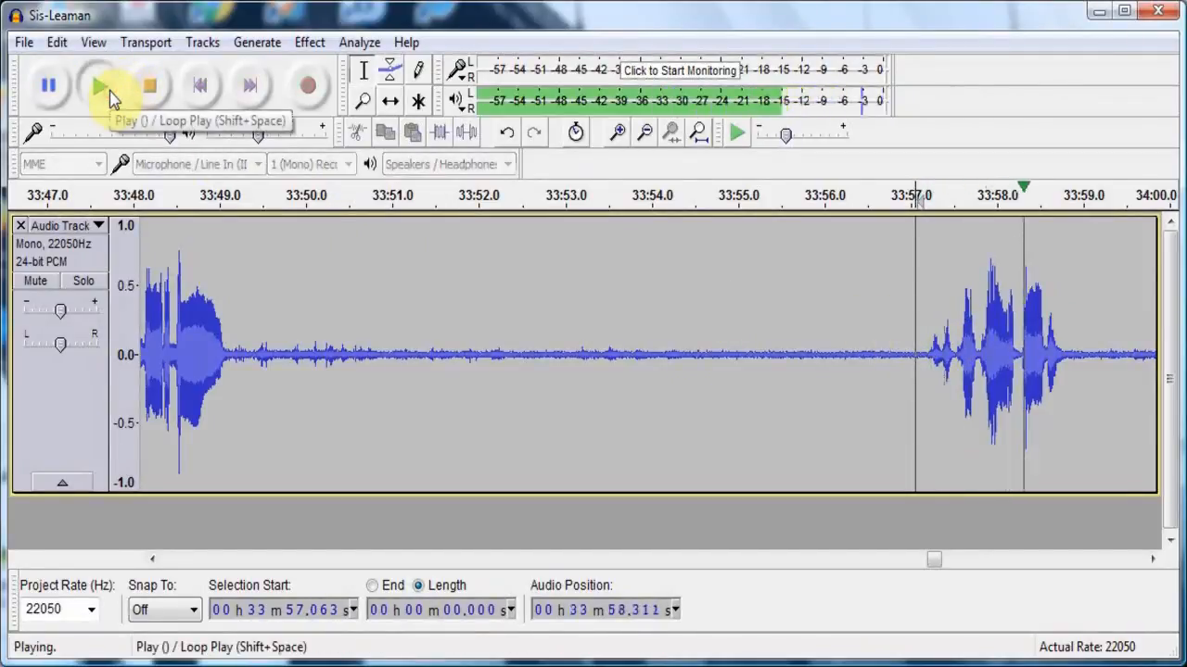
click(149, 86)
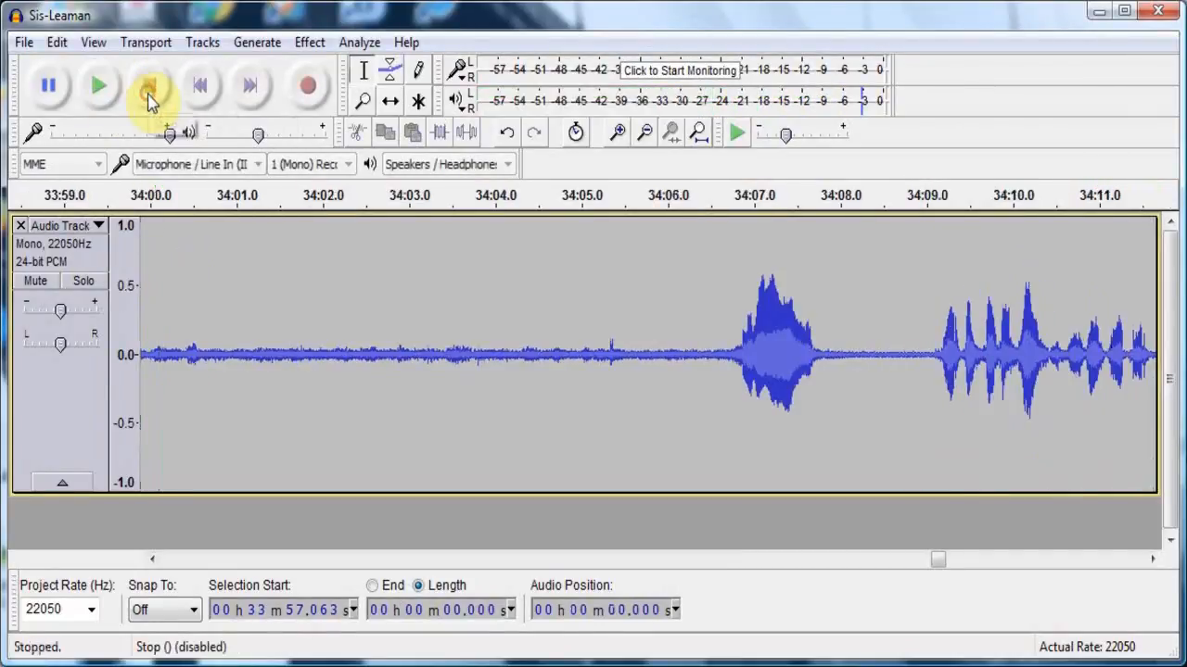
- Apply Fade In to about 9.8 seconds of audio at the very beginning of the recording
click(336, 560)
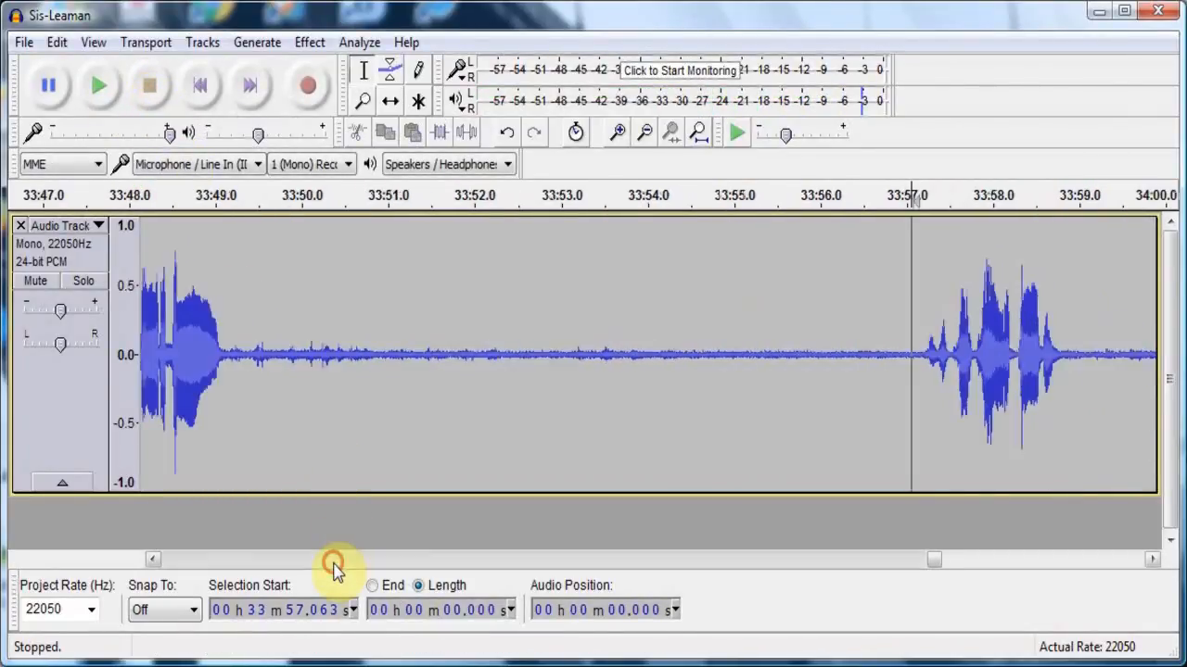
click(333, 562)
drag(334, 565, 333, 566)
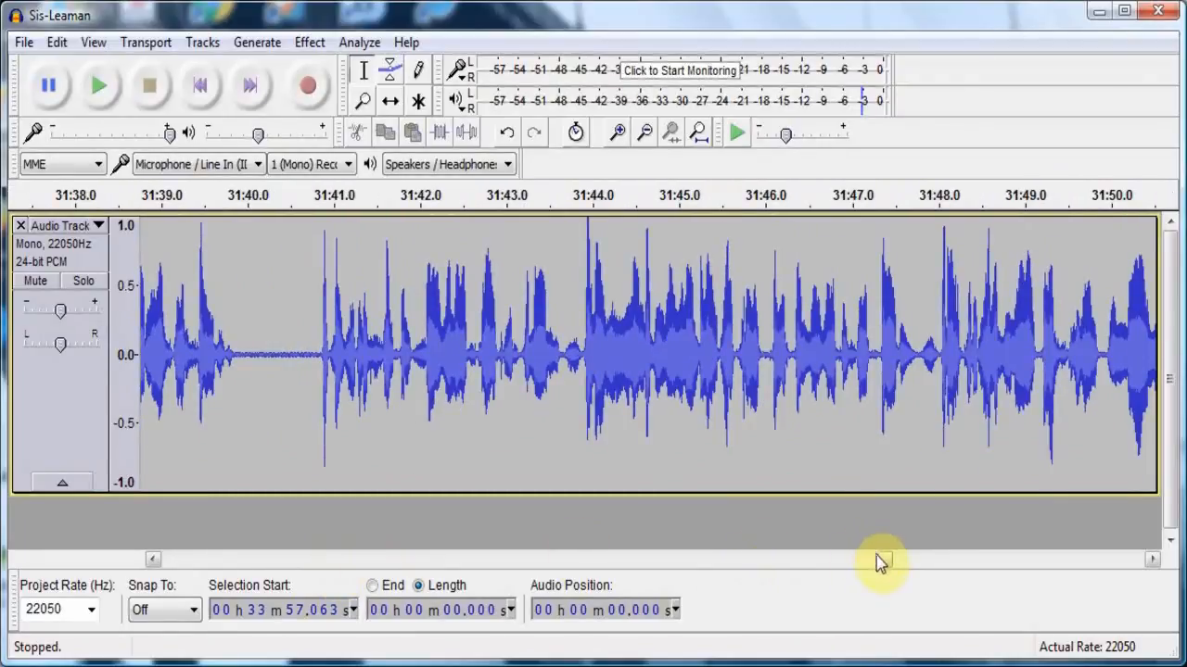
drag(885, 561, 157, 577)
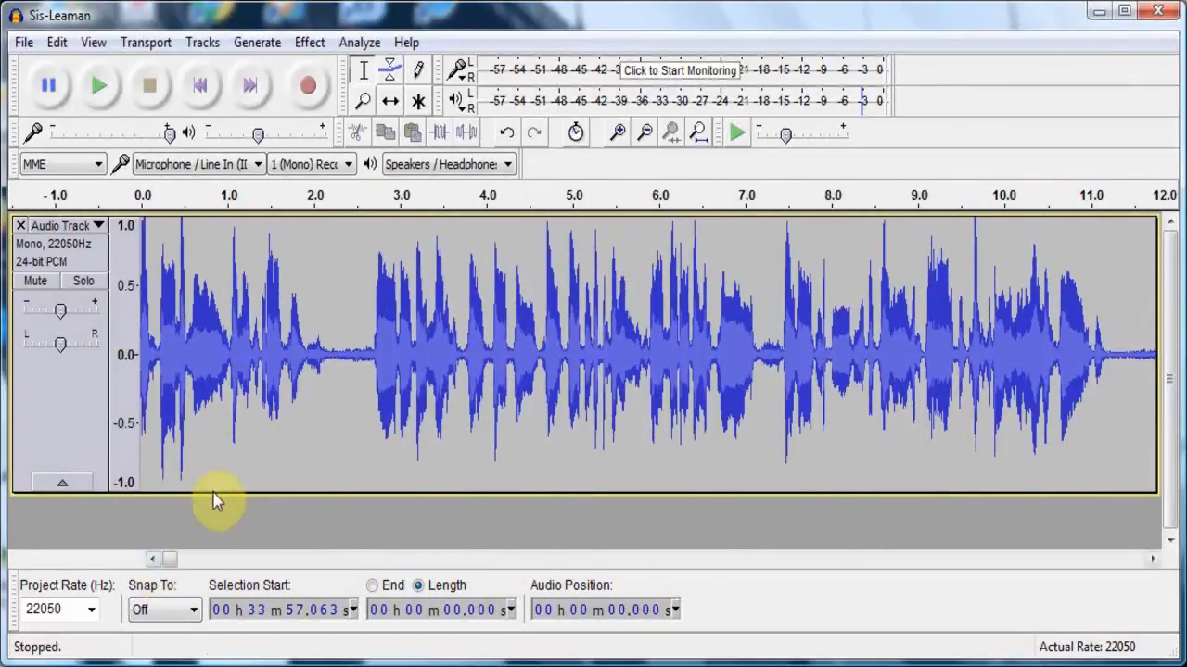
drag(985, 287, 93, 410)
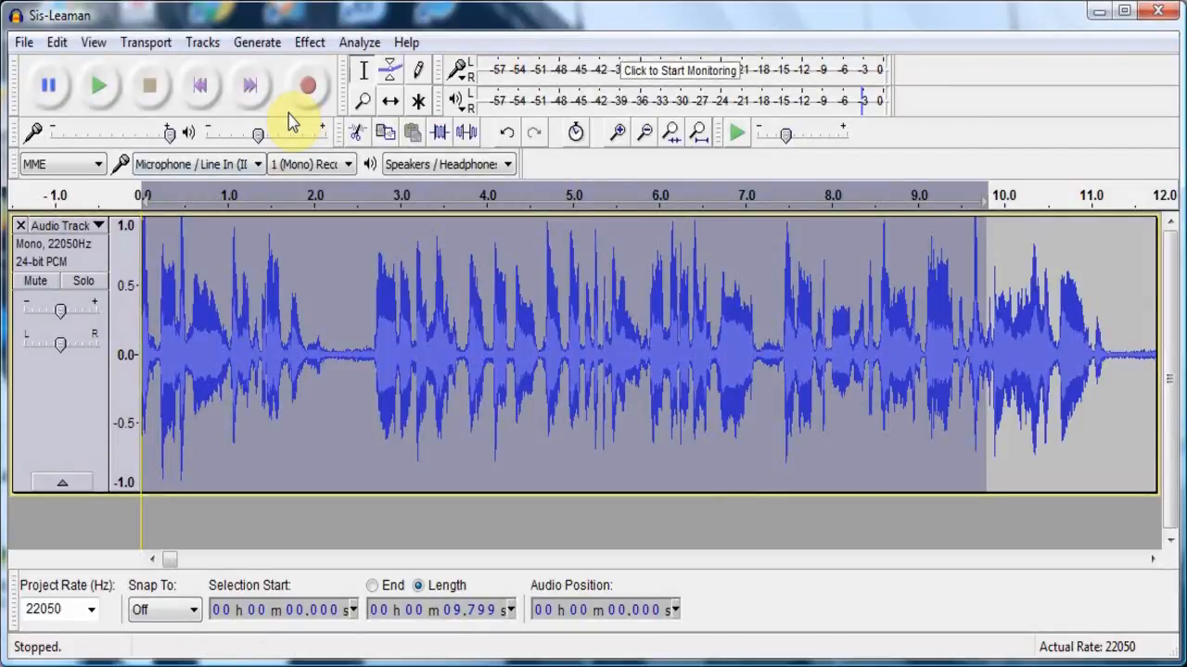
click(310, 44)
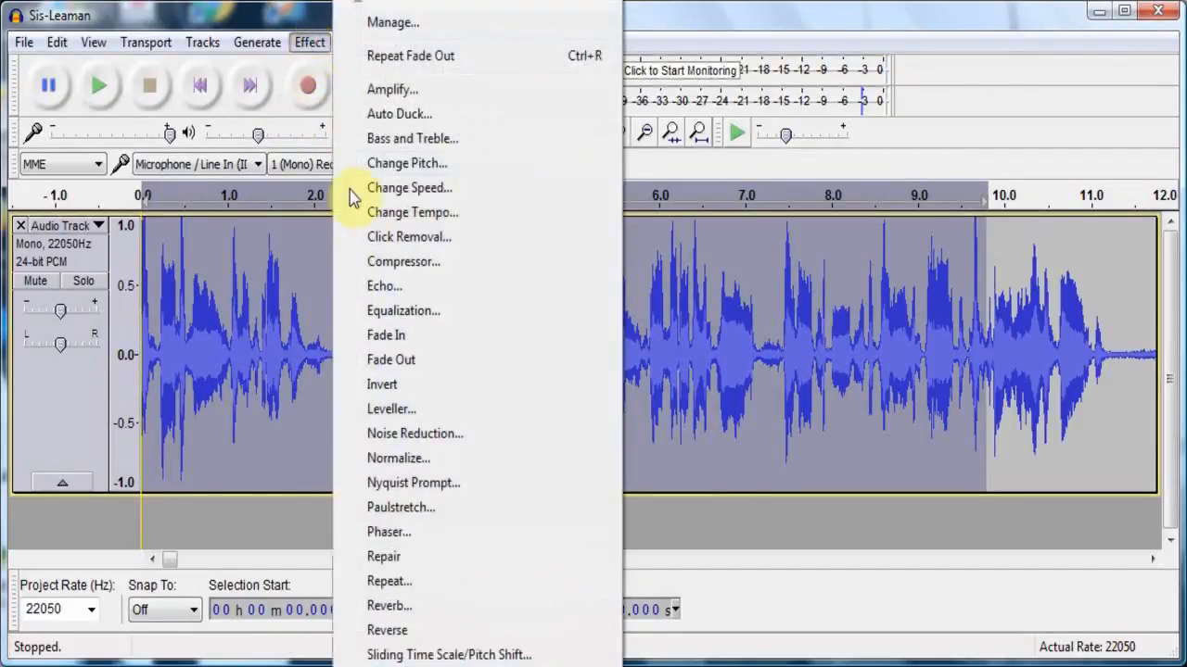
click(386, 335)
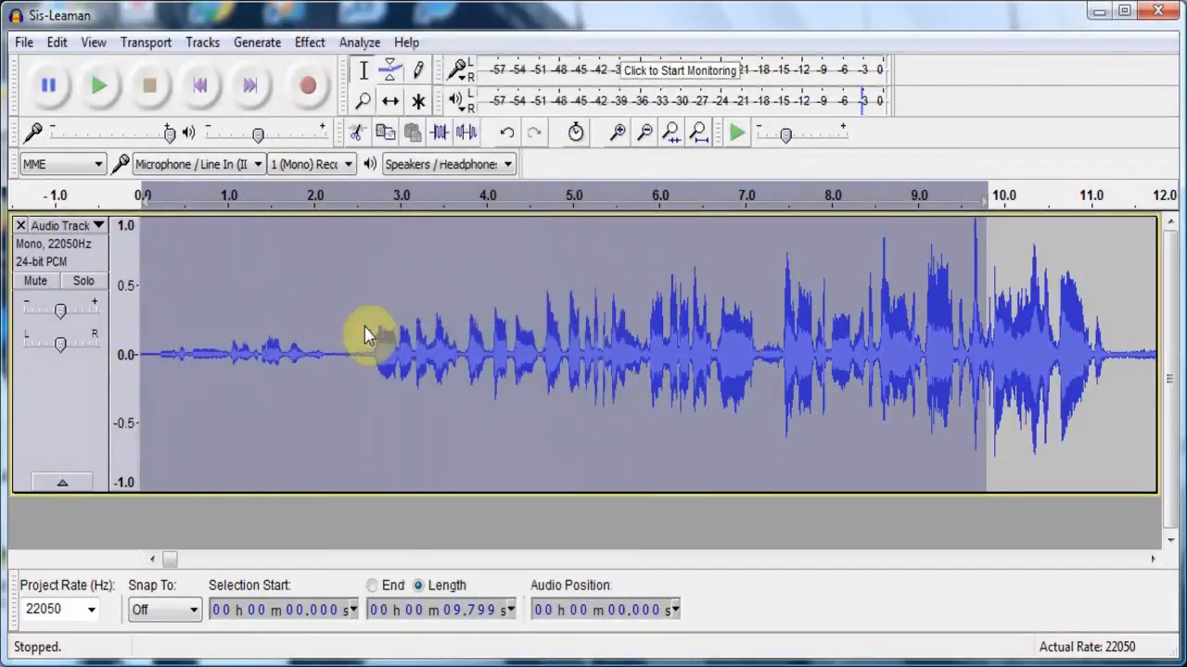
- Play the faded-in opening from about 0.15 seconds, then return the cursor to the start of the track
click(153, 338)
click(99, 88)
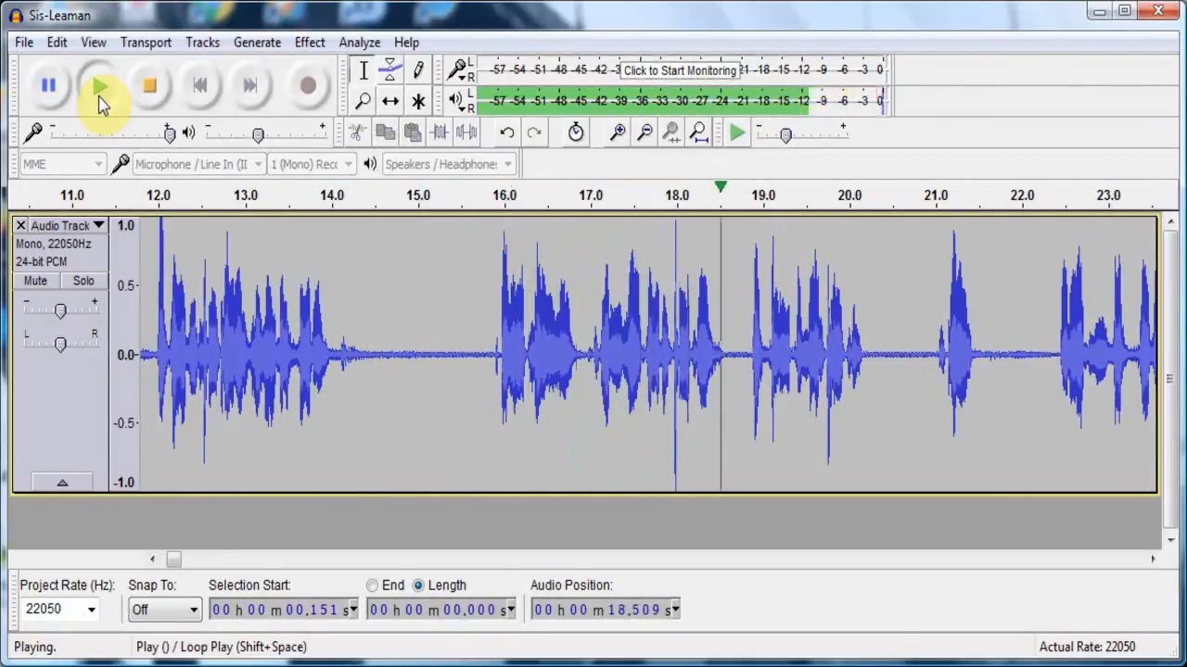
click(151, 86)
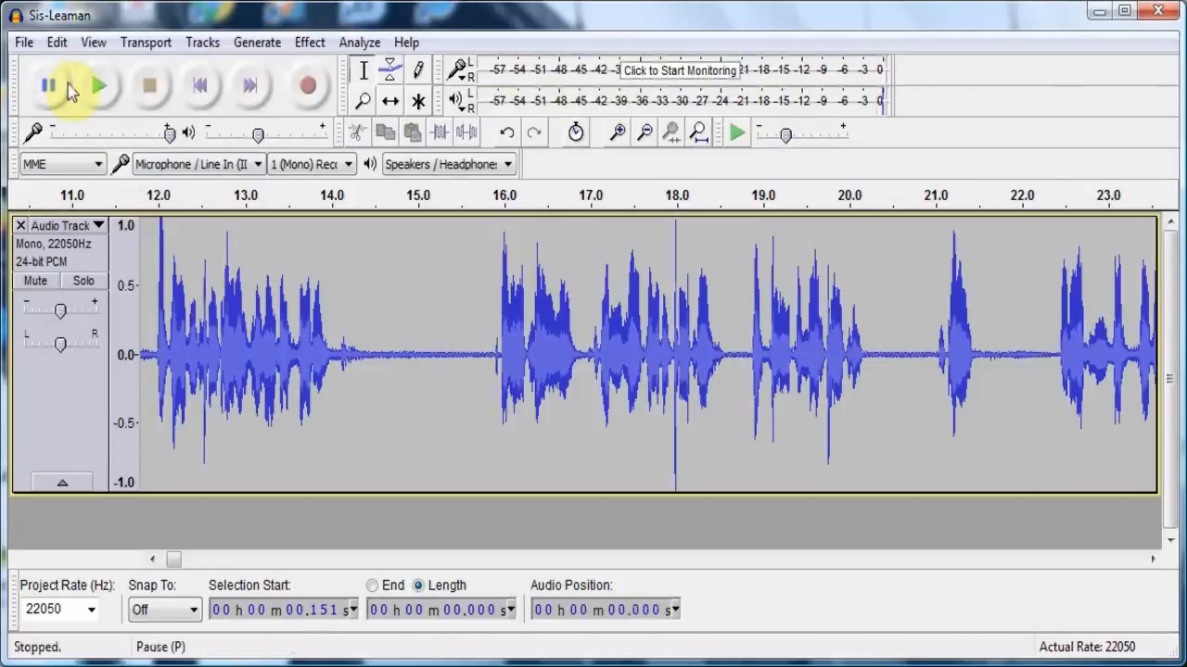
click(202, 89)
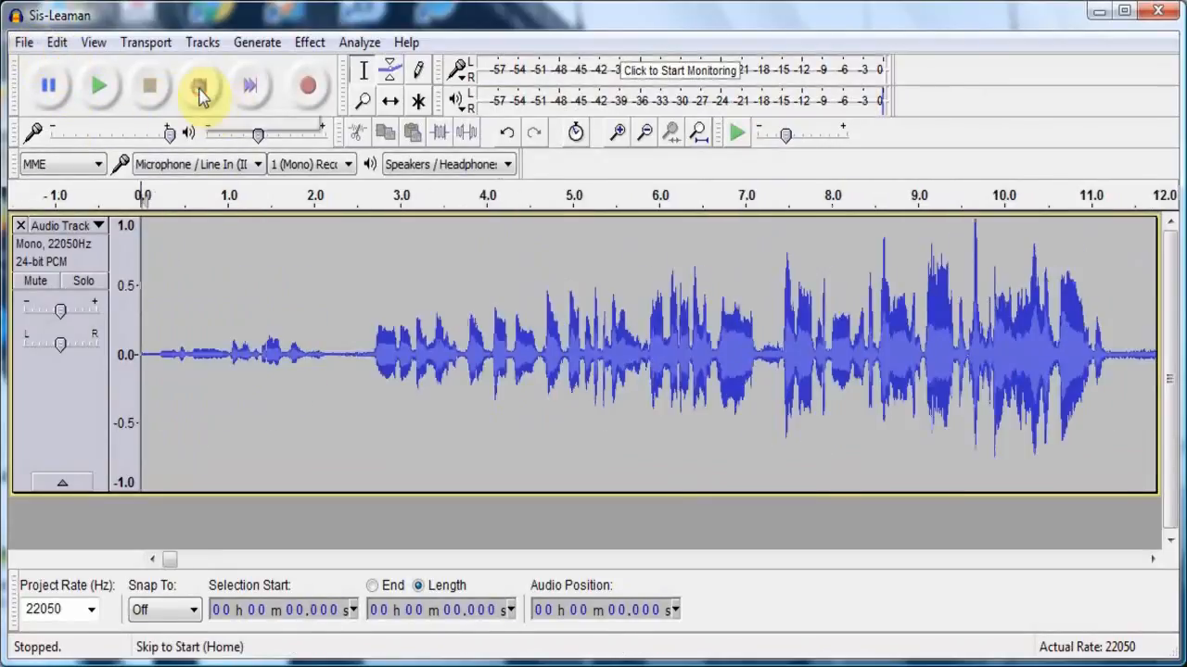
- Start exporting the edited recording as an audio file
click(26, 44)
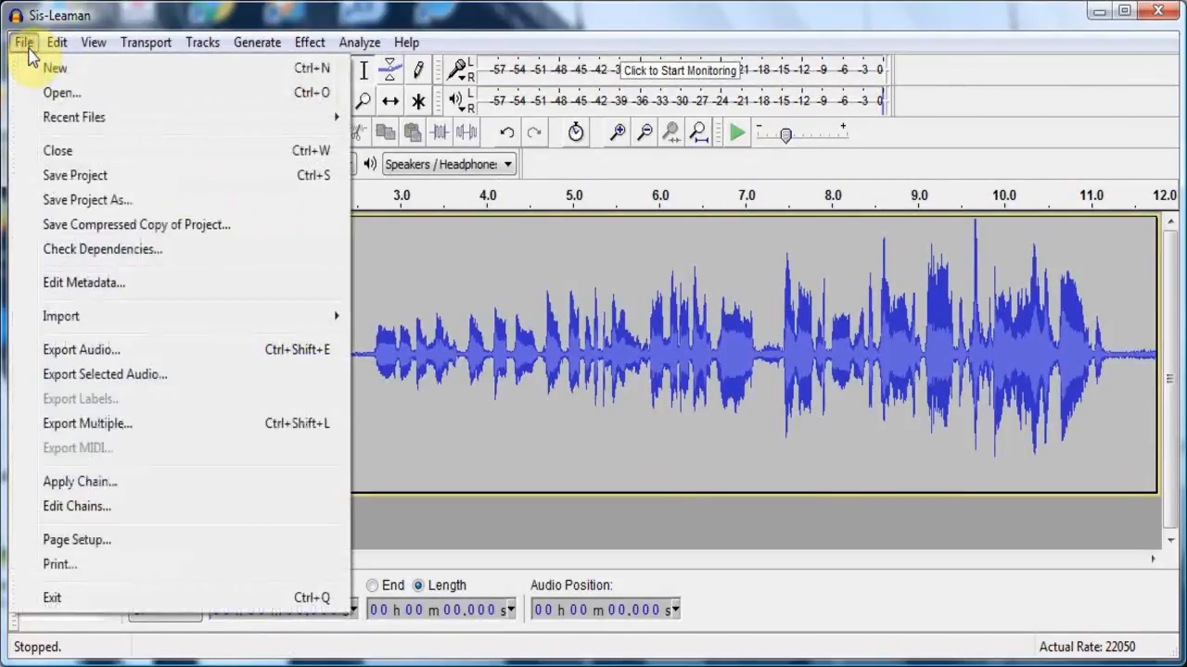
click(79, 350)
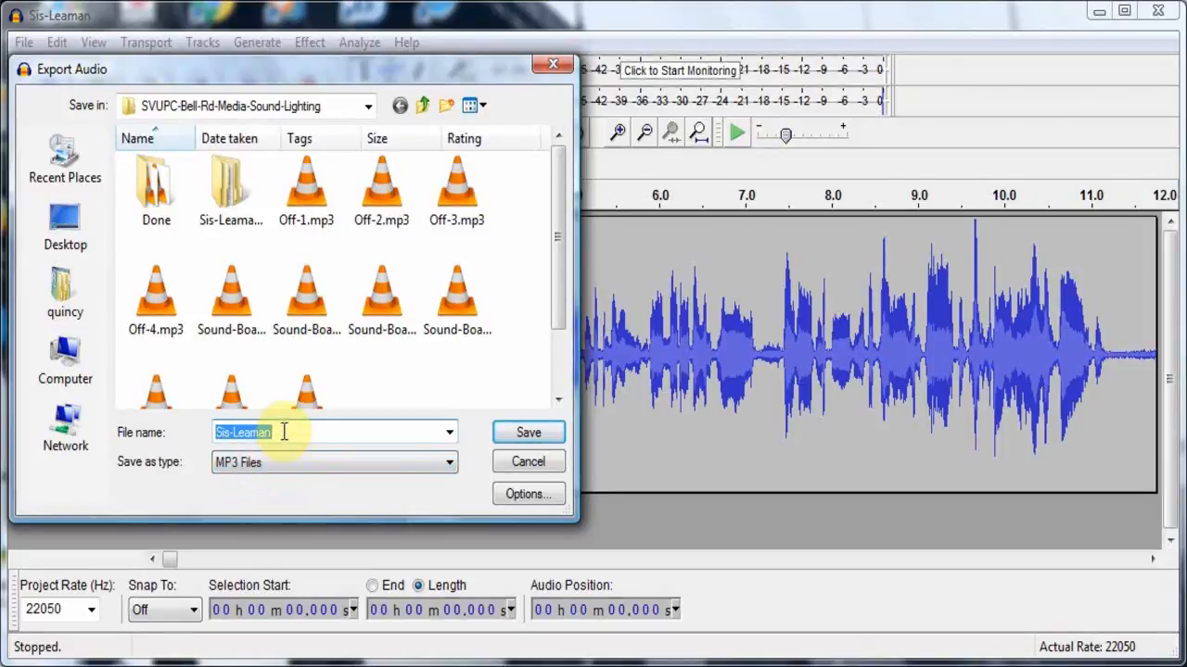
text(Su)
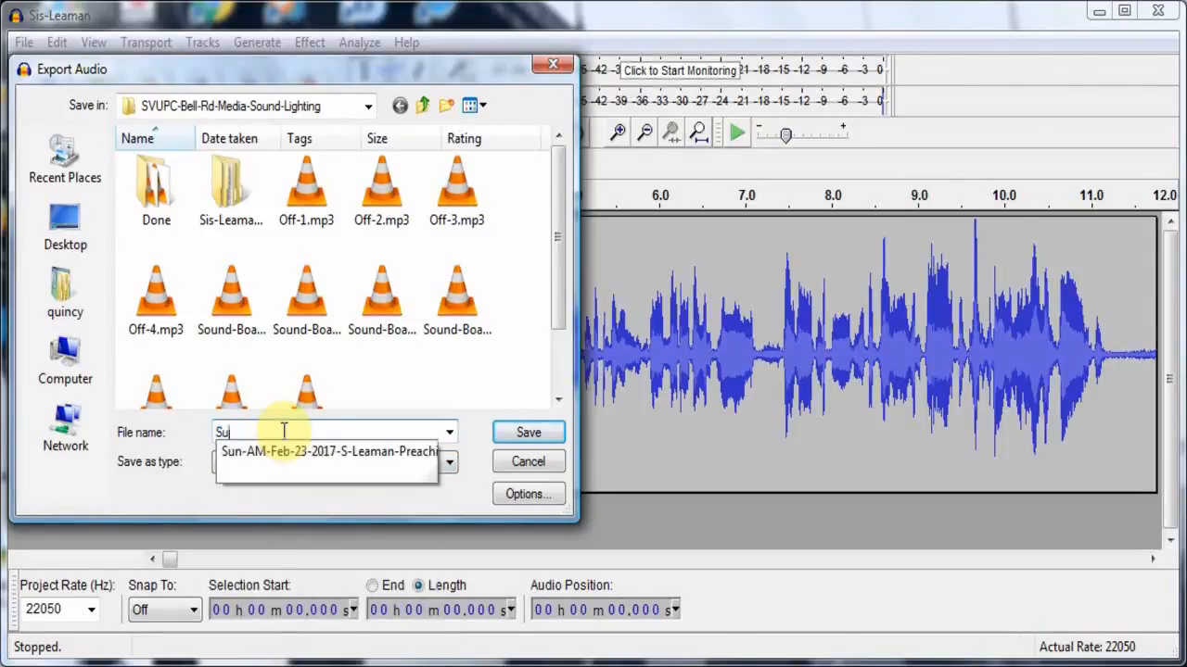
text(n-)
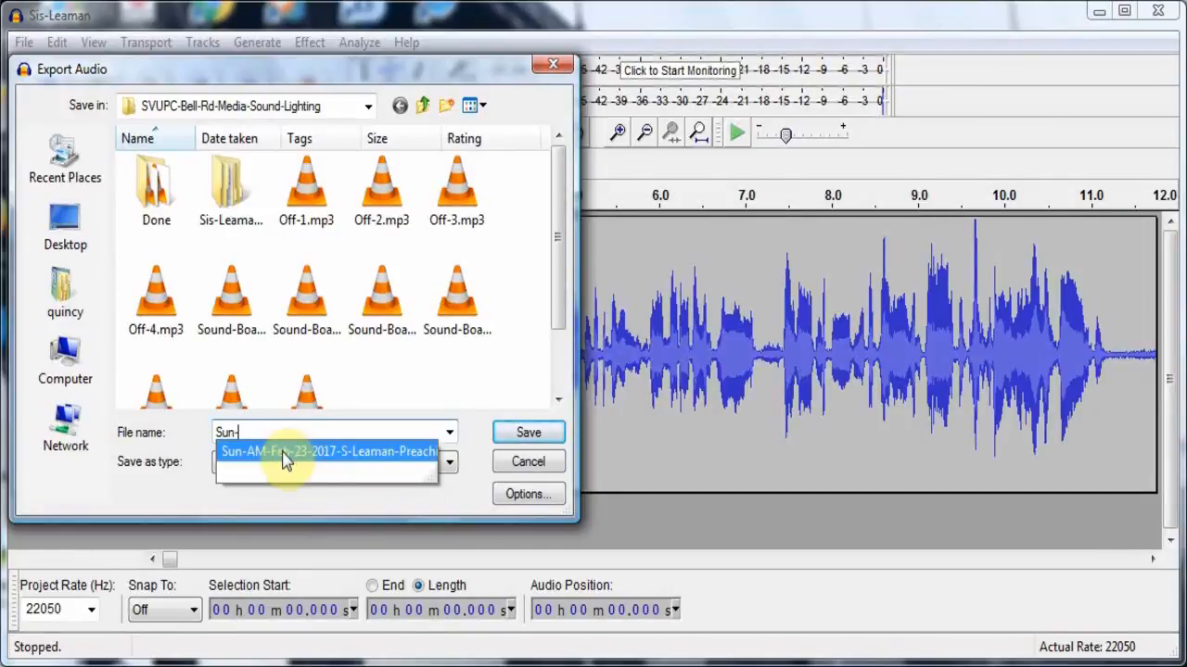
click(285, 453)
click(286, 461)
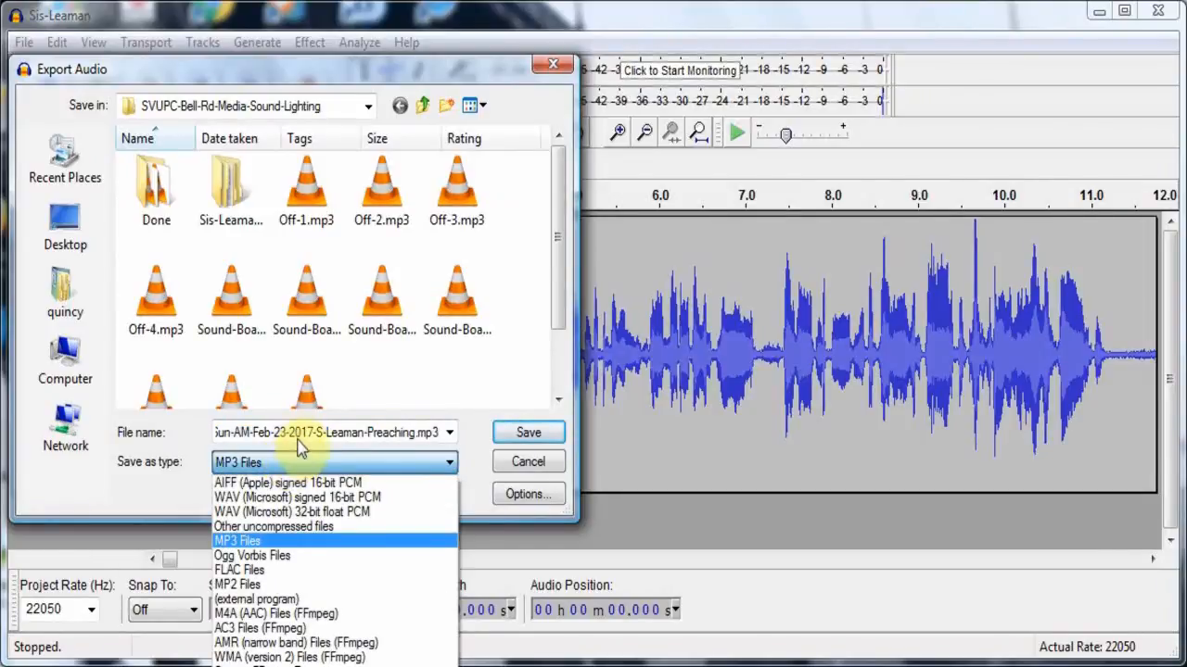
click(299, 443)
- Name the MP3 export with Sun-AM-Mar-08-2017, the speaker's initial and surname, and Preaching, separated by hyphens, and save it
double_click(297, 441)
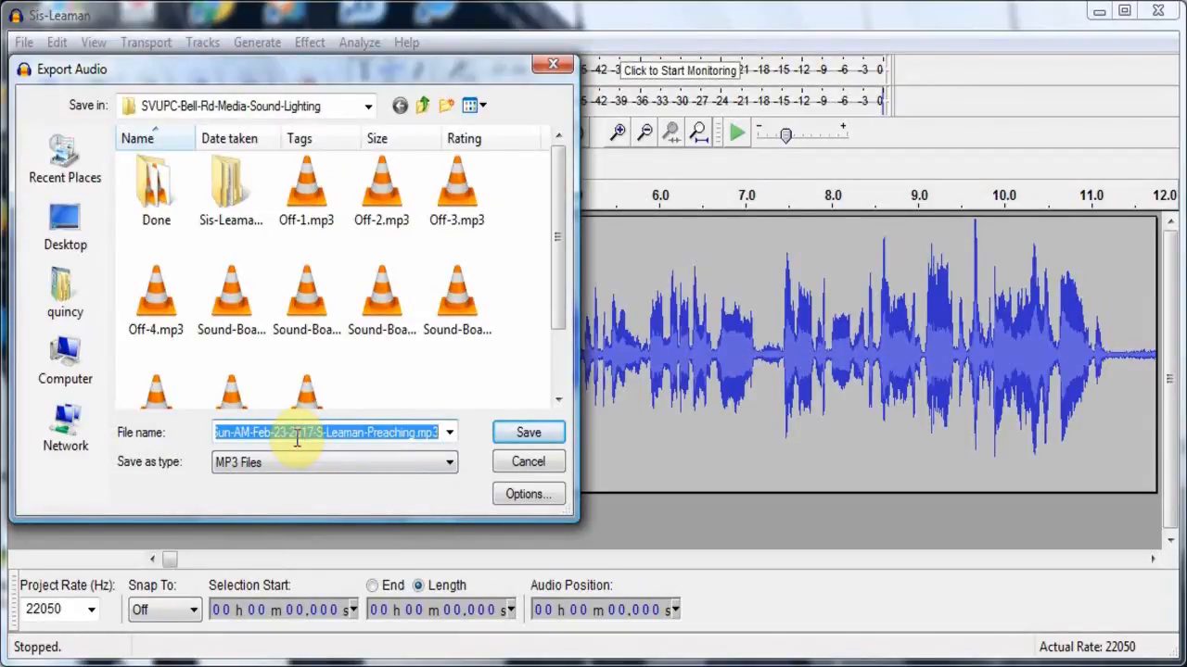
text(Sund-)
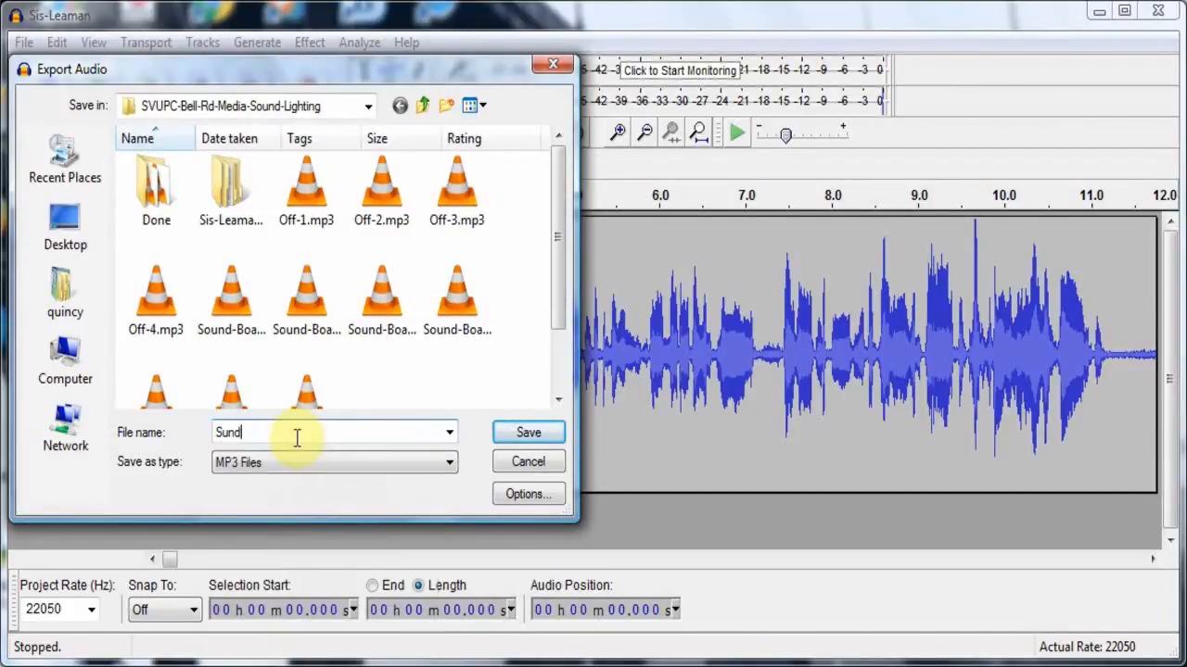
key(BackSpace)
key(BackSpace)
text(-A)
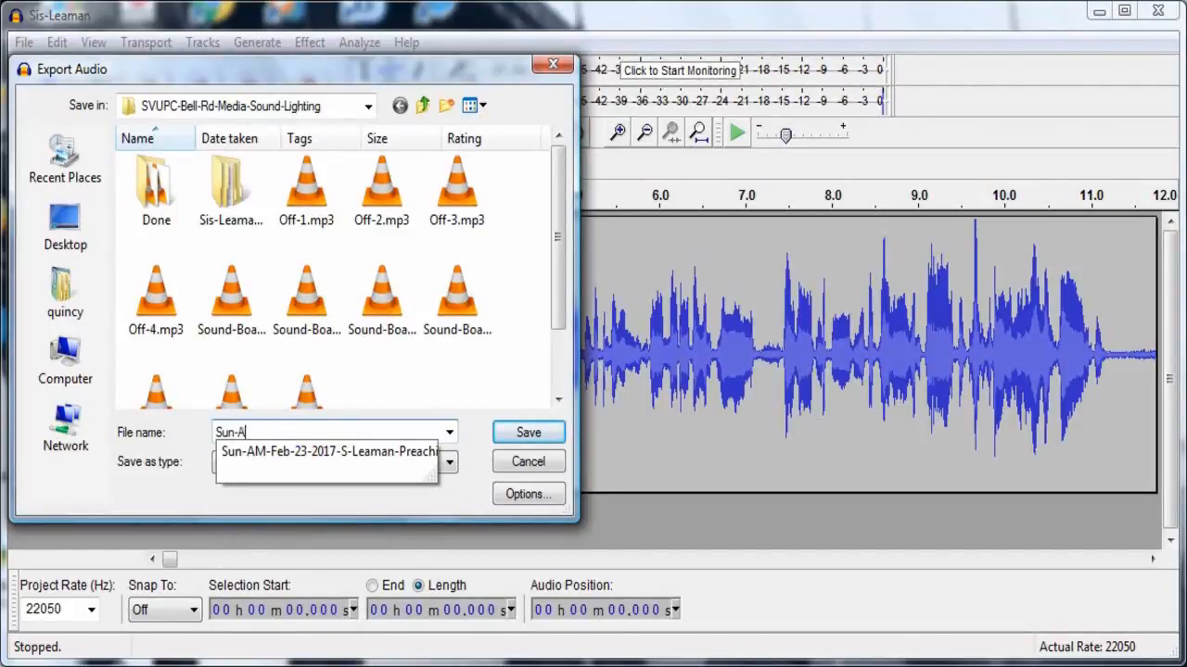
text(M-Mar)
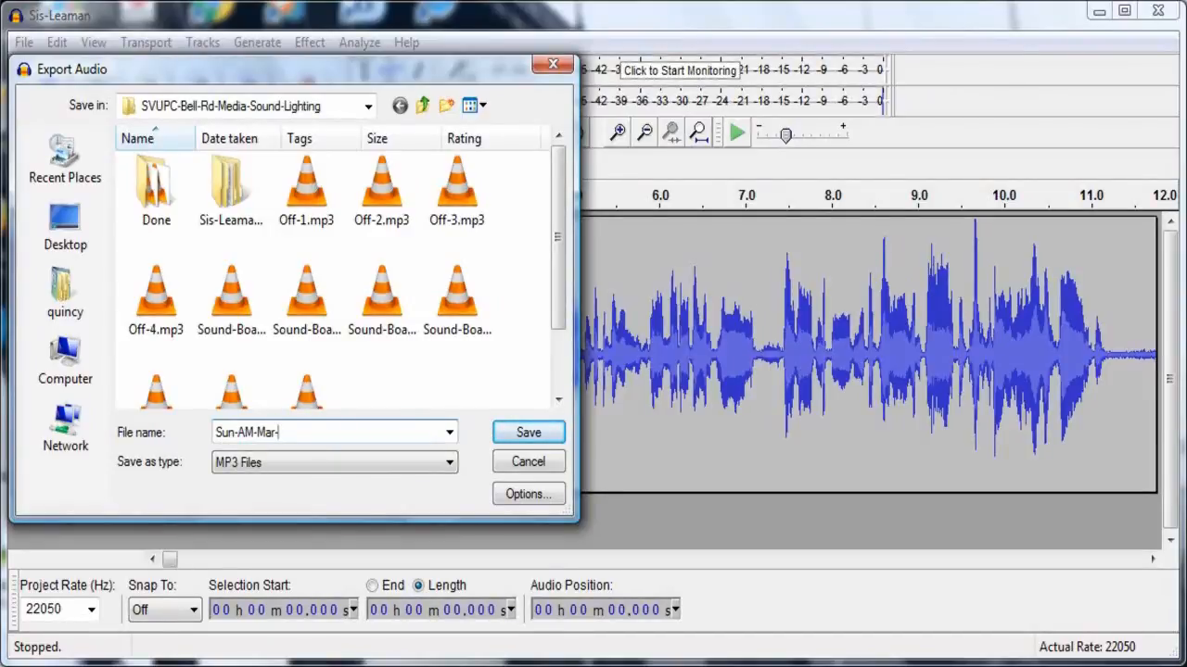
text(-08-2017-S-Lea)
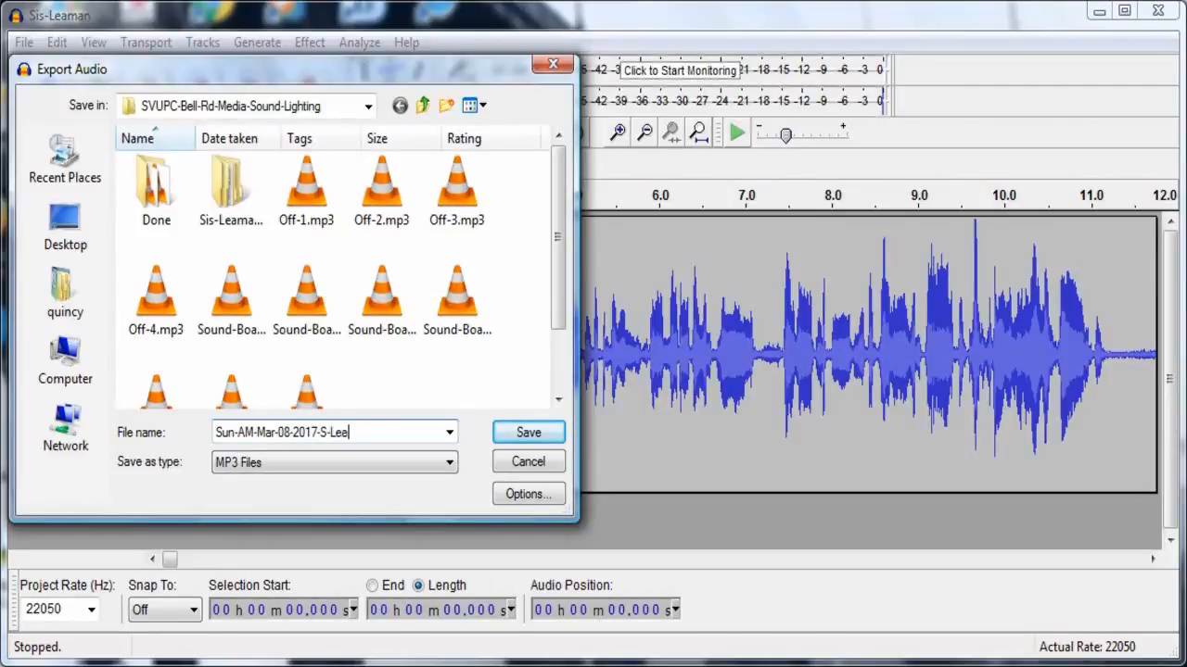
text(man-Pre)
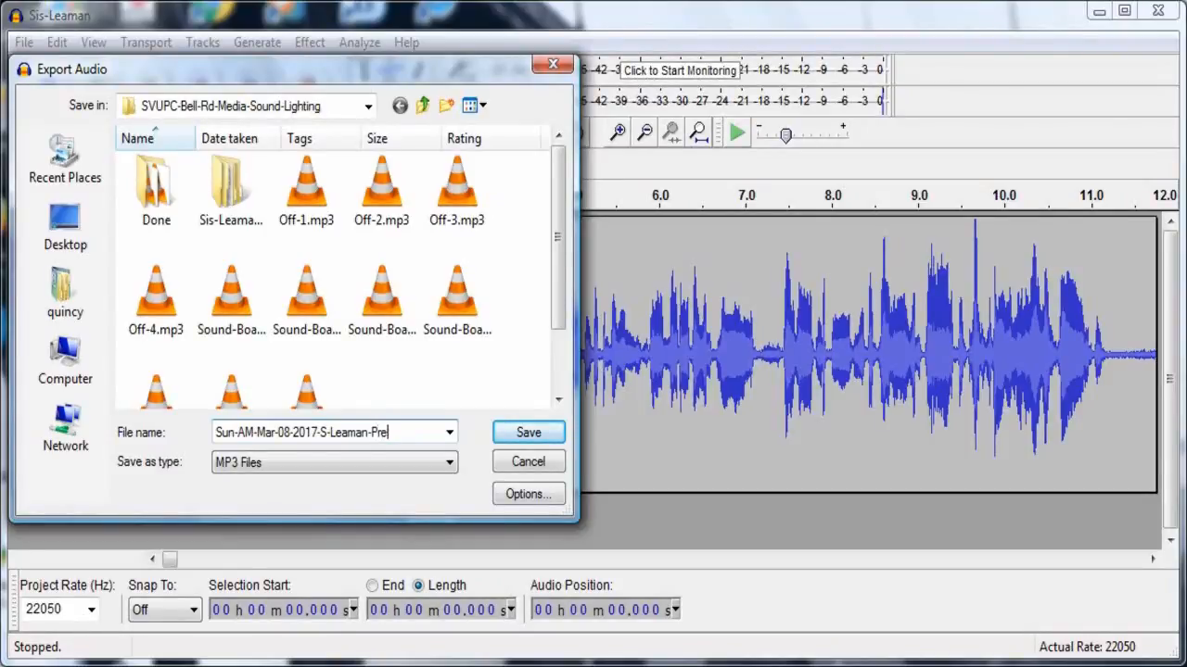
text(aching)
click(505, 437)
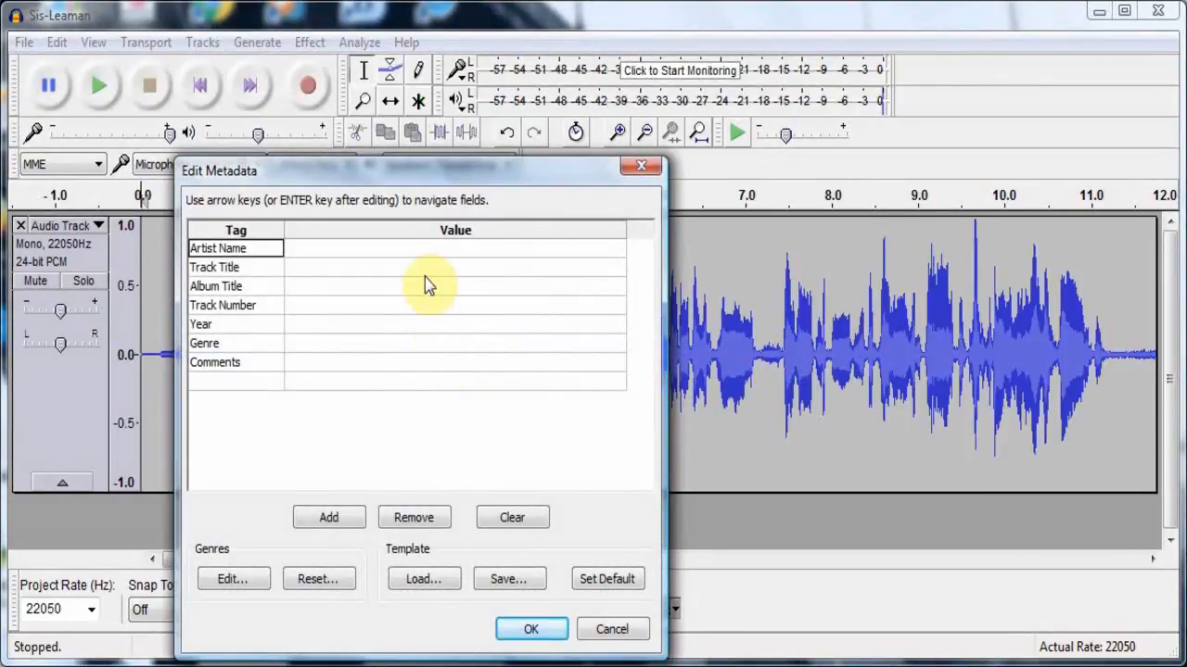
- Fill in the Artist Name metadata with the speaker's title and full name
click(422, 250)
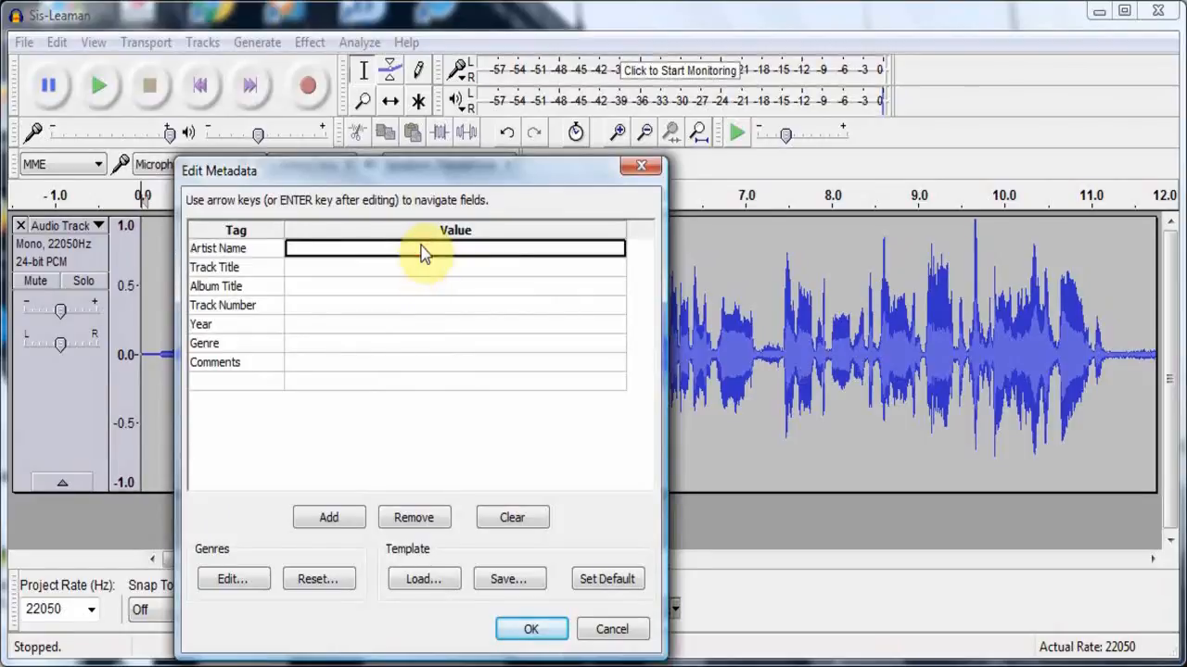
click(422, 250)
text(Si)
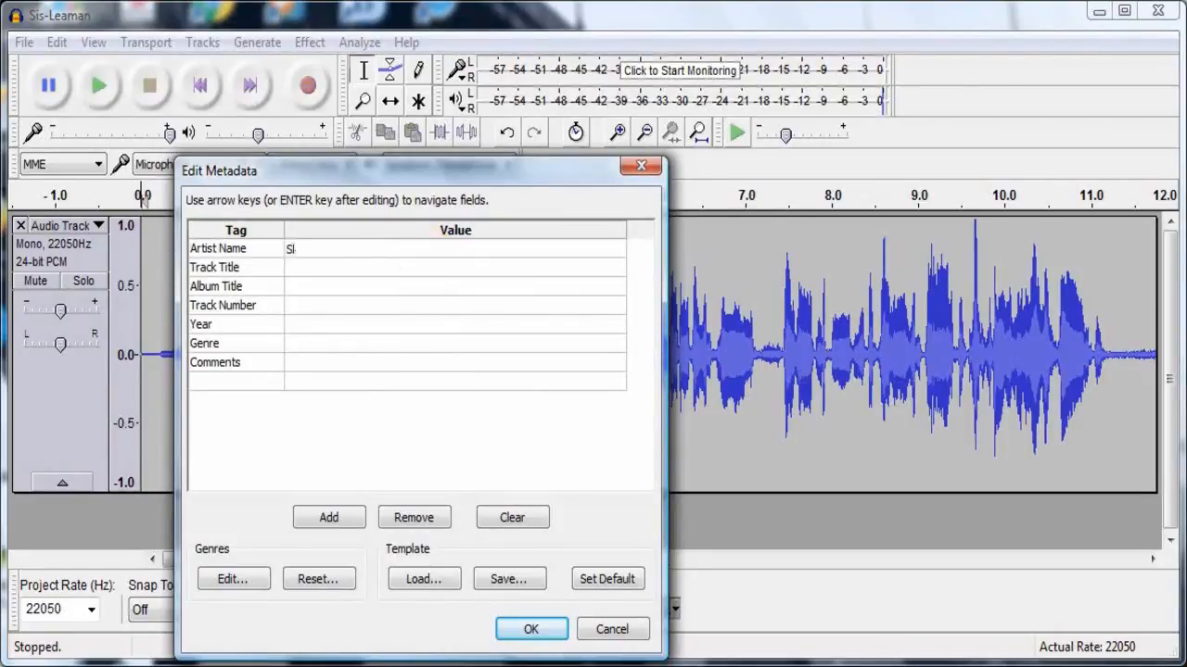
text(s.)
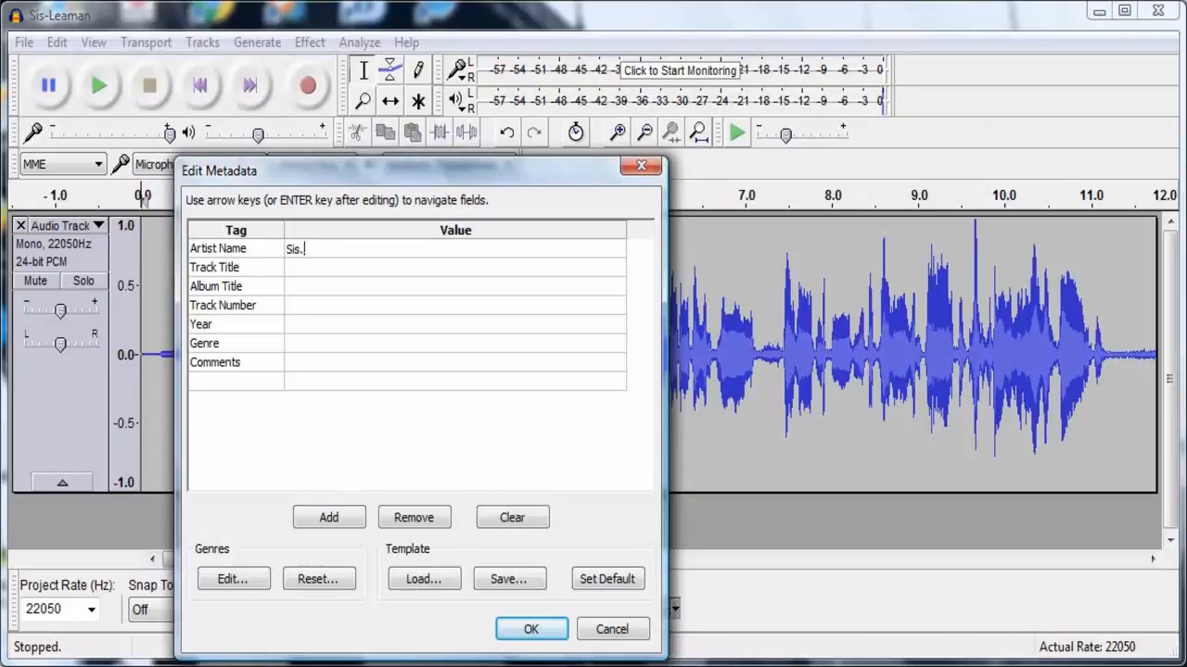
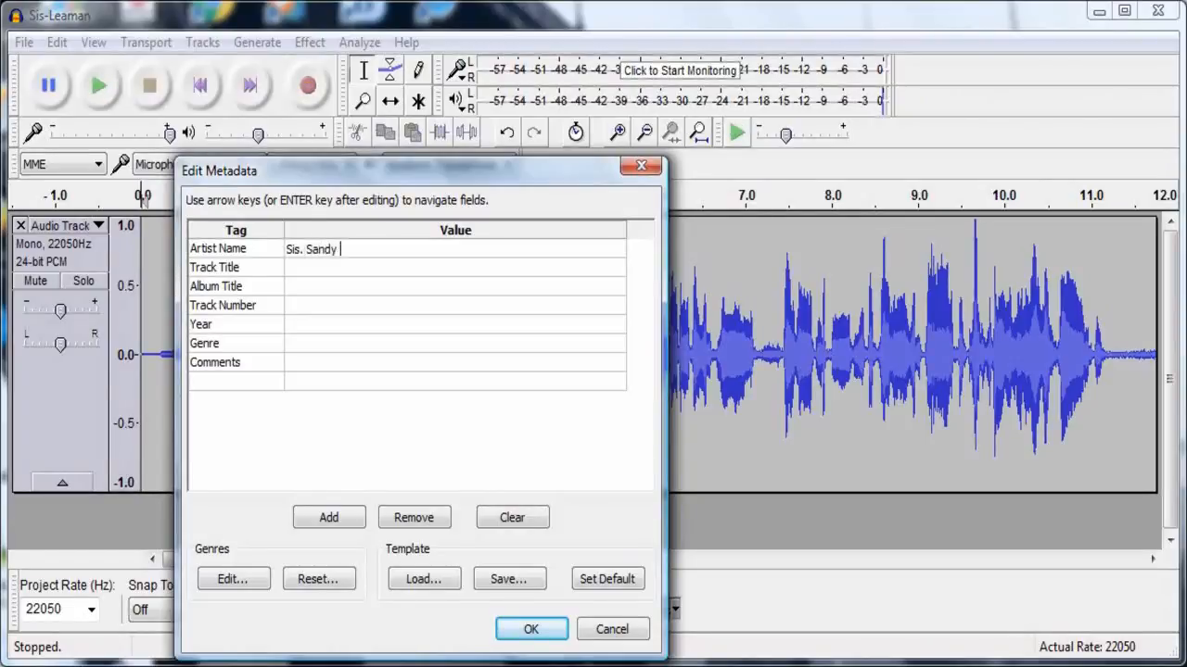
key(Return)
- Set the Track Title metadata to Sunday A.M. March 8, 2017 Preaching
key(Right)
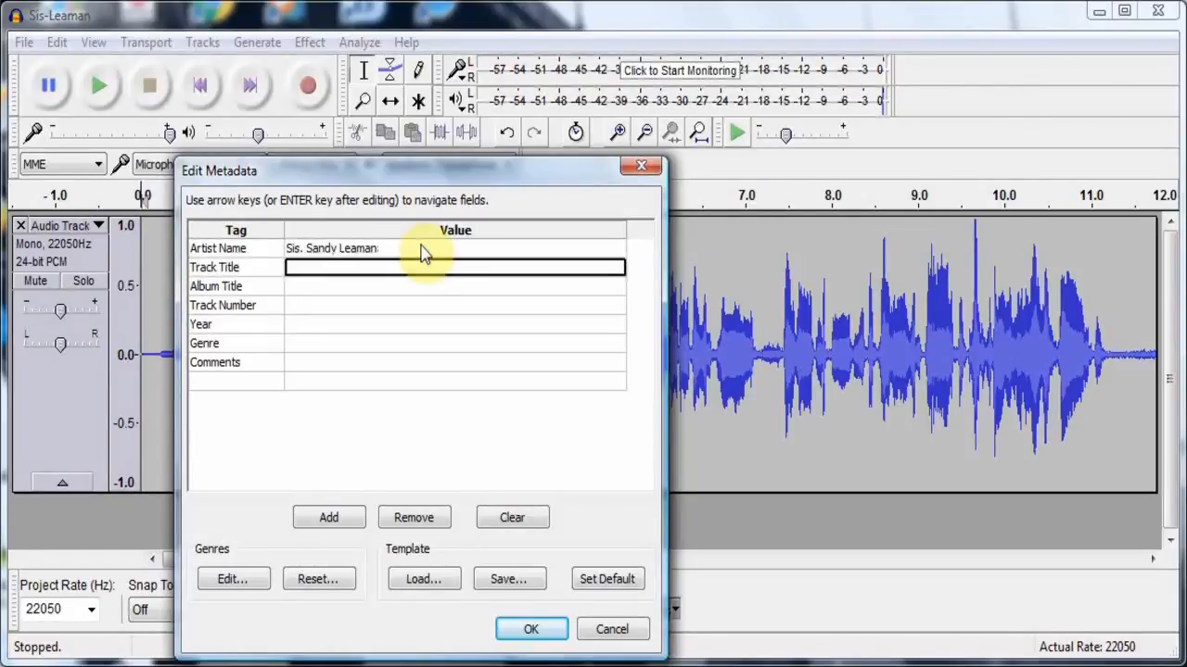
text(Su)
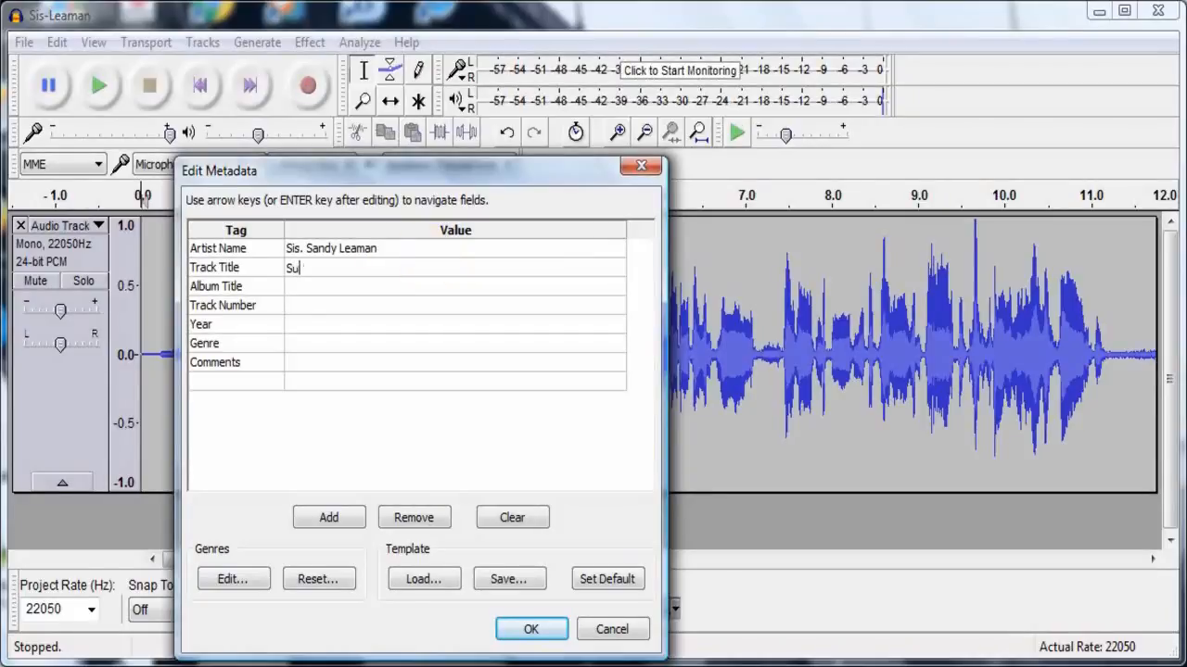
text(nday A.M. March 8, 20)
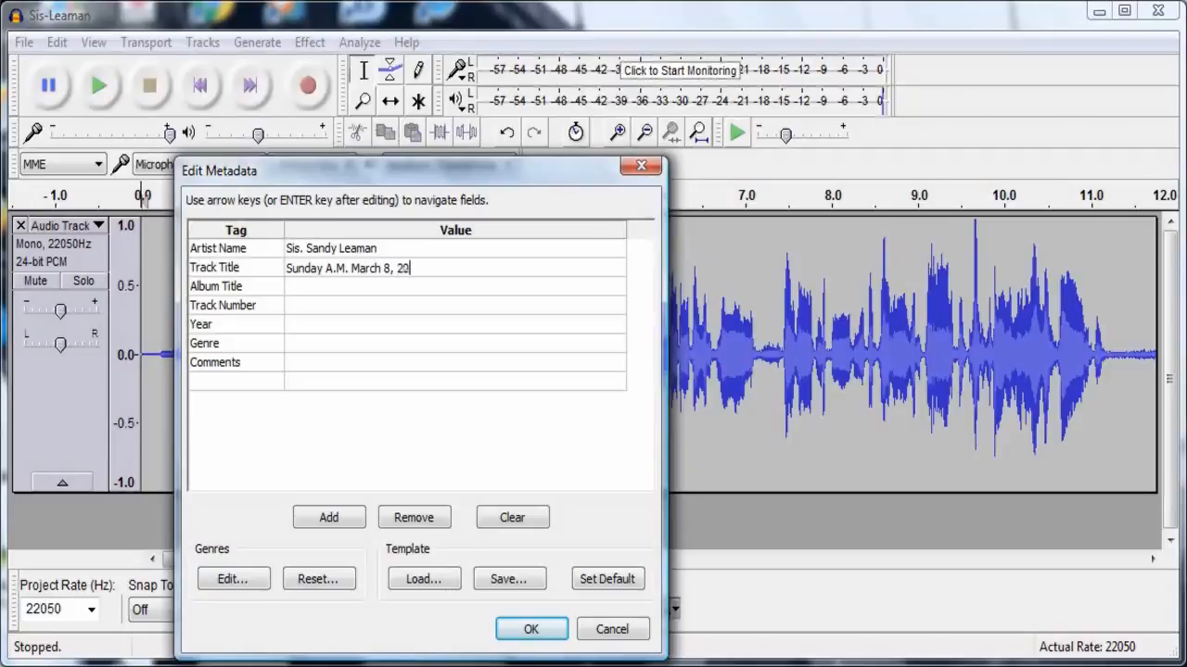
text(17 Preaching)
key(Return)
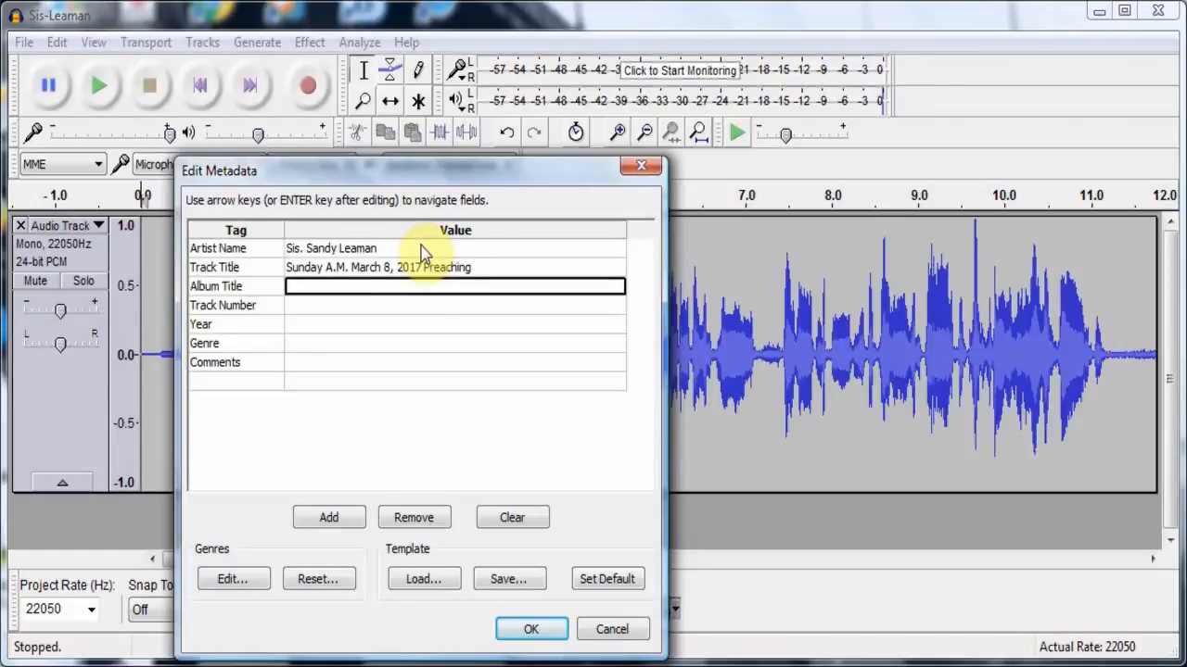
- Set the Album Title metadata to SVUPC, the Track Number to 1 and the Year to 2017
text(SVUPC)
key(Return)
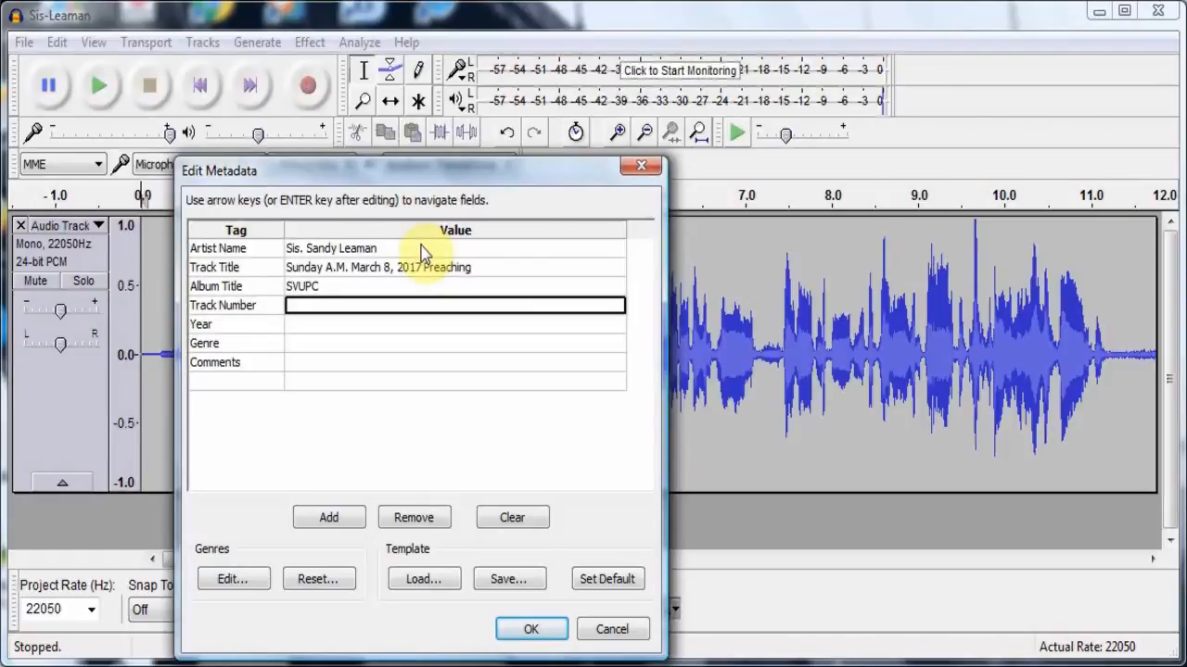
text(1)
key(Return)
text(2017)
key(Return)
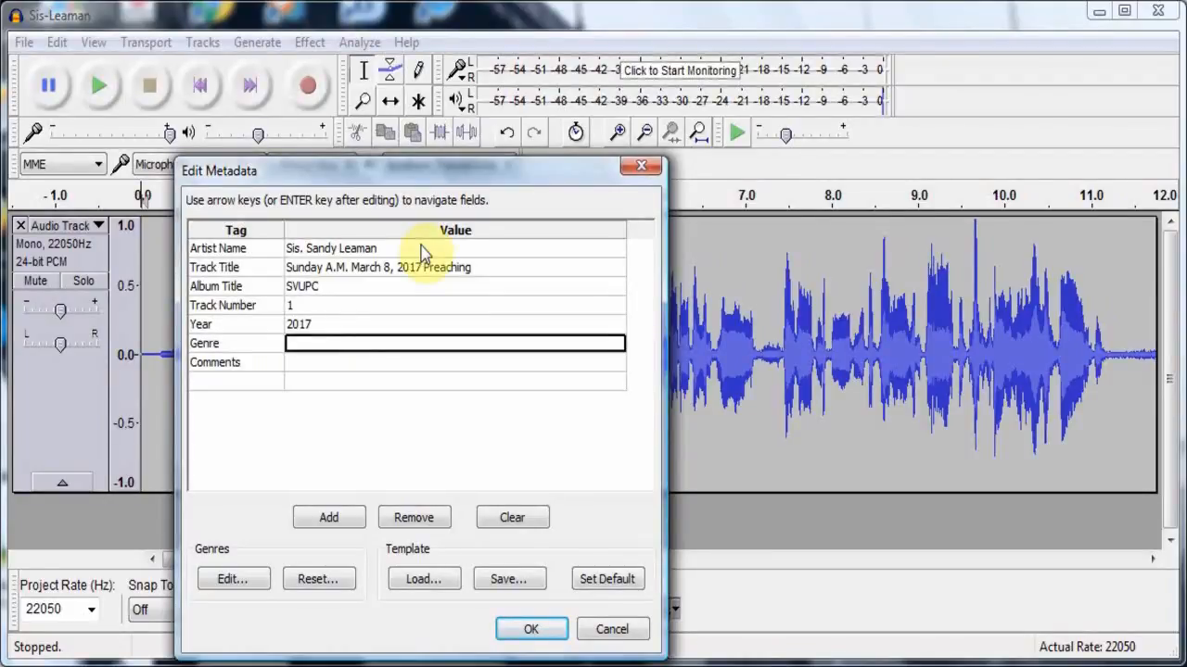
- Choose Christian Rock as the genre and confirm the metadata to run the MP3 export
click(617, 351)
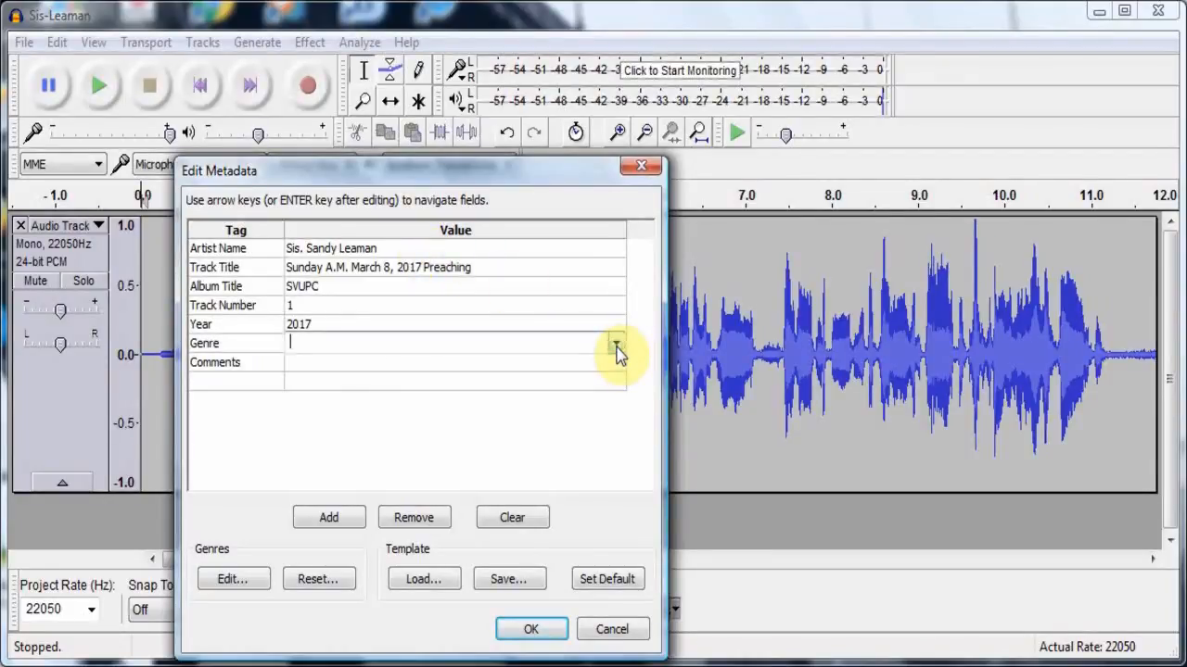
click(617, 351)
scroll(617, 353, down, 1)
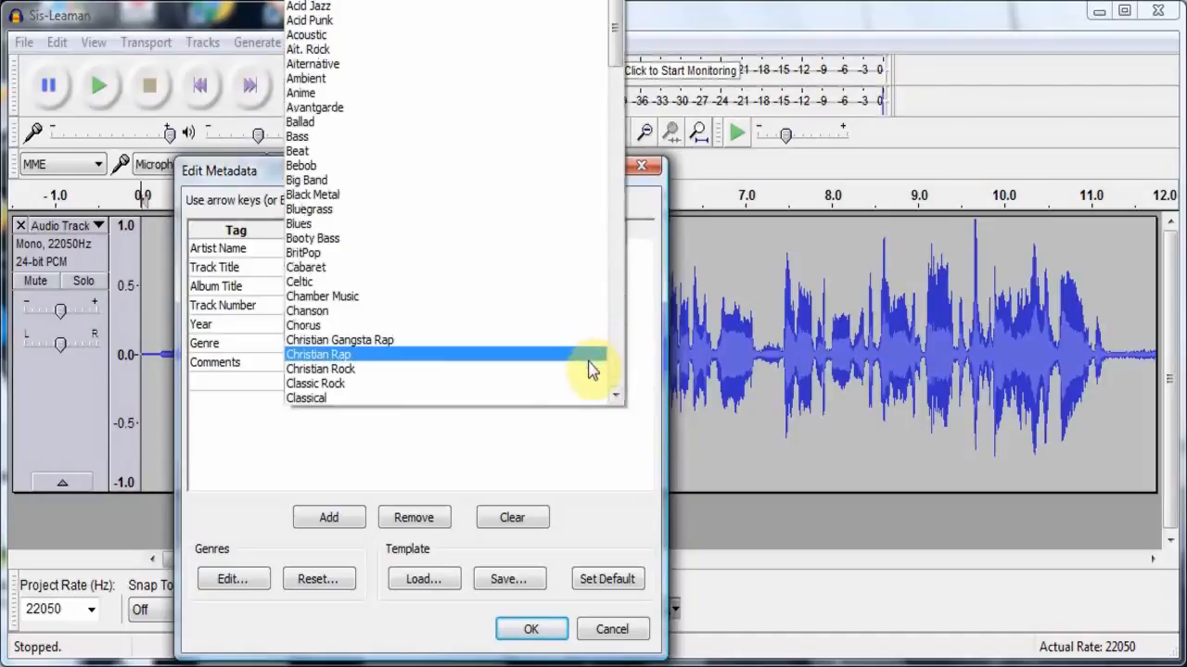
click(589, 369)
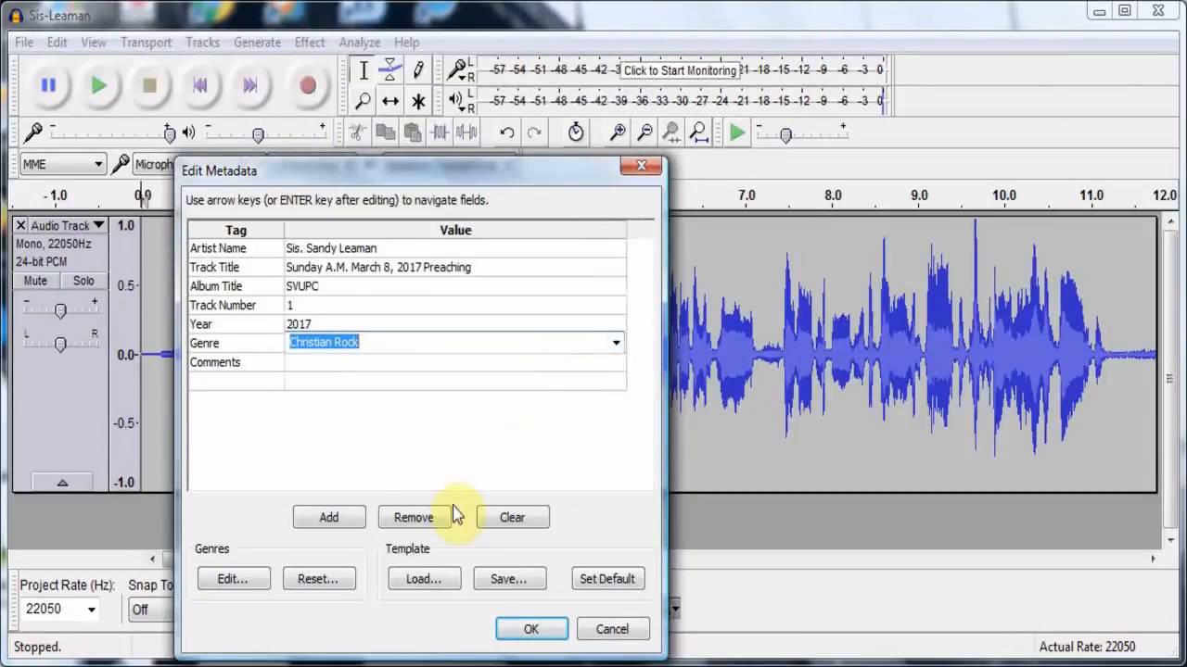
click(515, 630)
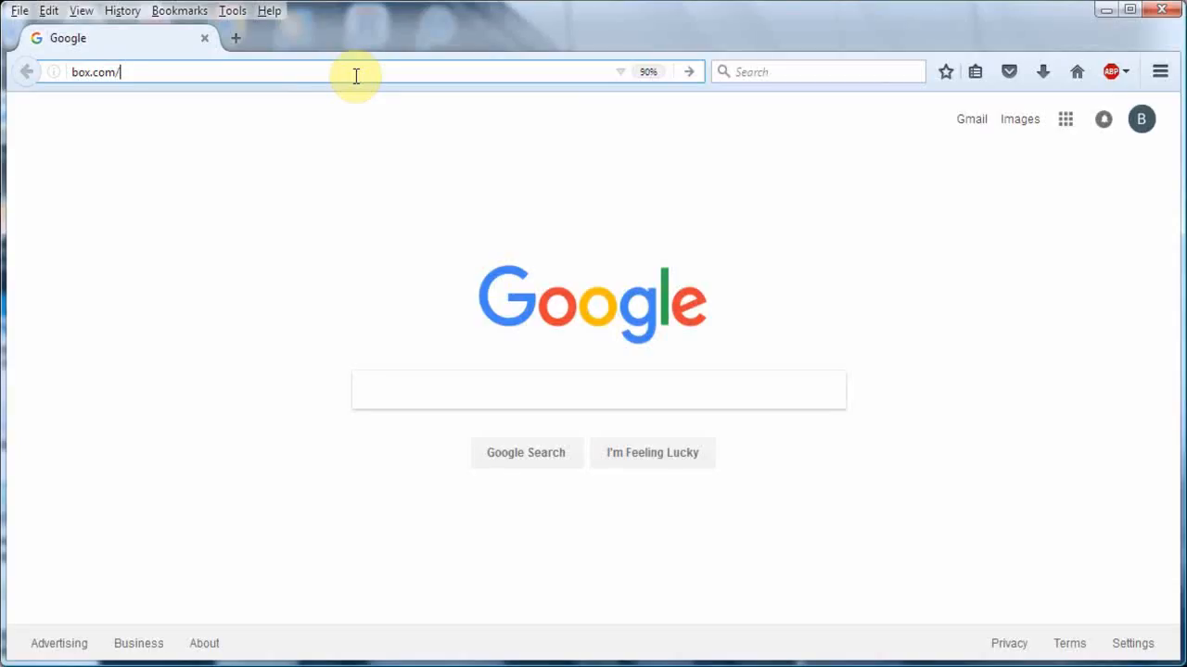
- Switch to the Firefox browser and open box.com
click(356, 75)
double_click(356, 75)
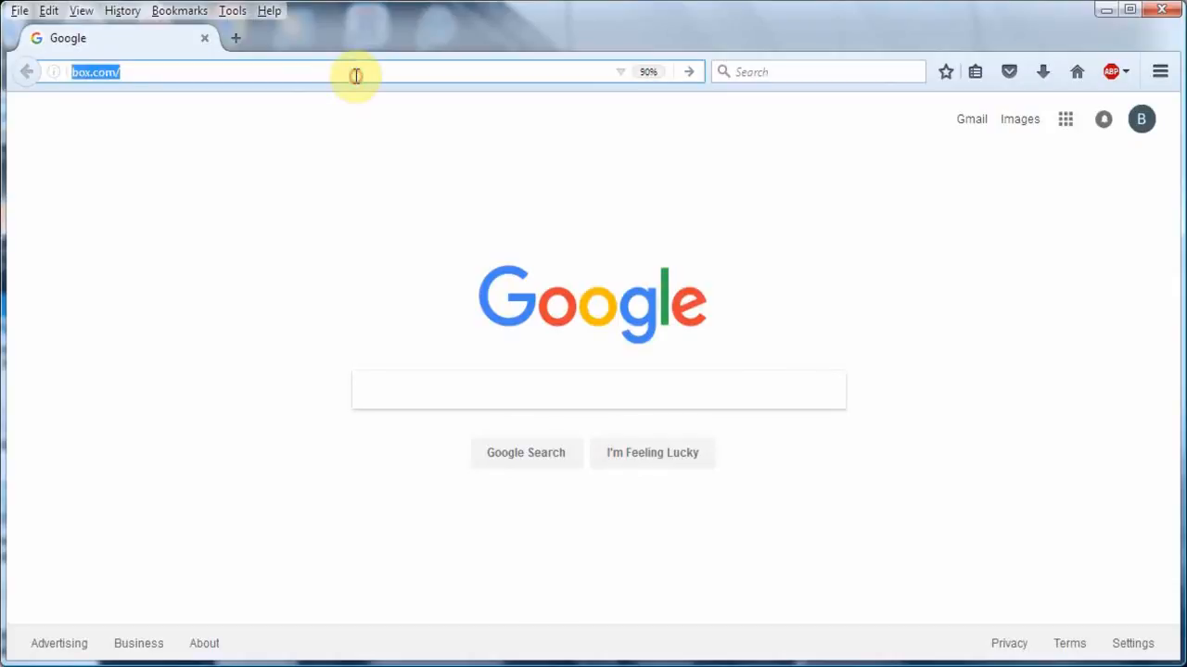
click(356, 70)
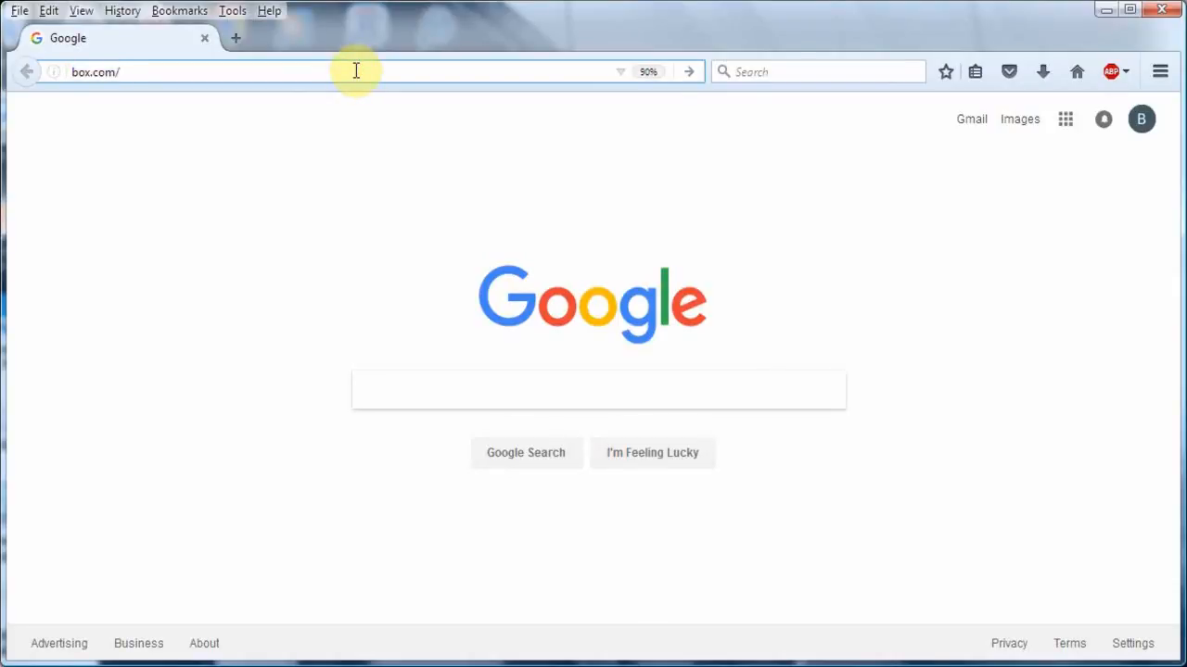
key(Return)
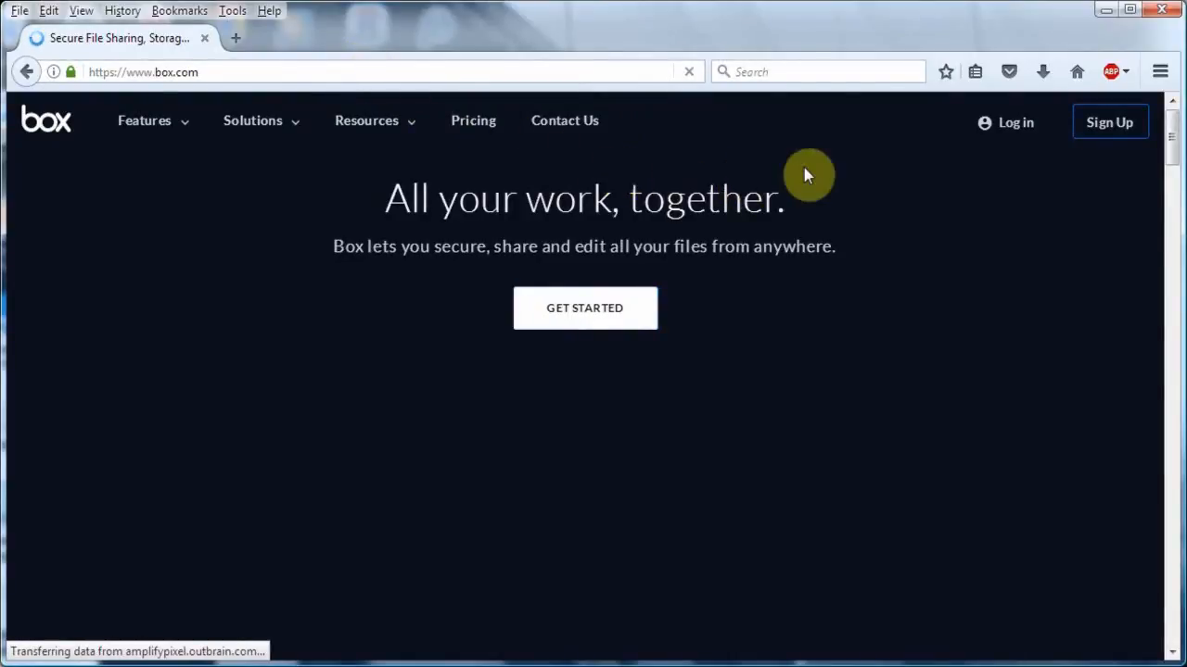
- Log in to the Box account with the account's email address and password
click(1007, 128)
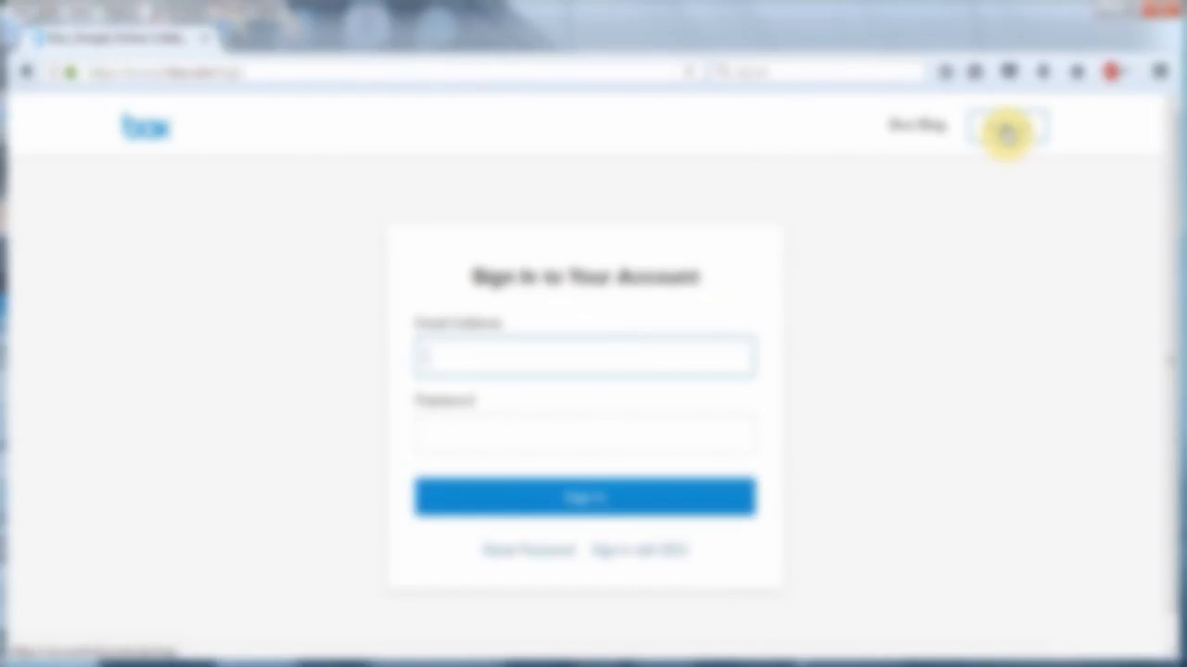
text(nan)
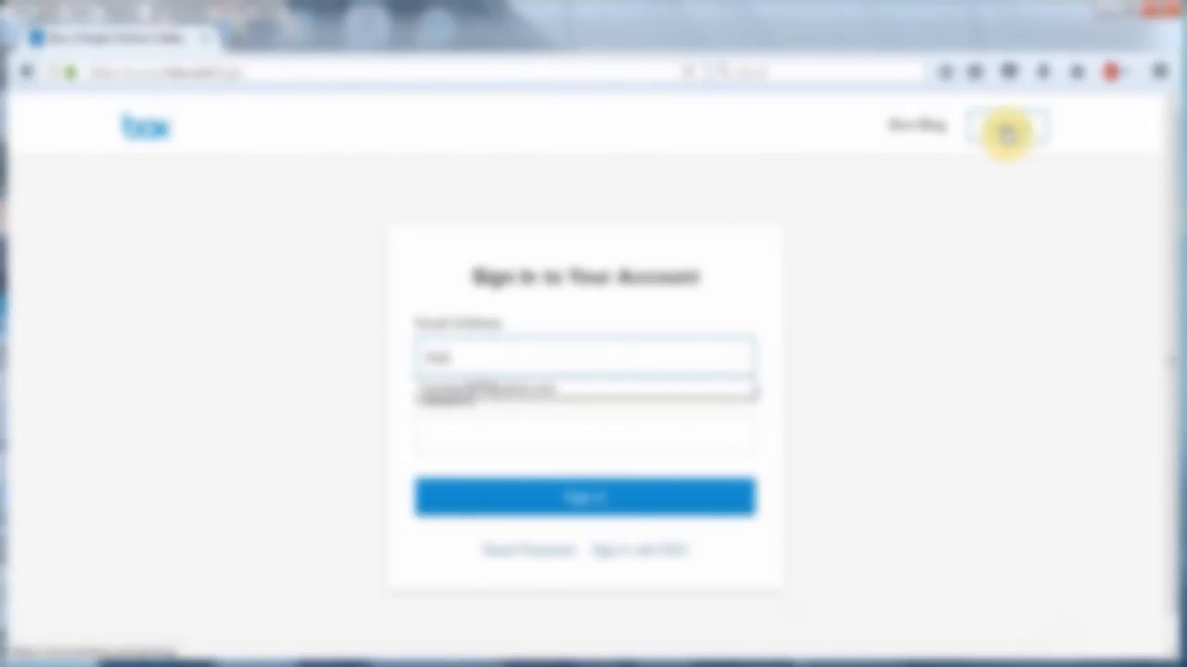
key(Down)
key(Tab)
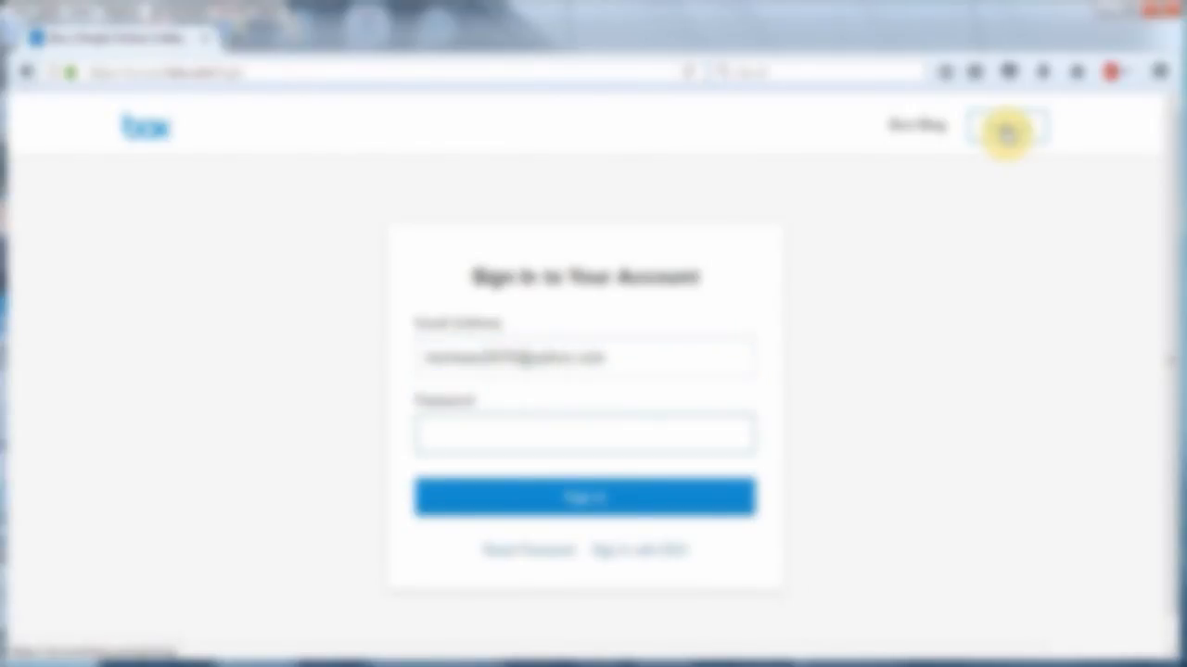
text(********)
key(Return)
click(384, 278)
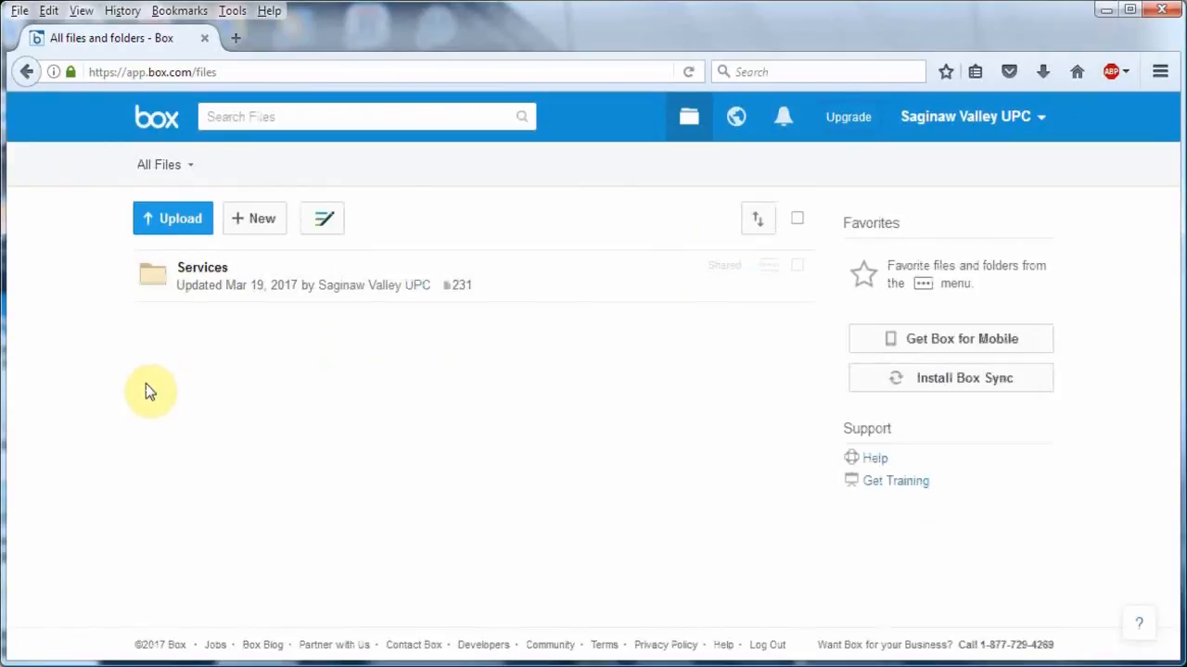
- Open the 03-March folder inside Services and 2017, and look over its uploaded recordings
click(156, 293)
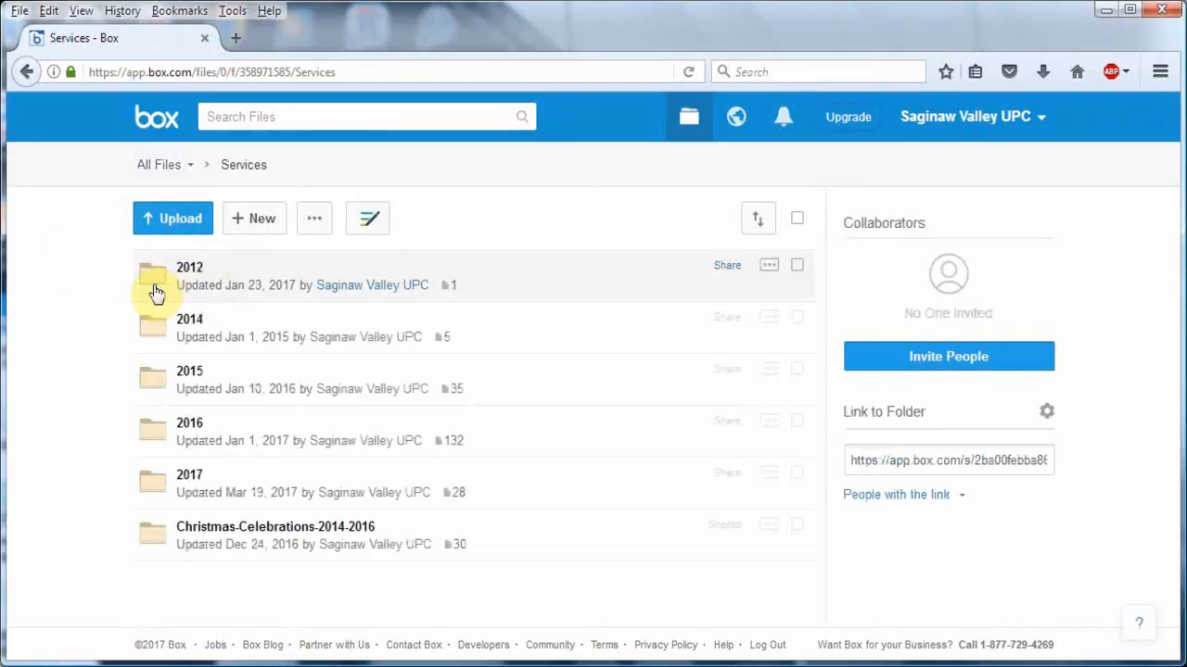
click(163, 491)
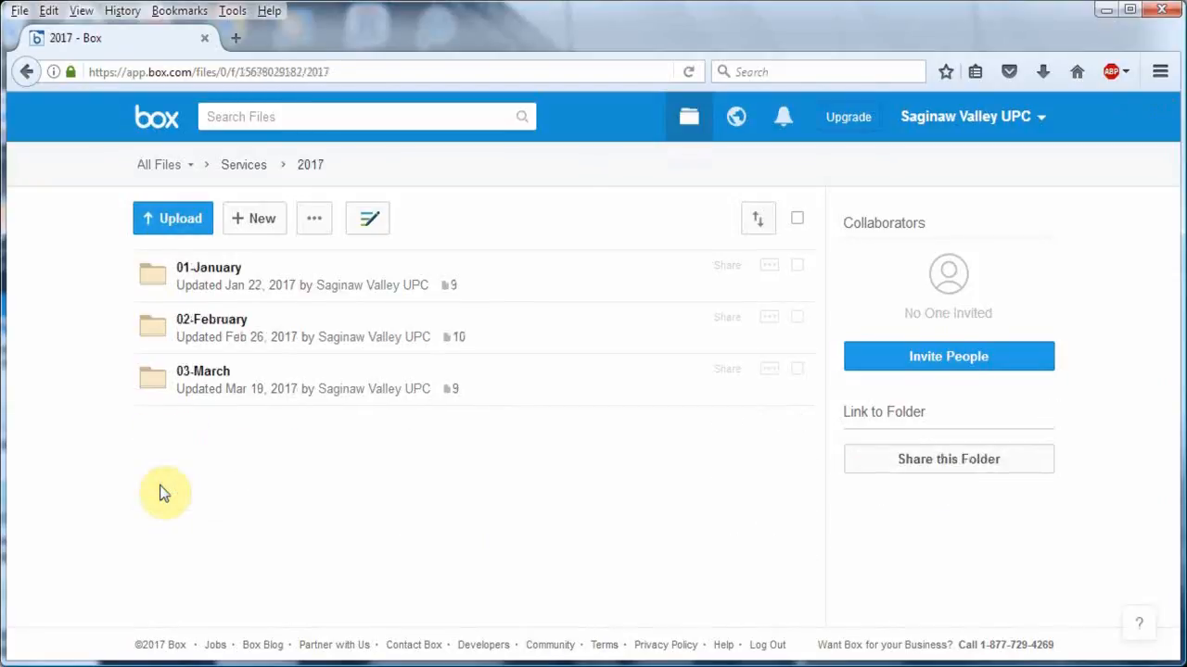
click(160, 383)
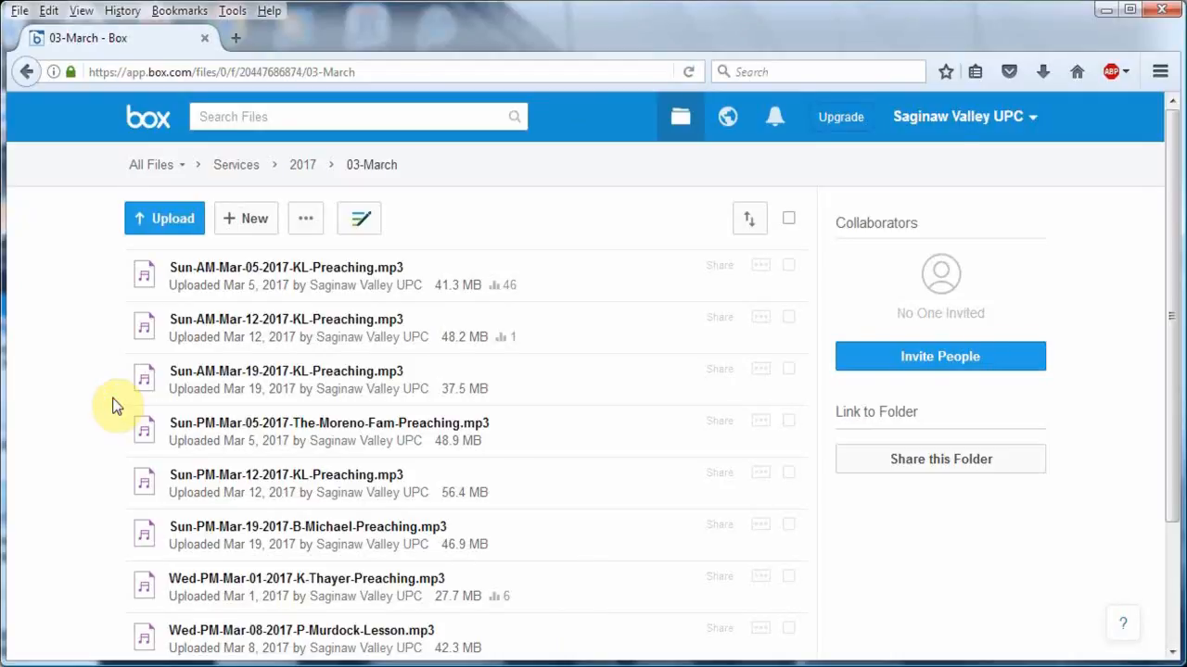
scroll(115, 406, down, 3)
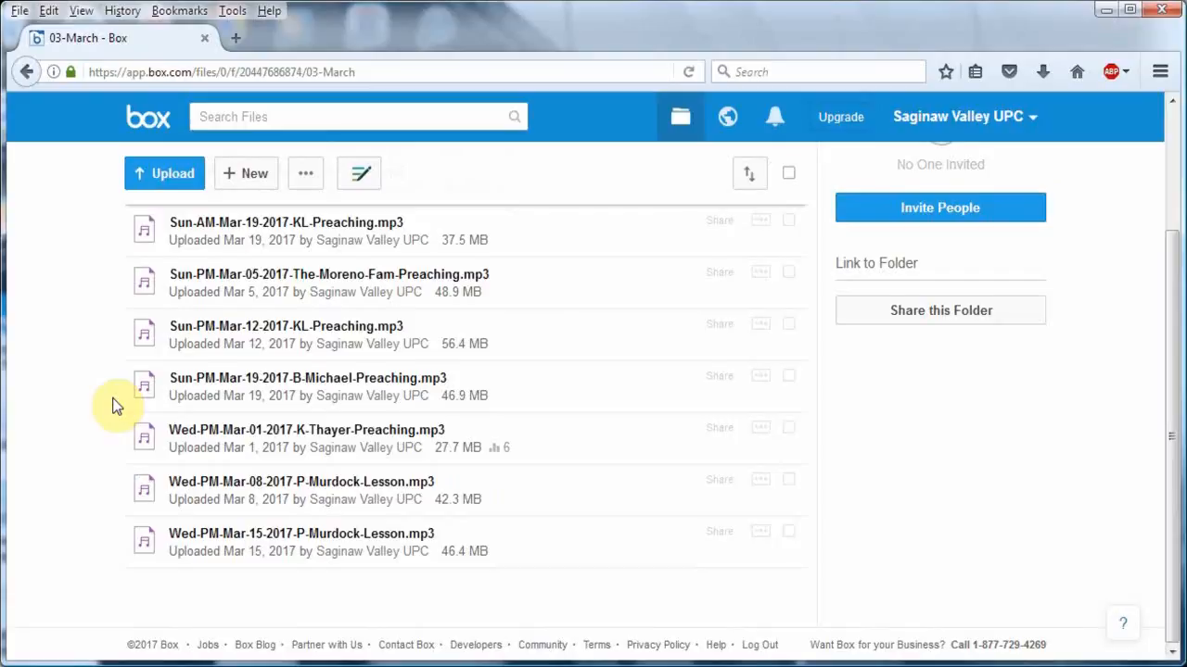
scroll(115, 406, up, 3)
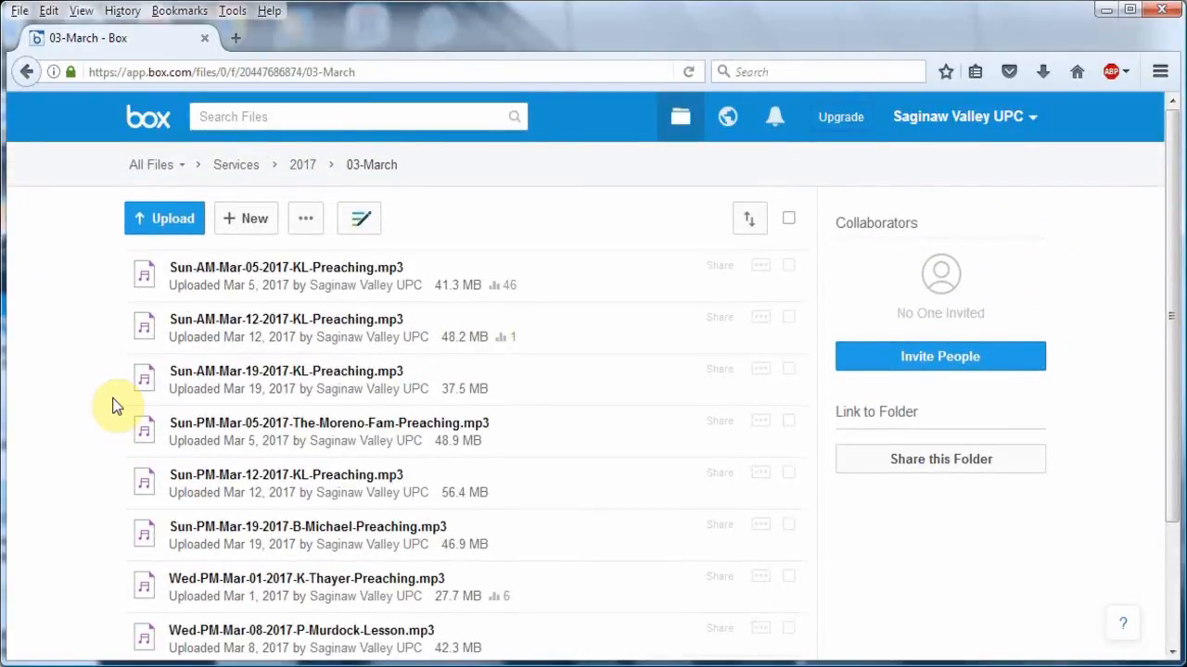
- Try to upload the exported Sun-AM-Mar-08-2017 preaching MP3 to the 03-March folder, and dismiss the storage upgrade notice
click(185, 235)
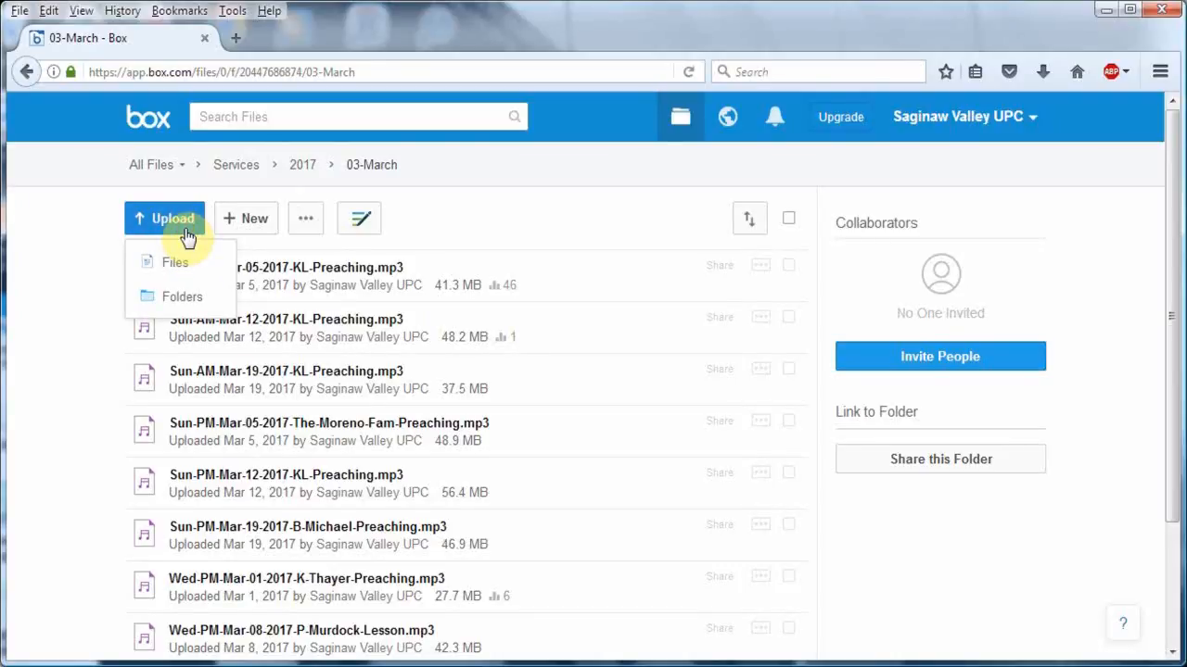
click(181, 261)
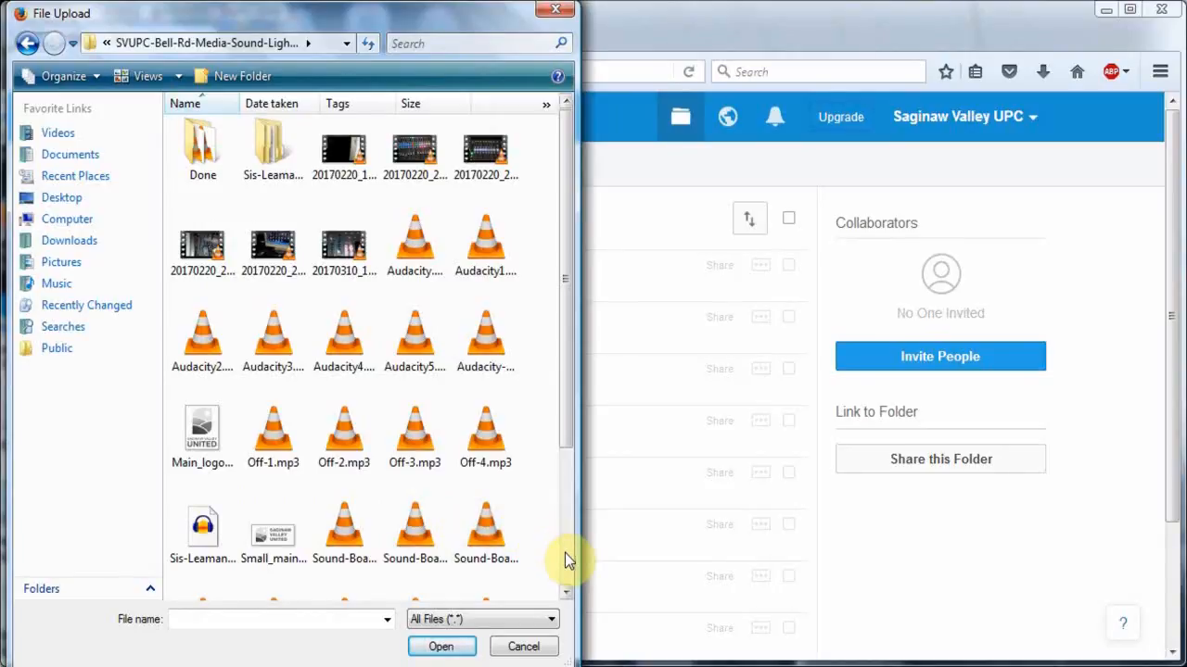
scroll(564, 555, down, 2)
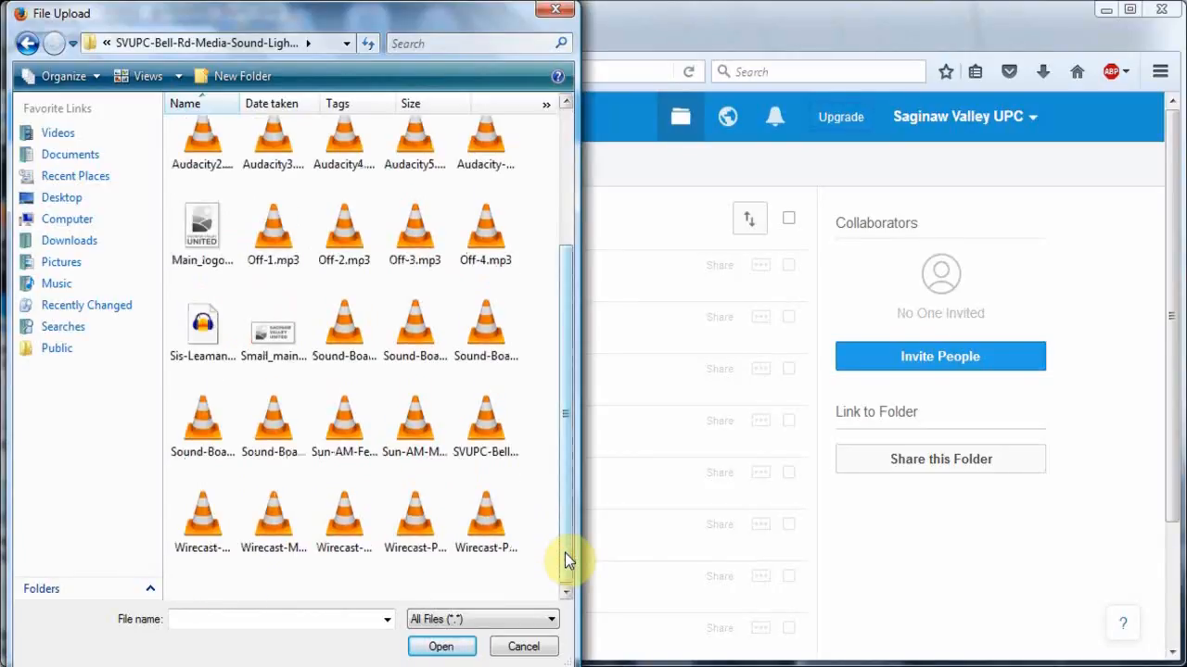
click(419, 455)
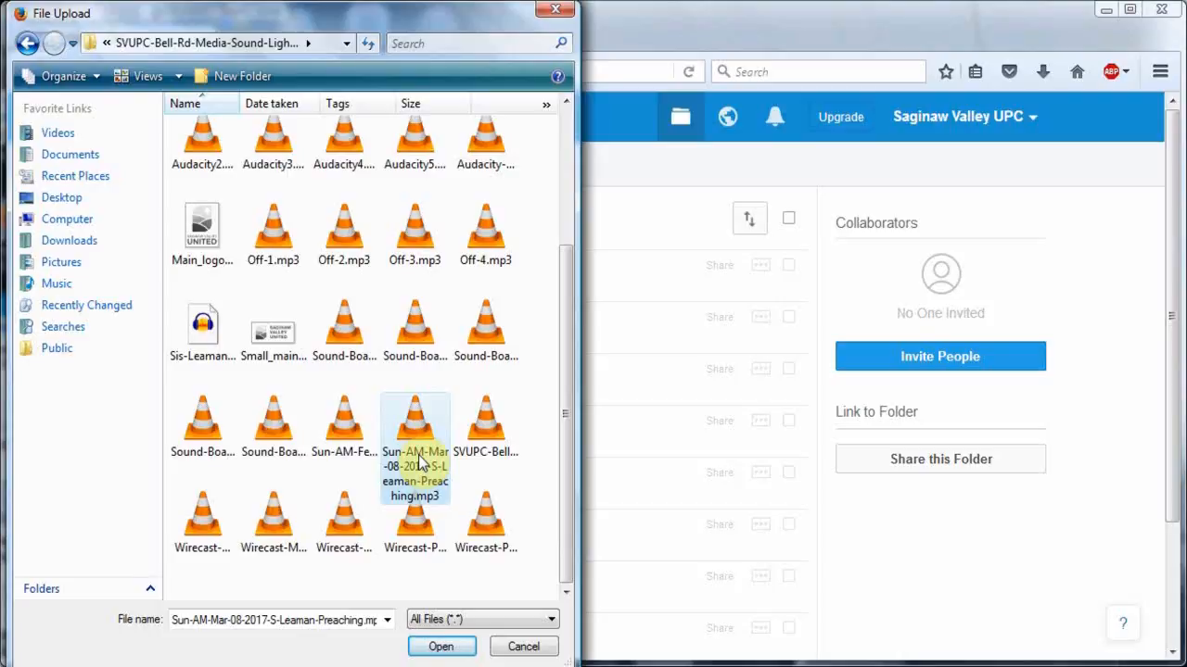
click(443, 648)
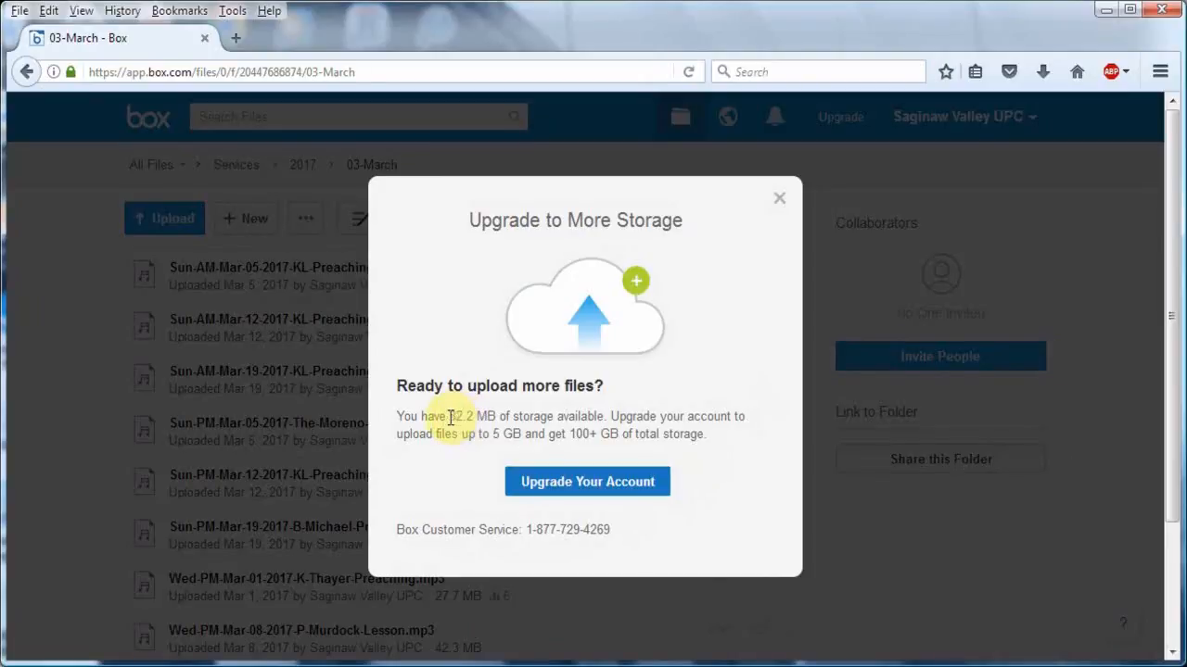
drag(451, 417, 496, 418)
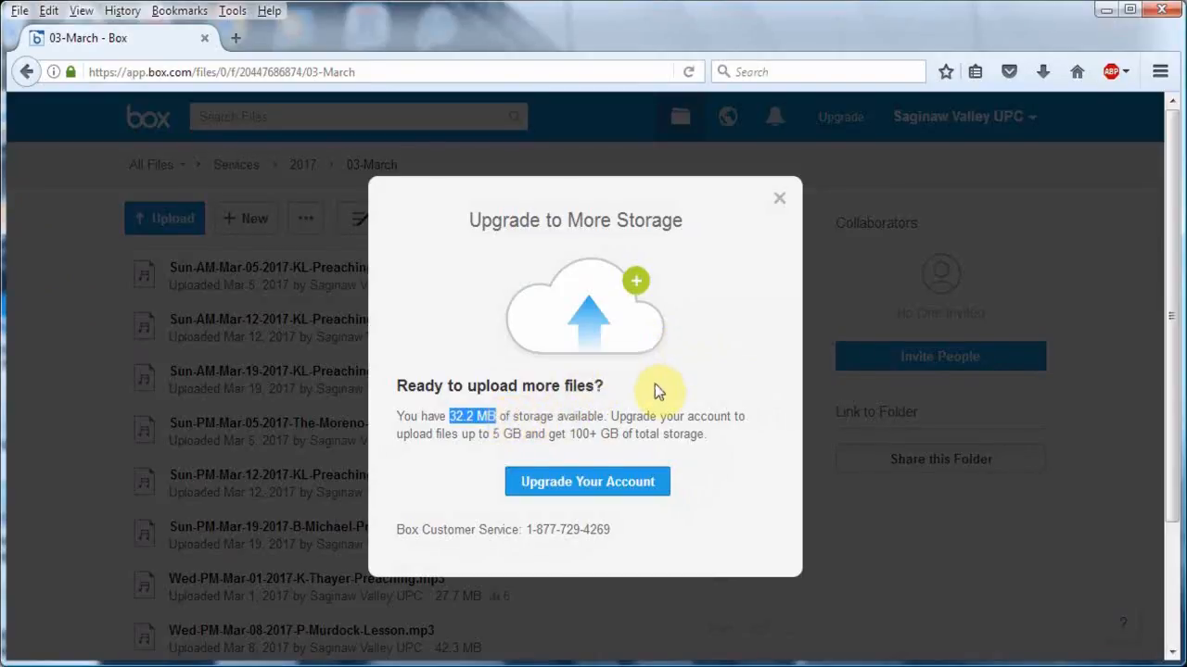
click(778, 198)
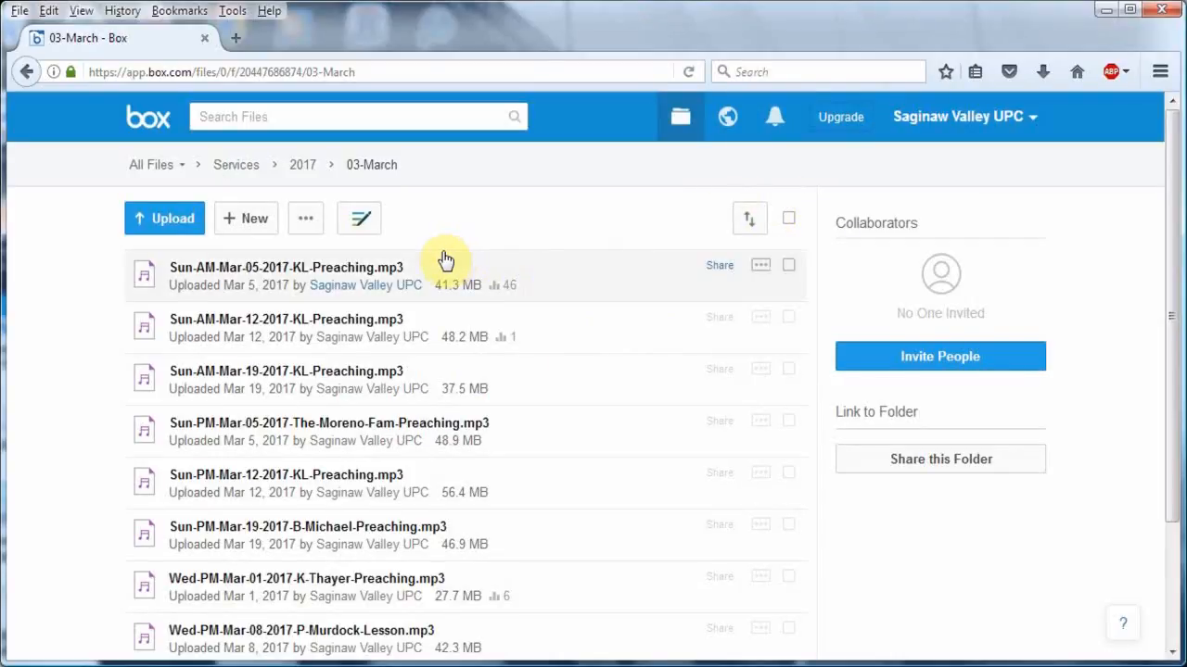
- Go back to the Services folder and open 01-January inside the 2016 folder
click(247, 173)
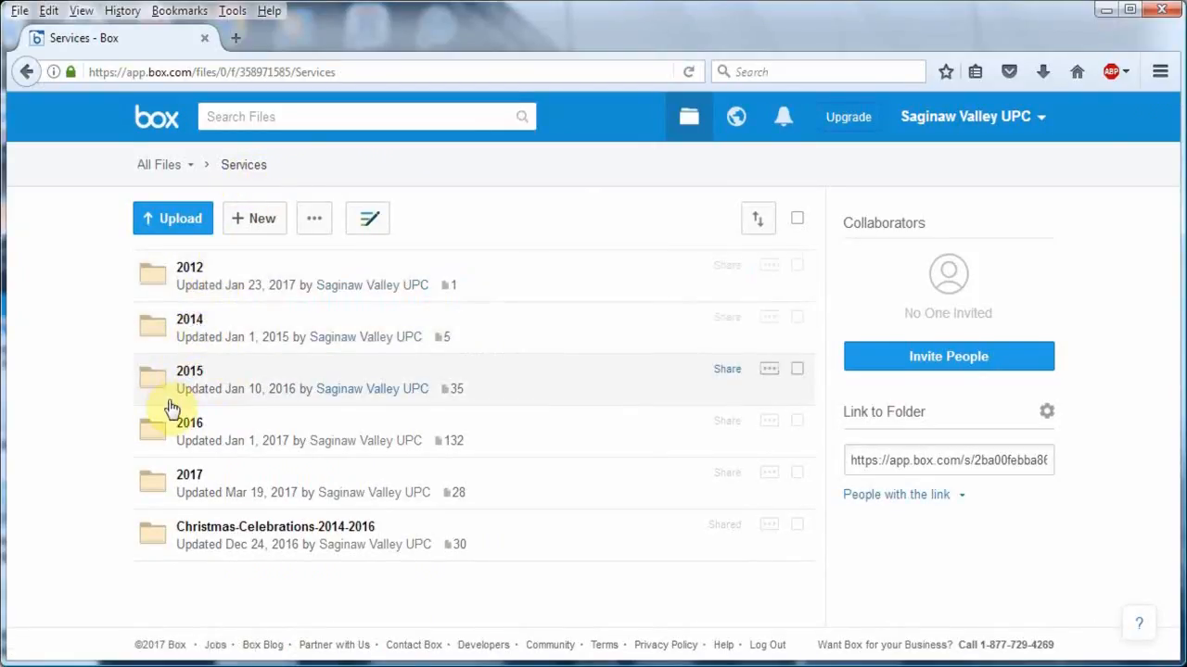
click(164, 434)
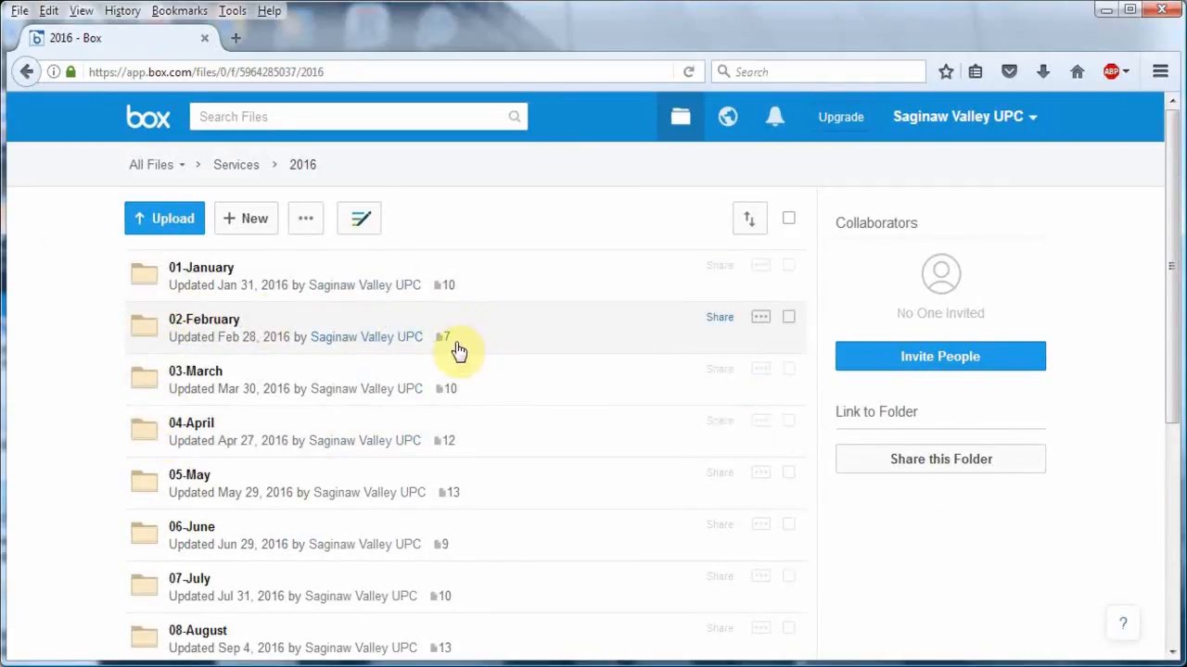
mouse_move(458, 348)
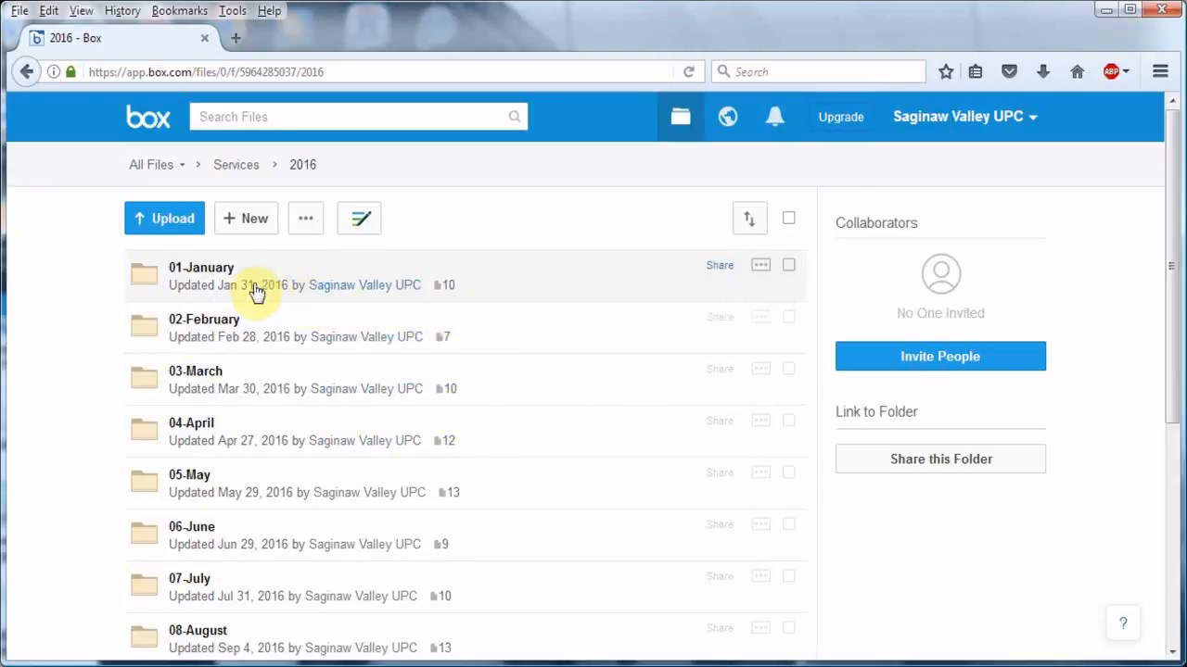
click(158, 283)
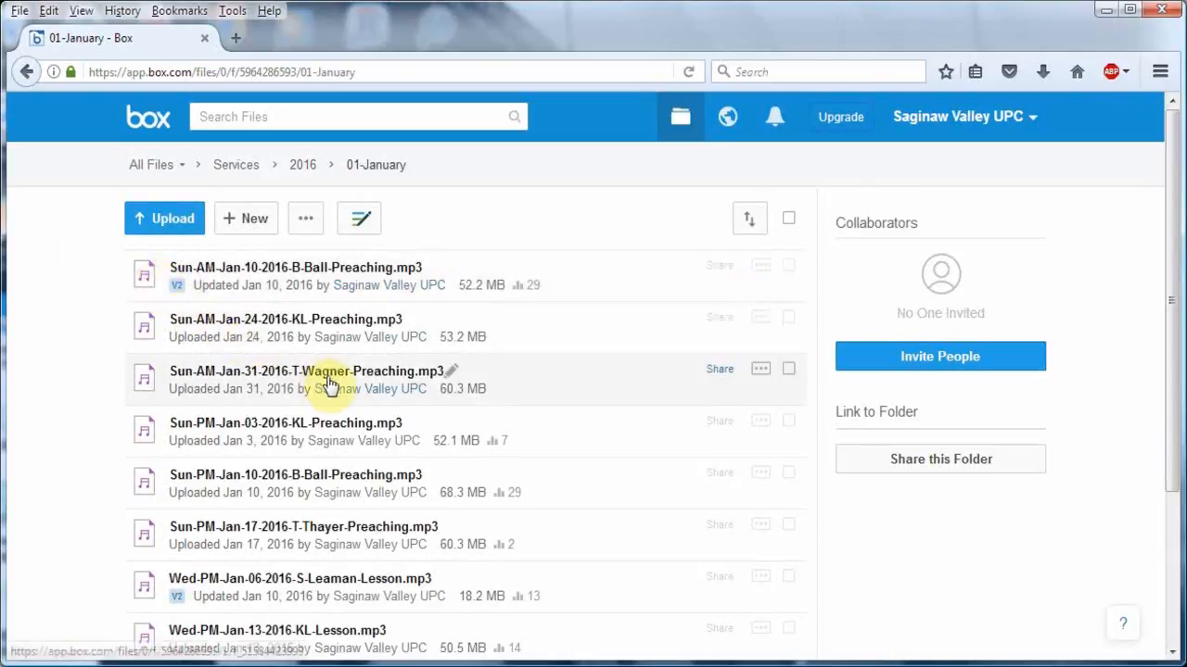
- Delete the Sun-PM-Jan-03-2016-KL-Preaching.mp3 recording from the 2016 01-January folder and confirm the deletion
click(786, 430)
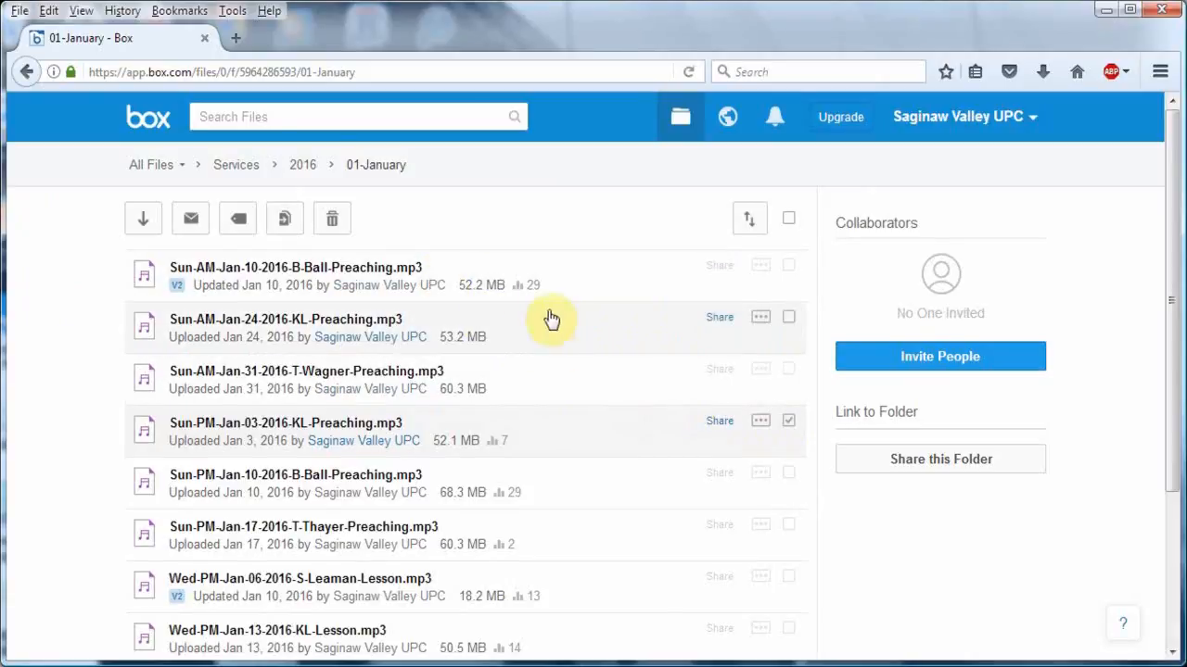
click(342, 228)
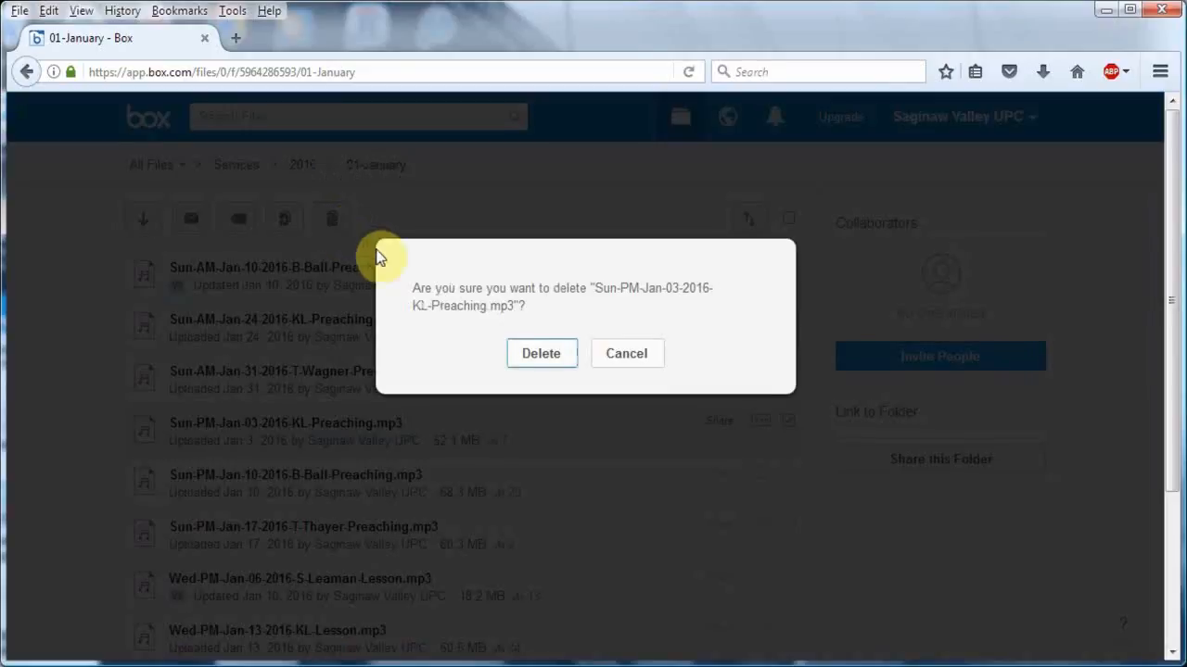
click(546, 352)
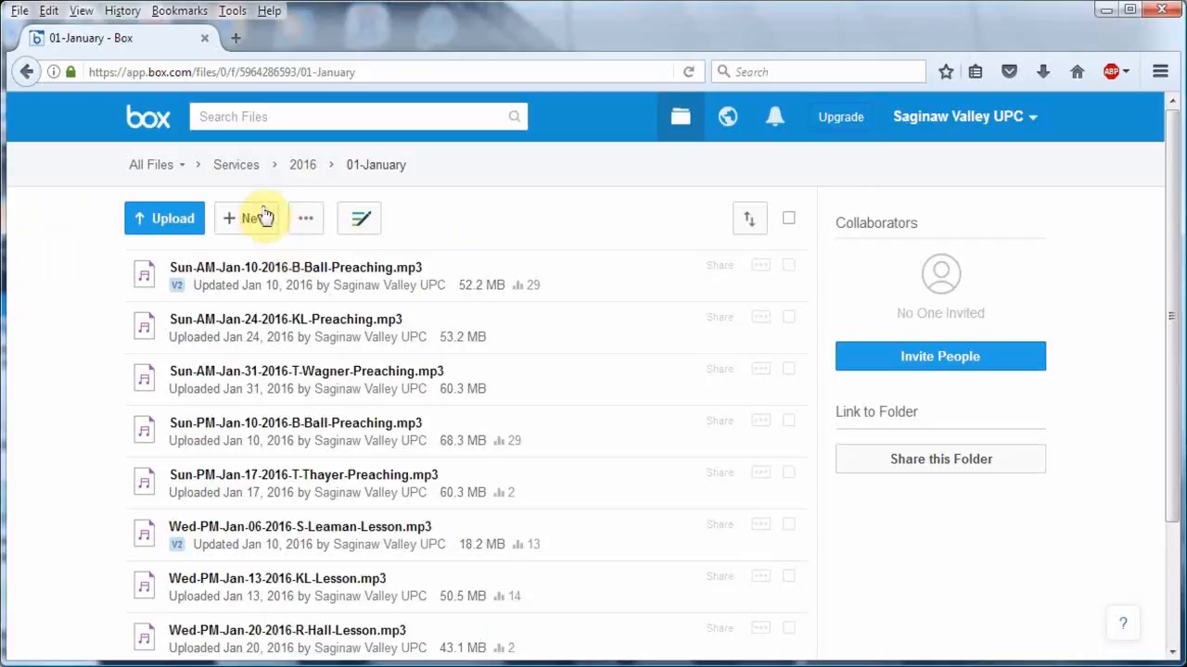
- Return to the Services folder and open 03-March inside the 2017 folder
click(256, 171)
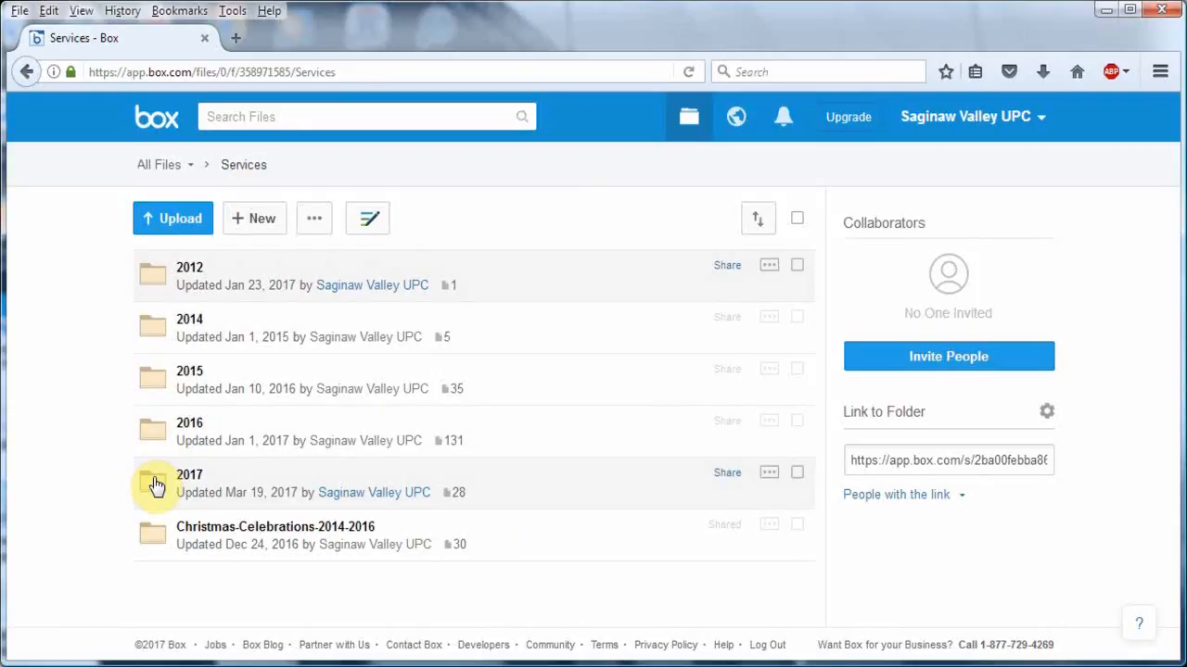
click(155, 484)
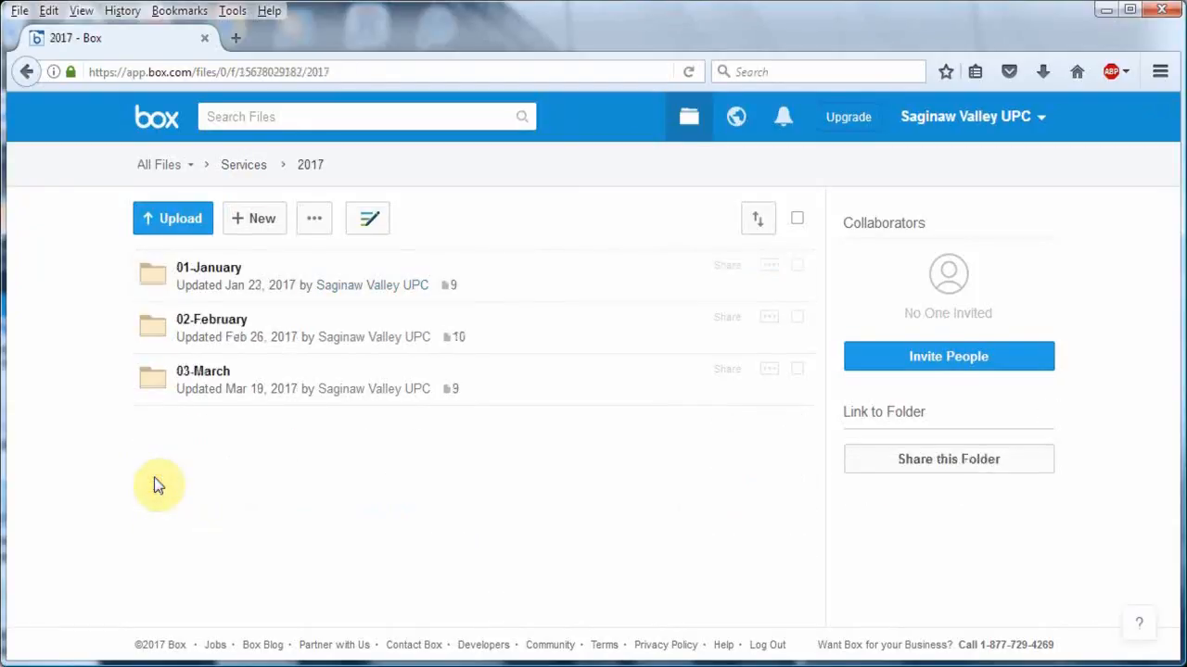
click(155, 385)
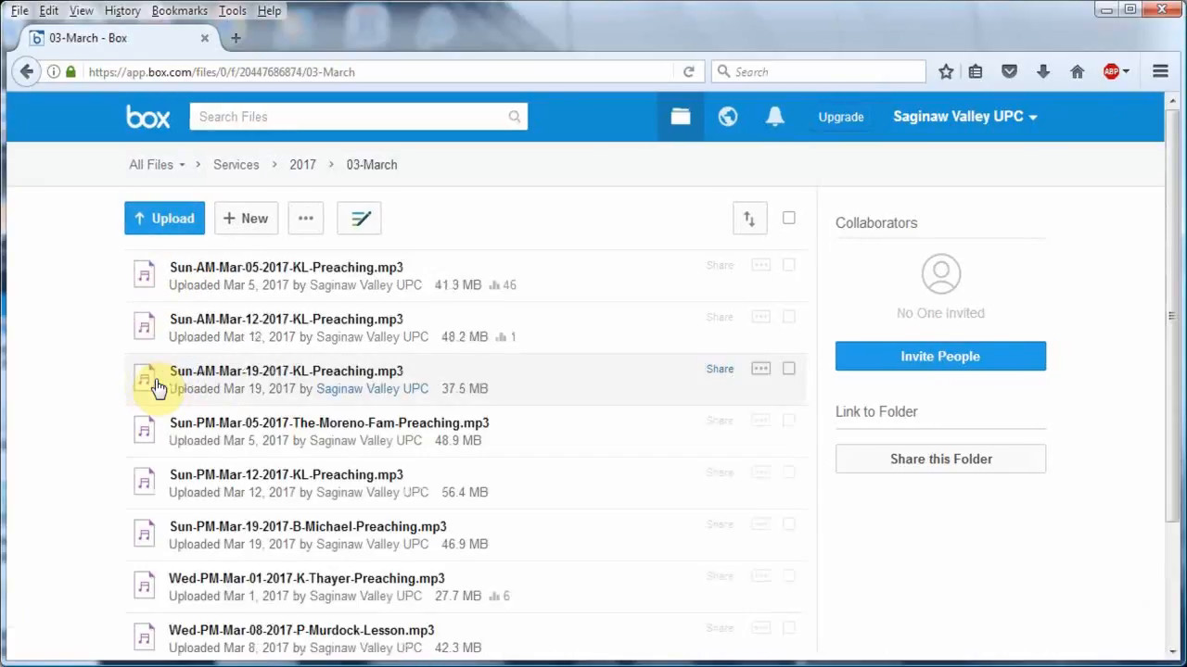
- Upload the exported Sun-AM-Mar-08-2017 preaching MP3 from the computer to the 03-March folder
click(183, 218)
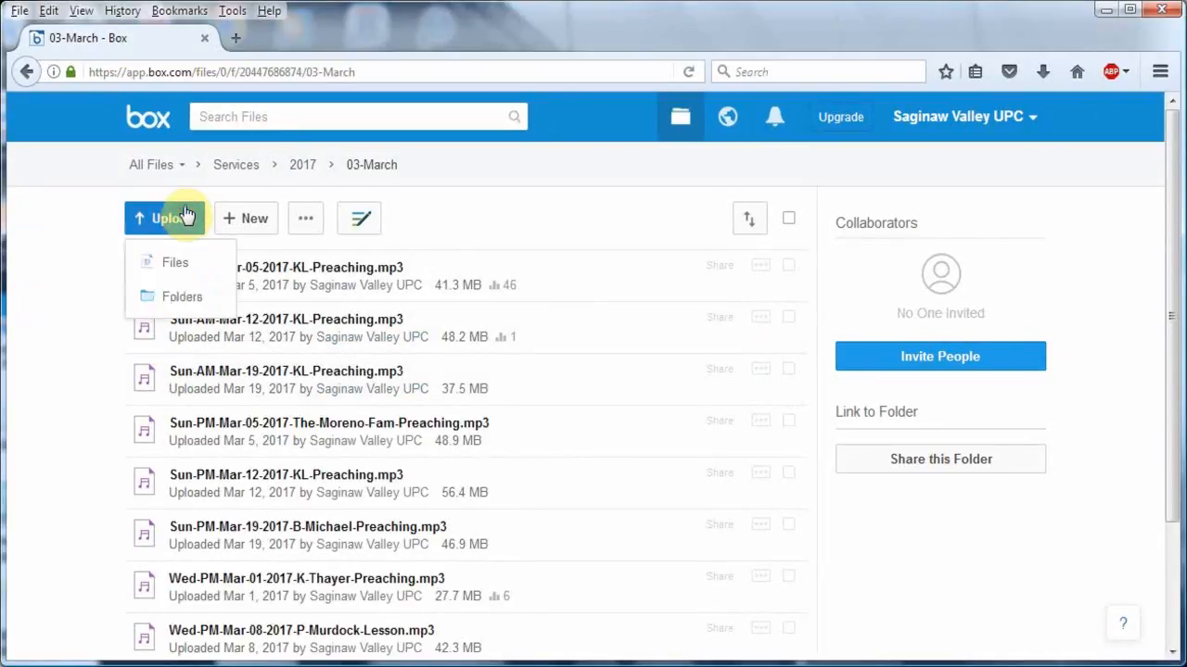
click(181, 264)
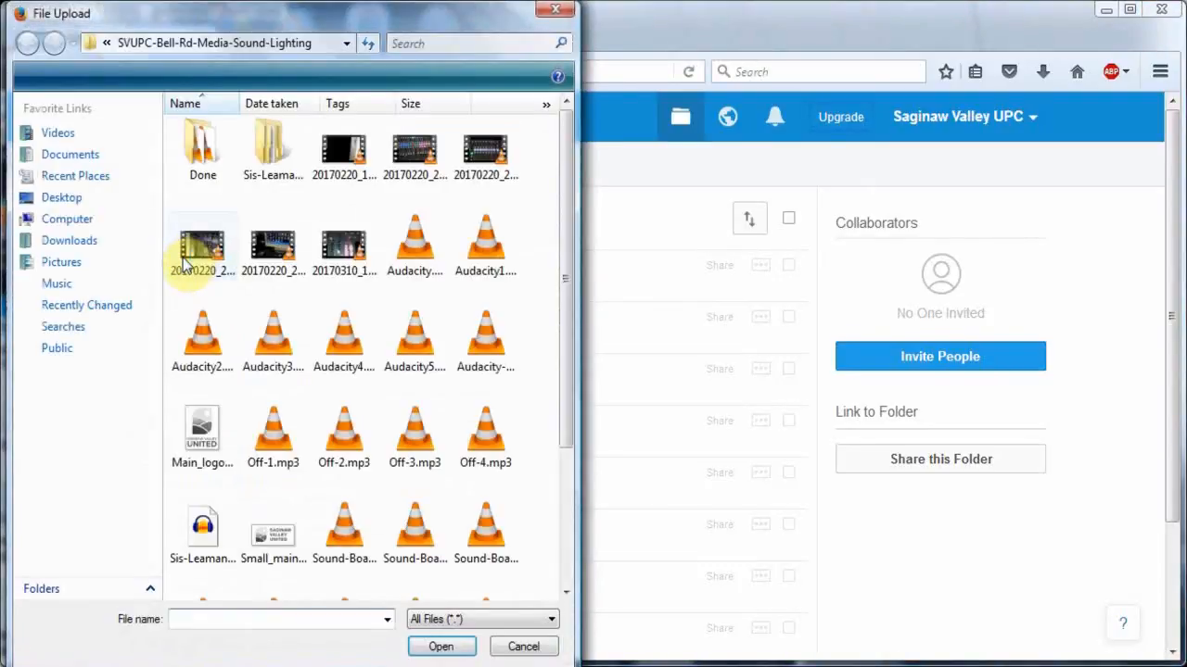
click(567, 598)
click(567, 598)
click(567, 598)
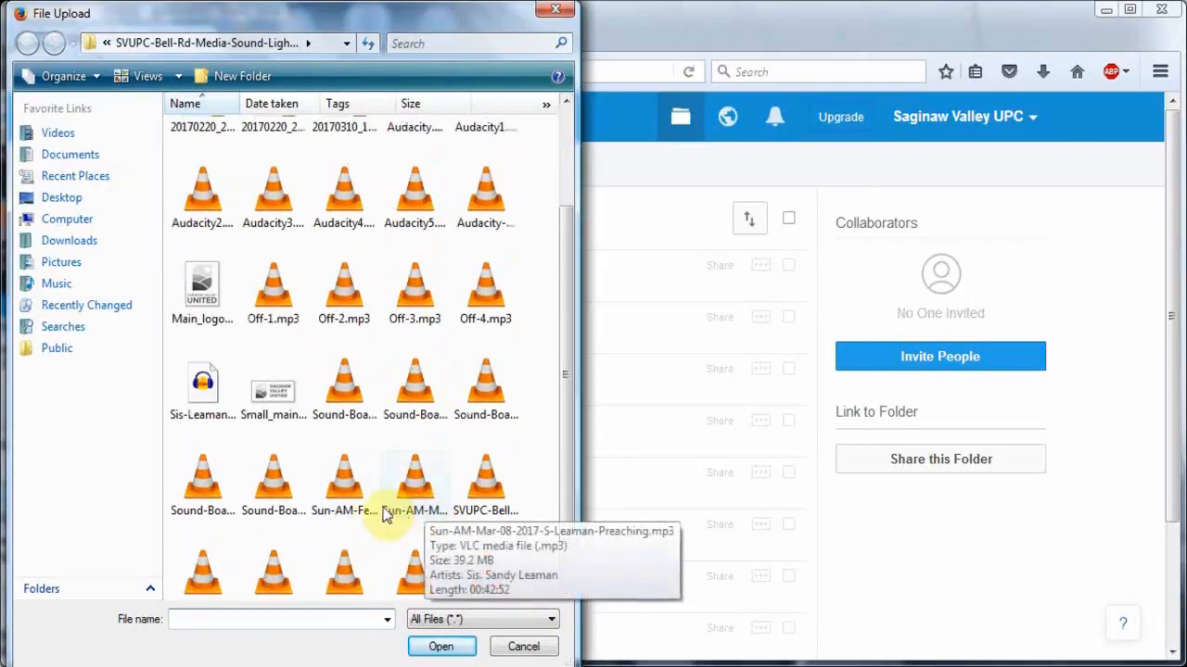
click(429, 500)
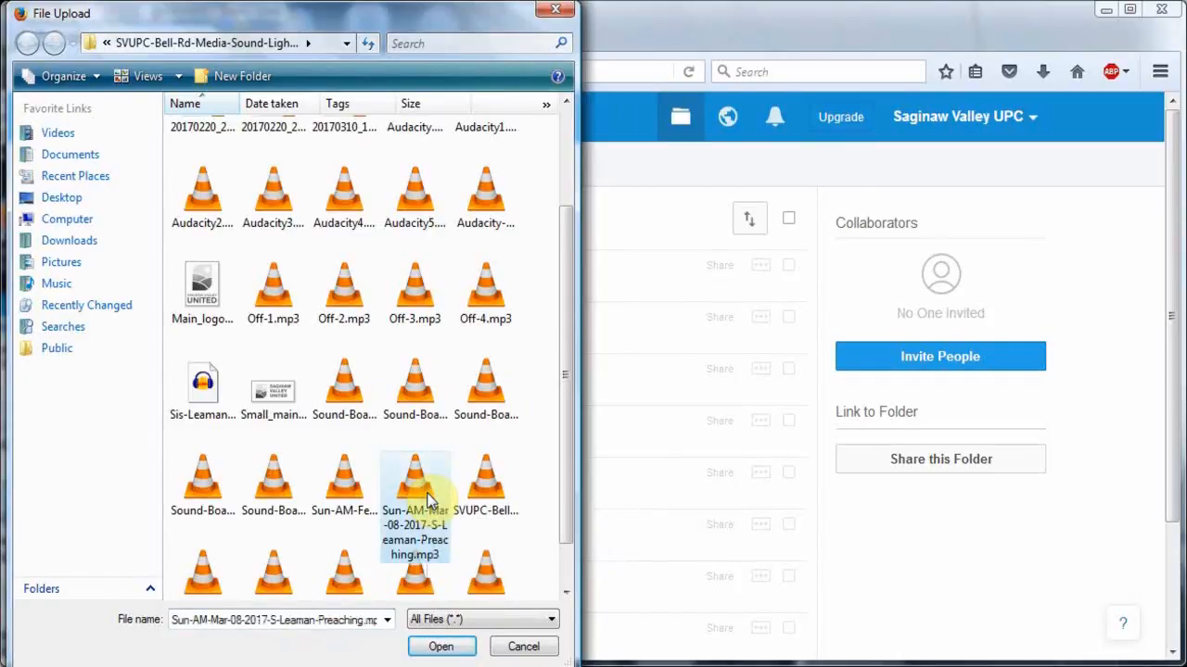
click(440, 647)
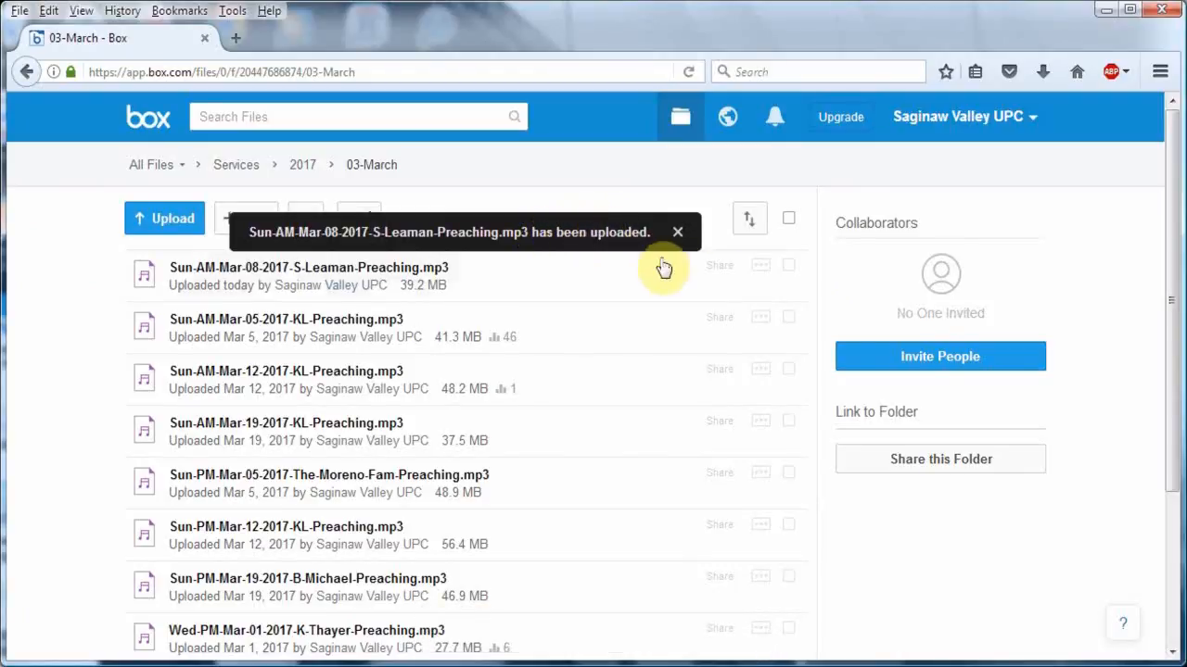
- Delete the newly uploaded Sun-AM-Mar-08-2017 preaching MP3 from the 03-March folder and confirm the deletion
click(789, 271)
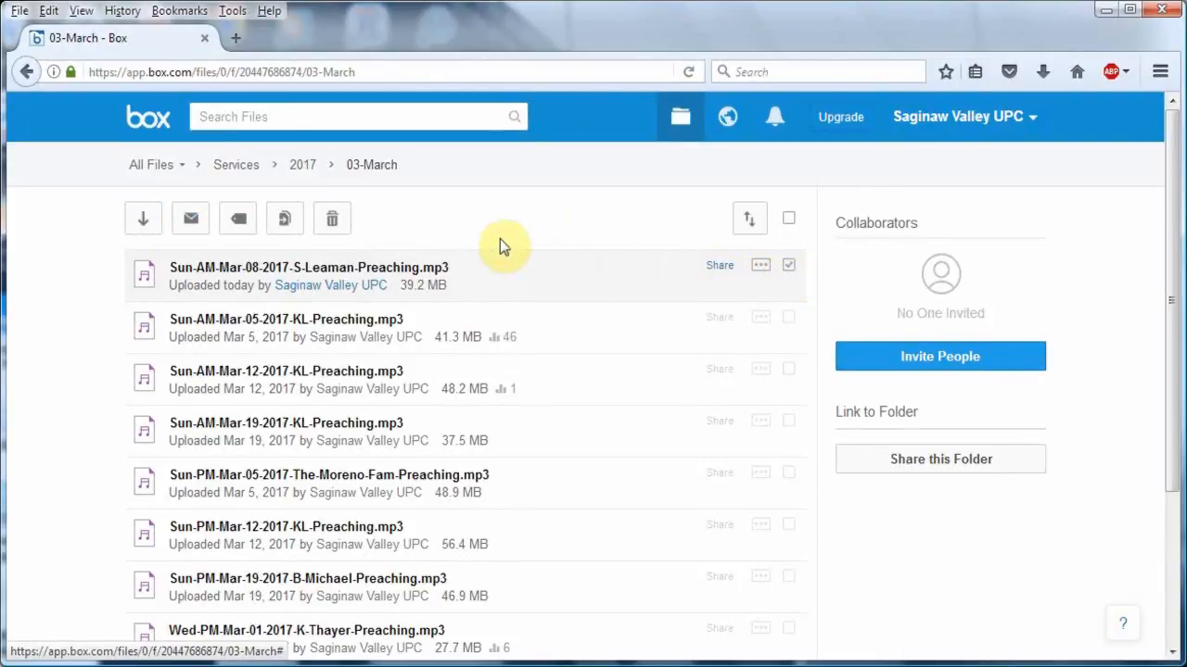
click(342, 227)
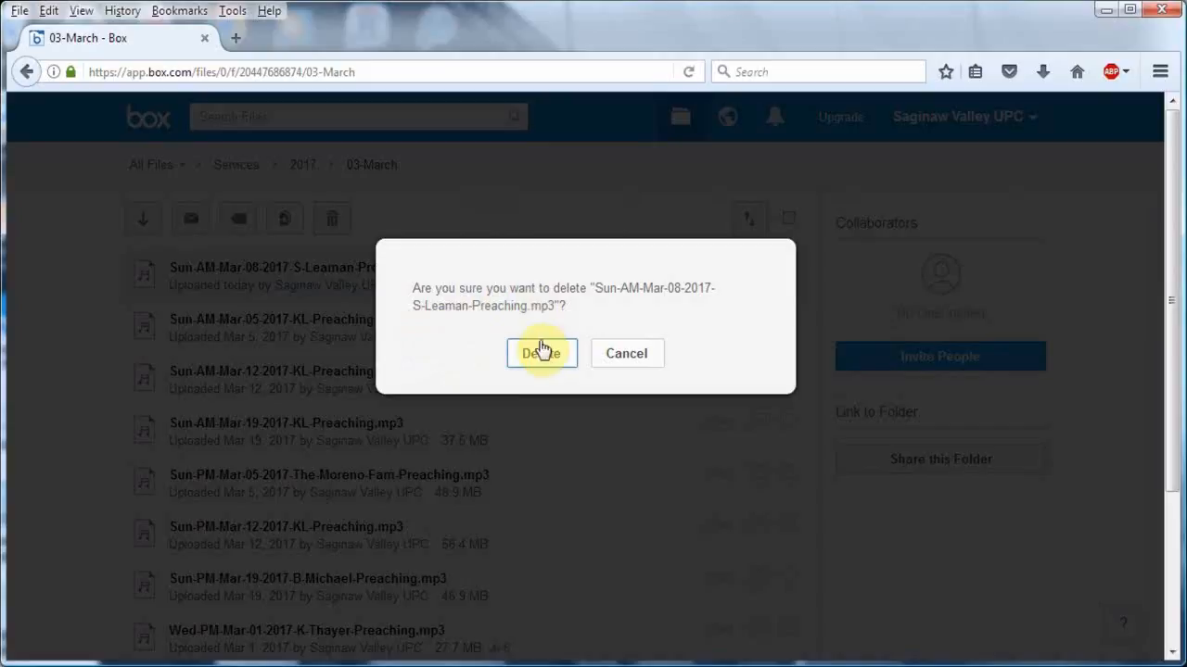
click(542, 357)
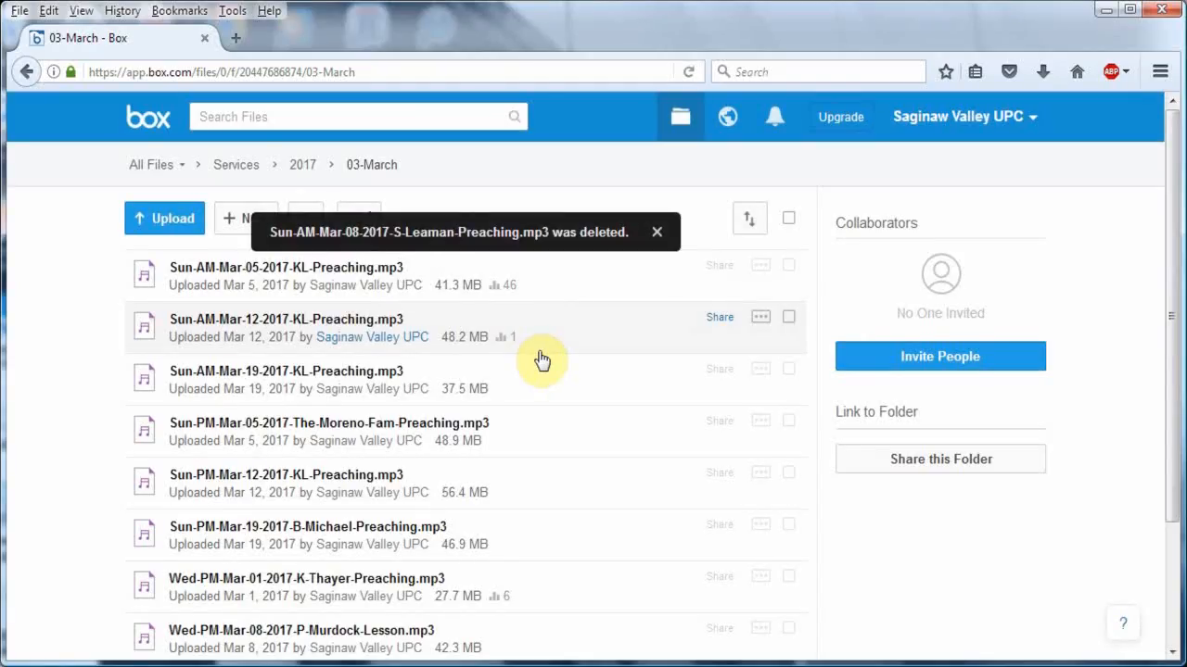
- Log out of the Box account
click(1004, 131)
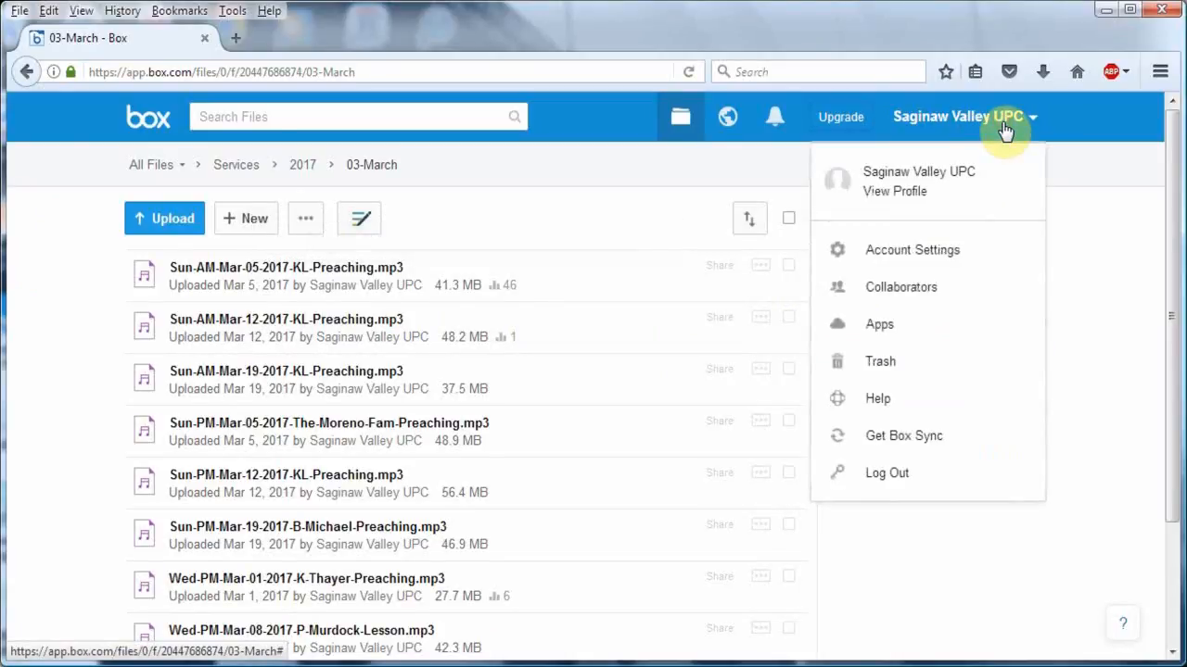
click(899, 475)
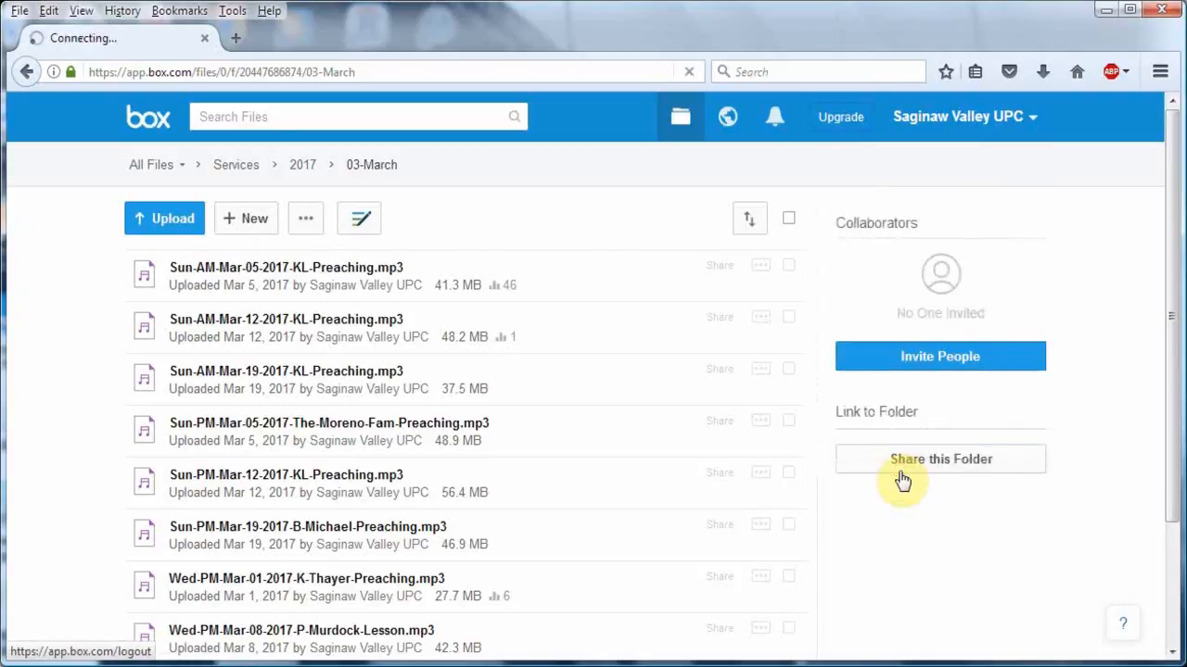